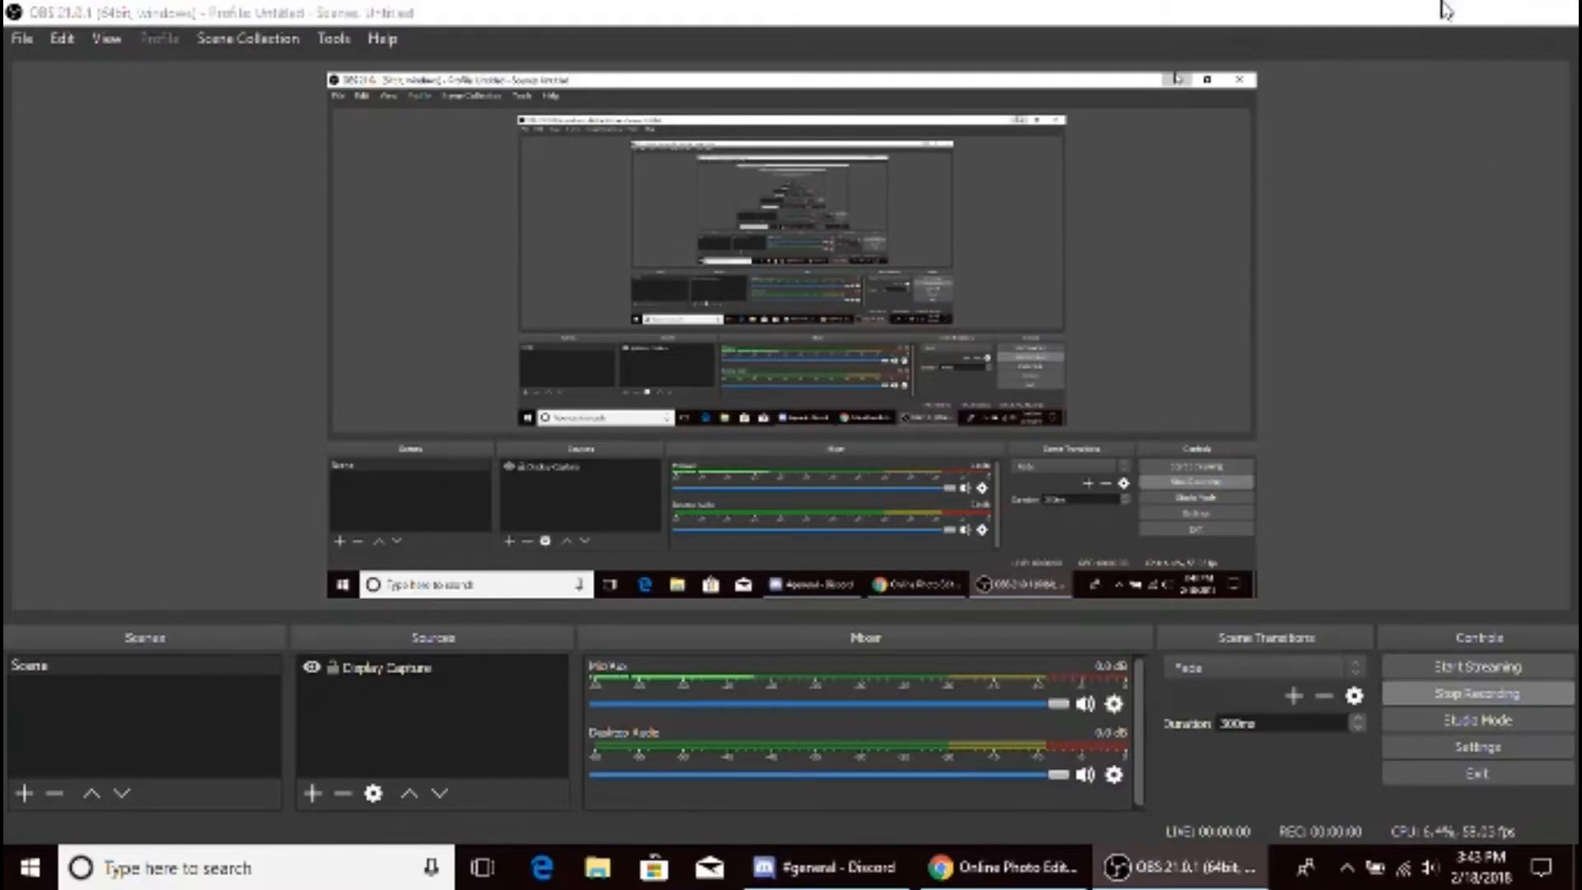
# - Switch to Chrome and look through the dafont.com search results for water
pyautogui.click(1446, 11)
pyautogui.click(1440, 8)
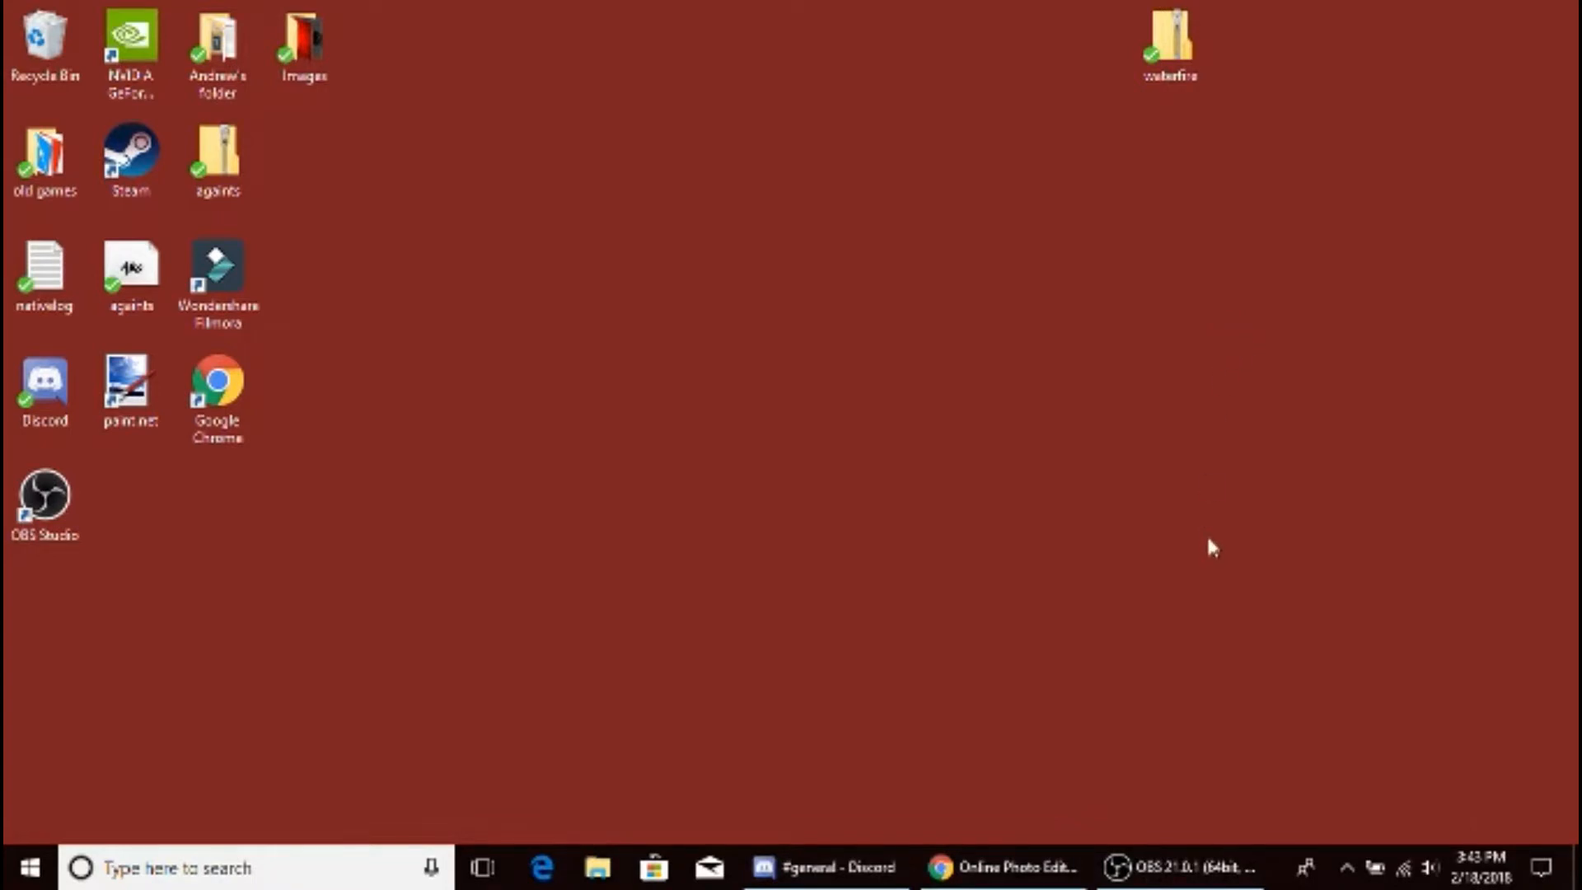
pyautogui.click(1001, 867)
pyautogui.click(140, 12)
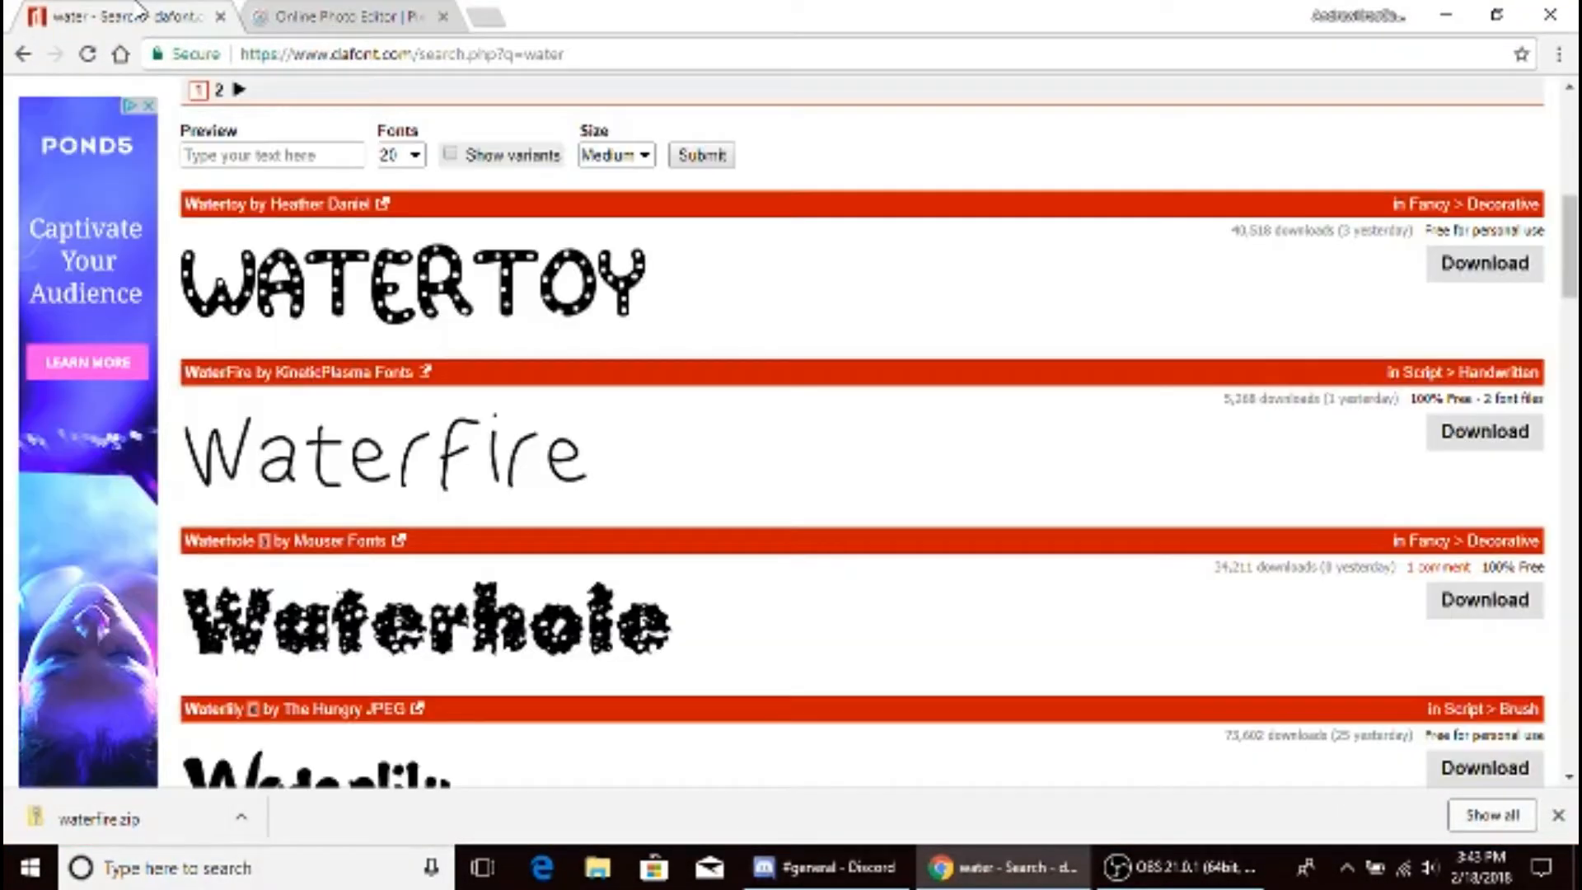
pyautogui.scroll(8, 486, 288)
pyautogui.scroll(1, 787, 462)
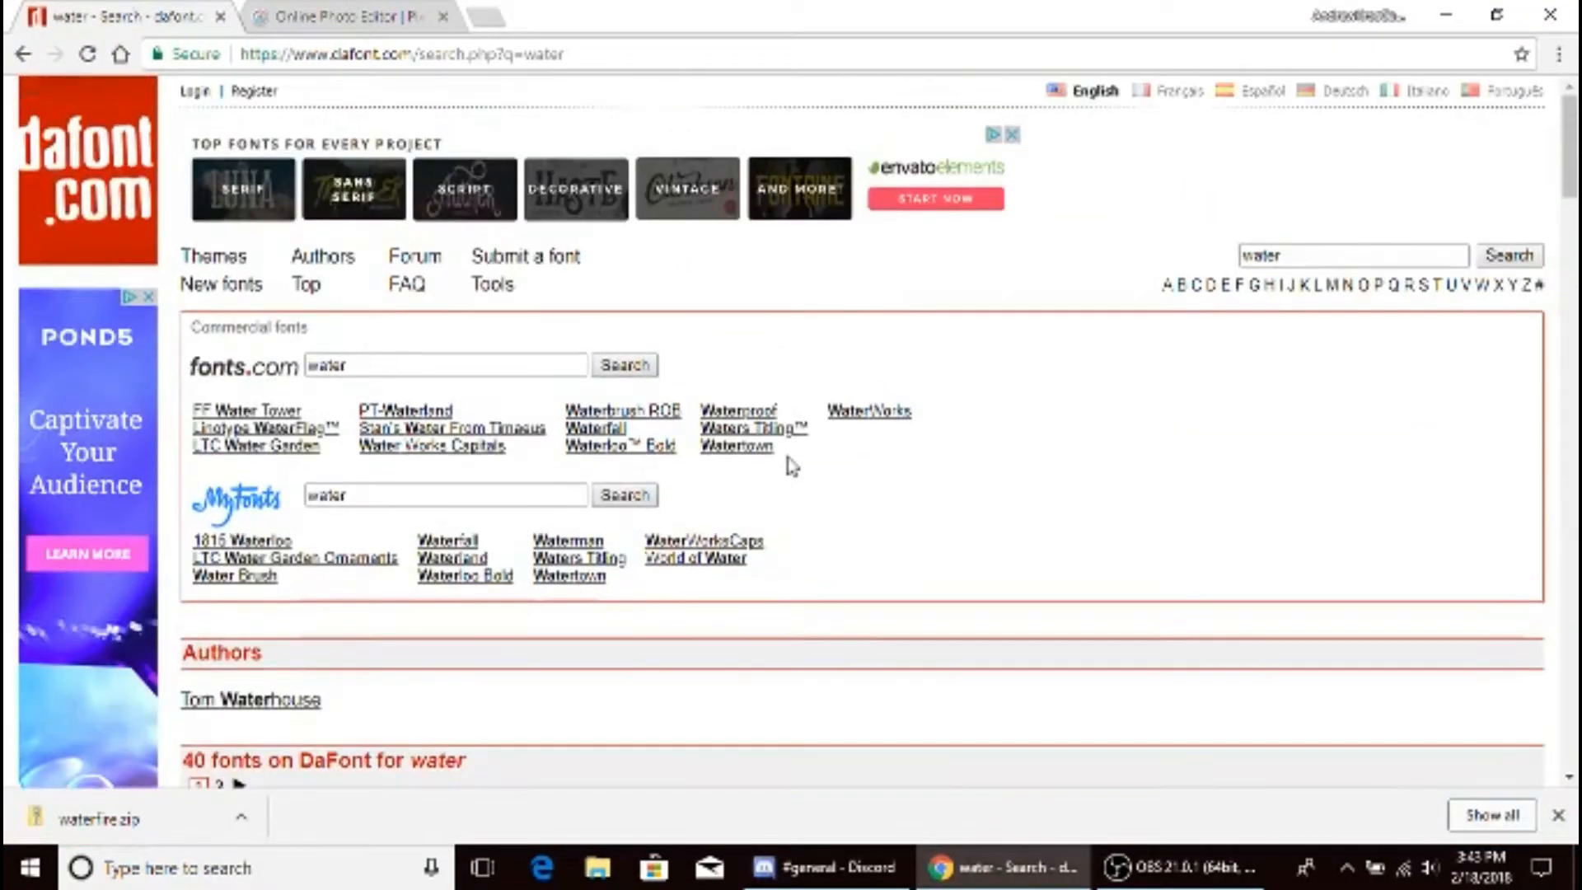
pyautogui.scroll(-12, 1157, 409)
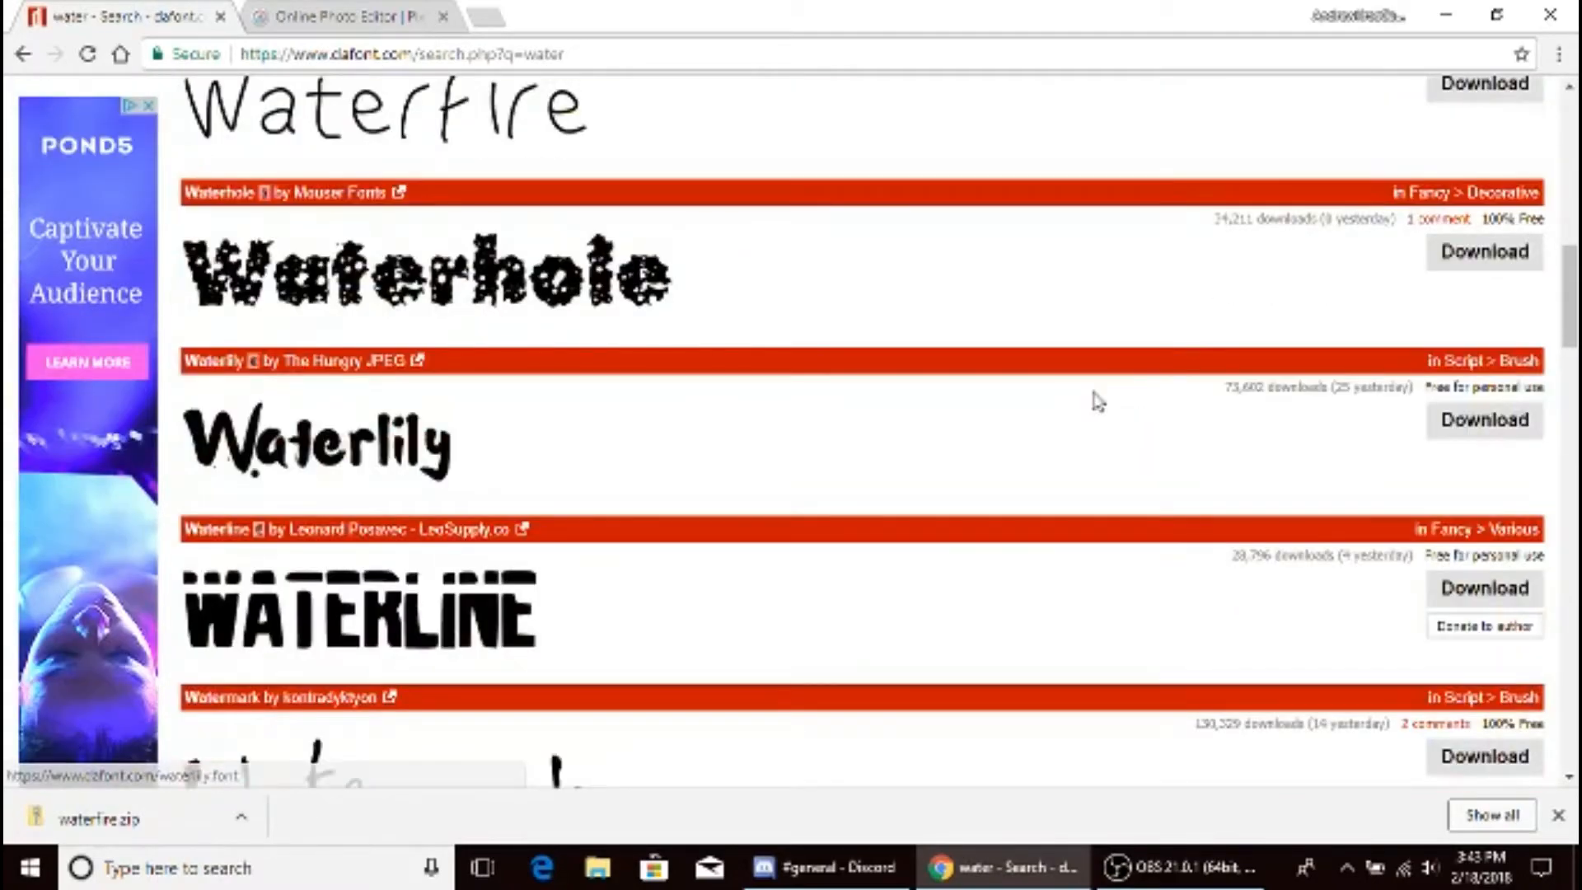
# - Check the contents of the Downloads folder in File Explorer, and close the window
pyautogui.click(1445, 15)
pyautogui.click(599, 869)
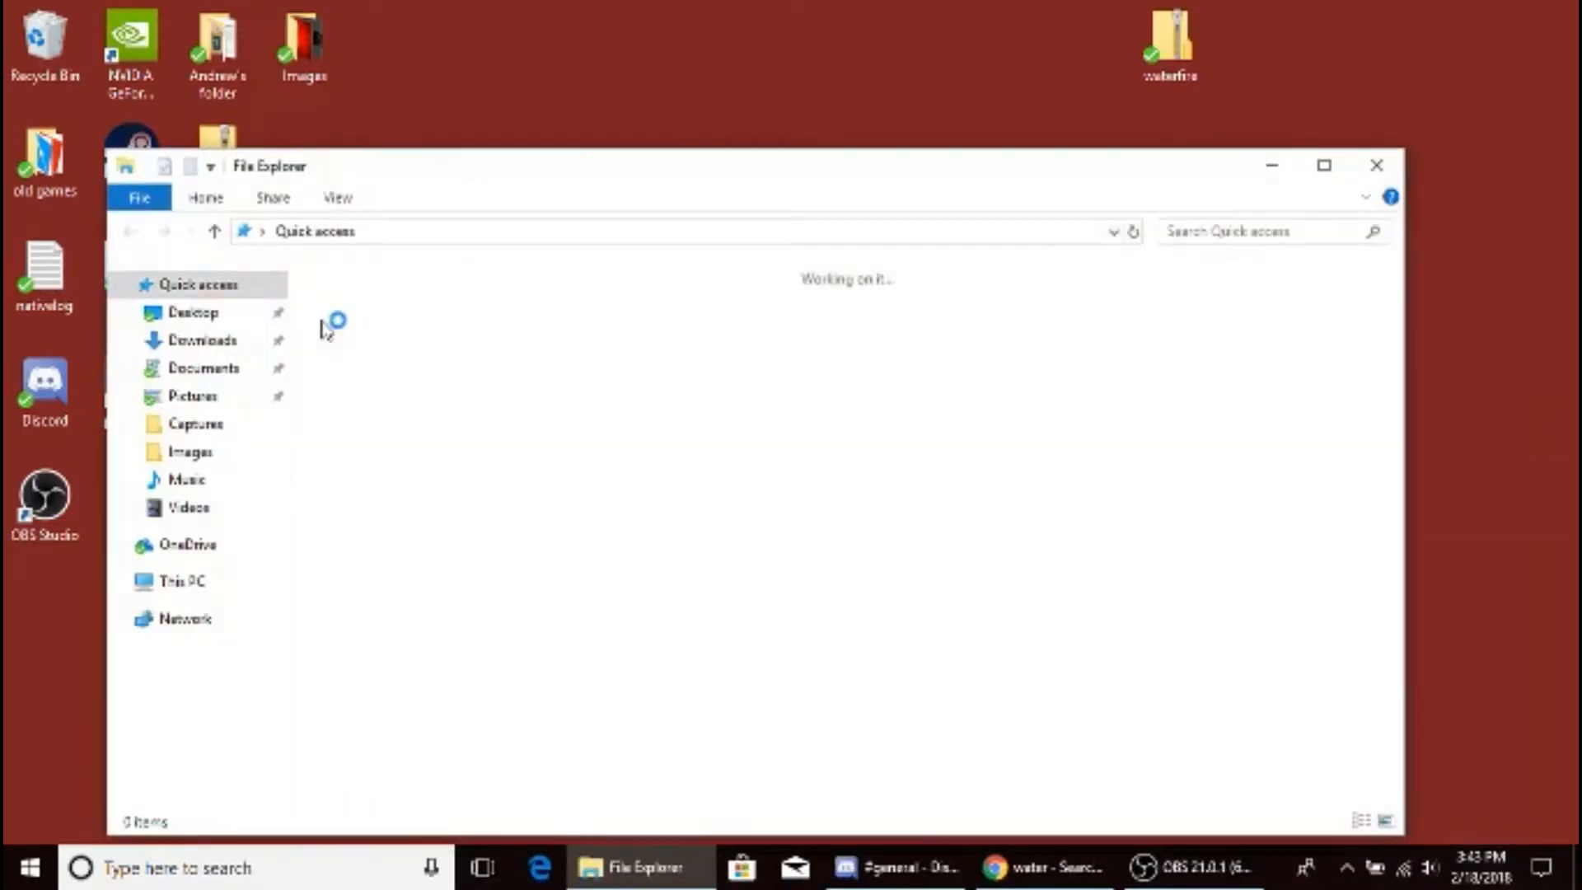
pyautogui.click(203, 345)
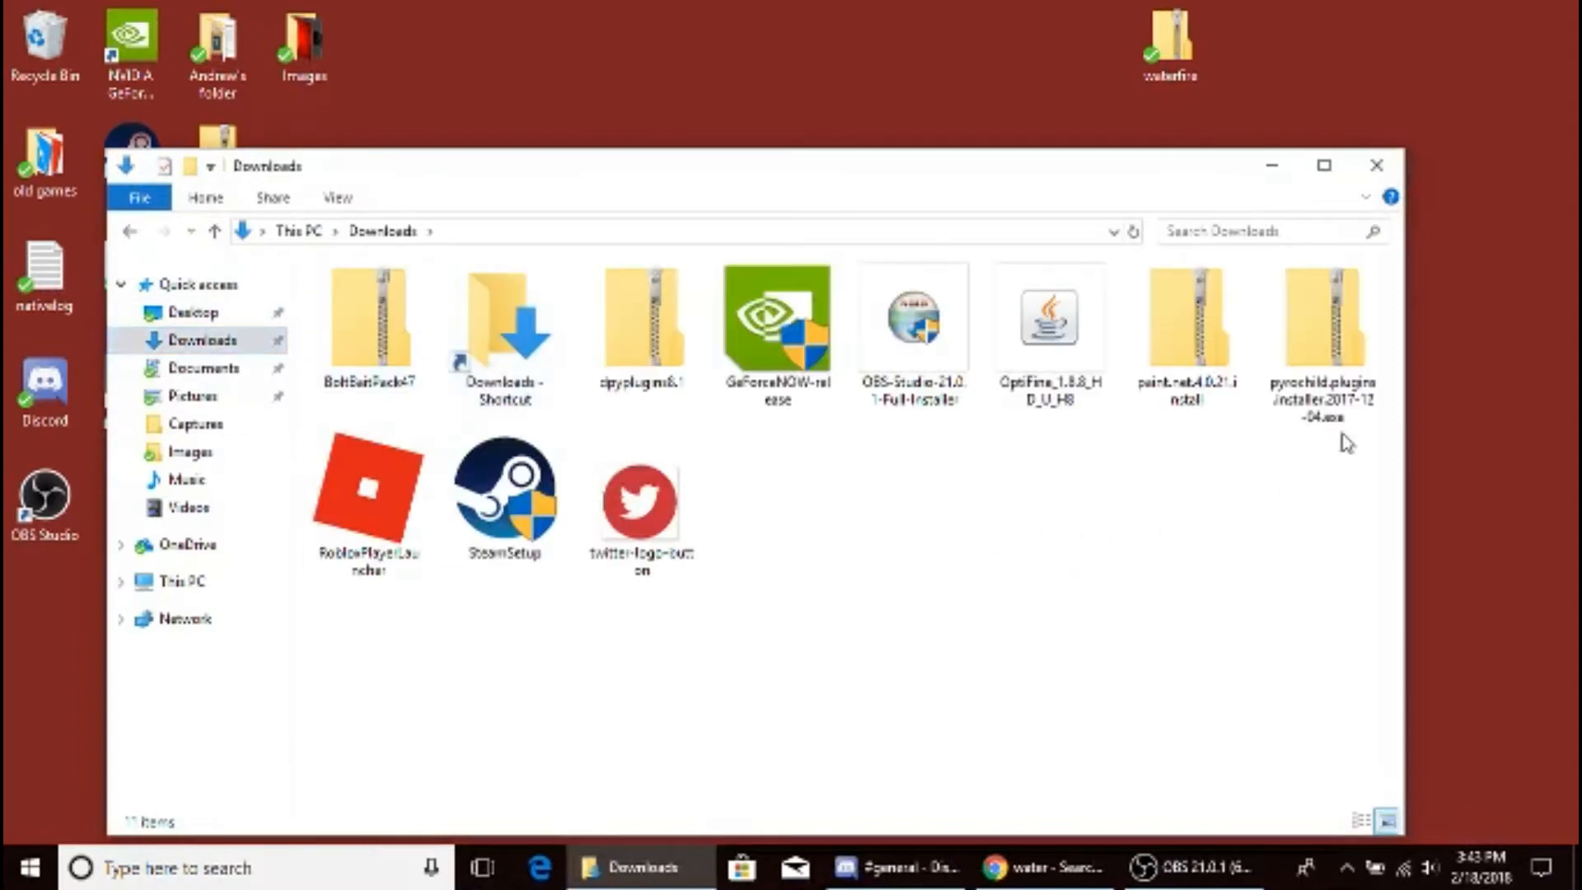
pyautogui.click(1387, 166)
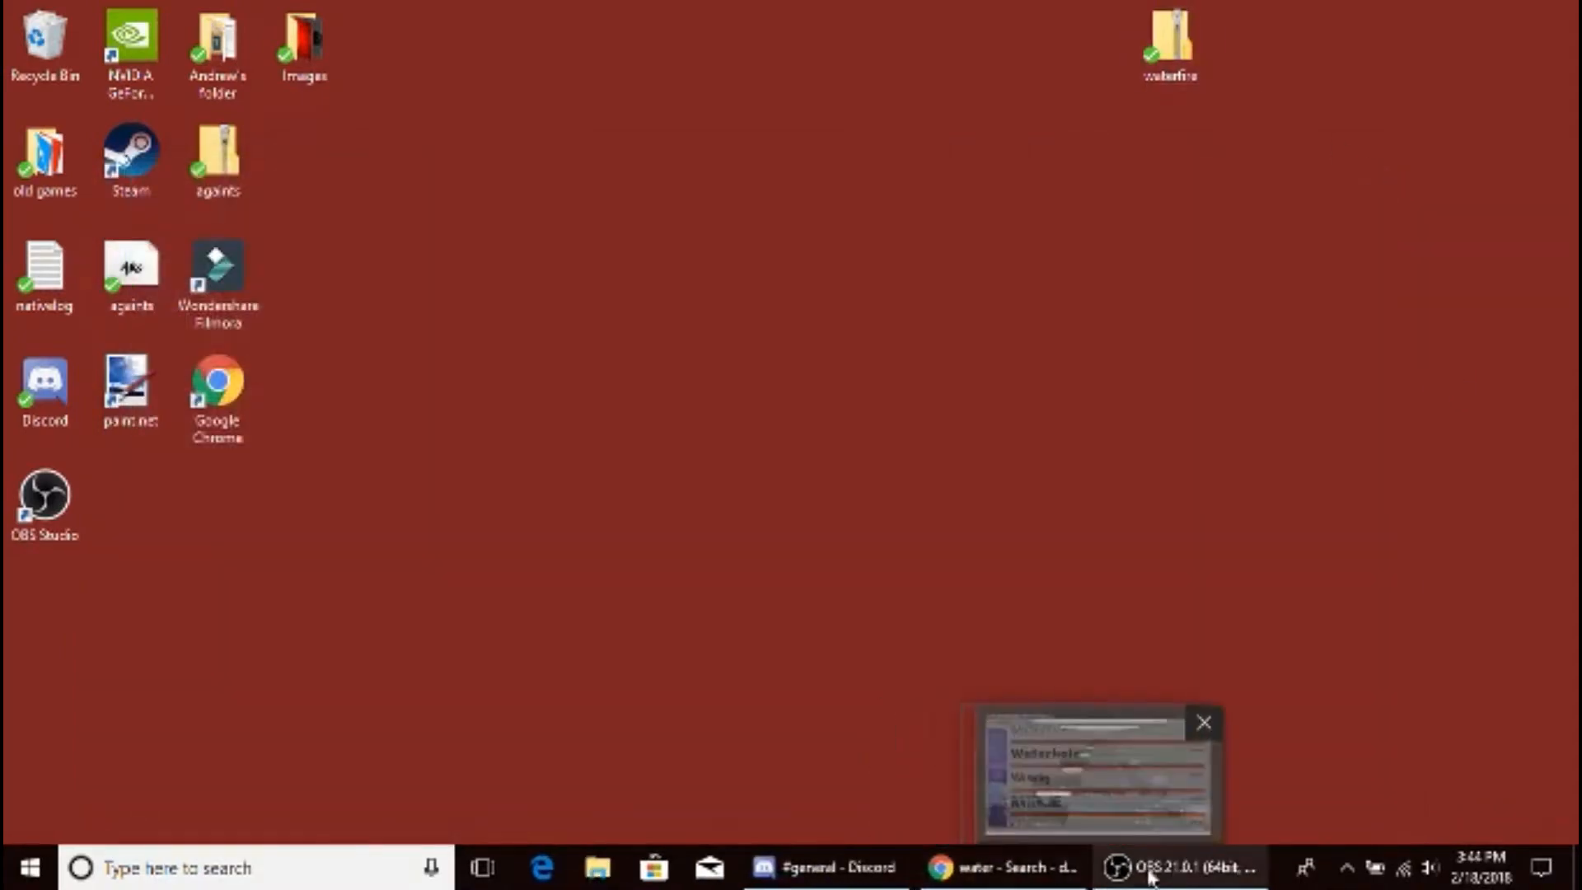
# - Close the Pixlr editor tab in Chrome and return to the desktop
pyautogui.click(1032, 883)
pyautogui.click(398, 17)
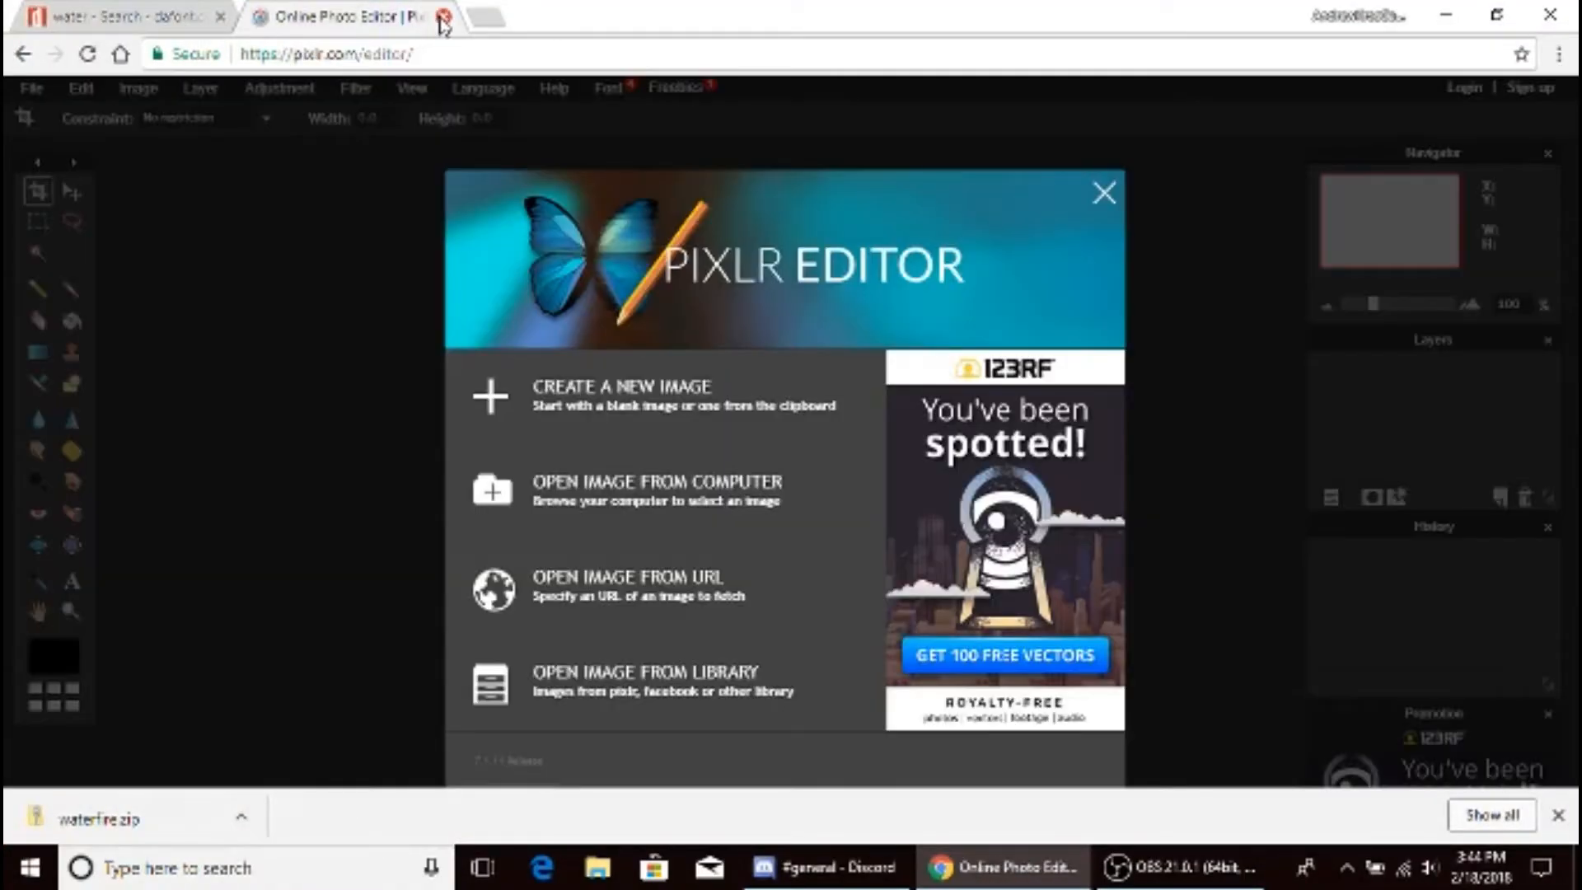
pyautogui.click(437, 18)
pyautogui.click(1447, 15)
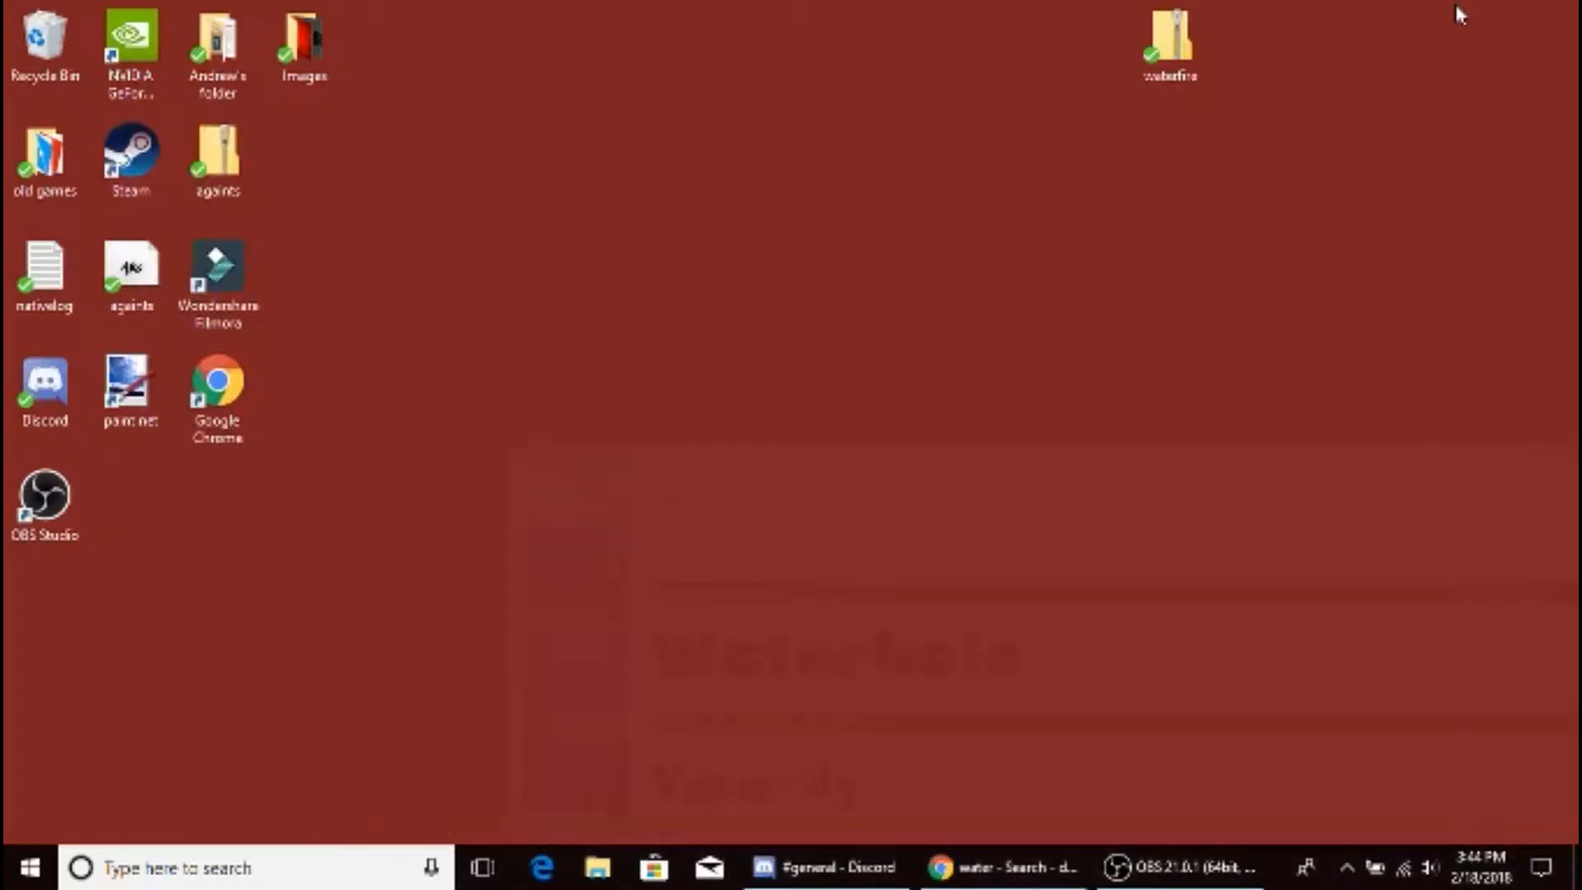
pyautogui.click(1029, 878)
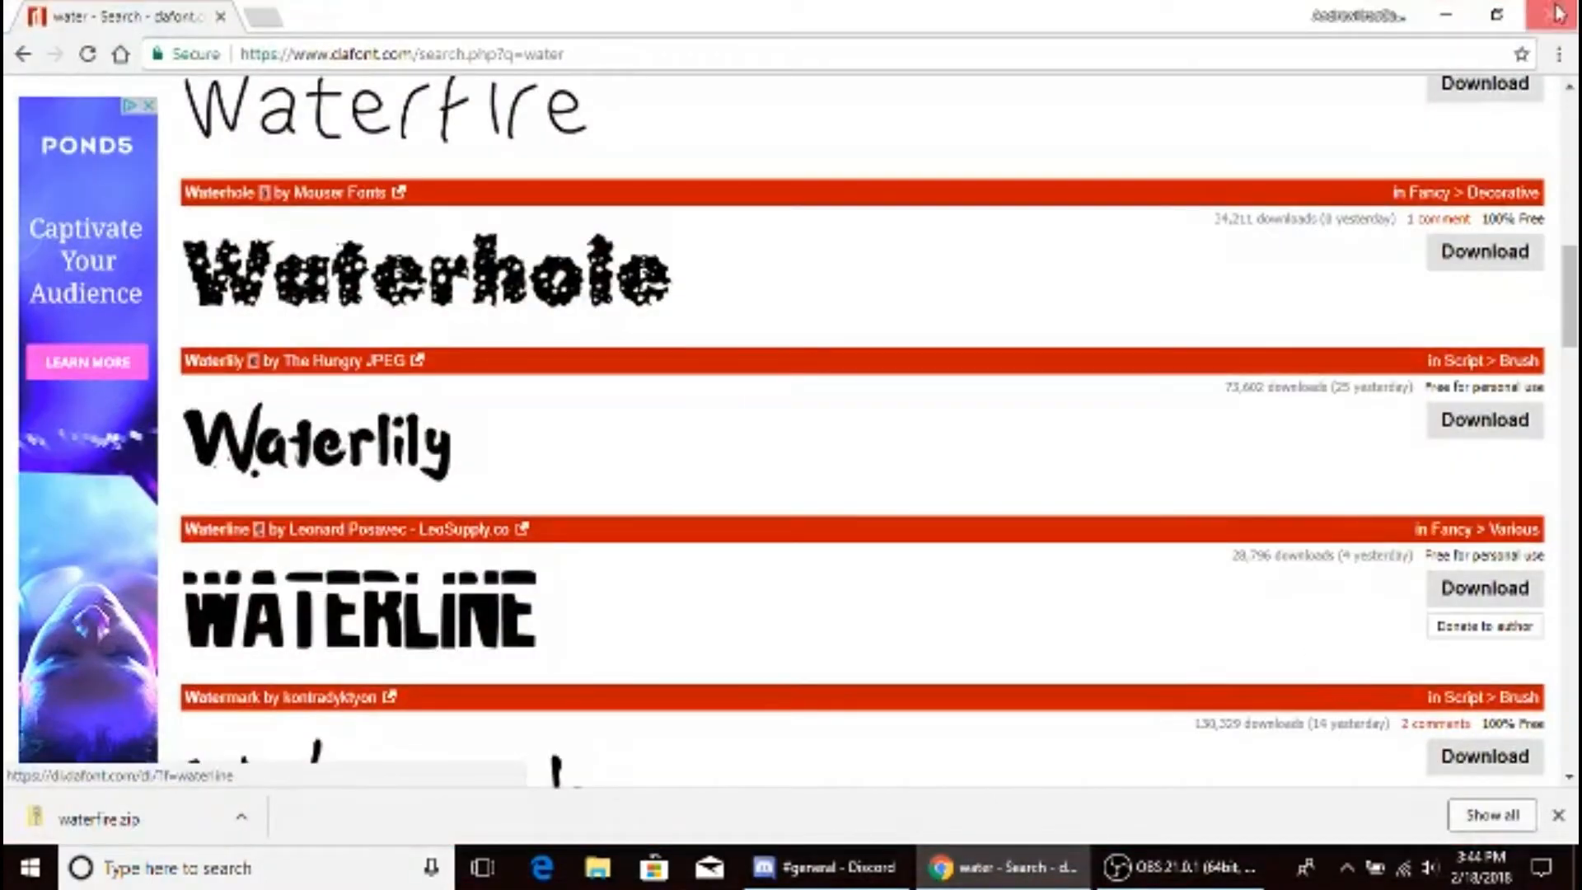
pyautogui.click(1447, 14)
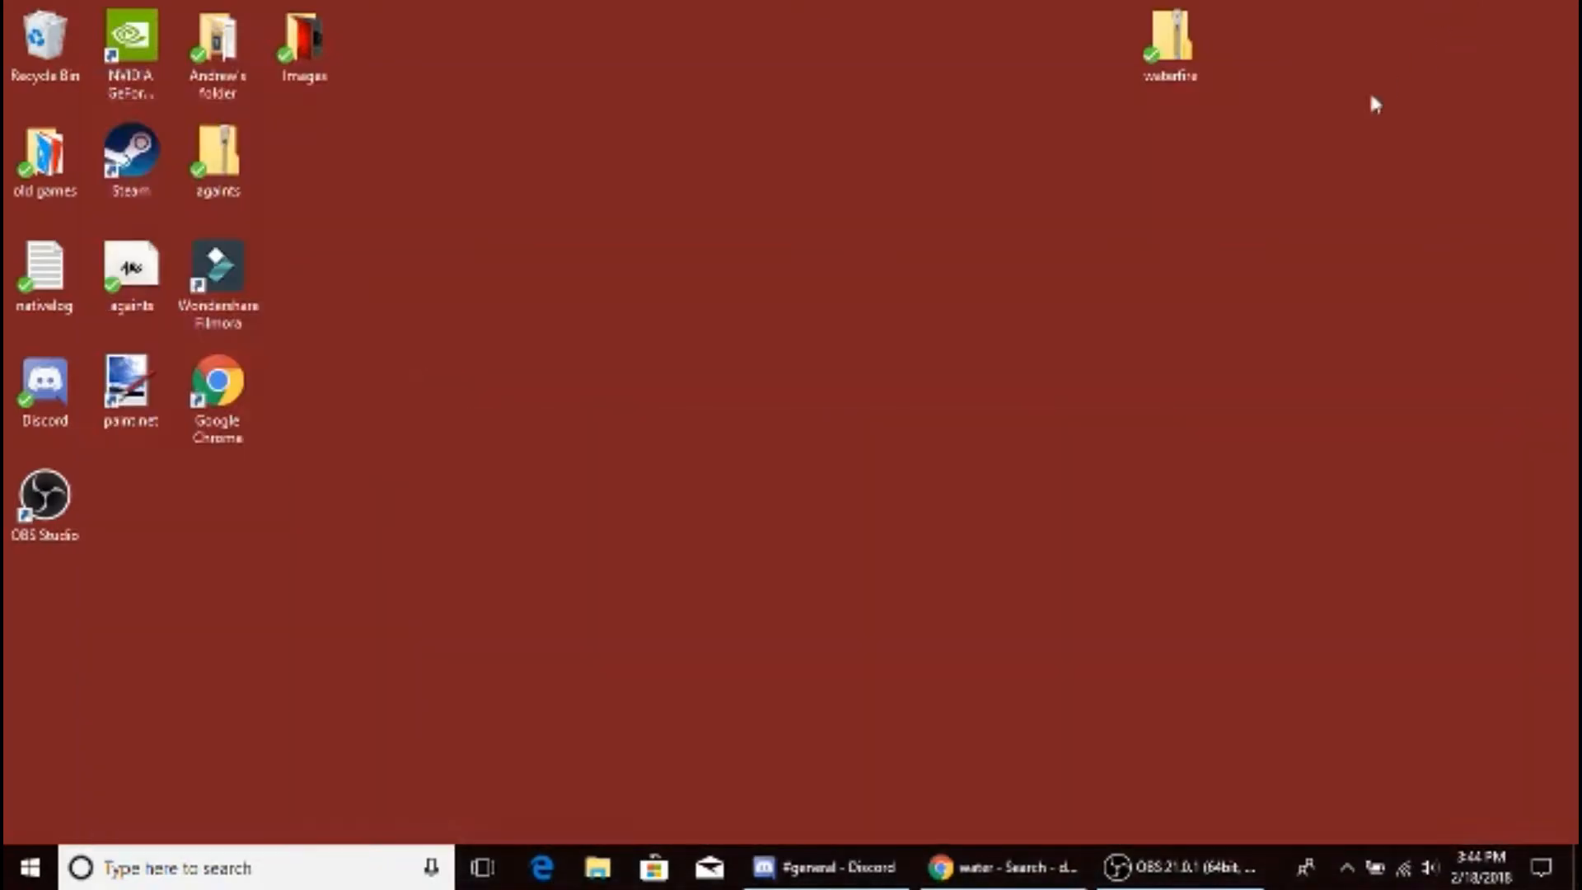
# - Install the WaterFire OpenType font from the waterfire archive on the desktop, replacing the existing copy
pyautogui.doubleClick(1174, 41)
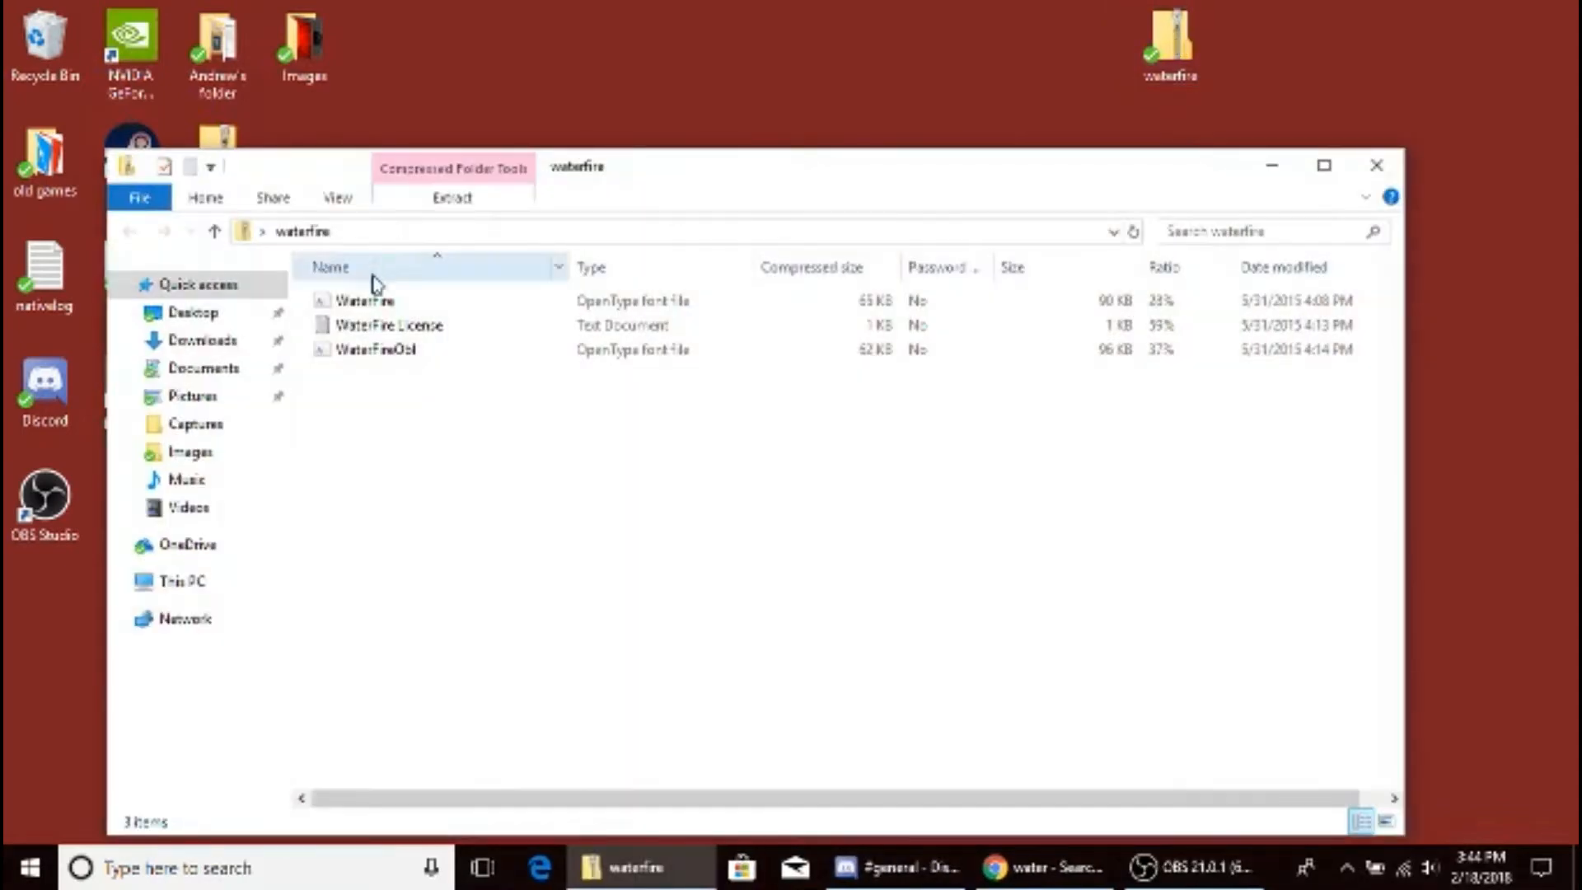
pyautogui.doubleClick(365, 302)
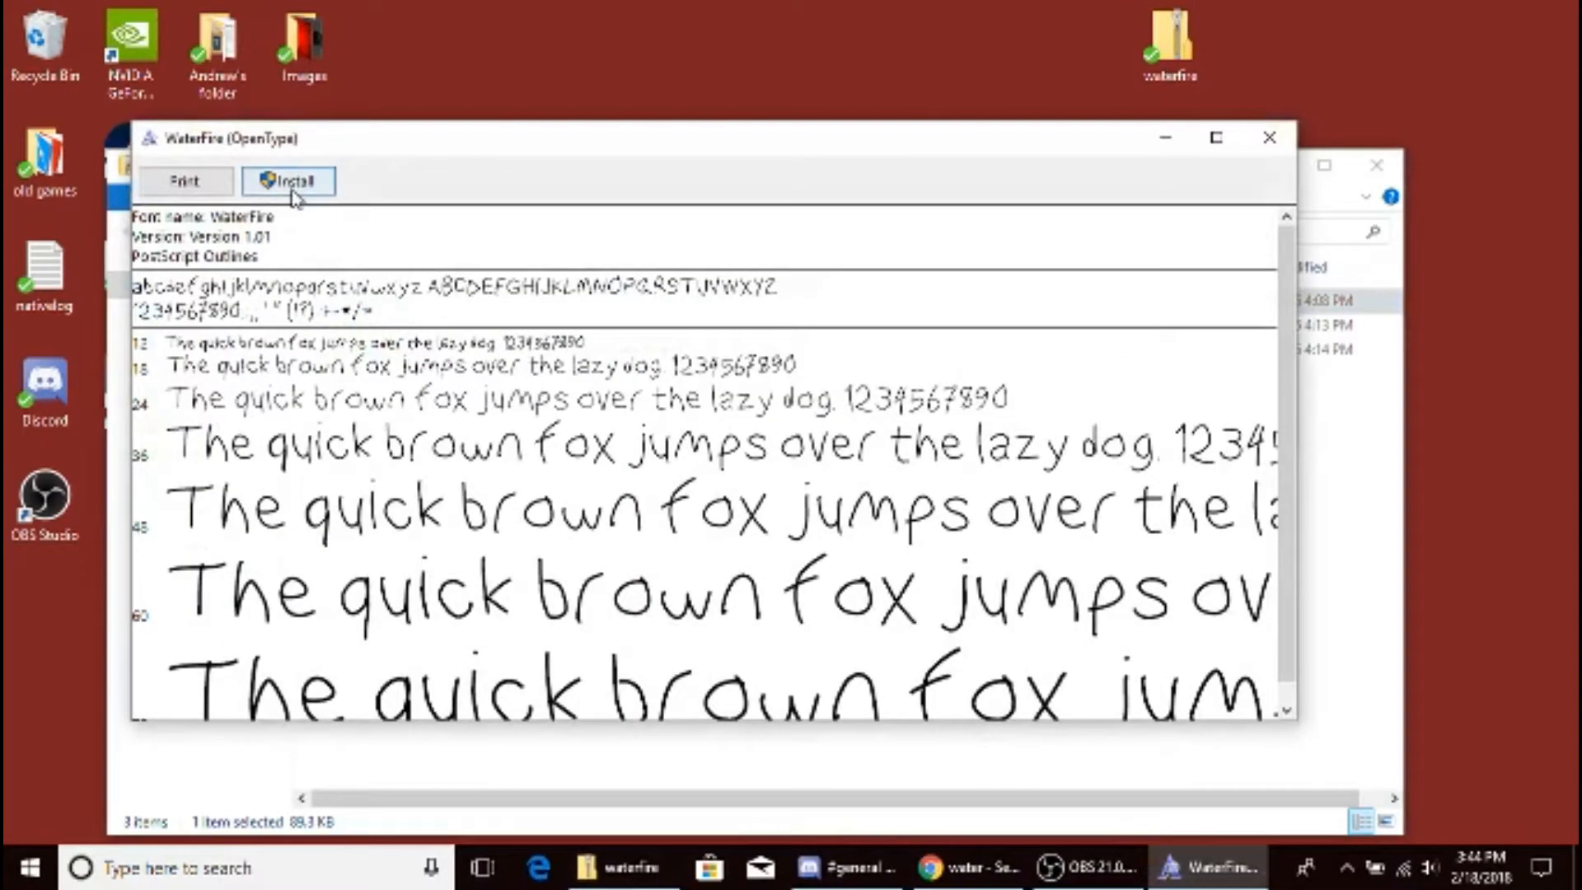
pyautogui.click(290, 183)
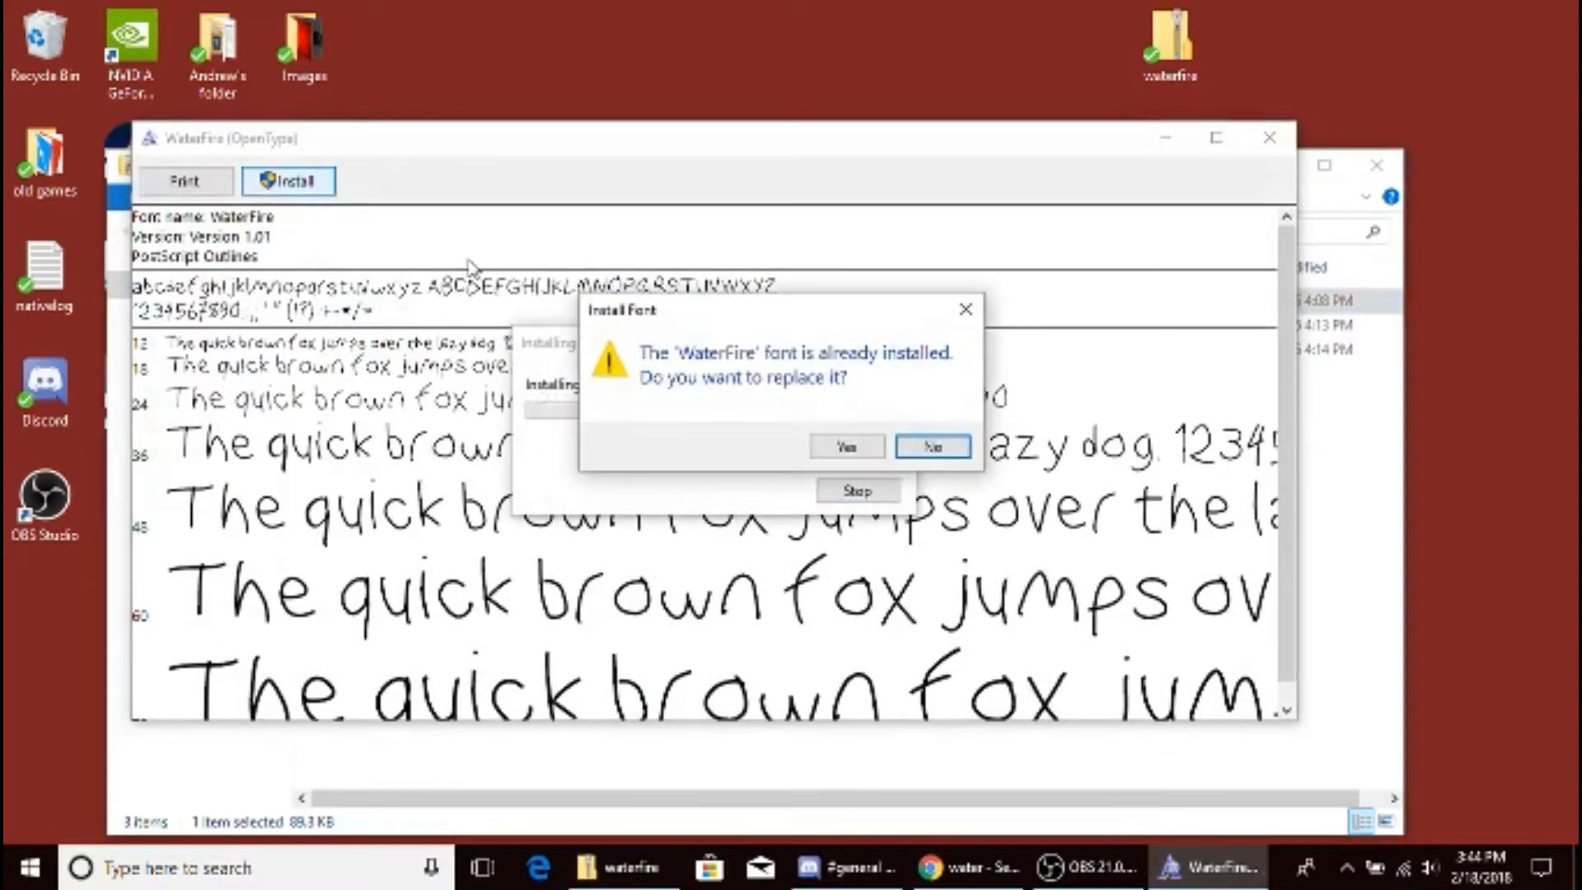
pyautogui.click(851, 448)
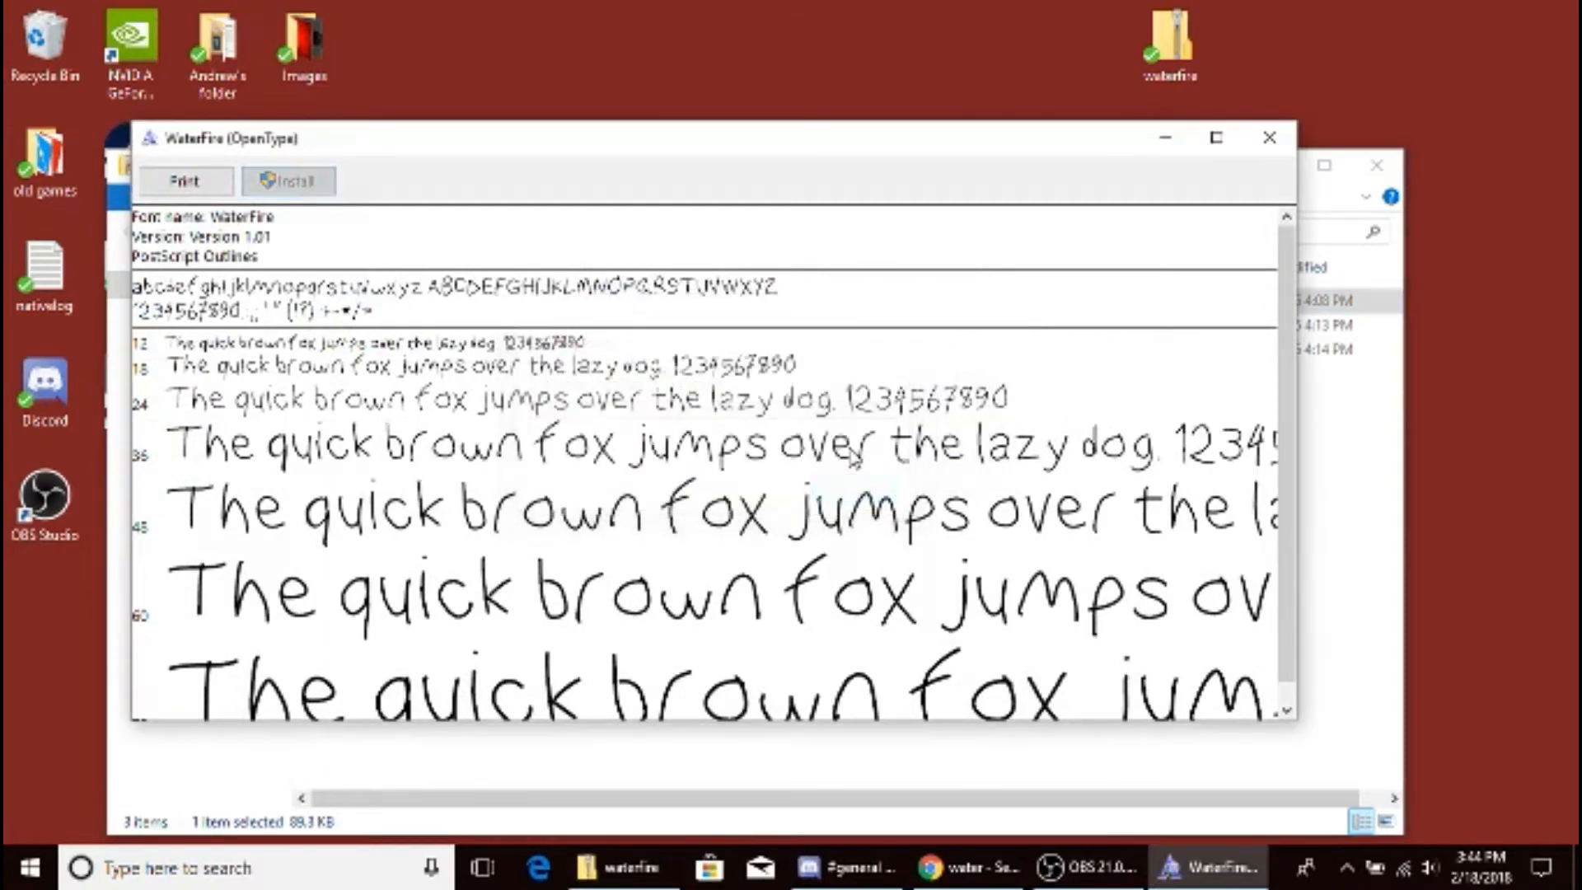
# - Switch back to Chrome and browse the remaining water fonts listed on dafont.com
pyautogui.click(942, 879)
pyautogui.scroll(-8, 458, 461)
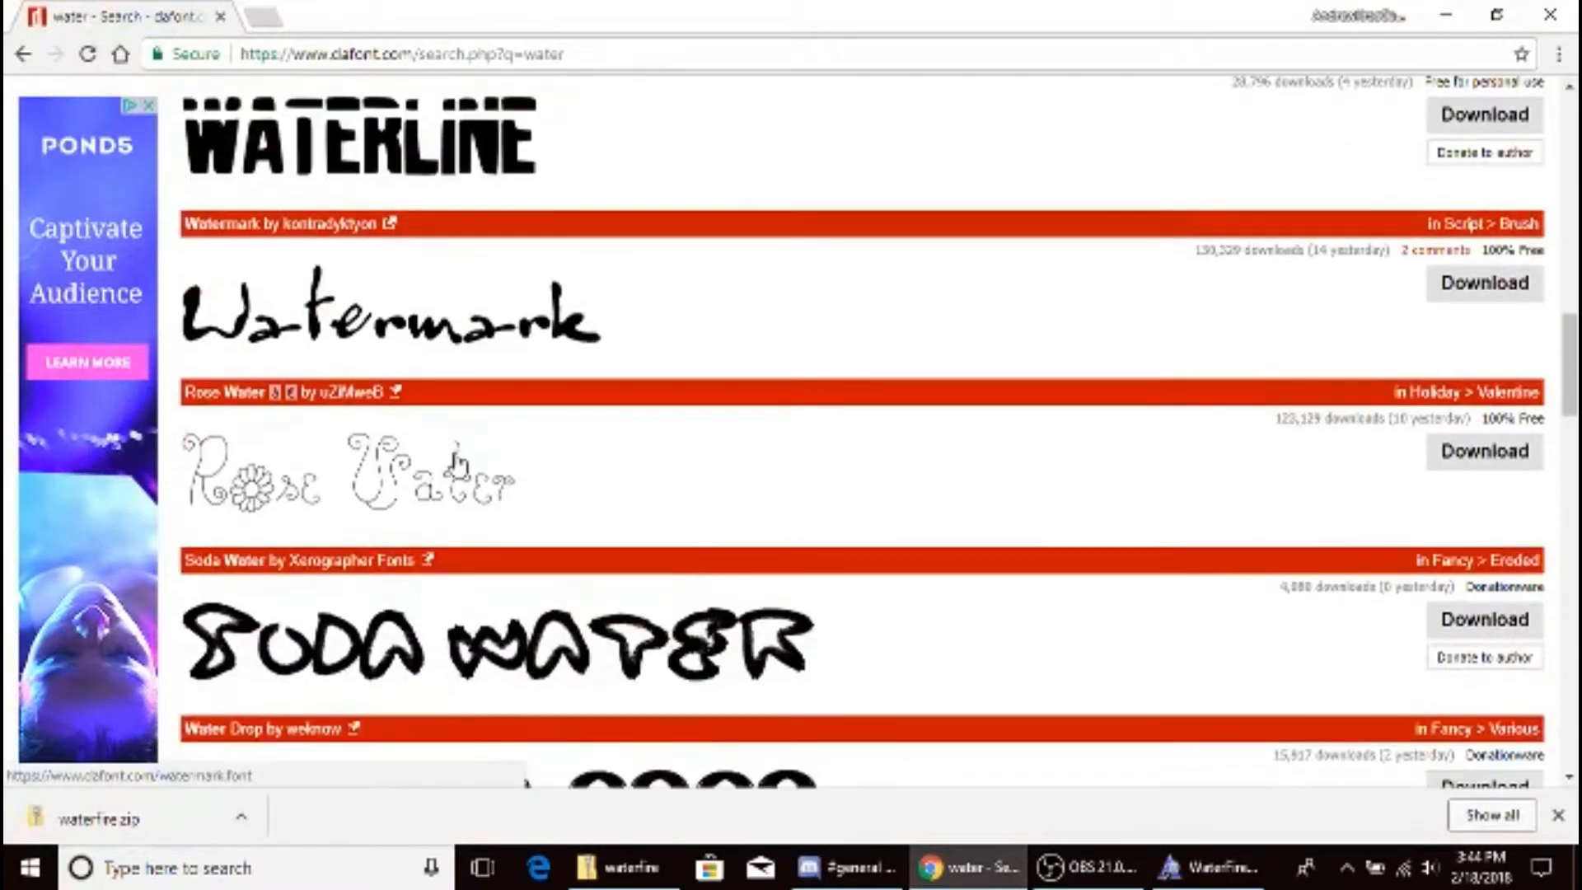
pyautogui.scroll(-5, 460, 463)
pyautogui.scroll(15, 642, 519)
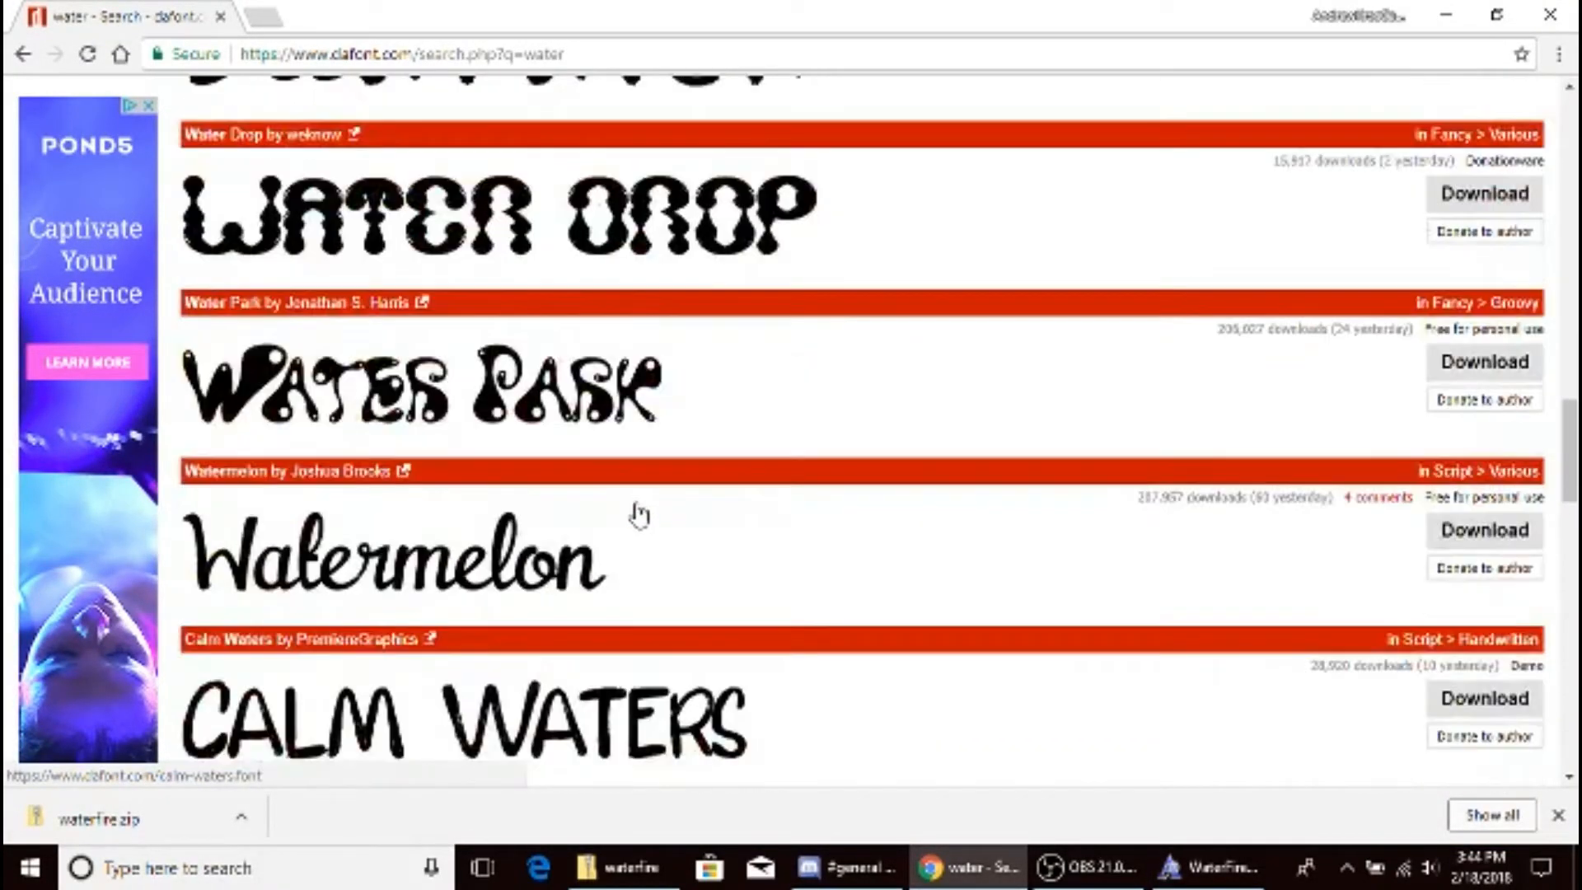
pyautogui.scroll(8, 642, 519)
# - Search dafont.com for "against" and look through the listed fonts
pyautogui.click(1339, 254)
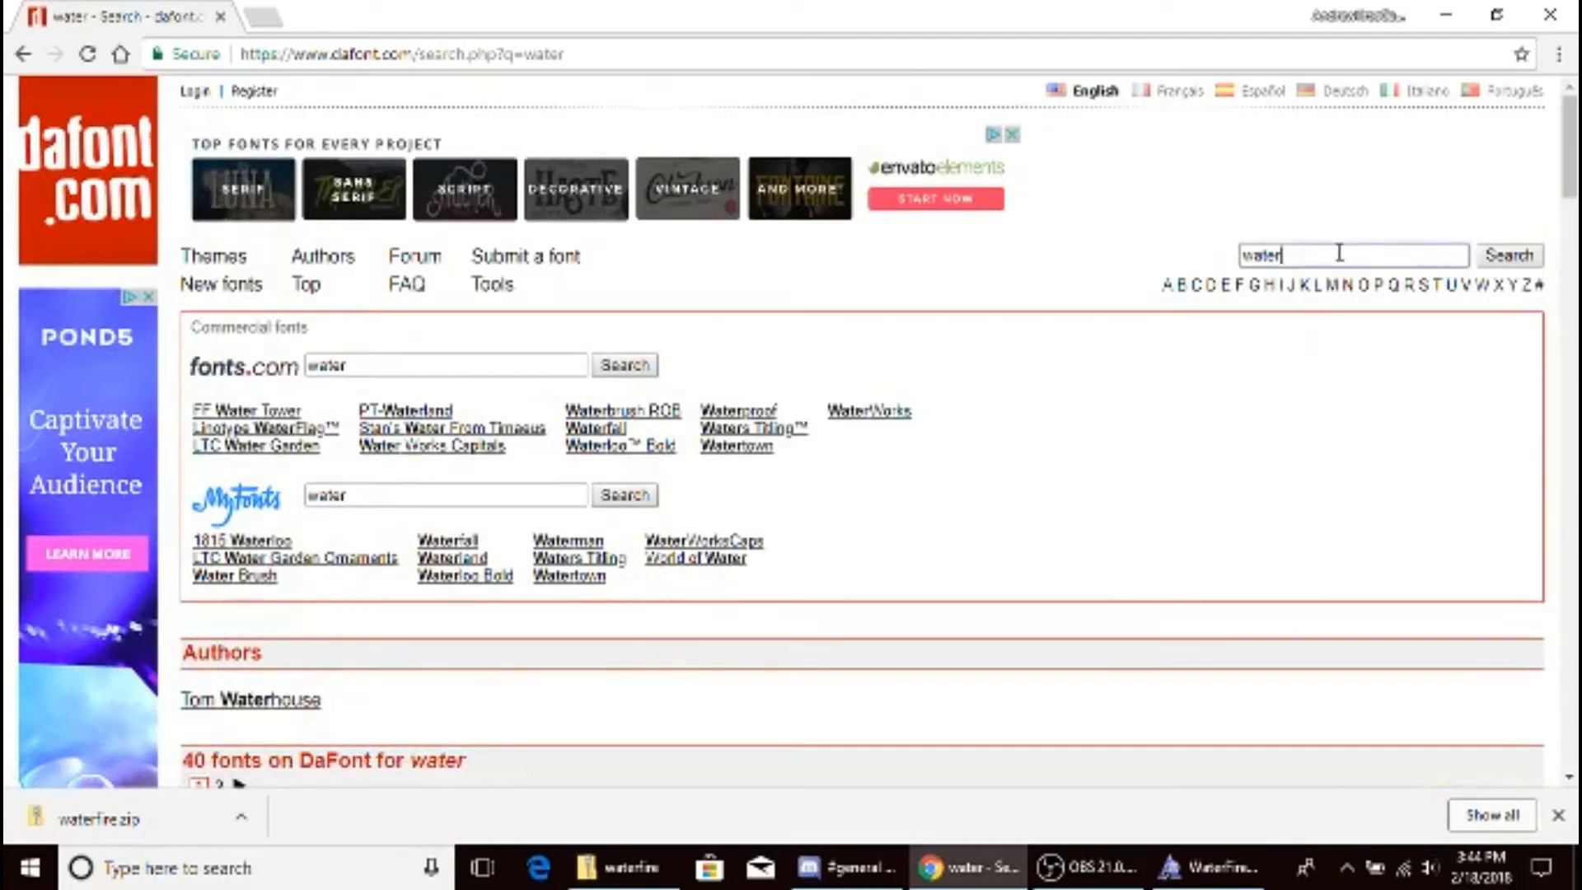
pyautogui.press('BackSpace')
pyautogui.press('BackSpace')
pyautogui.press('BackSpace')
pyautogui.press('BackSpace')
pyautogui.press('BackSpace')
pyautogui.write('against')
pyautogui.press('Return')
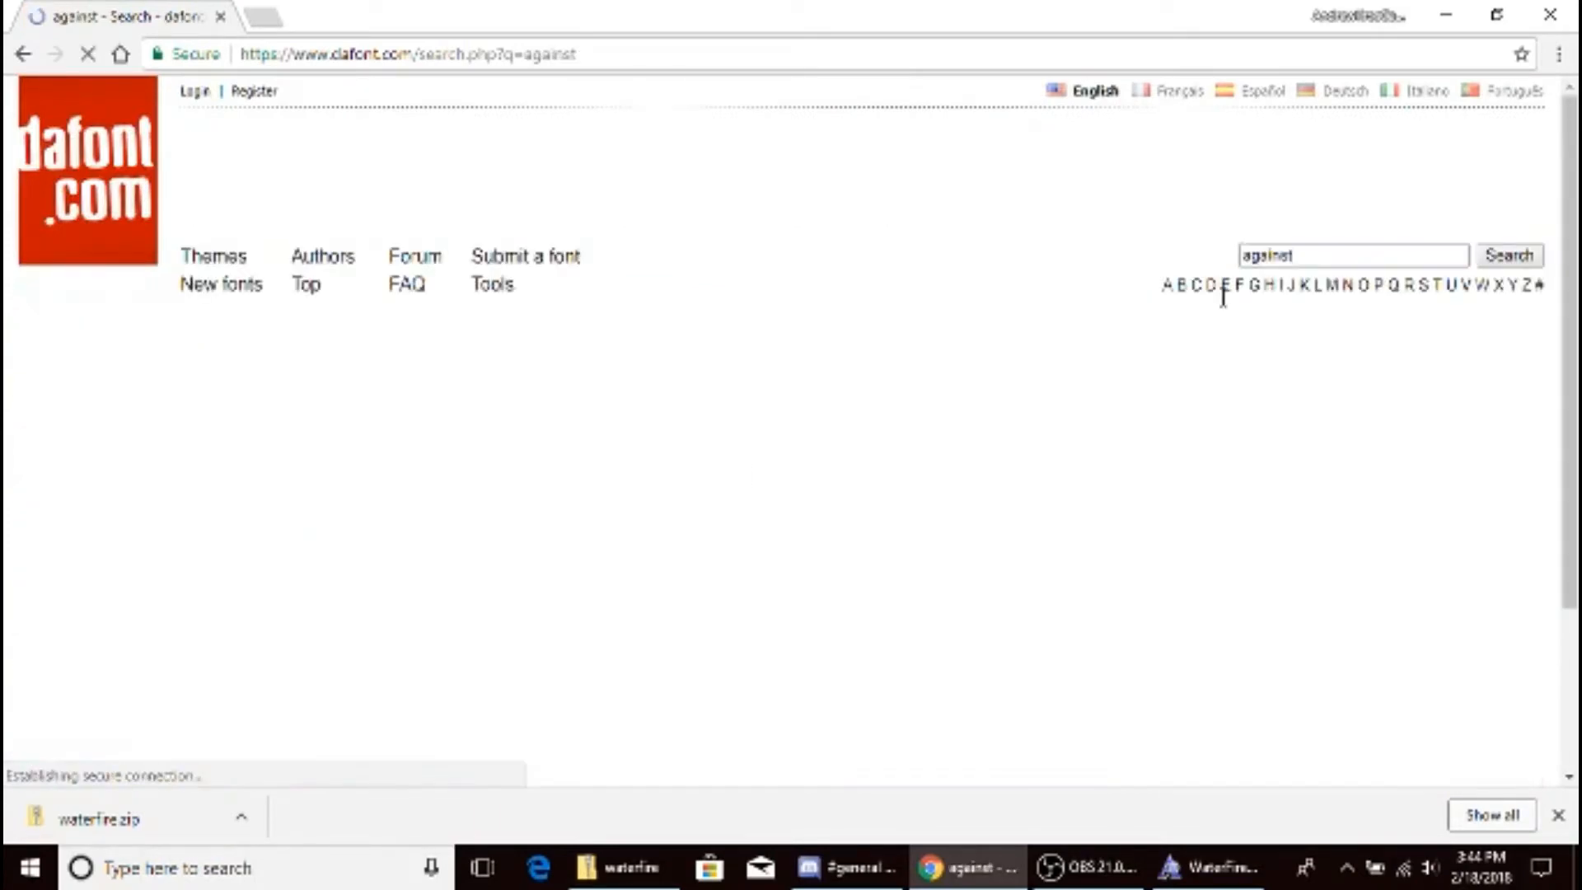
pyautogui.scroll(-10, 452, 549)
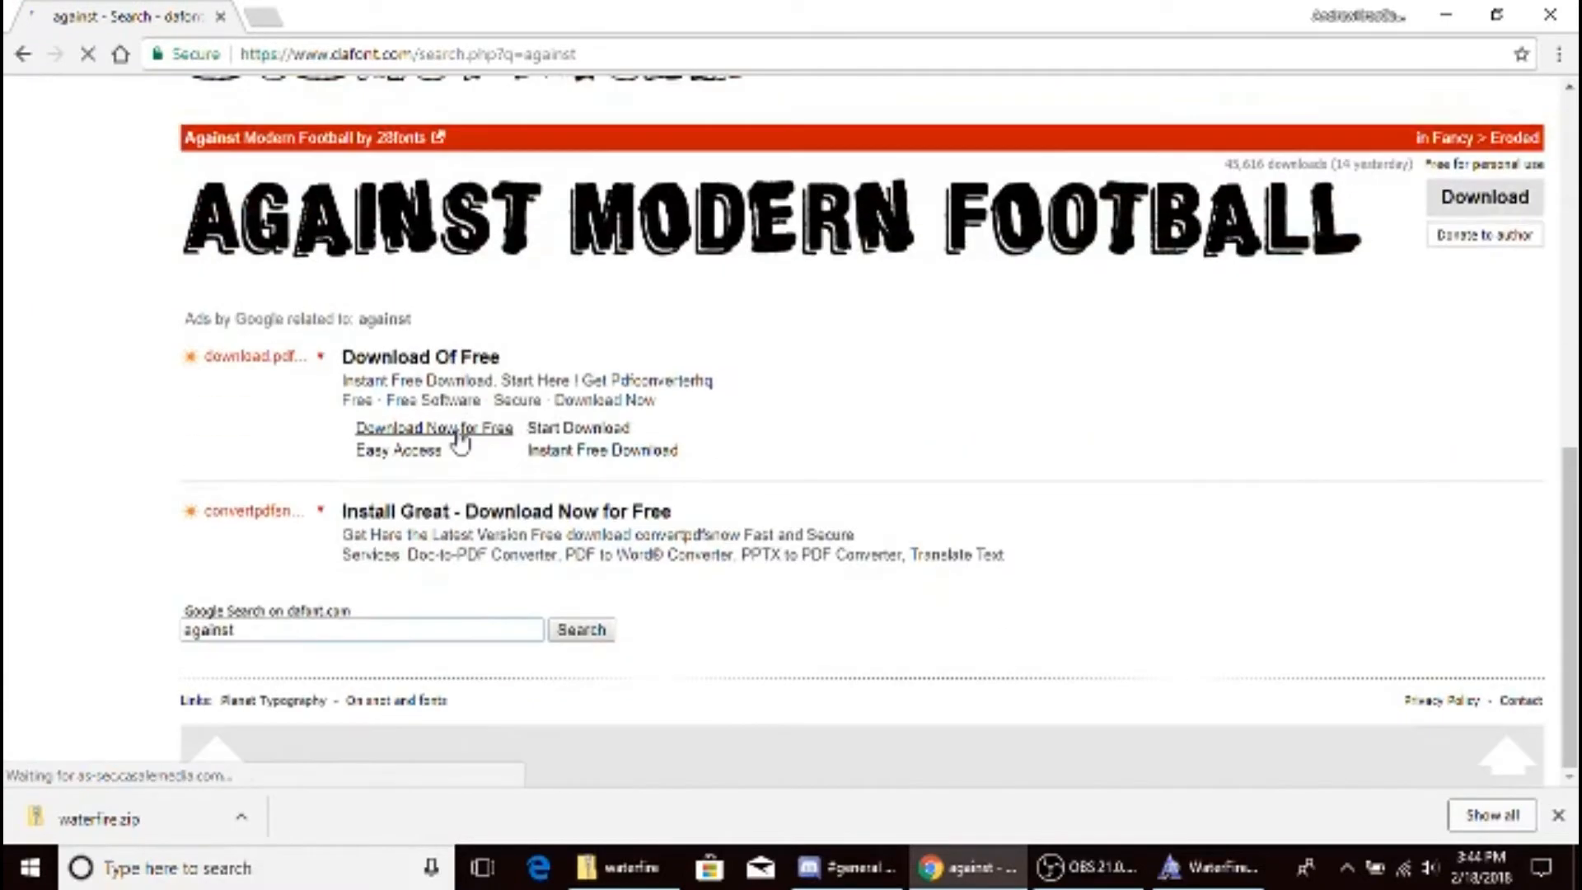
pyautogui.scroll(10, 459, 442)
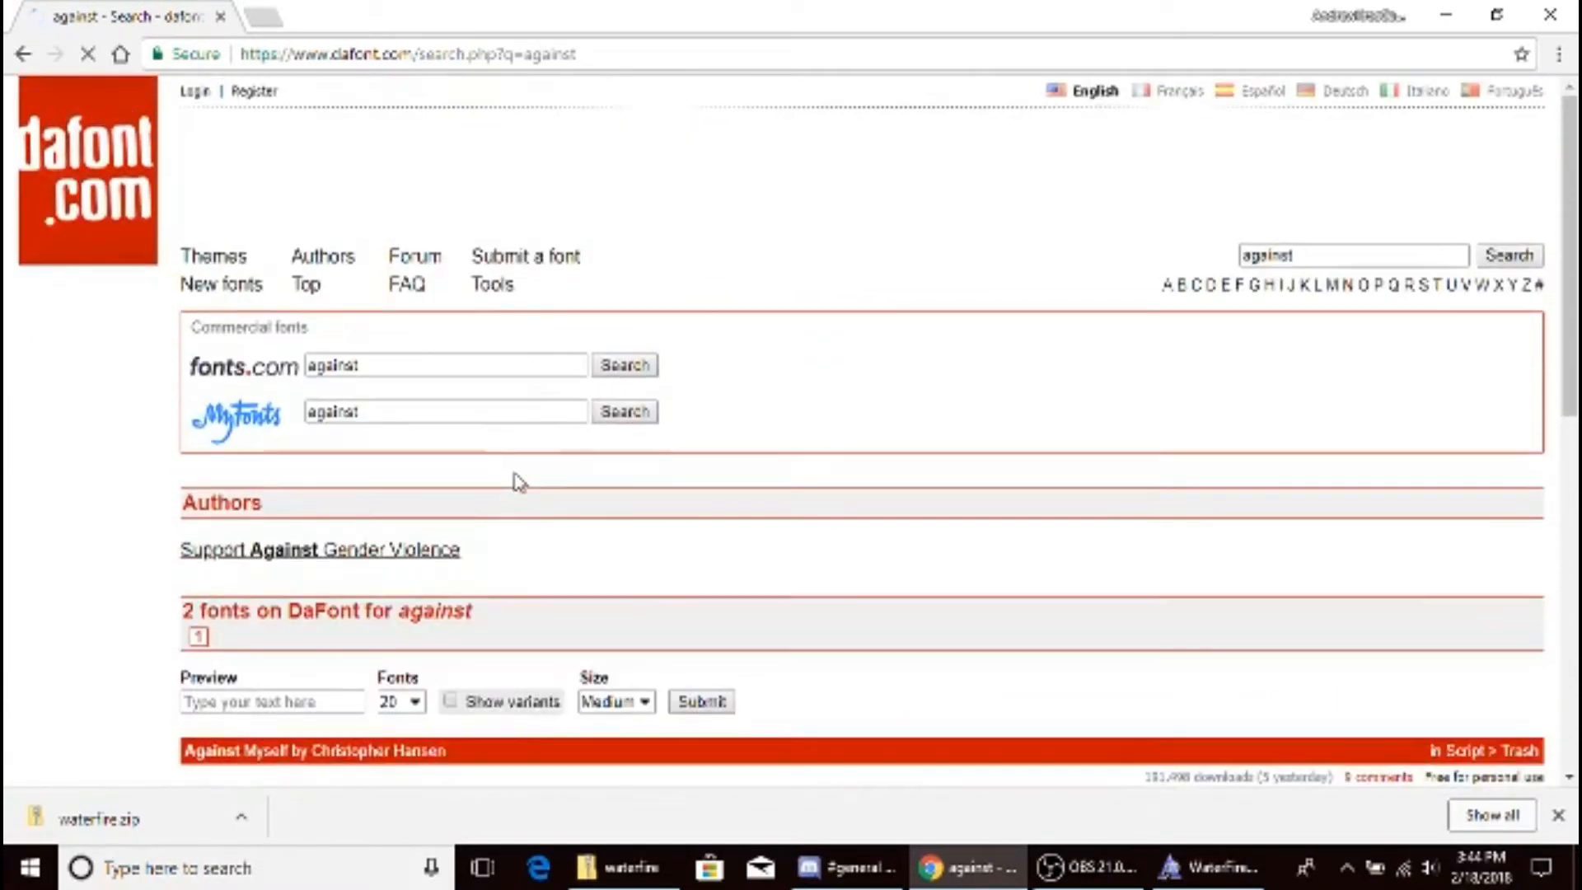
pyautogui.click(1524, 264)
pyautogui.scroll(-3, 1002, 536)
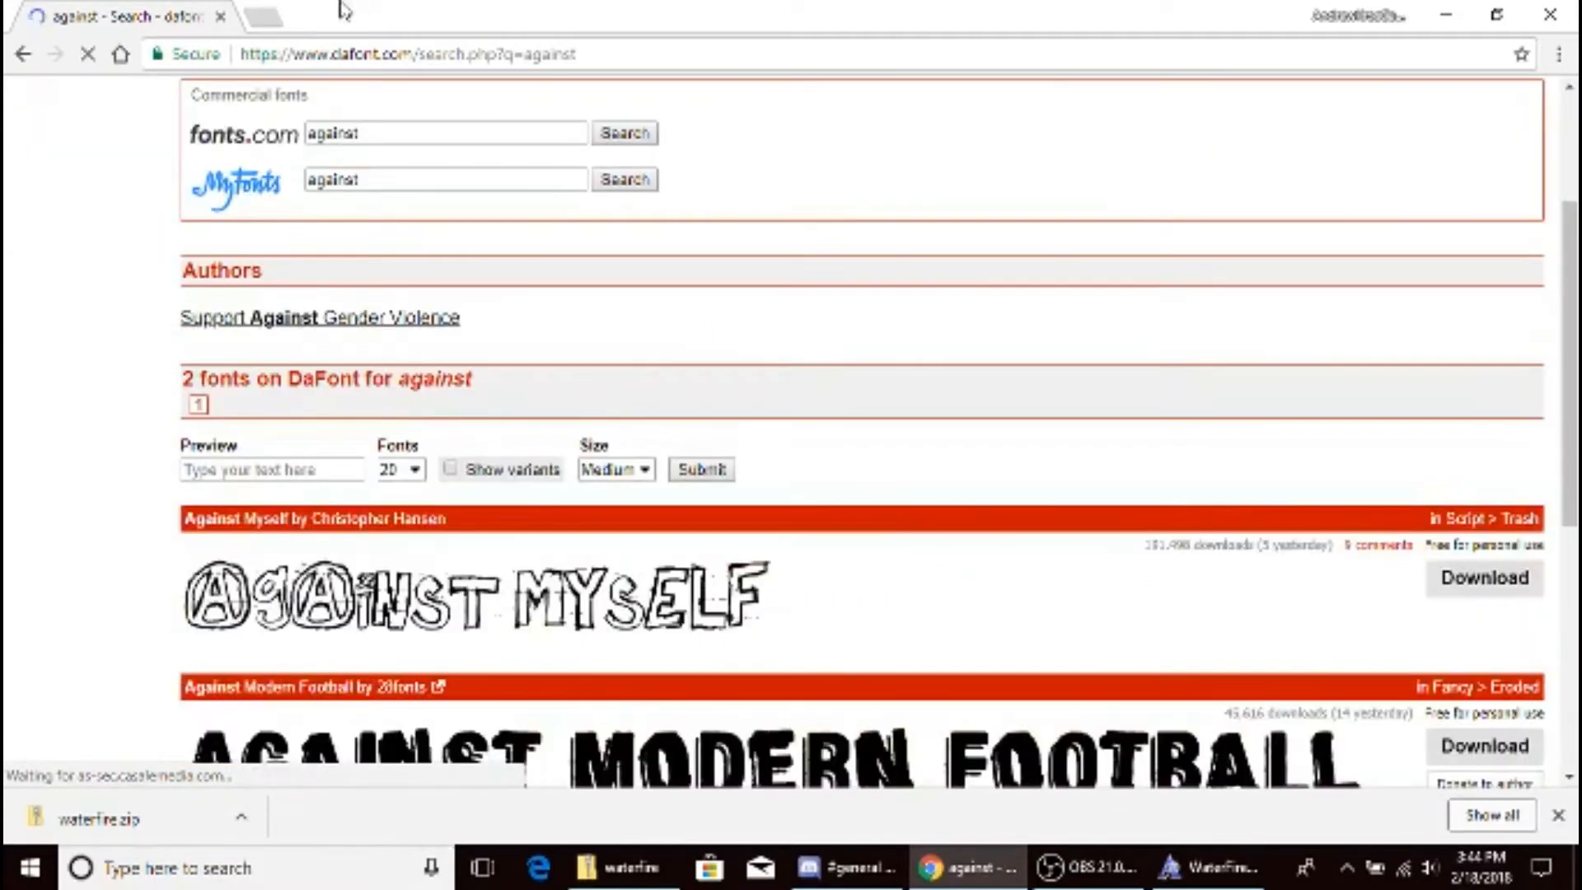
# - Open the Againts font page on dafont.com in a new tab and close the old search tab
pyautogui.click(262, 12)
pyautogui.write('ag')
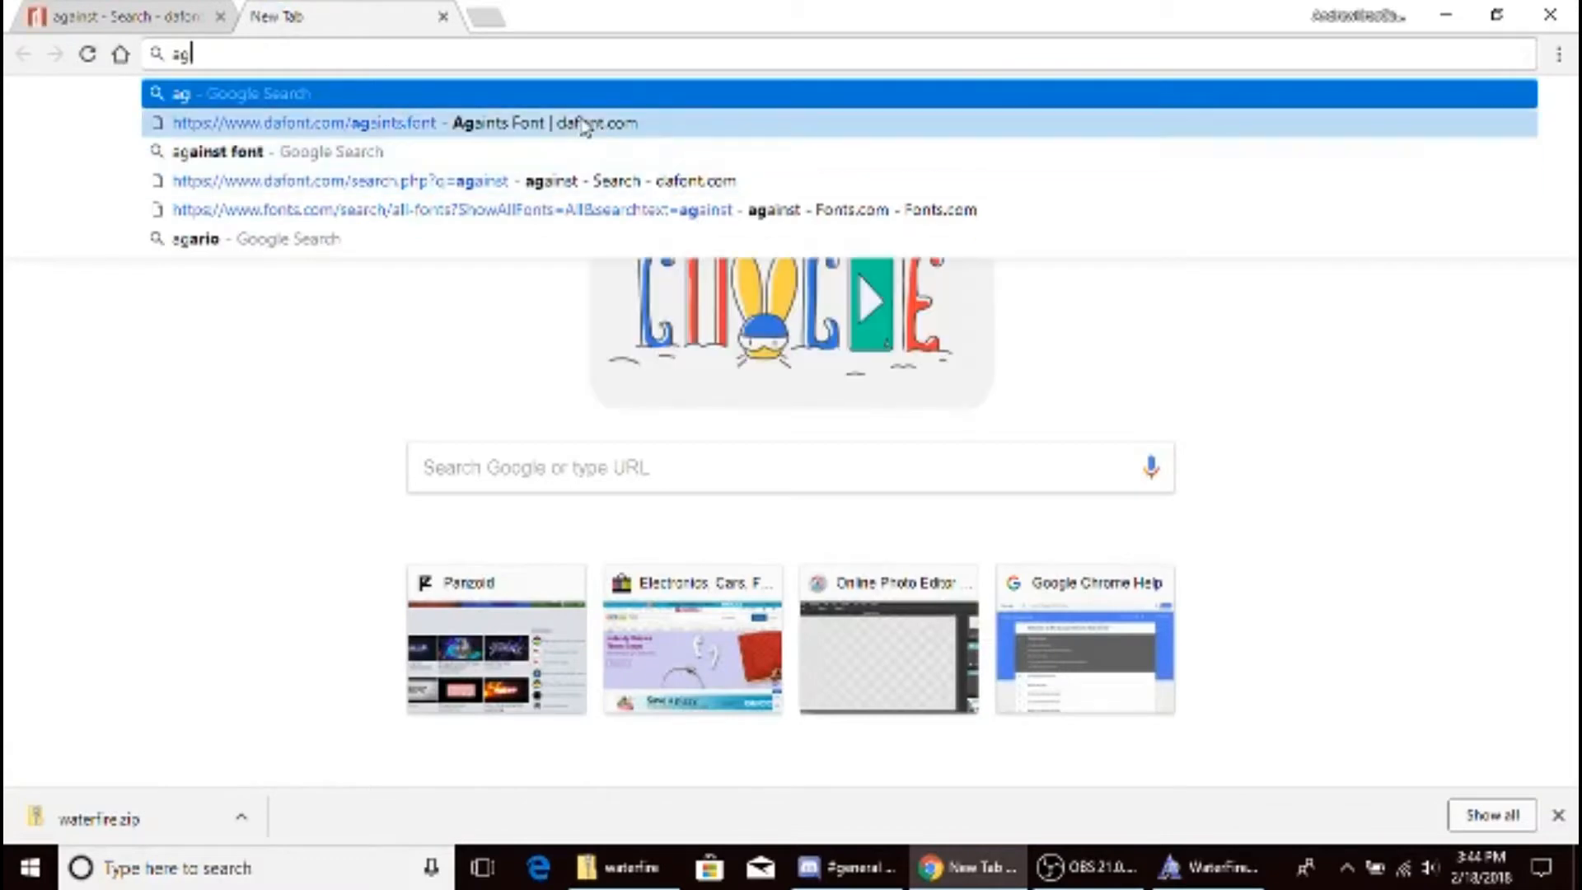
pyautogui.click(599, 123)
pyautogui.click(222, 15)
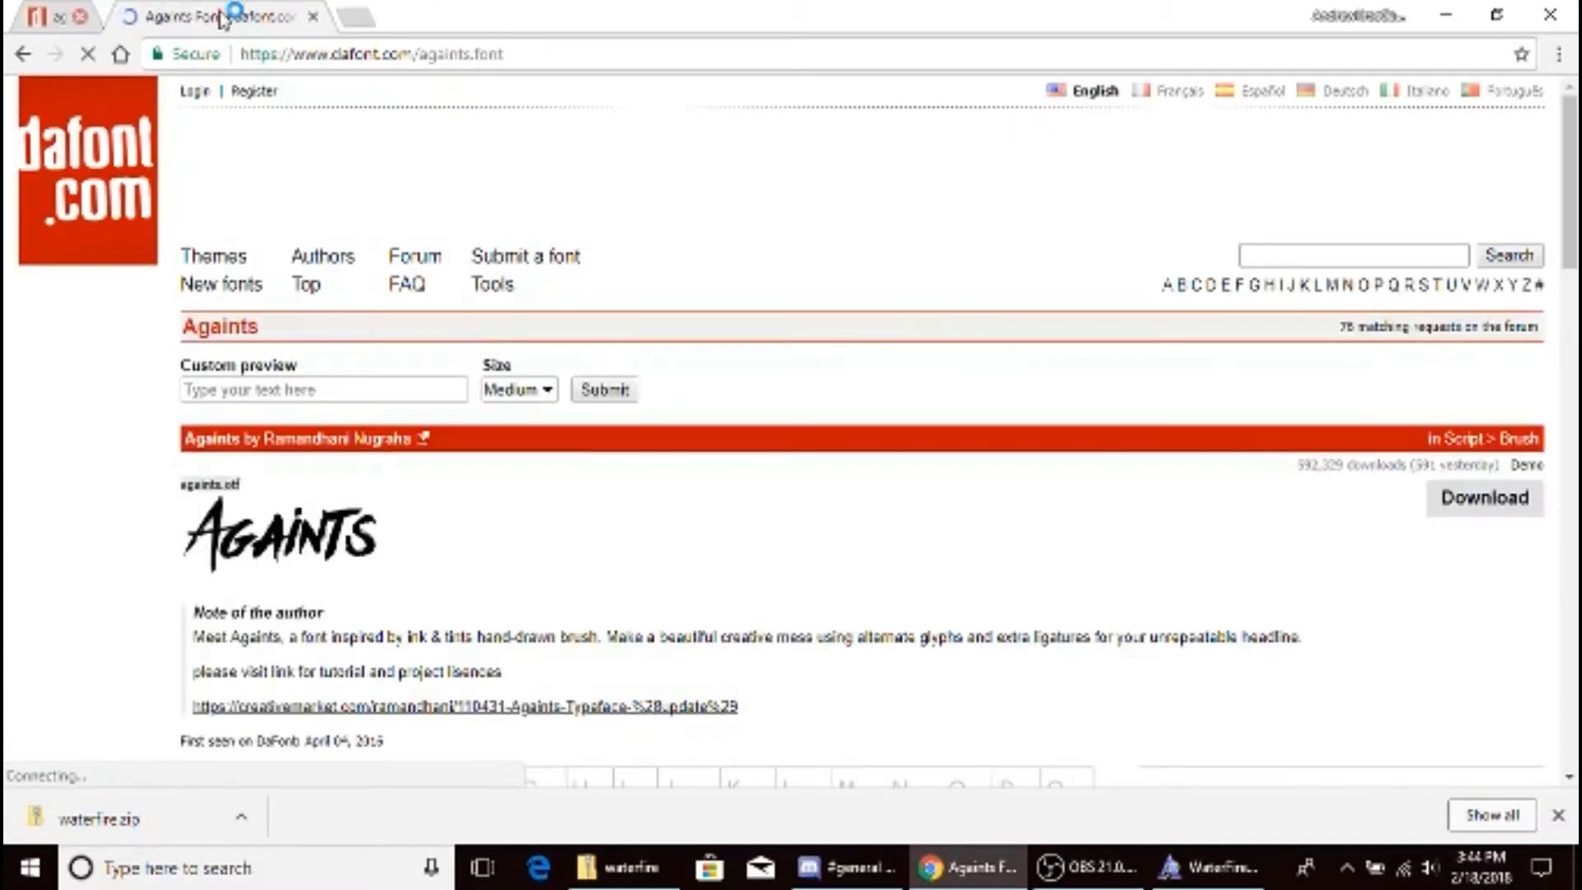
pyautogui.scroll(-3, 418, 523)
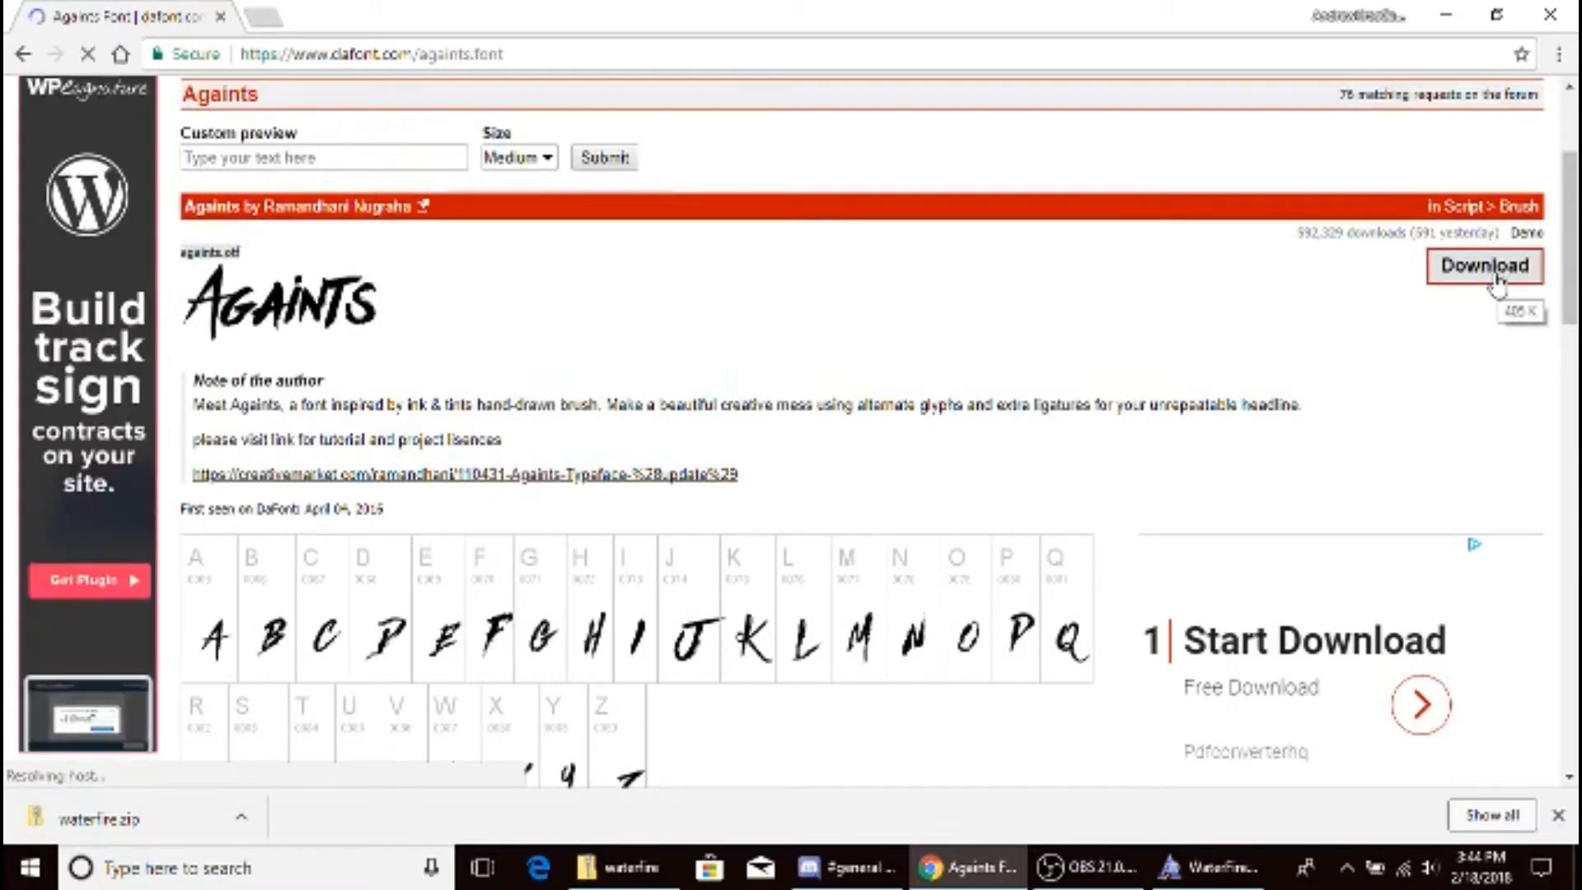
# - Minimize the browser and close the WaterFire font preview and the waterfire archive window
pyautogui.click(1445, 15)
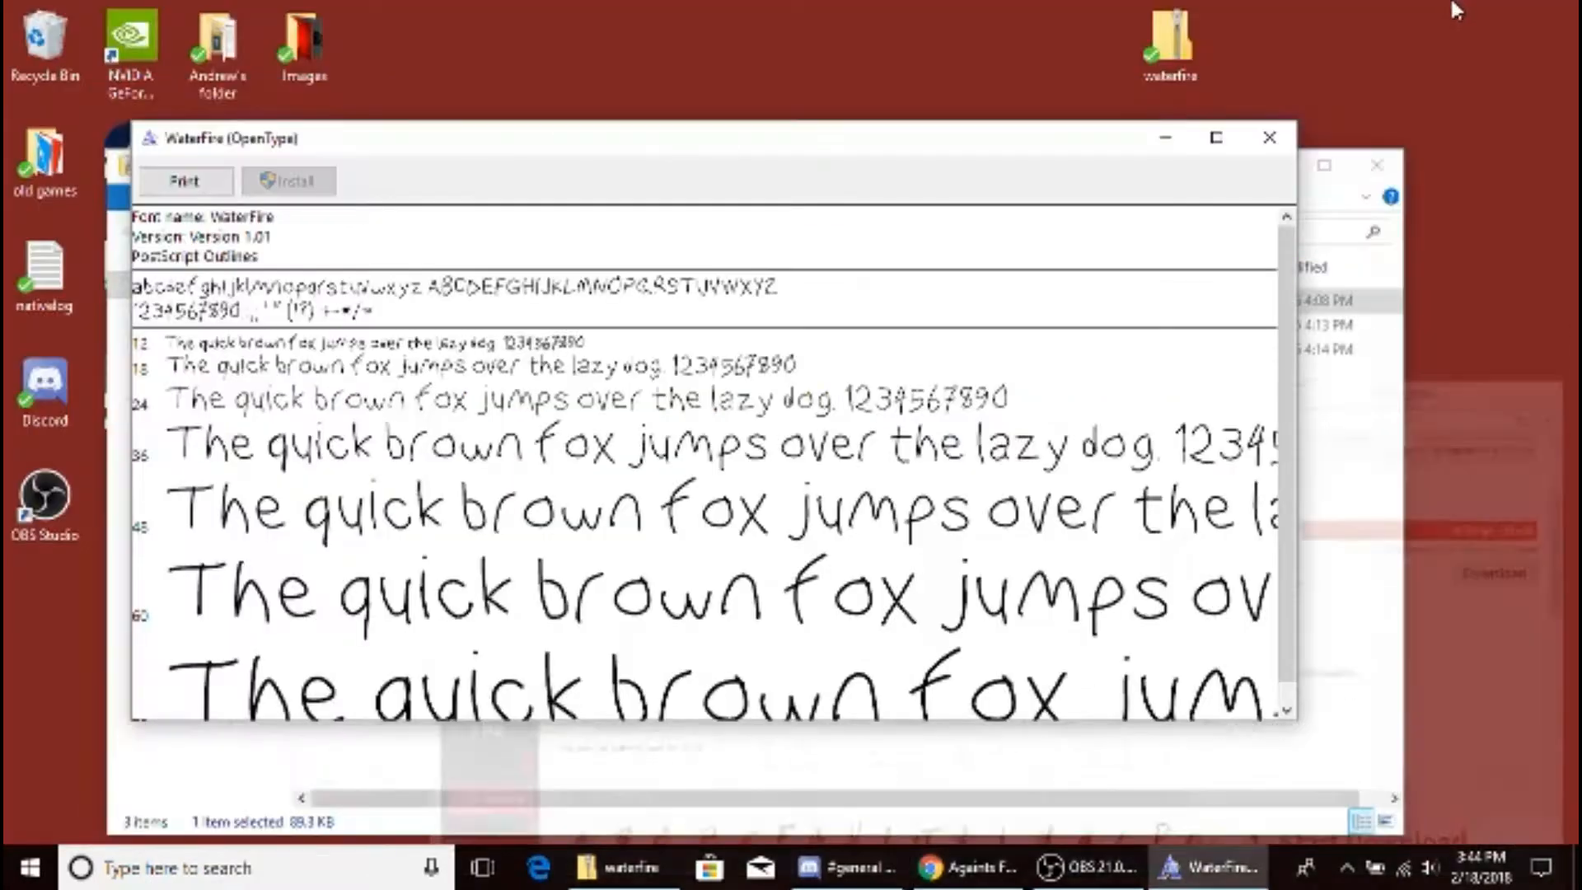
pyautogui.click(1267, 140)
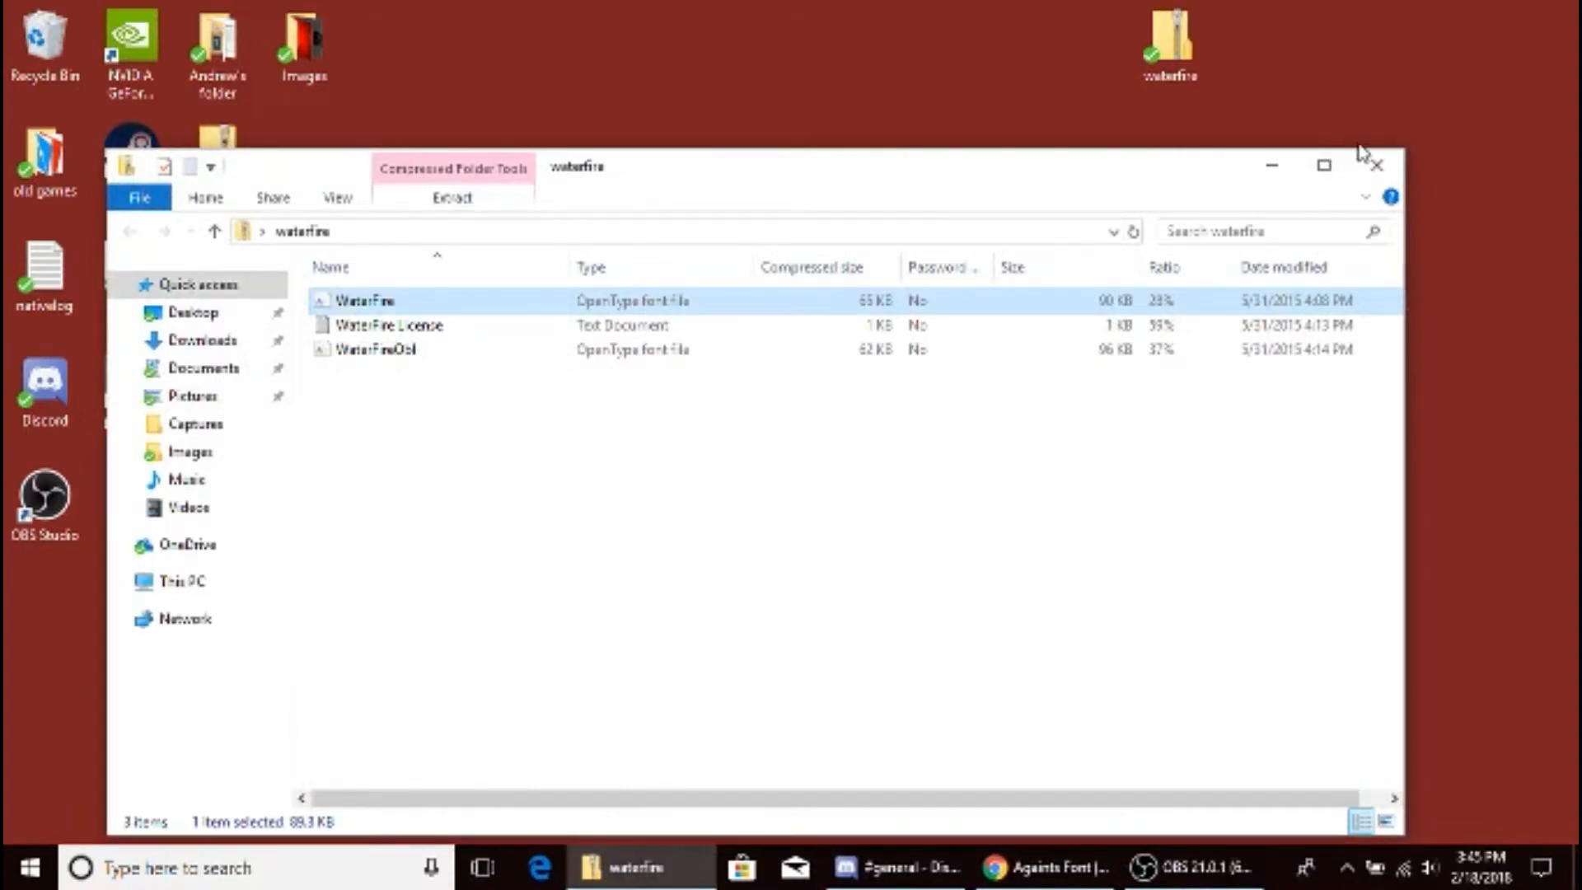
pyautogui.click(1376, 165)
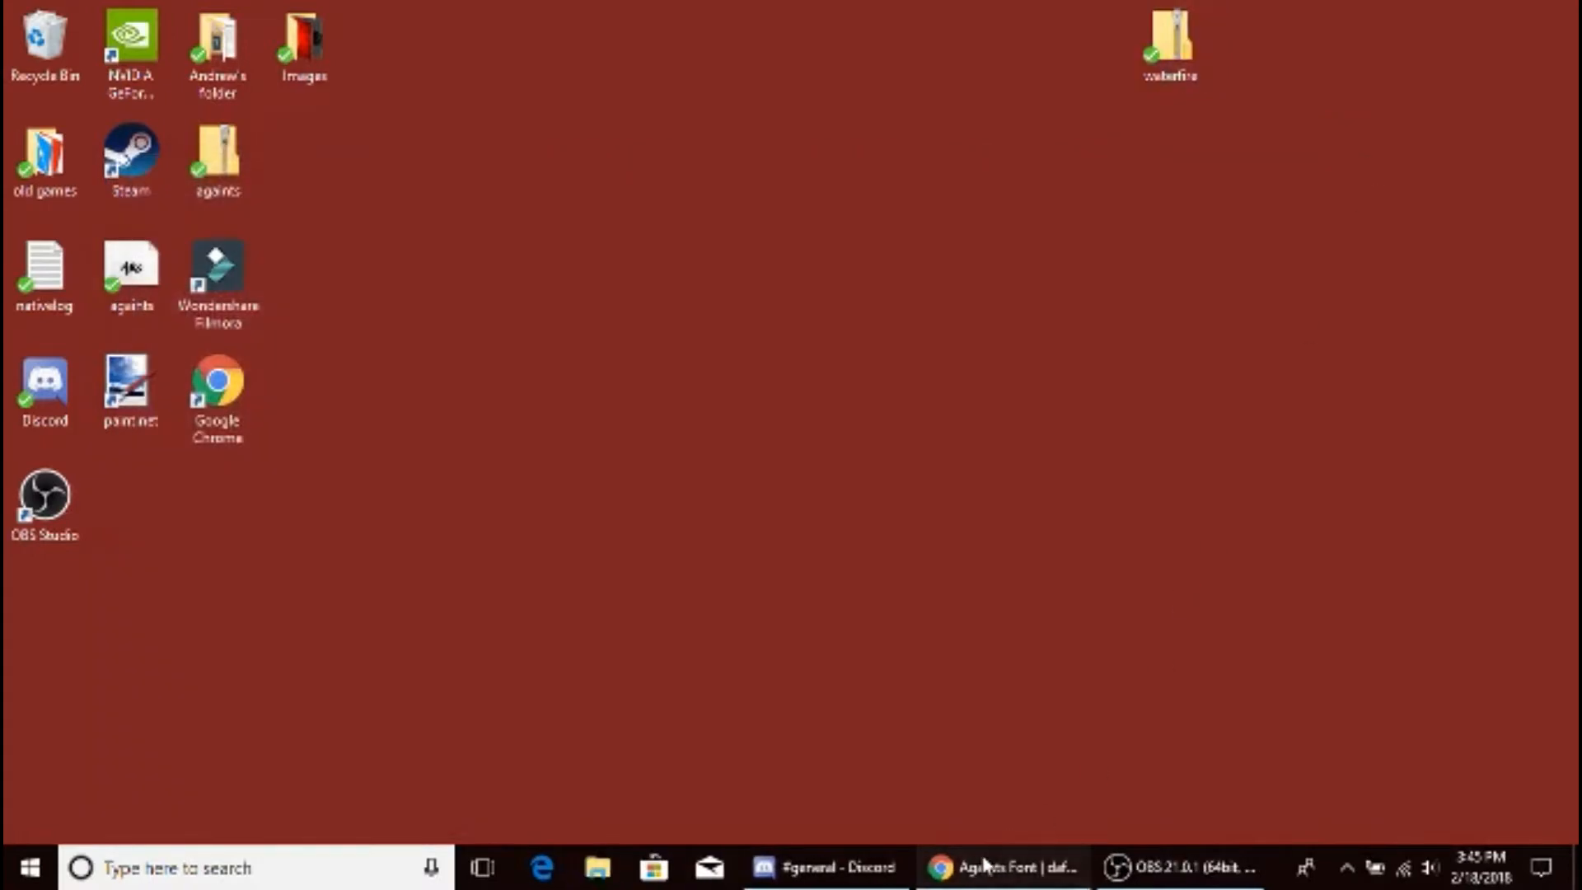
# - Open the Pixlr online editor at pixlr.com/editor/ in a new Chrome tab
pyautogui.click(993, 860)
pyautogui.click(274, 13)
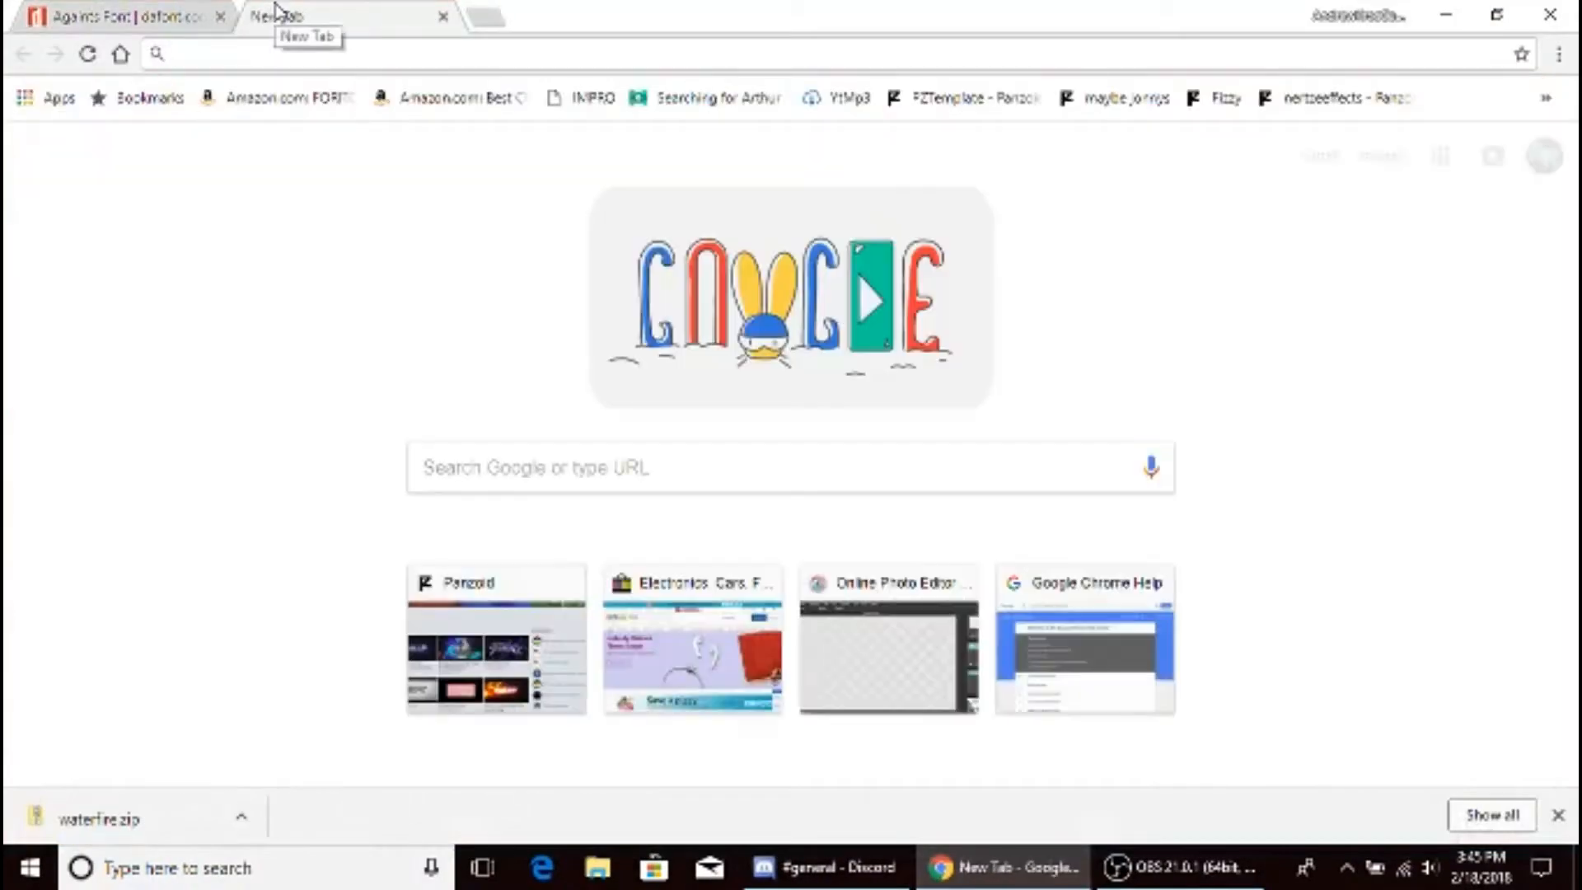
pyautogui.write('pixlr.com/editor/')
pyautogui.press('Return')
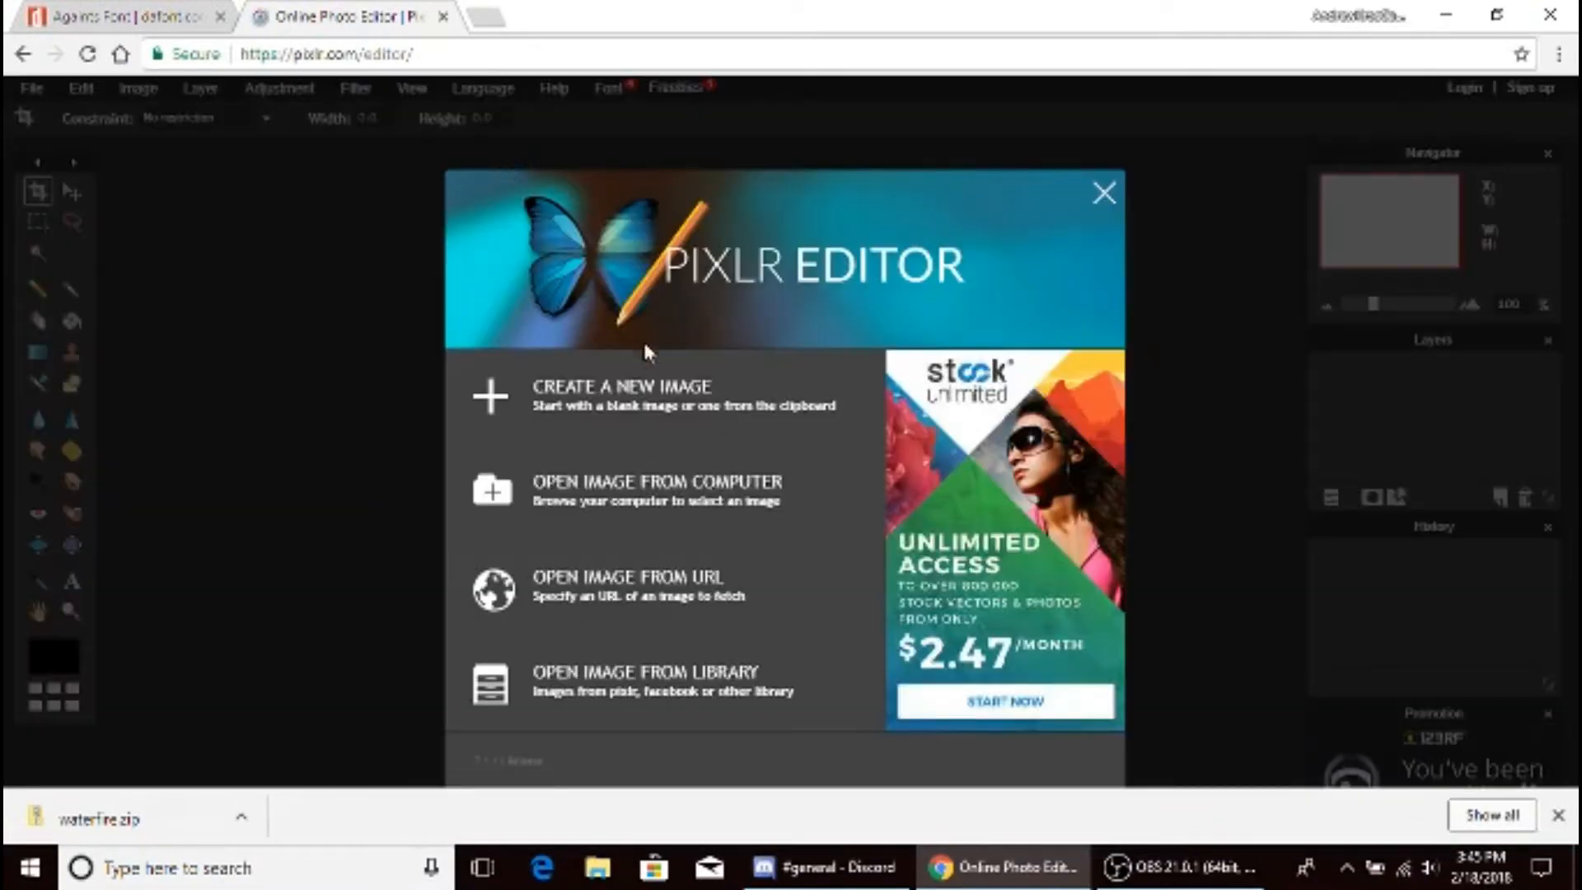
# - Start a new image in Pixlr and set its width to 2560 and height to 1440
pyautogui.click(632, 388)
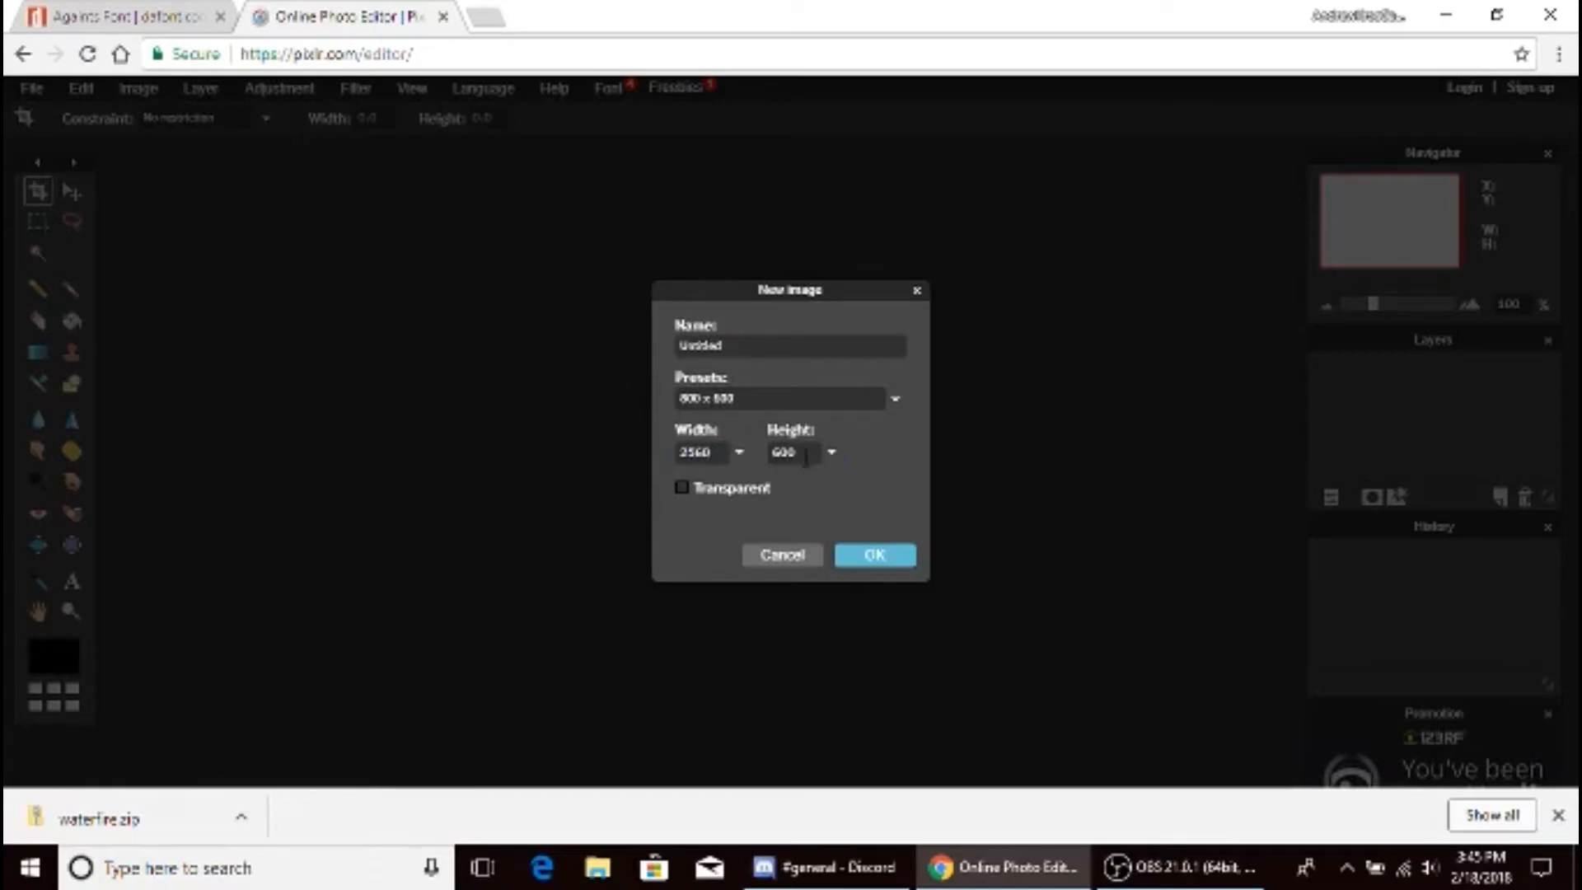
pyautogui.press('BackSpace')
pyautogui.write('1')
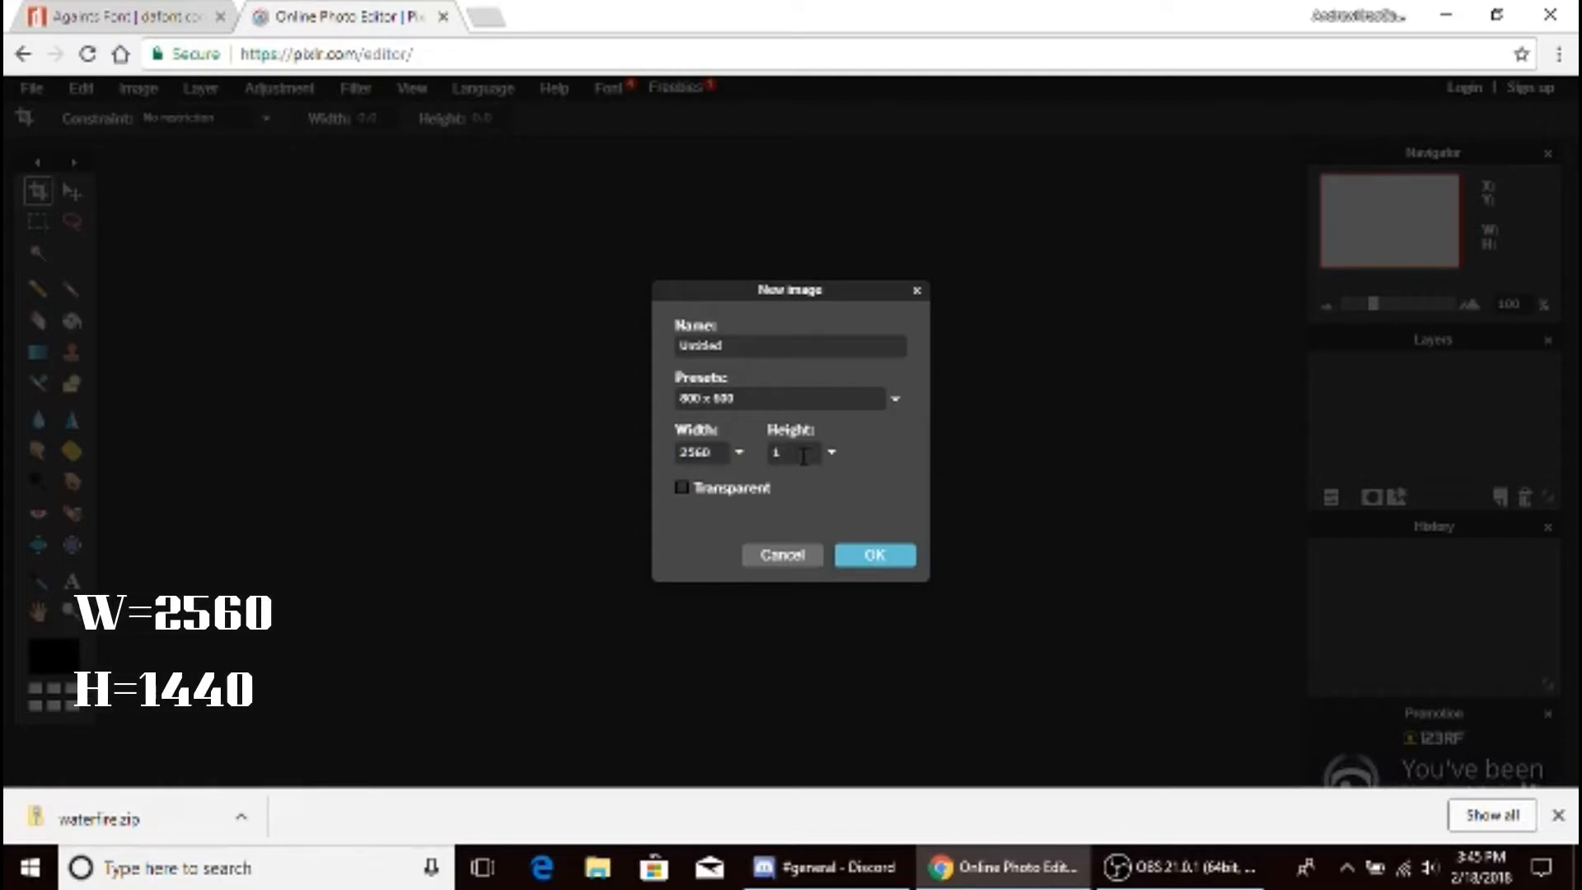
# - Name the new image "Youtube Banner", give it a transparent background and create it
pyautogui.moveTo(822, 346); pyautogui.dragTo(632, 344)
pyautogui.press('BackSpace')
pyautogui.write('Youtube ban')
pyautogui.press('BackSpace')
pyautogui.press('BackSpace')
pyautogui.press('BackSpace')
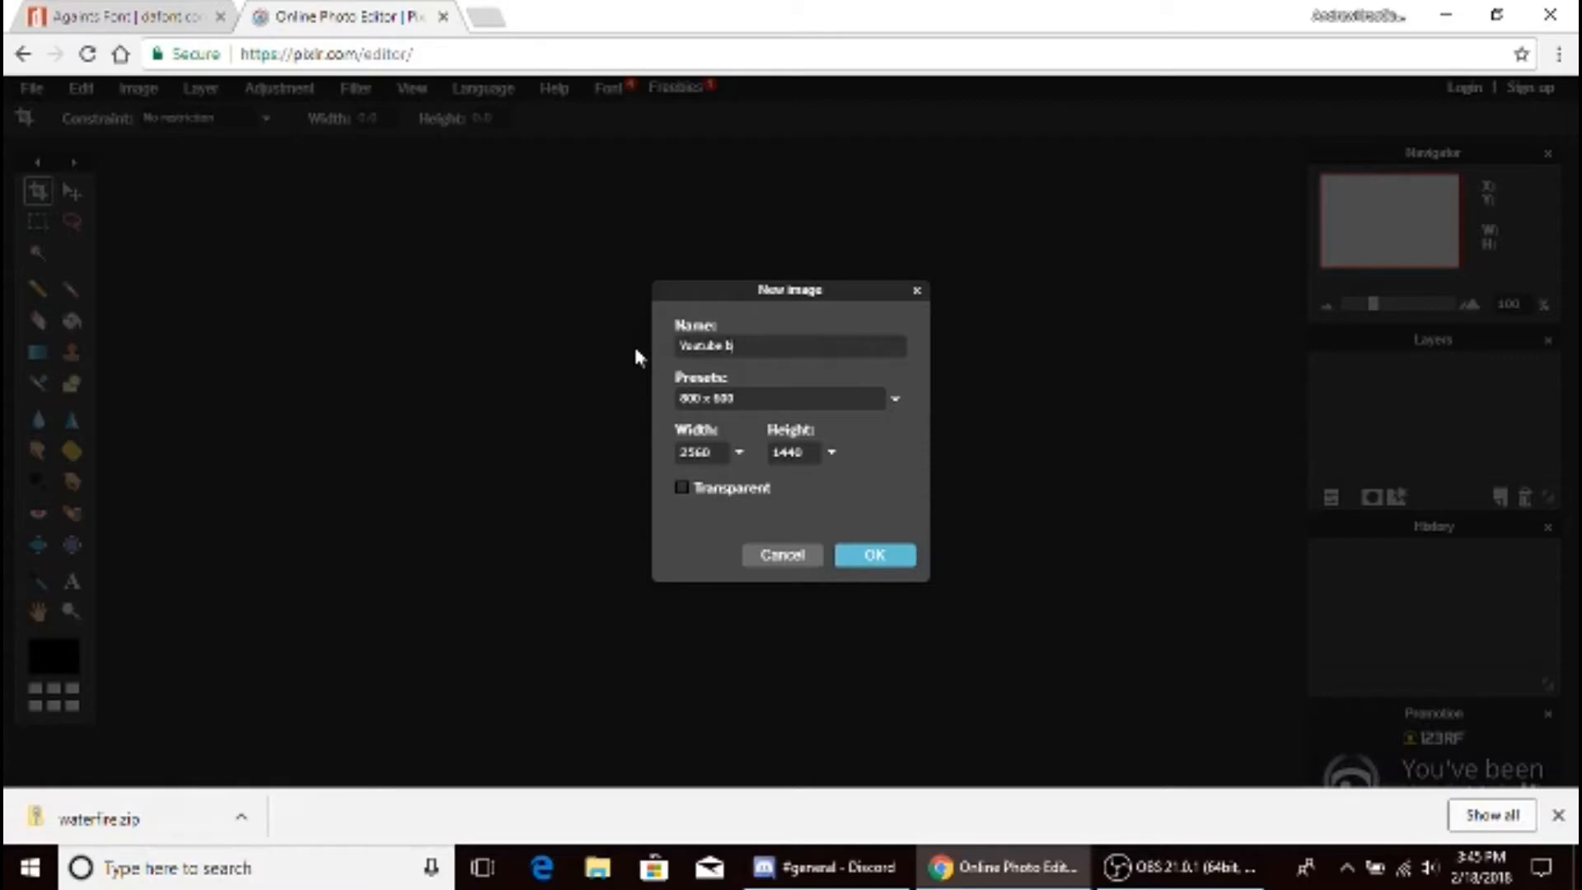
pyautogui.write('Banner')
pyautogui.click(682, 487)
pyautogui.click(860, 555)
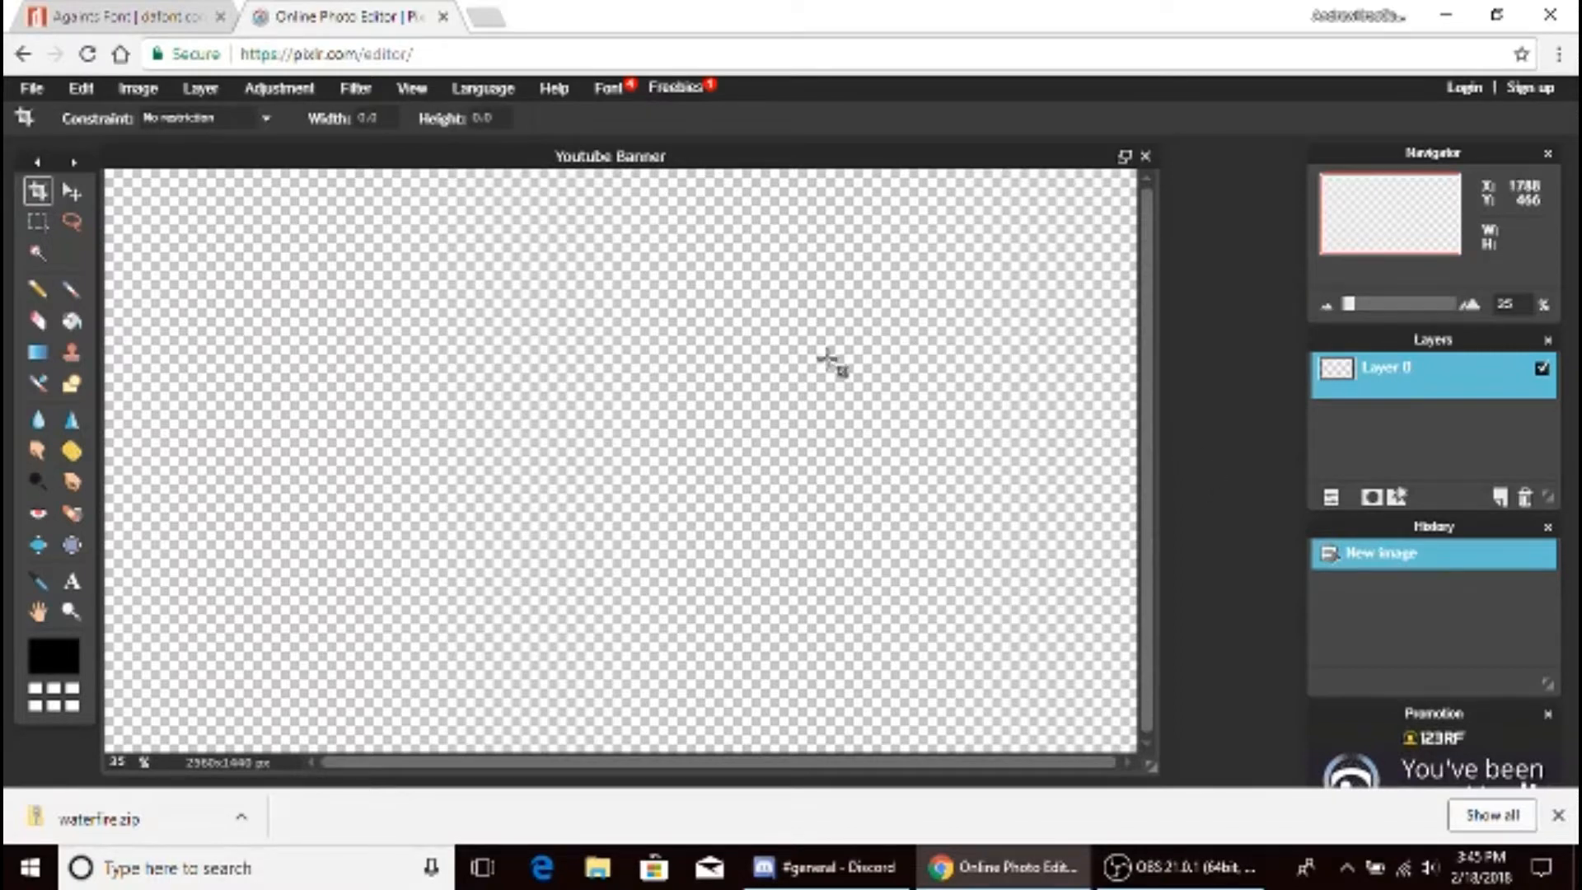
pyautogui.scroll(-1, 828, 356)
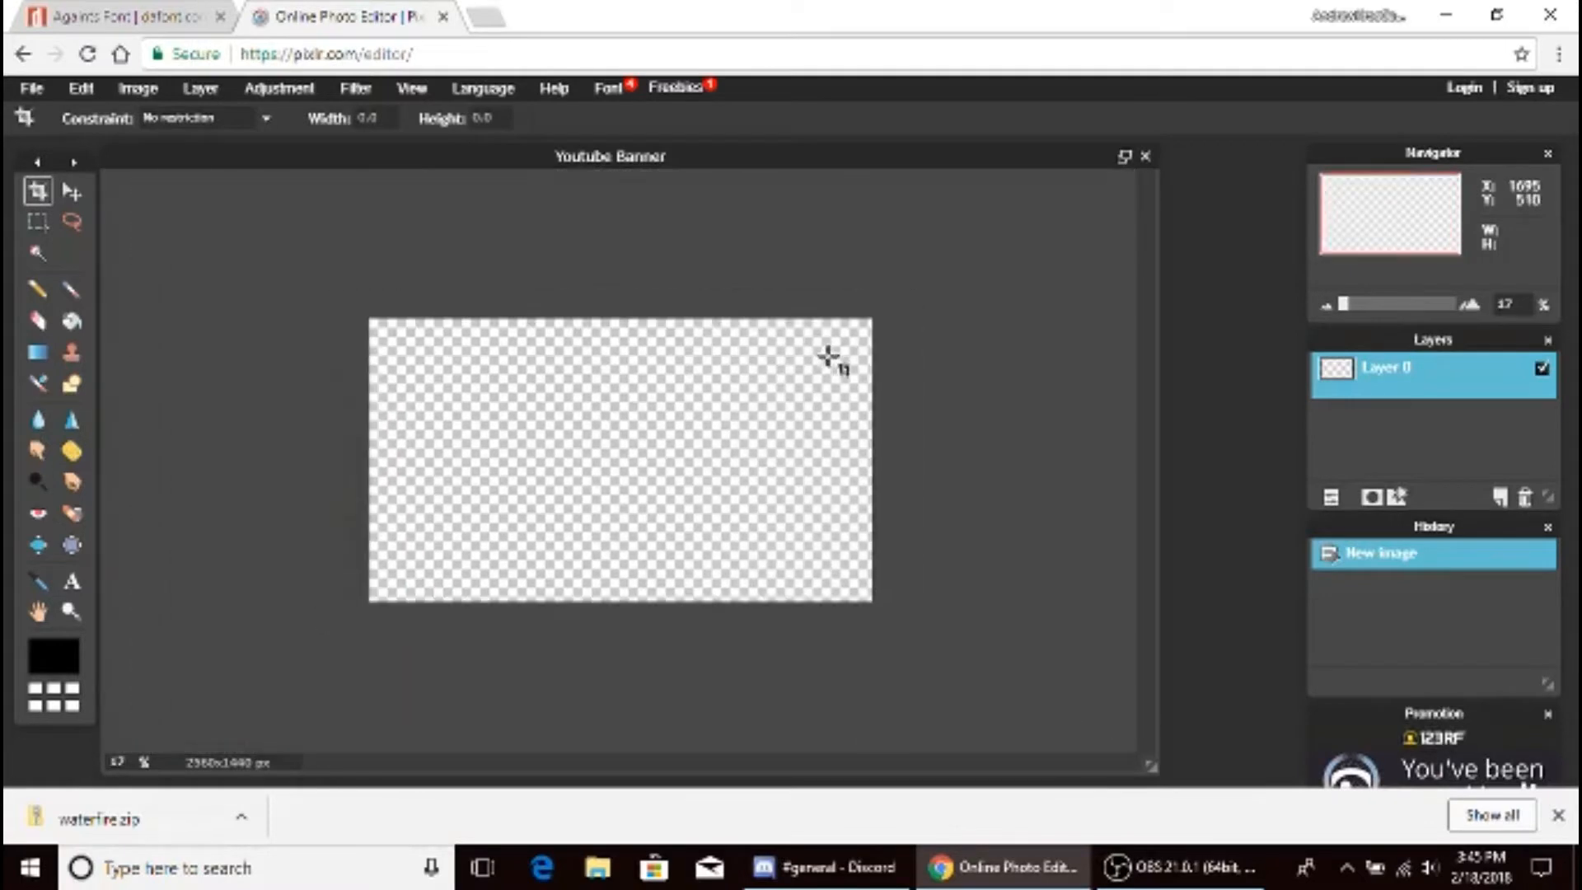
# - Close the browser's download bar and enlarge the view of the blank canvas
pyautogui.click(1558, 815)
pyautogui.scroll(2, 387, 360)
pyautogui.scroll(-1, 389, 363)
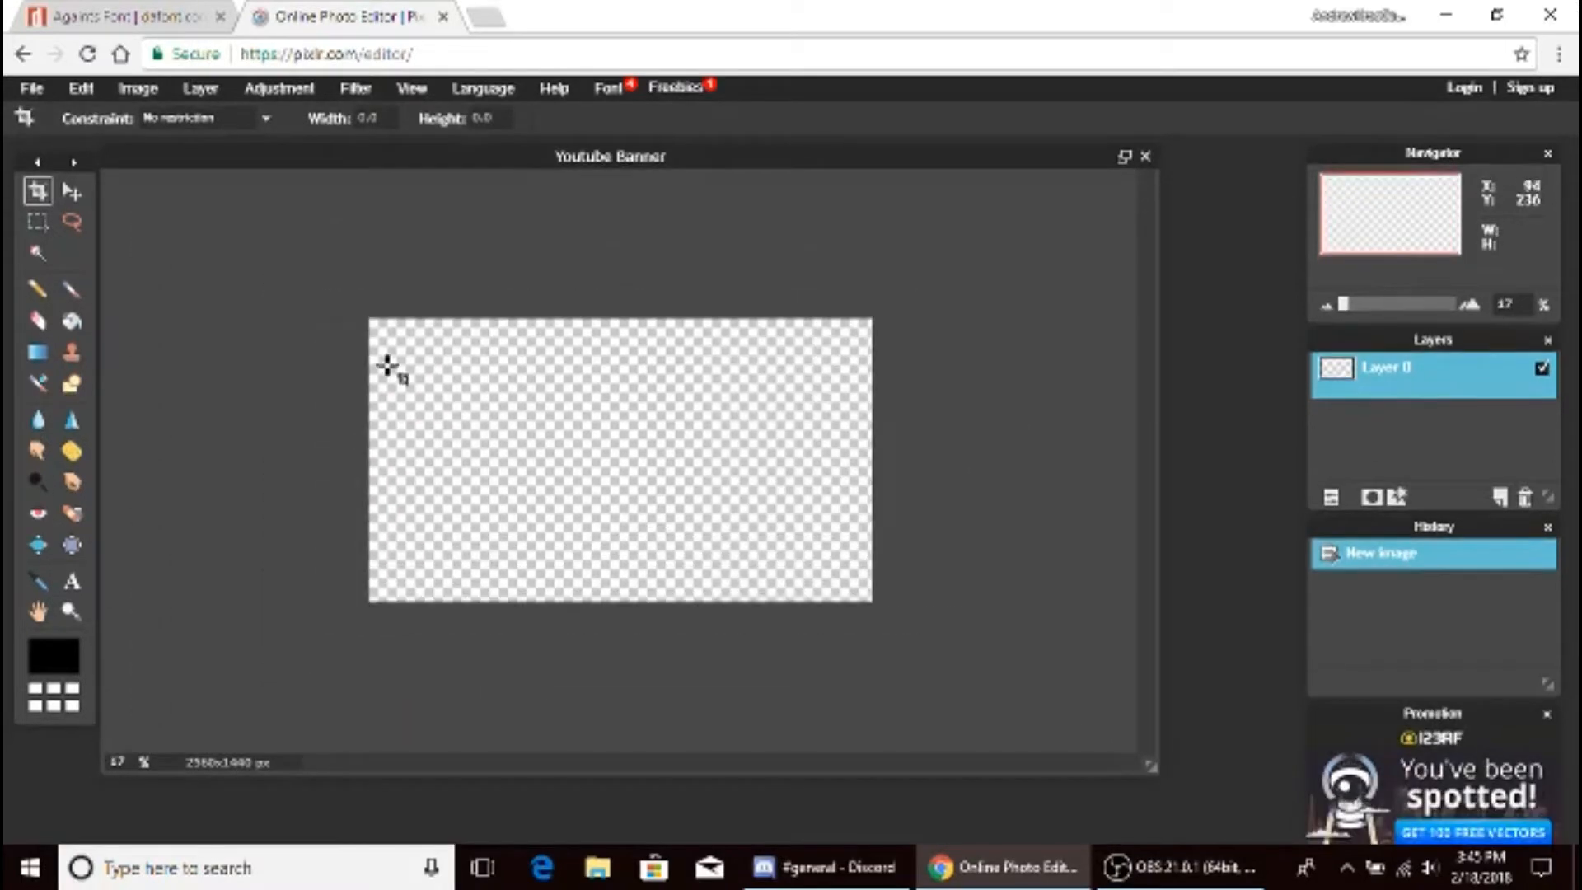
pyautogui.scroll(2, 388, 346)
pyautogui.scroll(-1, 393, 370)
pyautogui.scroll(-1, 389, 367)
pyautogui.scroll(3, 388, 369)
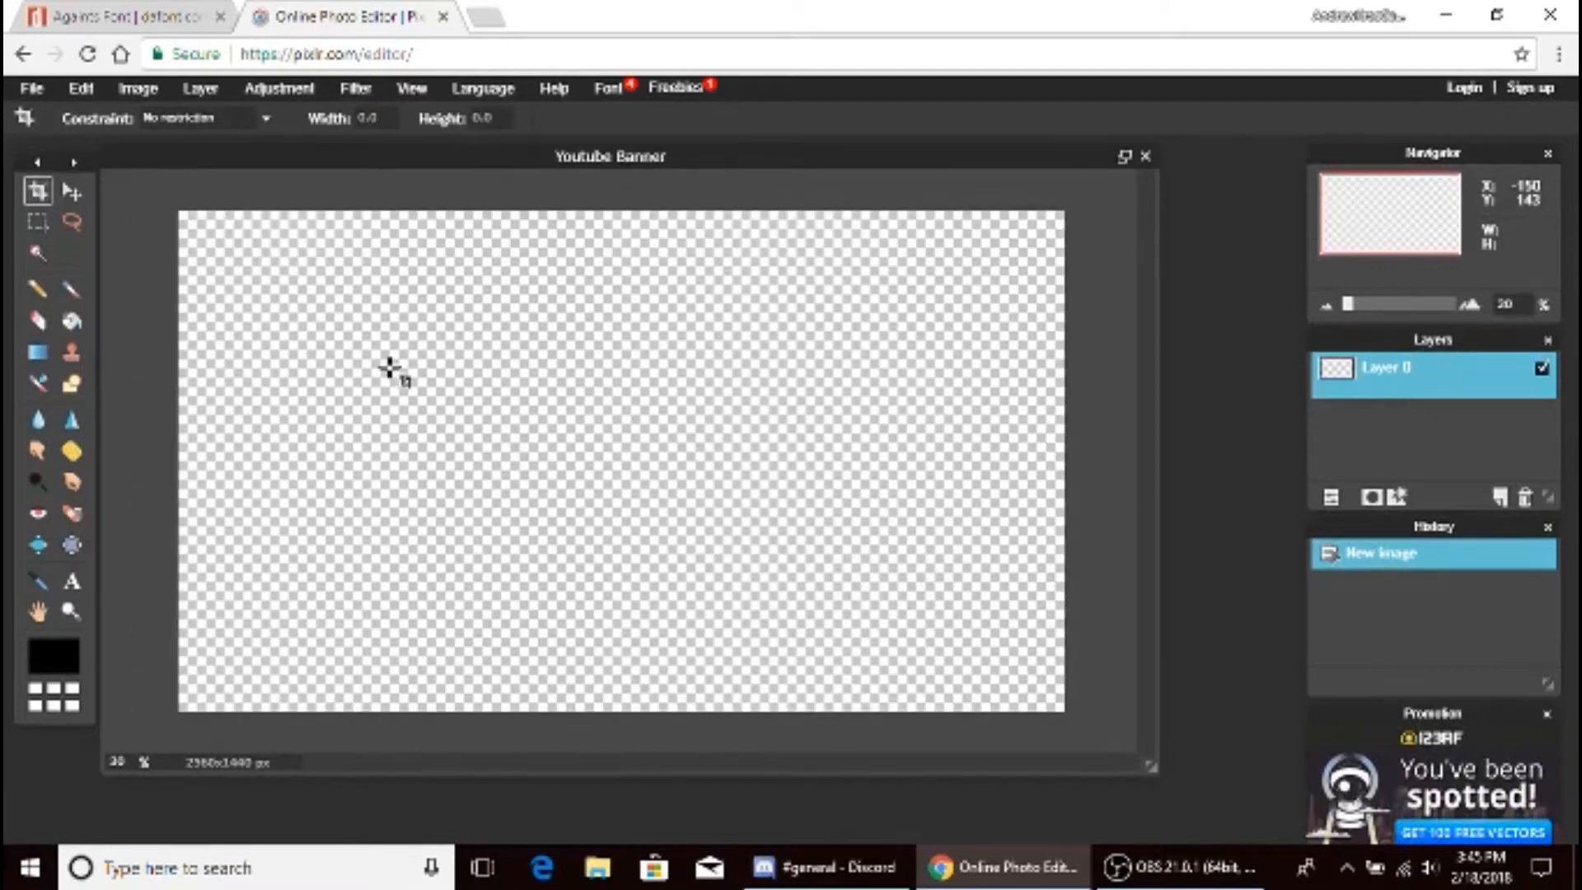
pyautogui.scroll(-1, 387, 372)
pyautogui.scroll(1, 389, 371)
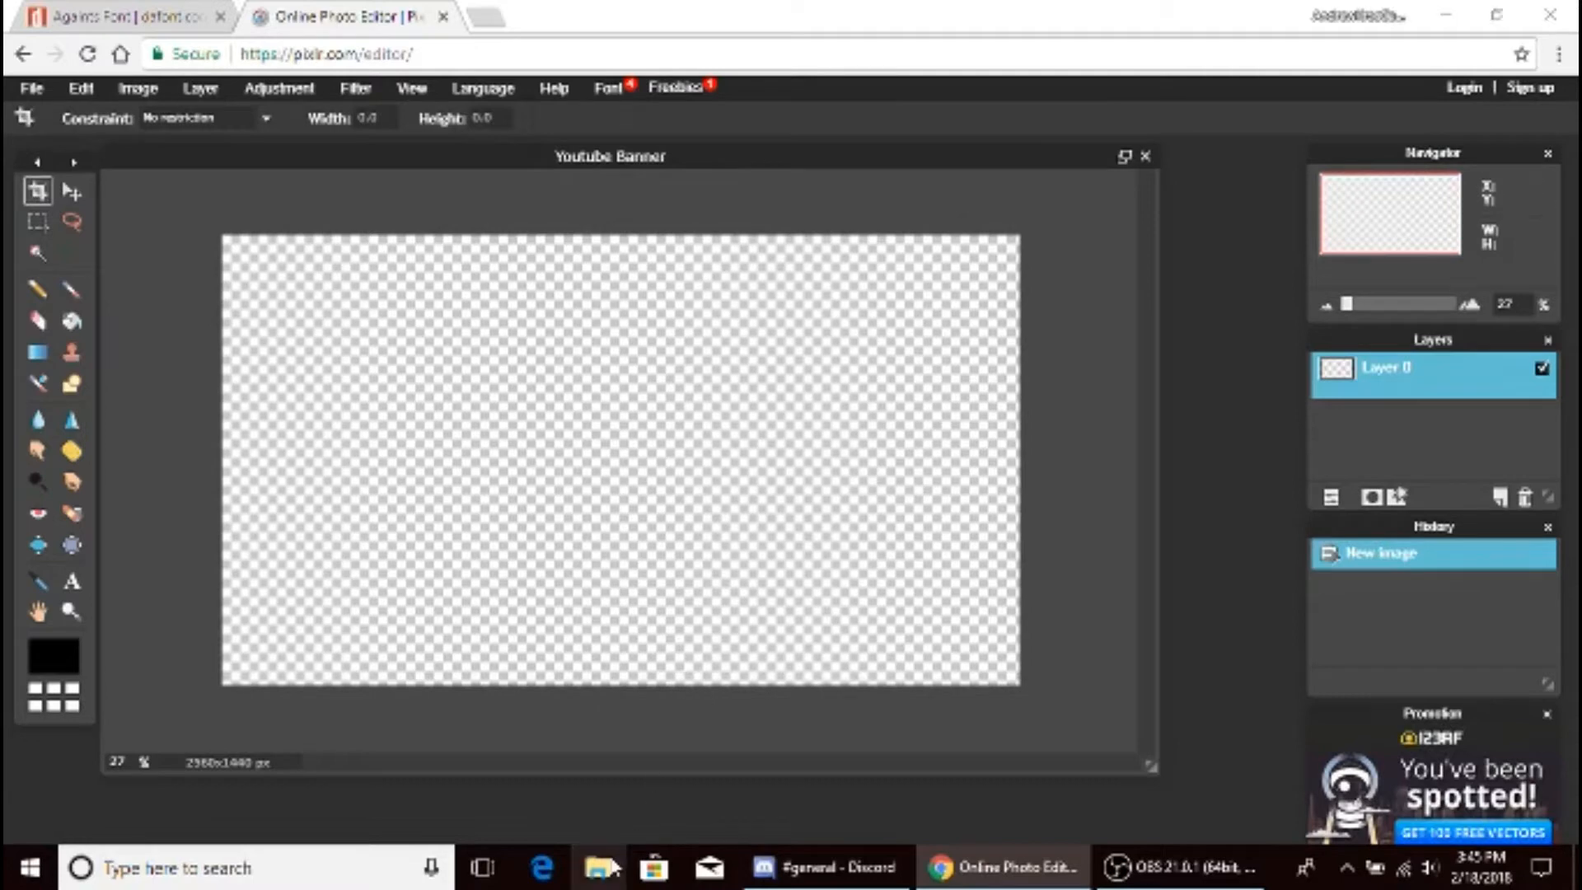
# - View the channel-art-template-fireworks picture from the Images folder to examine its banner safe areas, and close it
pyautogui.click(606, 866)
pyautogui.click(218, 460)
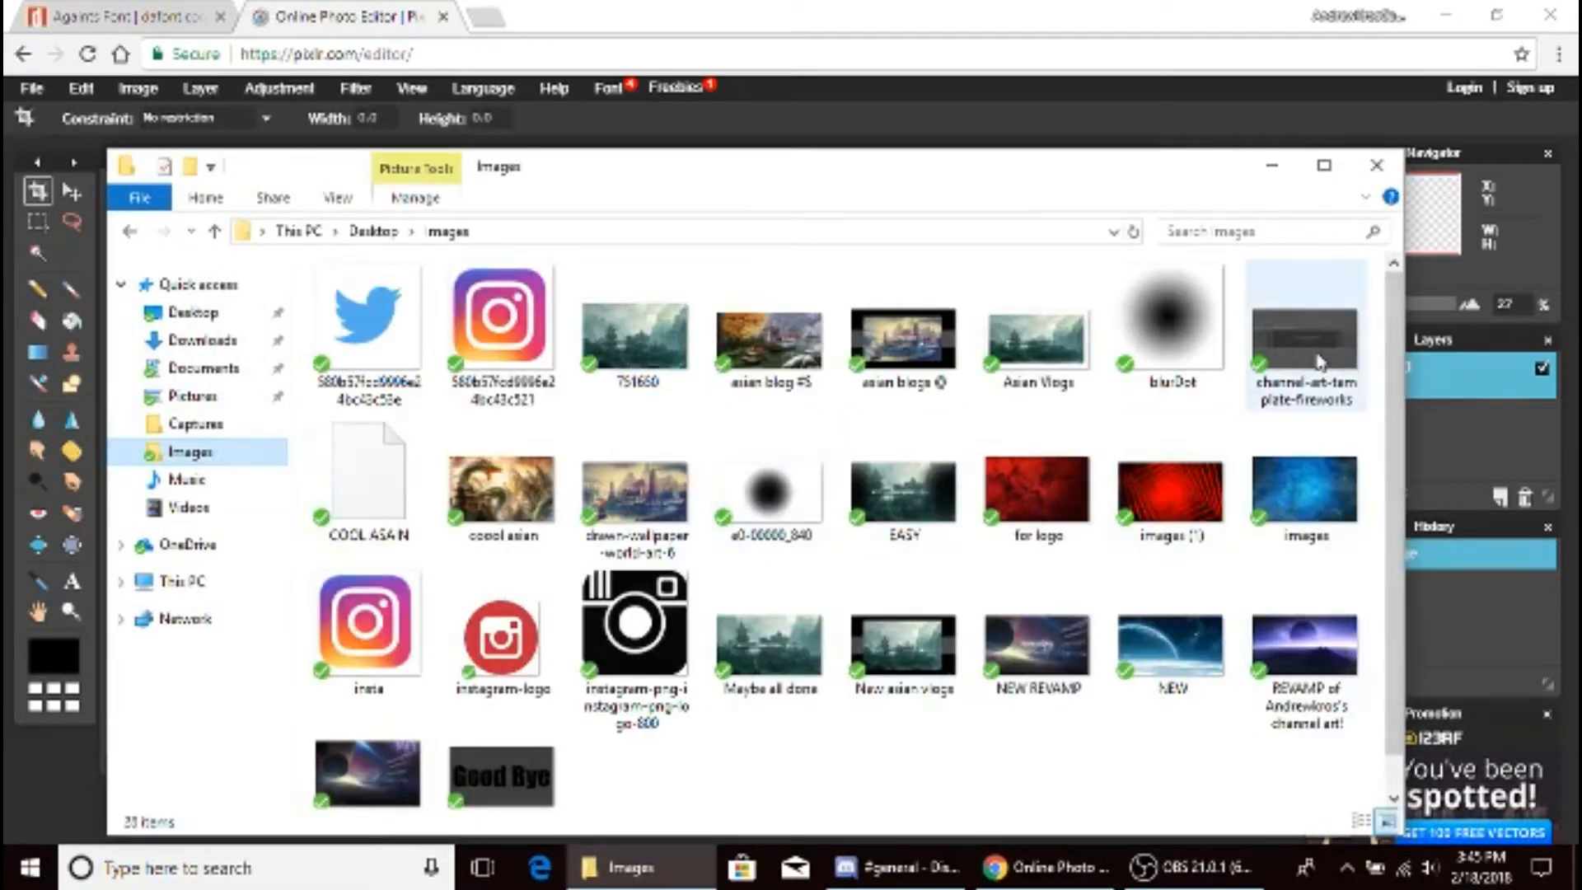
pyautogui.click(1319, 363)
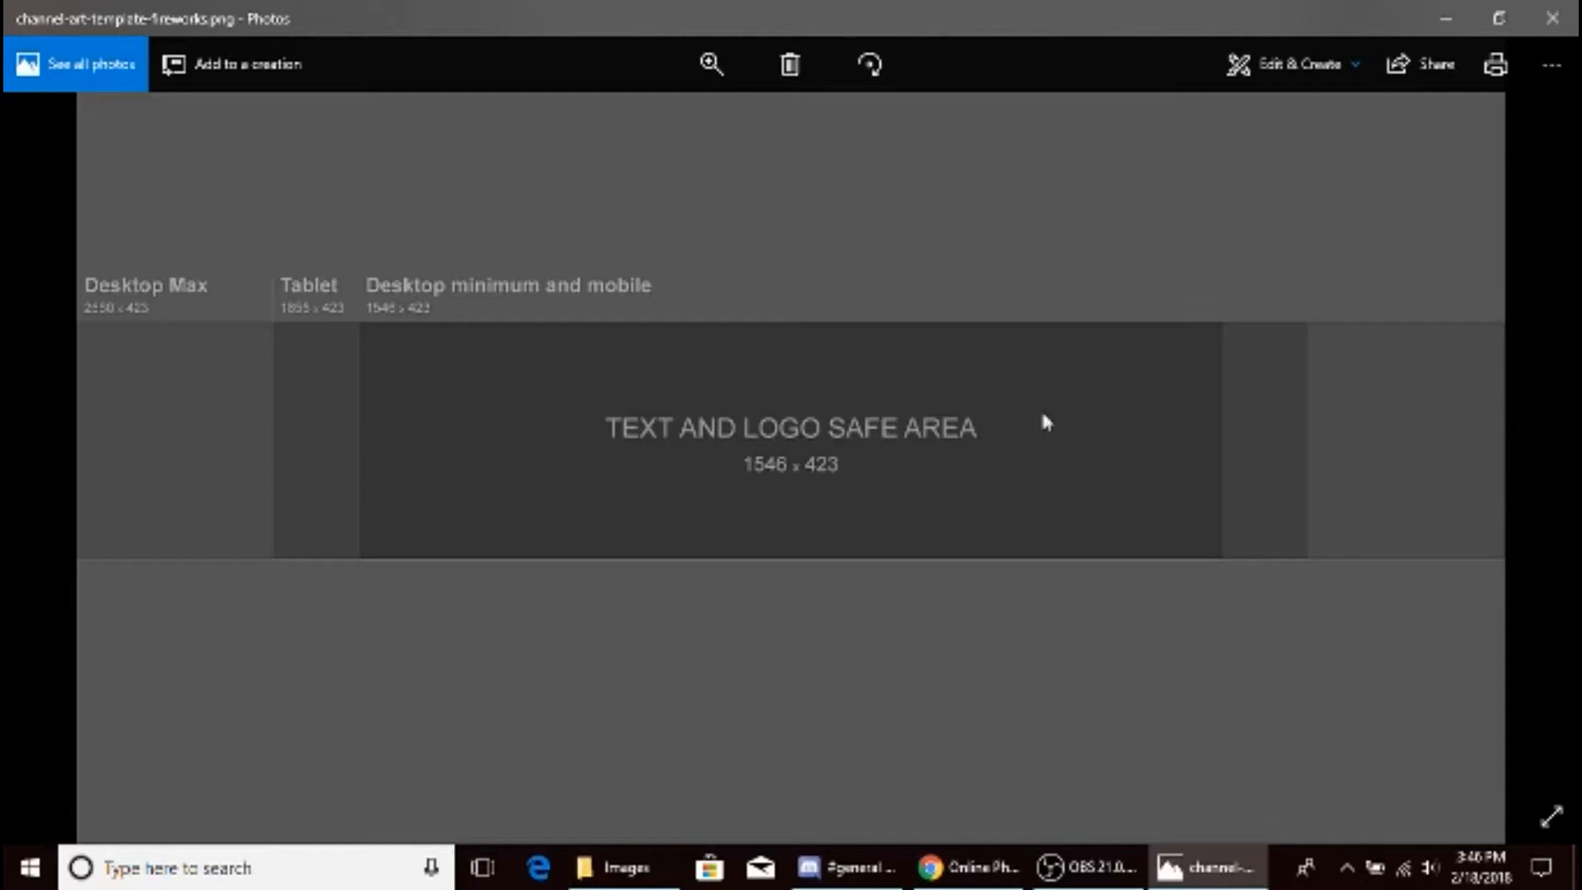
pyautogui.click(1552, 19)
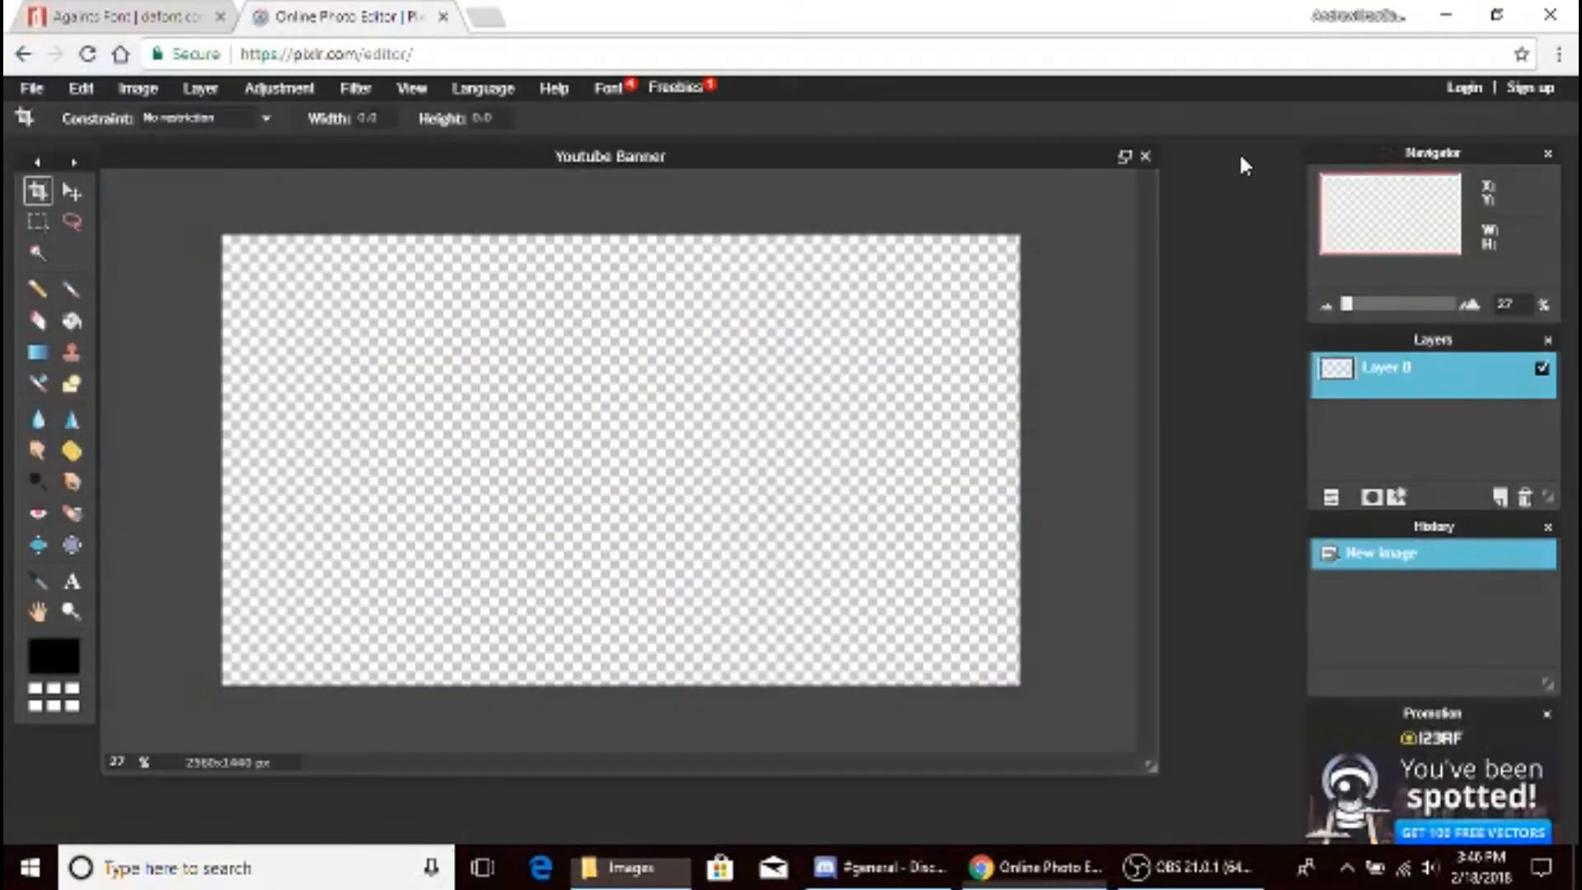
# - Try to open channel-art-template-fireworks from the Images folder as a layer
pyautogui.click(198, 89)
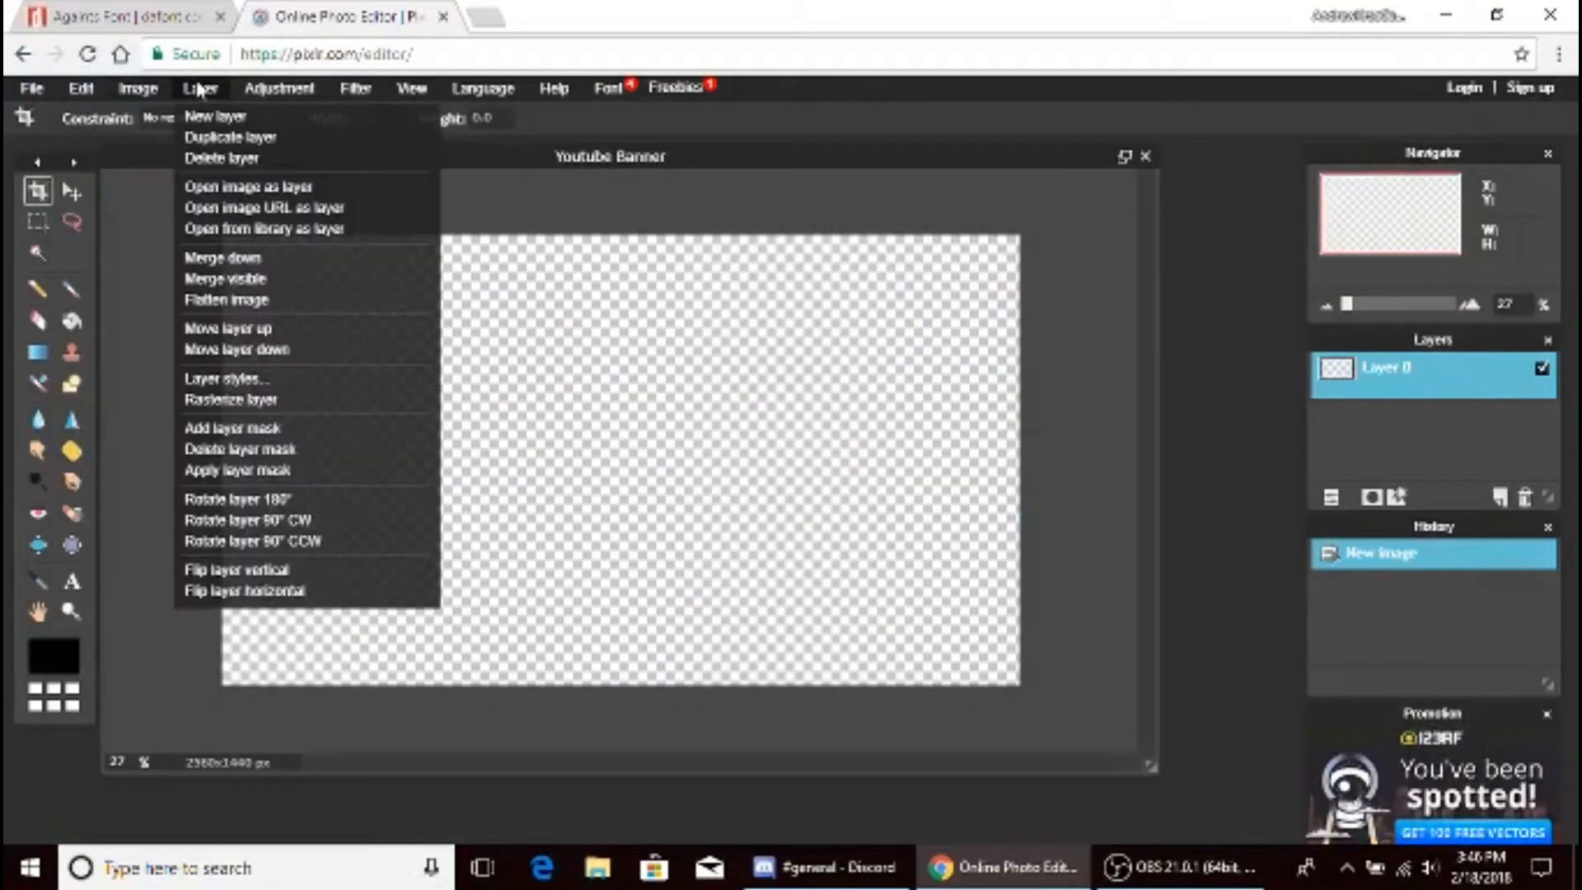
pyautogui.click(247, 187)
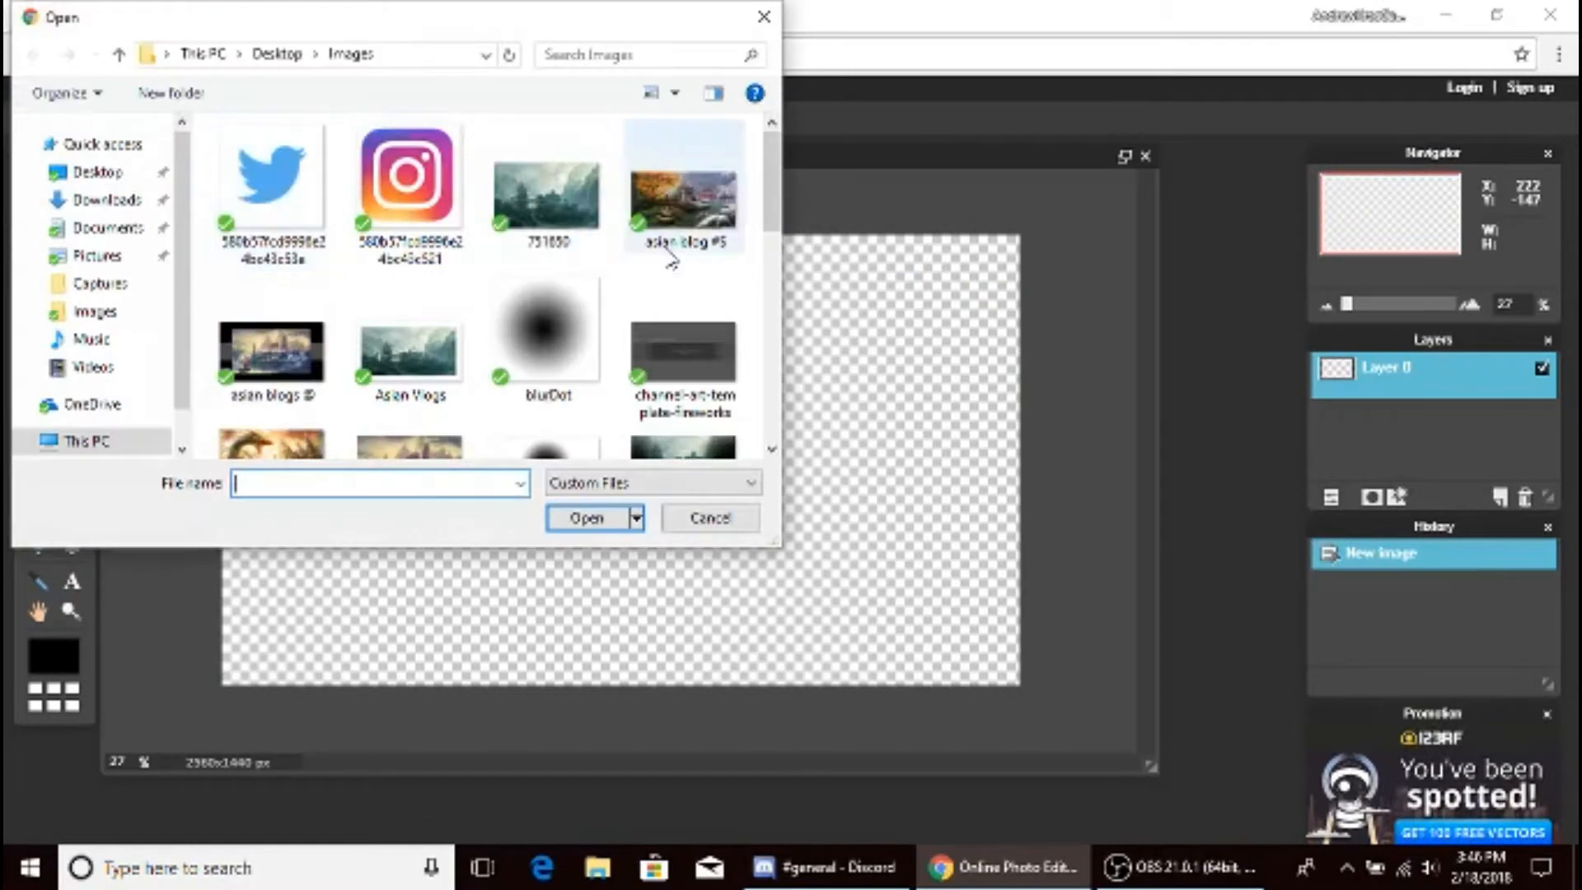
pyautogui.scroll(-1, 735, 237)
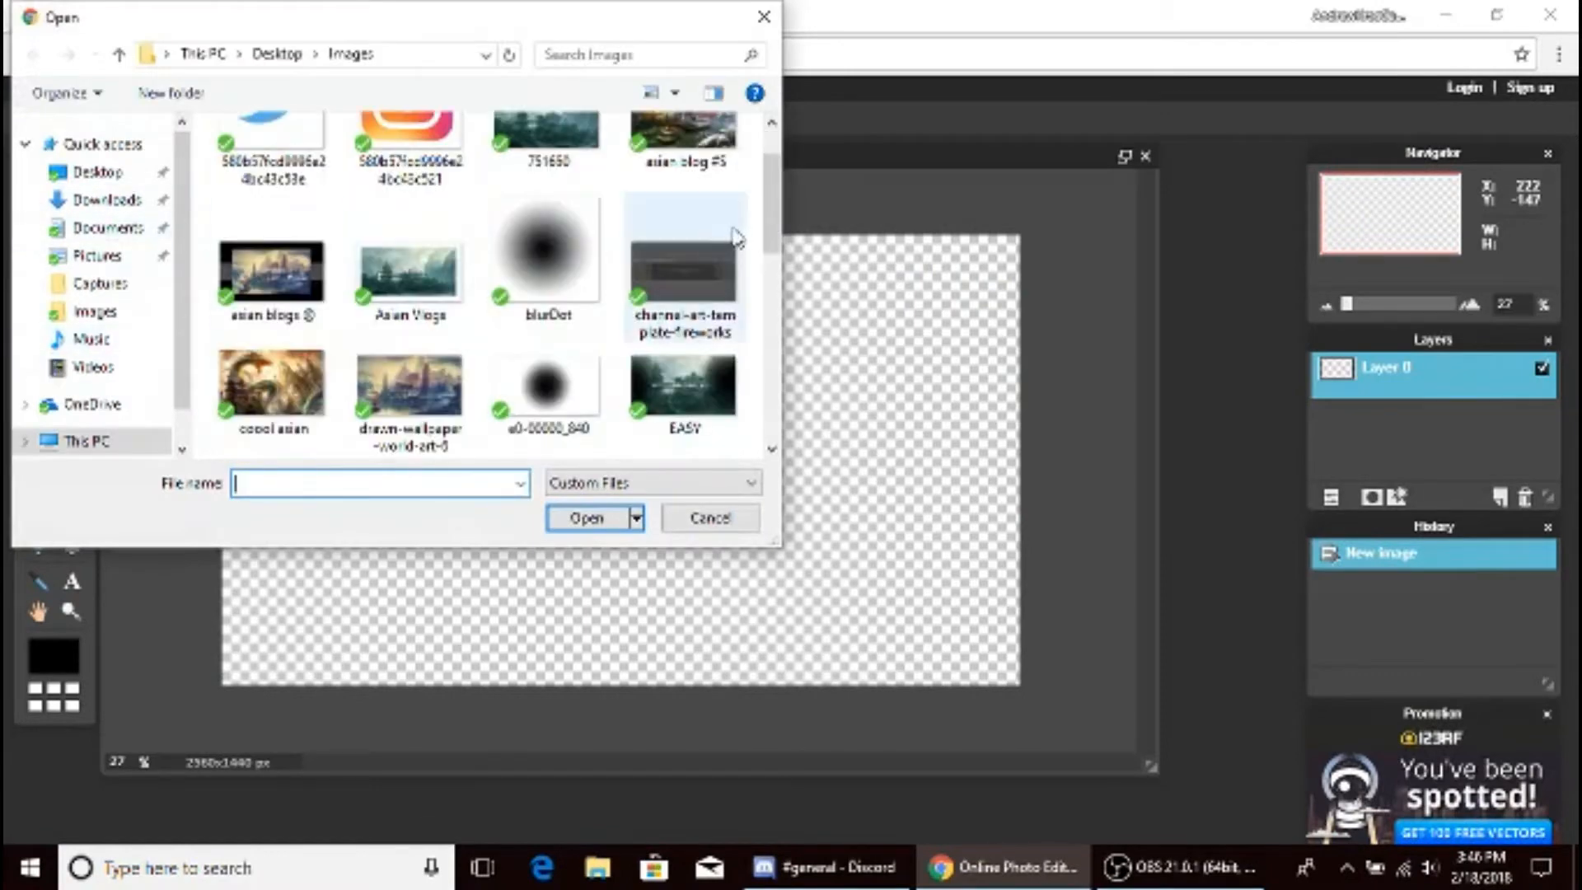
pyautogui.click(684, 286)
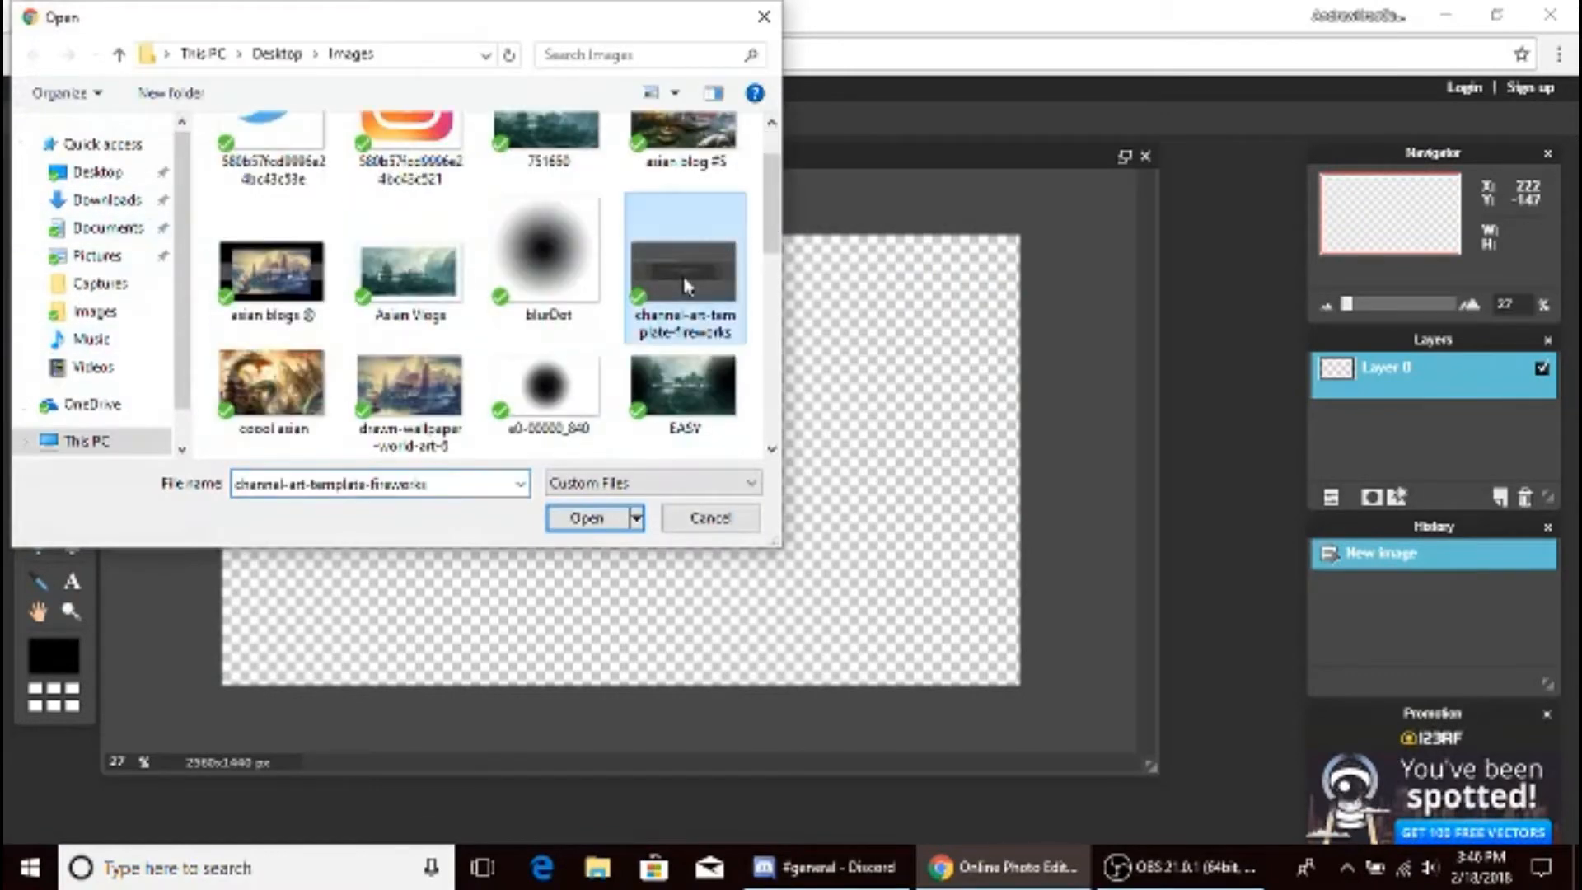
pyautogui.click(607, 516)
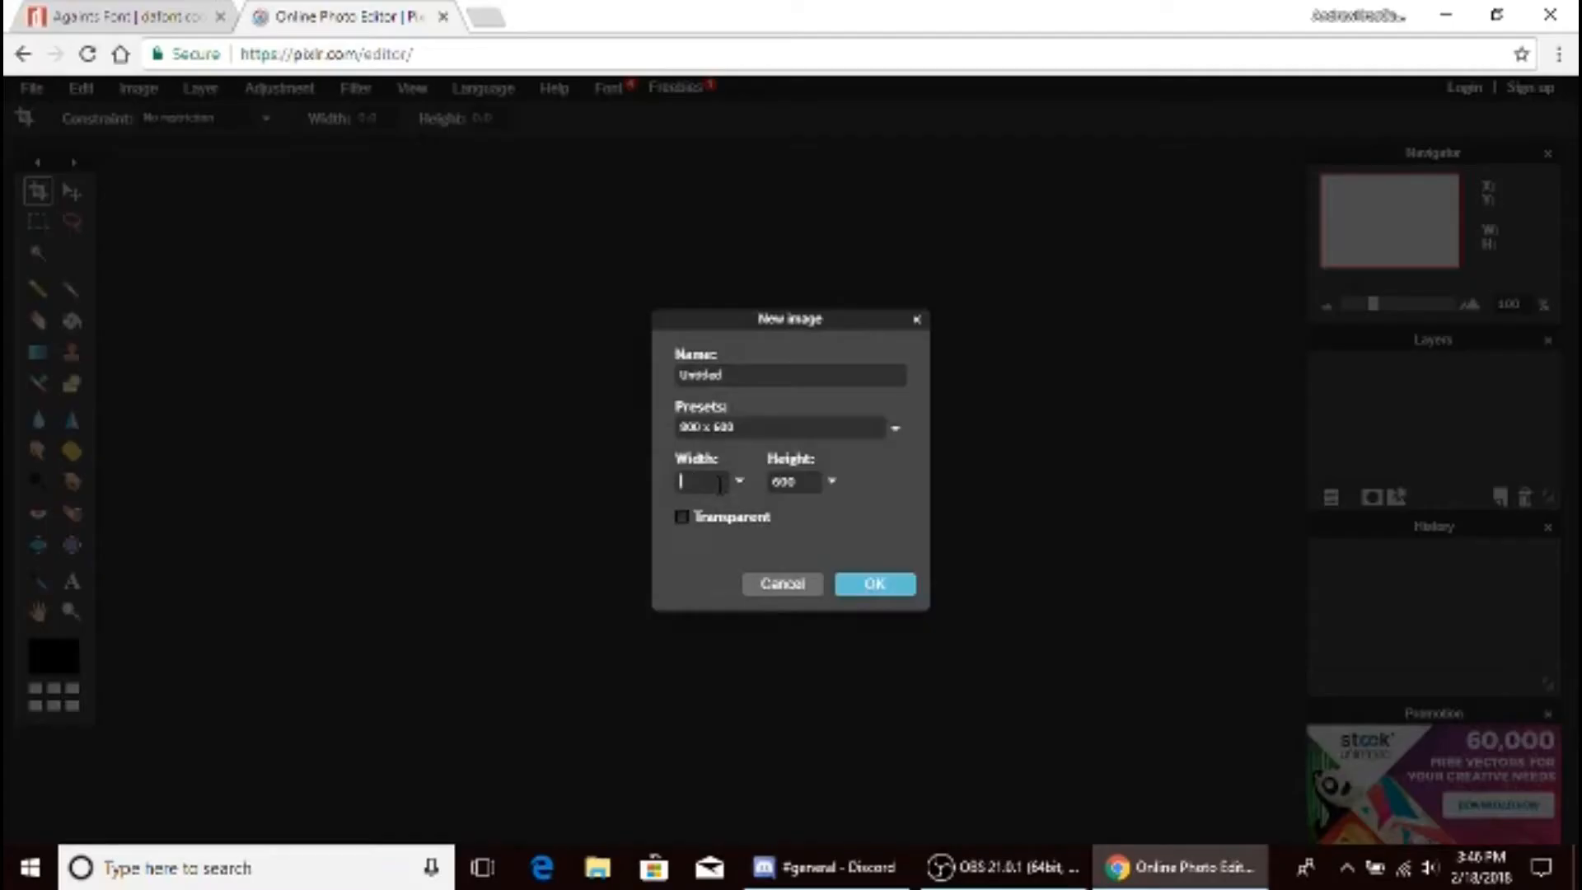
# - Create a new transparent image named "Youtube Banner" with width 2560 and height 1440
pyautogui.press('BackSpace')
pyautogui.click(677, 519)
pyautogui.moveTo(721, 376); pyautogui.dragTo(664, 384)
pyautogui.write('Youtube Banner')
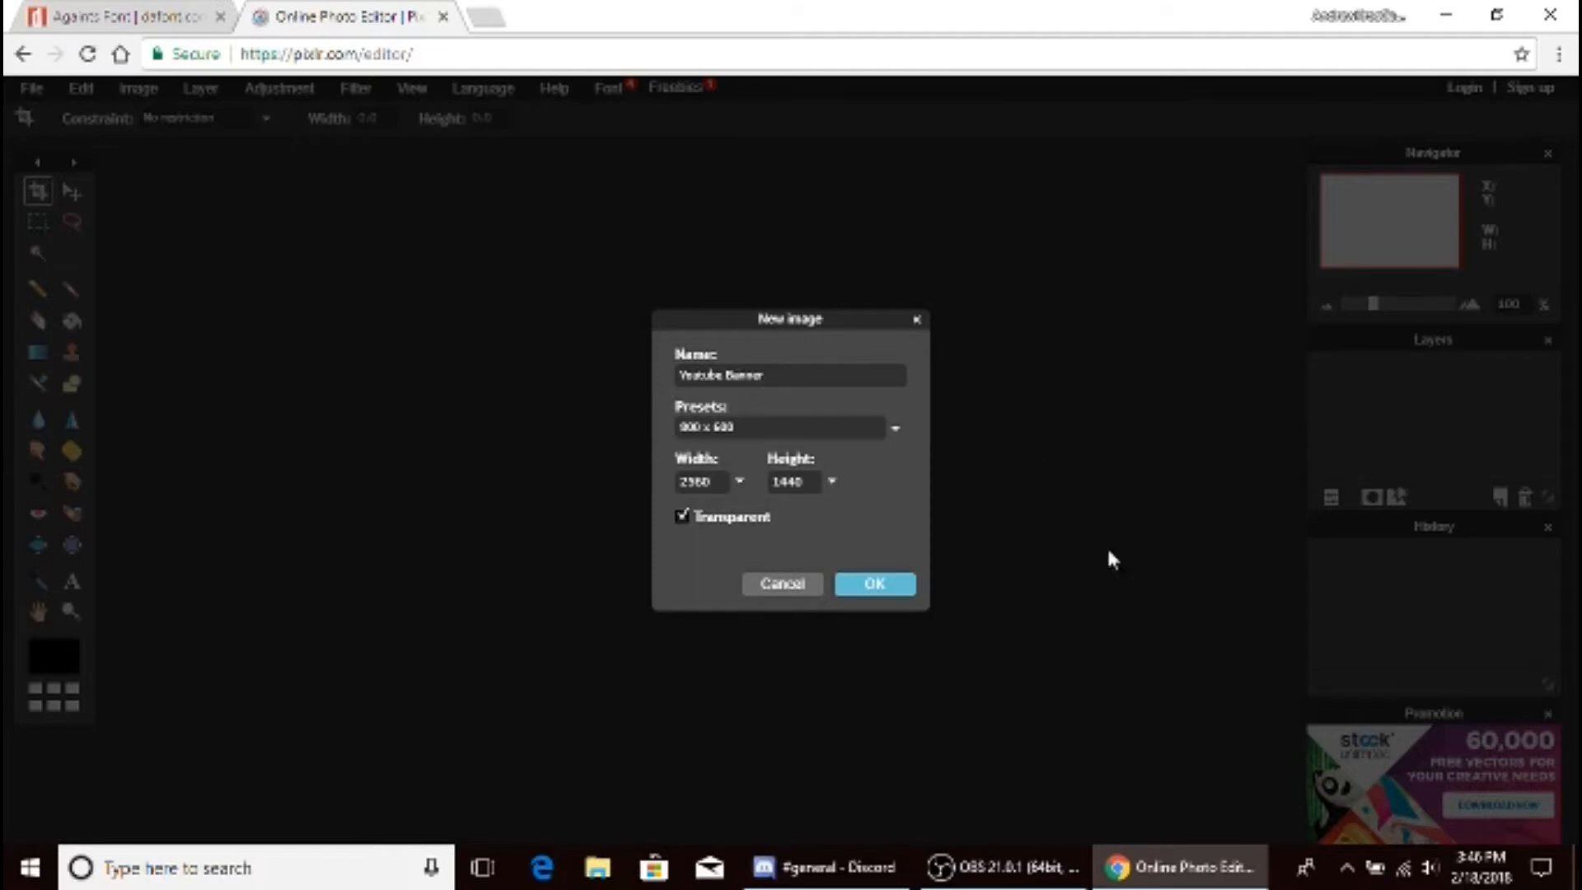
pyautogui.click(890, 583)
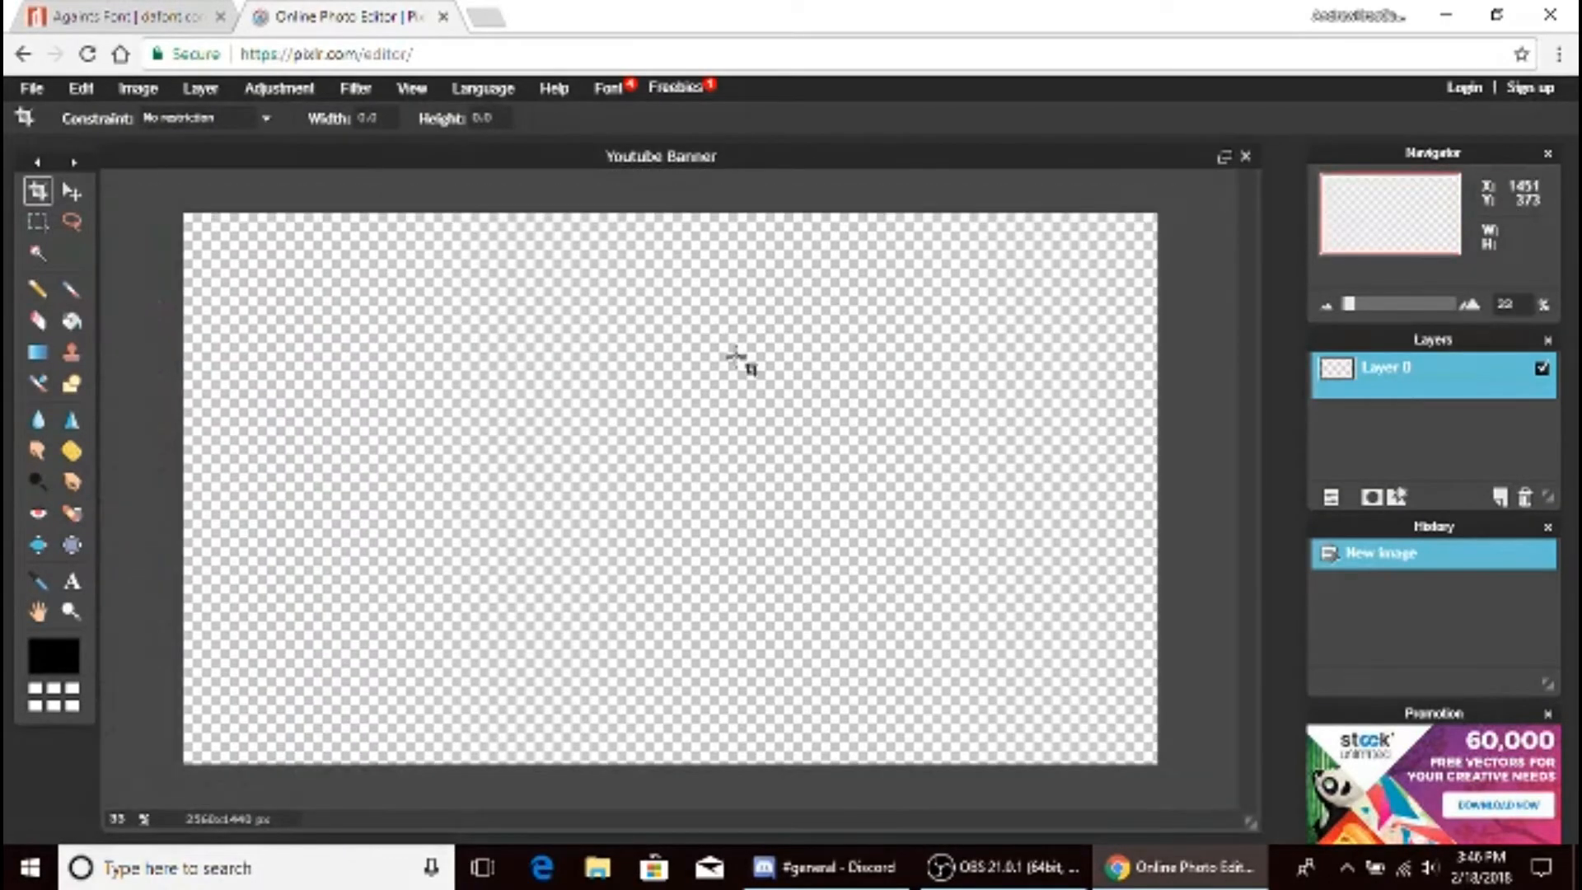
# - Open channel-art-template-fireworks from the Images folder as a layer in the banner
pyautogui.click(199, 91)
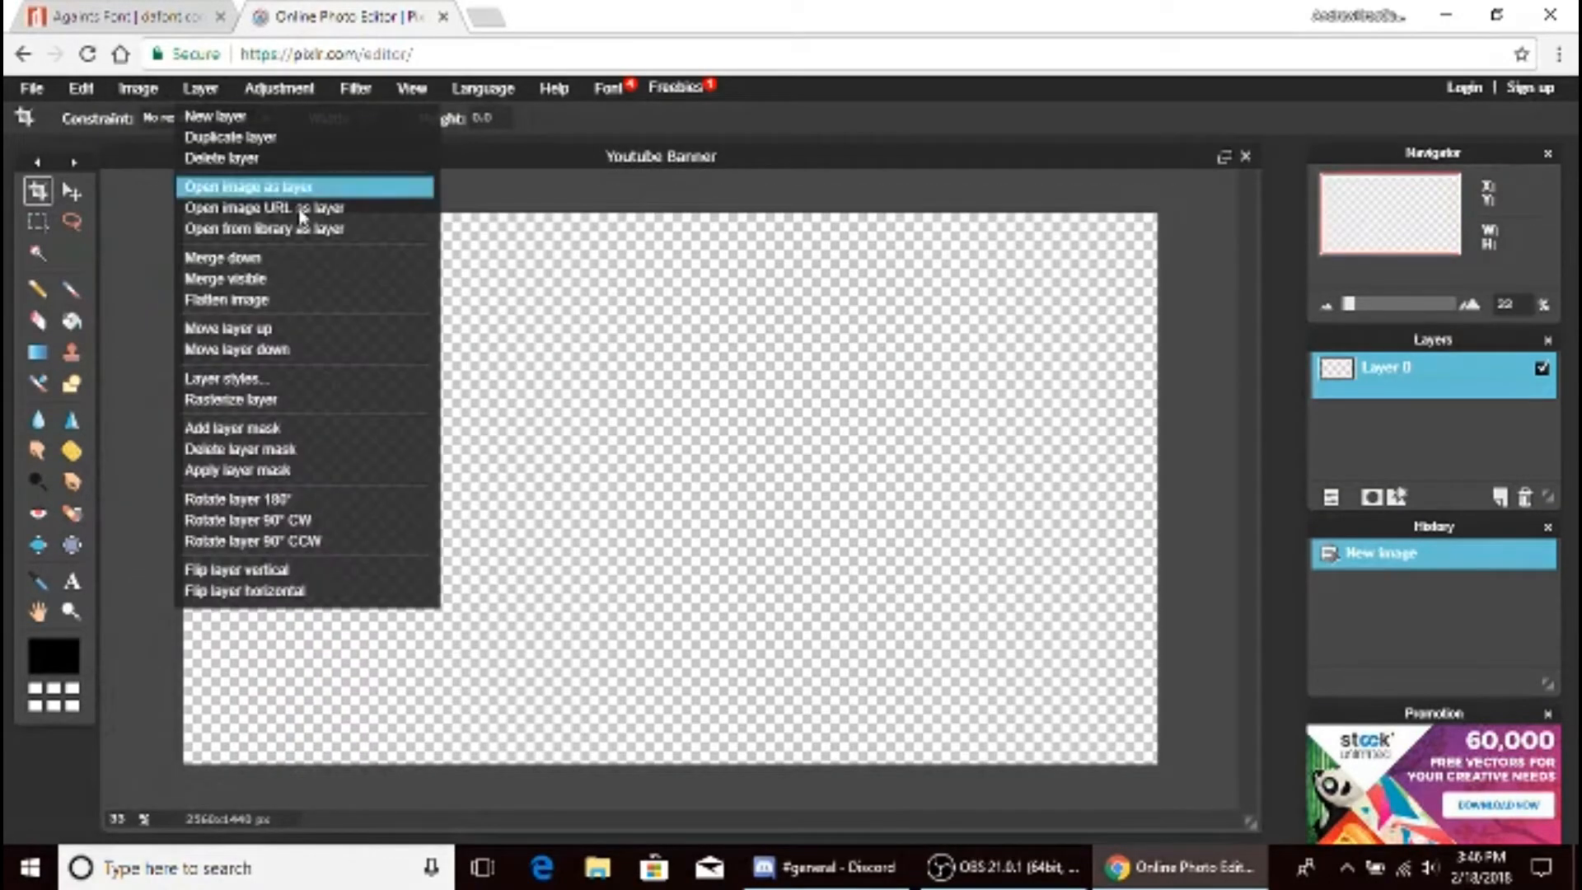
pyautogui.click(298, 188)
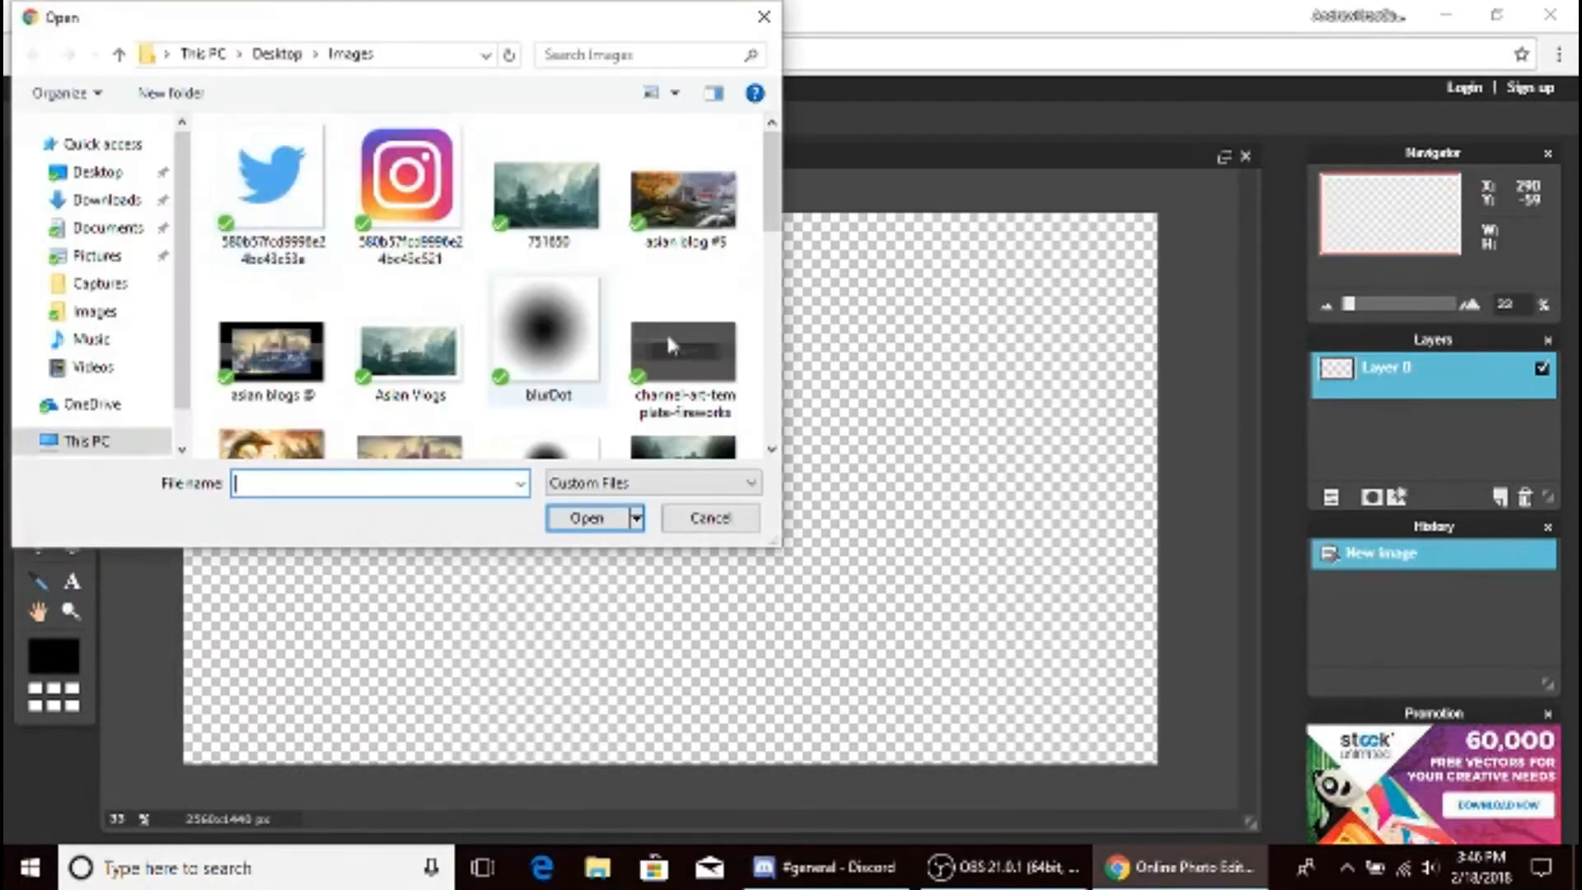
pyautogui.click(670, 362)
pyautogui.doubleClick(671, 363)
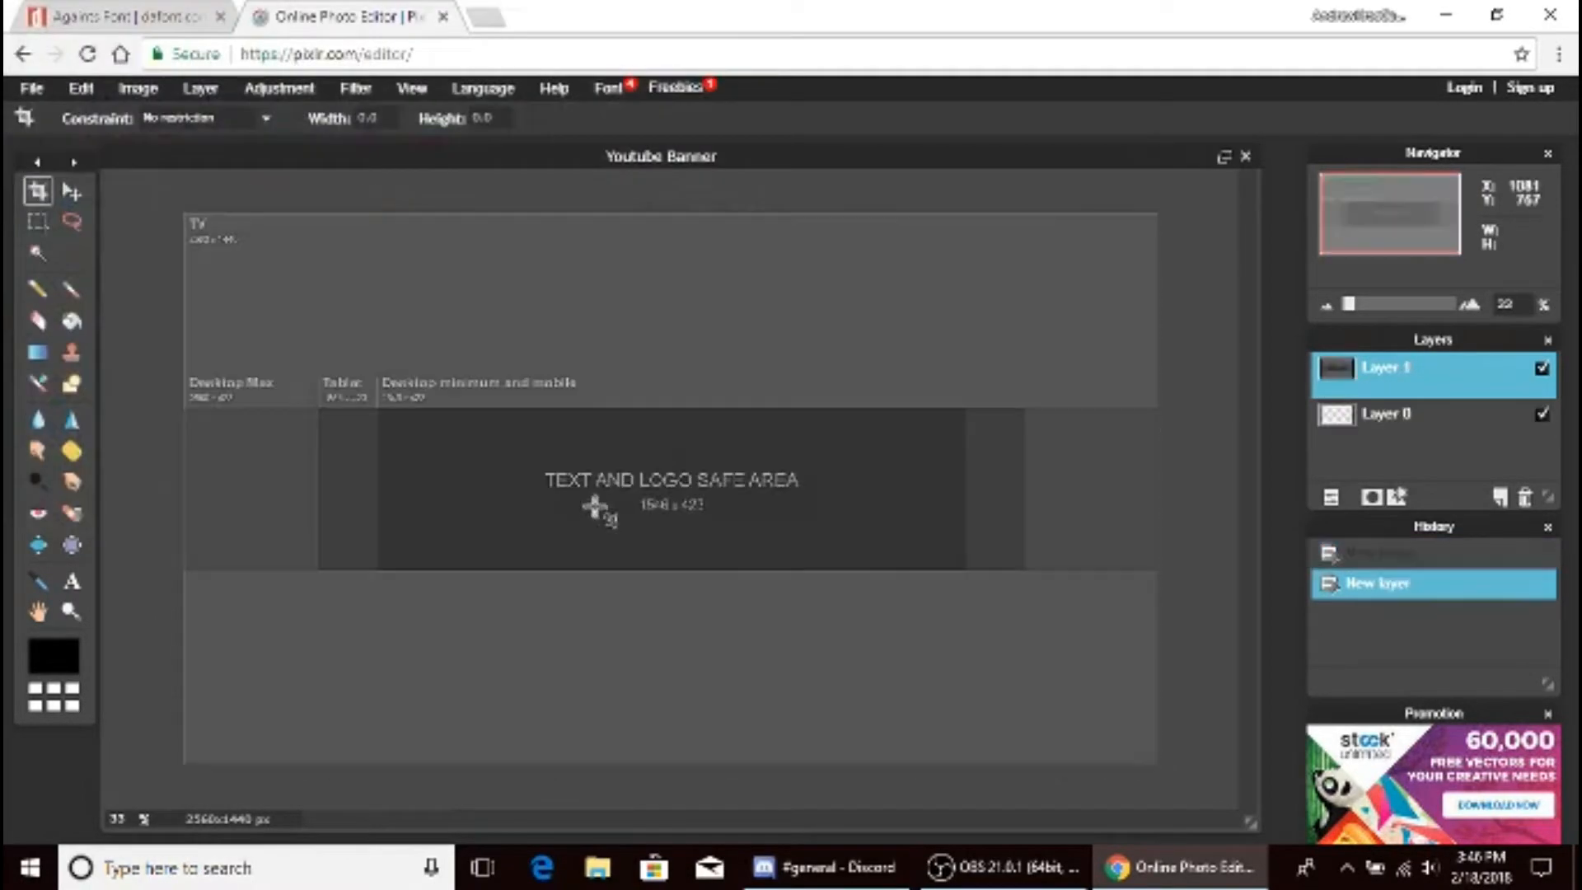
# - On a new layer, draw filled black rectangles covering the full-width areas above and below the template's central strip
pyautogui.scroll(1, 925, 442)
pyautogui.scroll(-2, 925, 424)
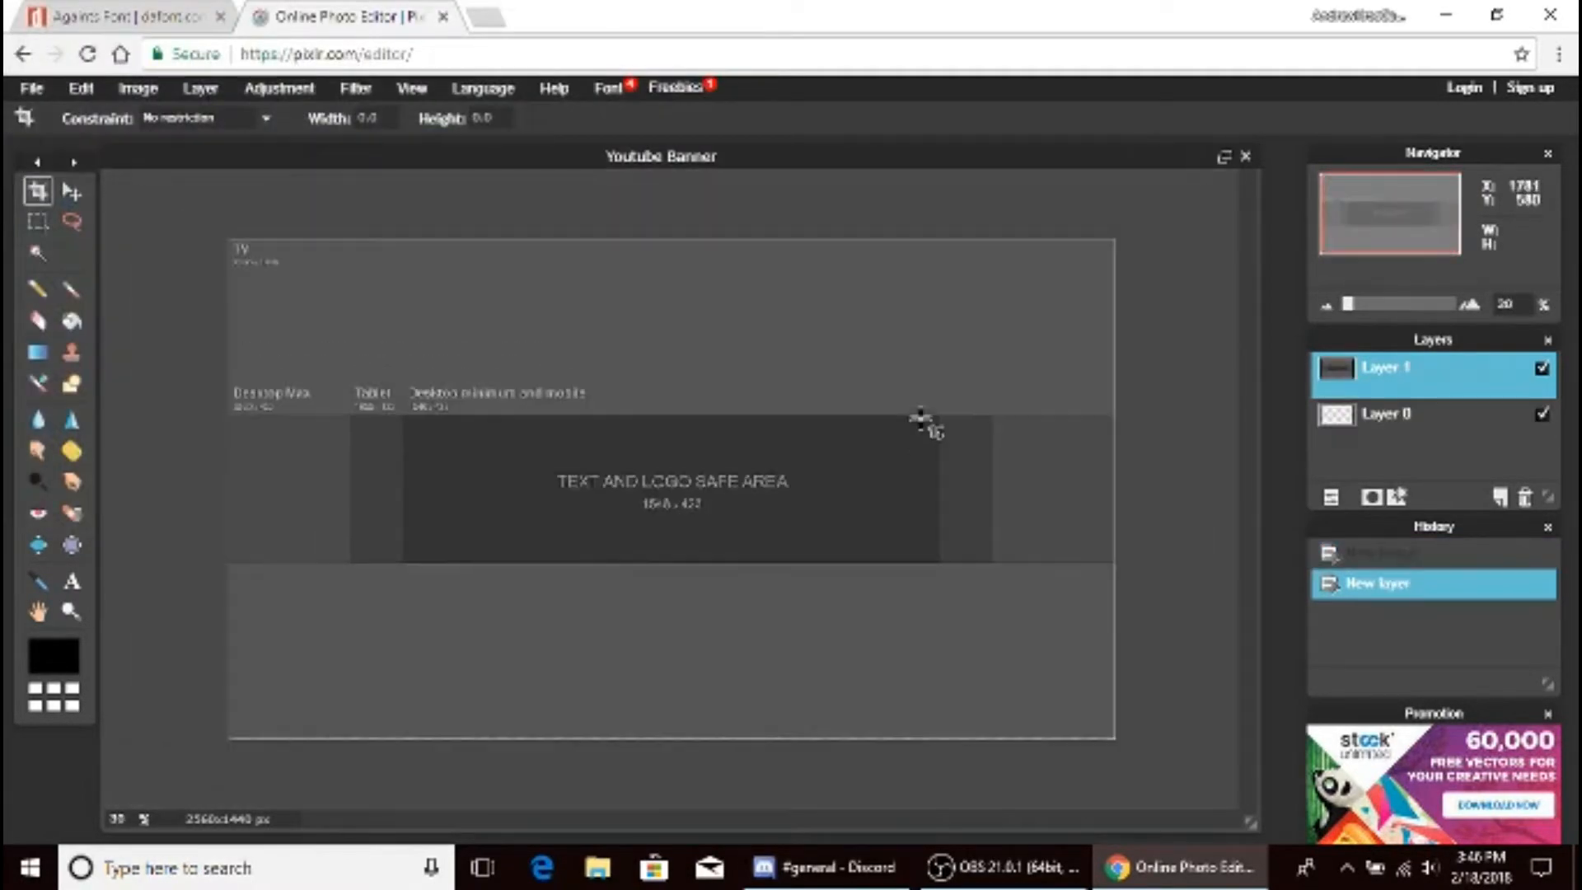
pyautogui.scroll(-1, 904, 414)
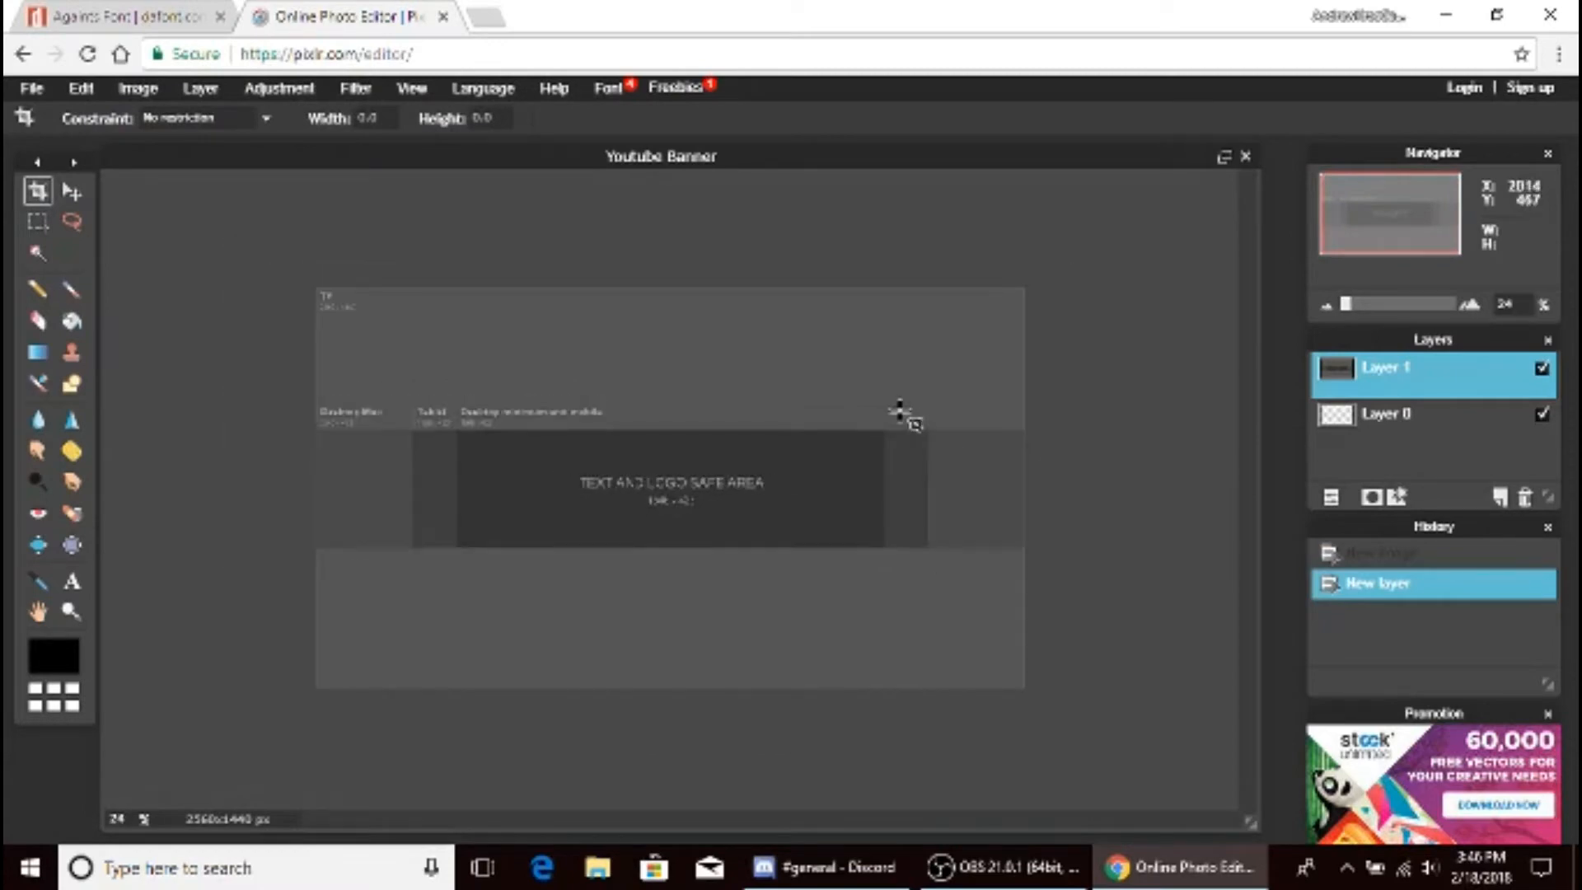
pyautogui.click(1501, 497)
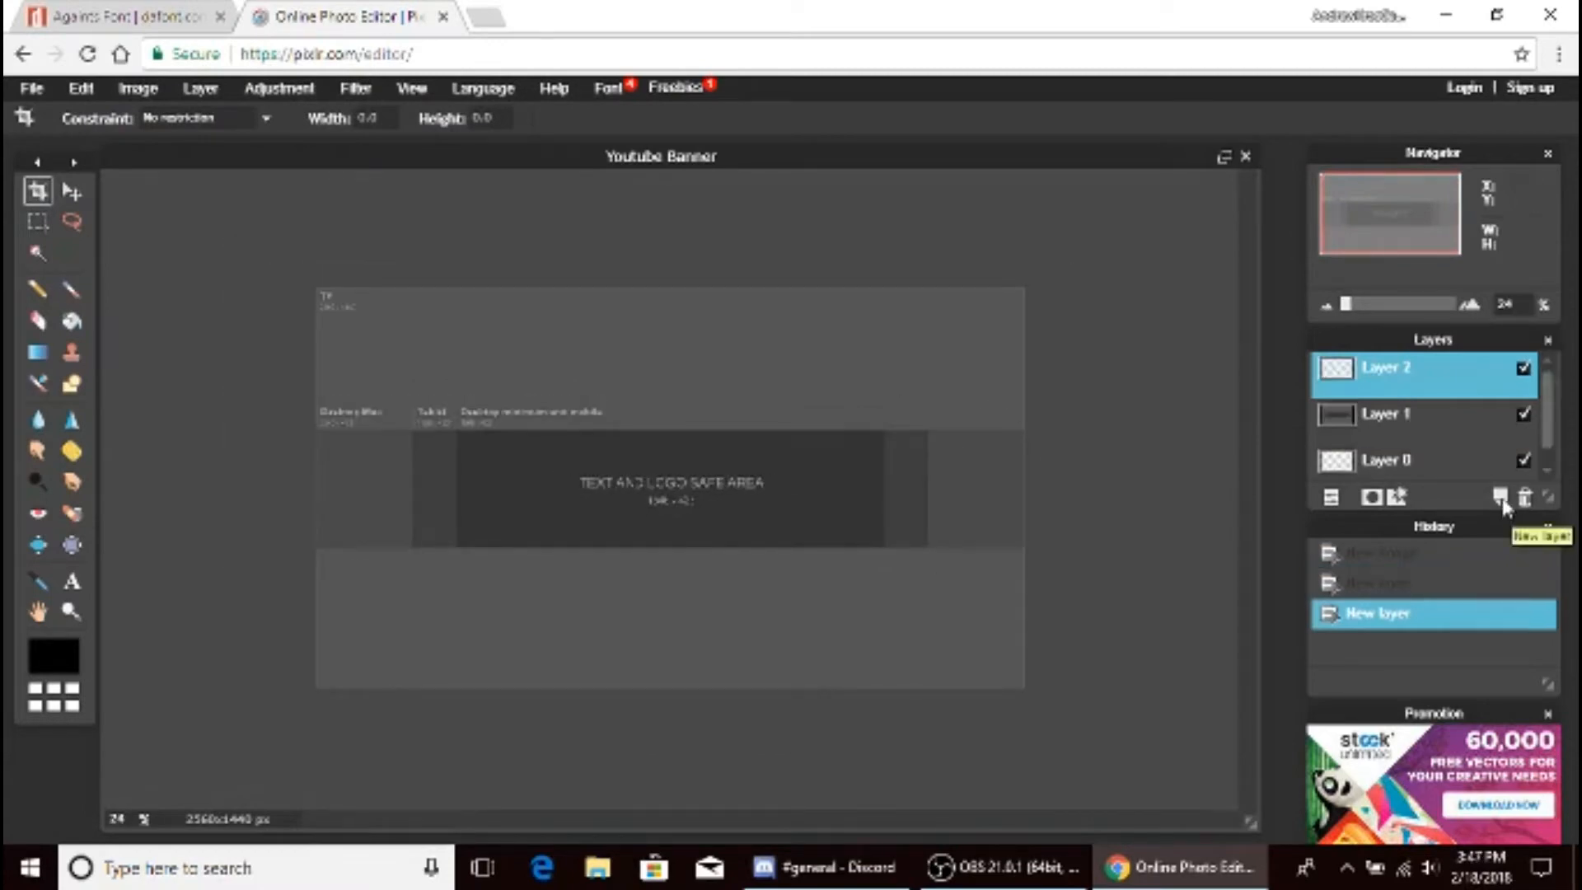
pyautogui.click(72, 384)
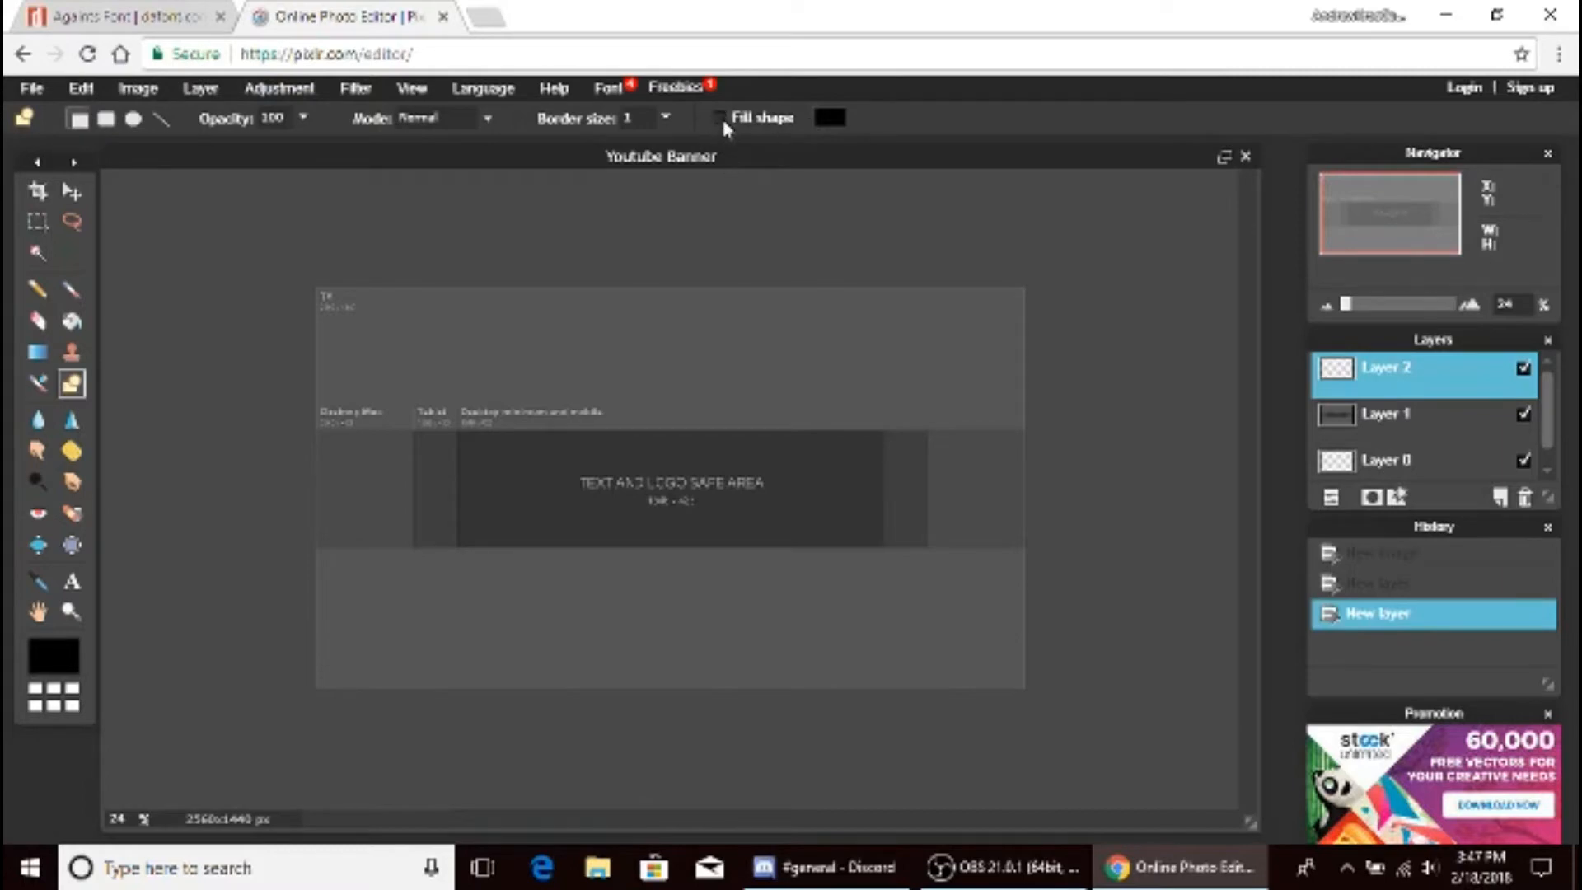
pyautogui.scroll(-3, 326, 298)
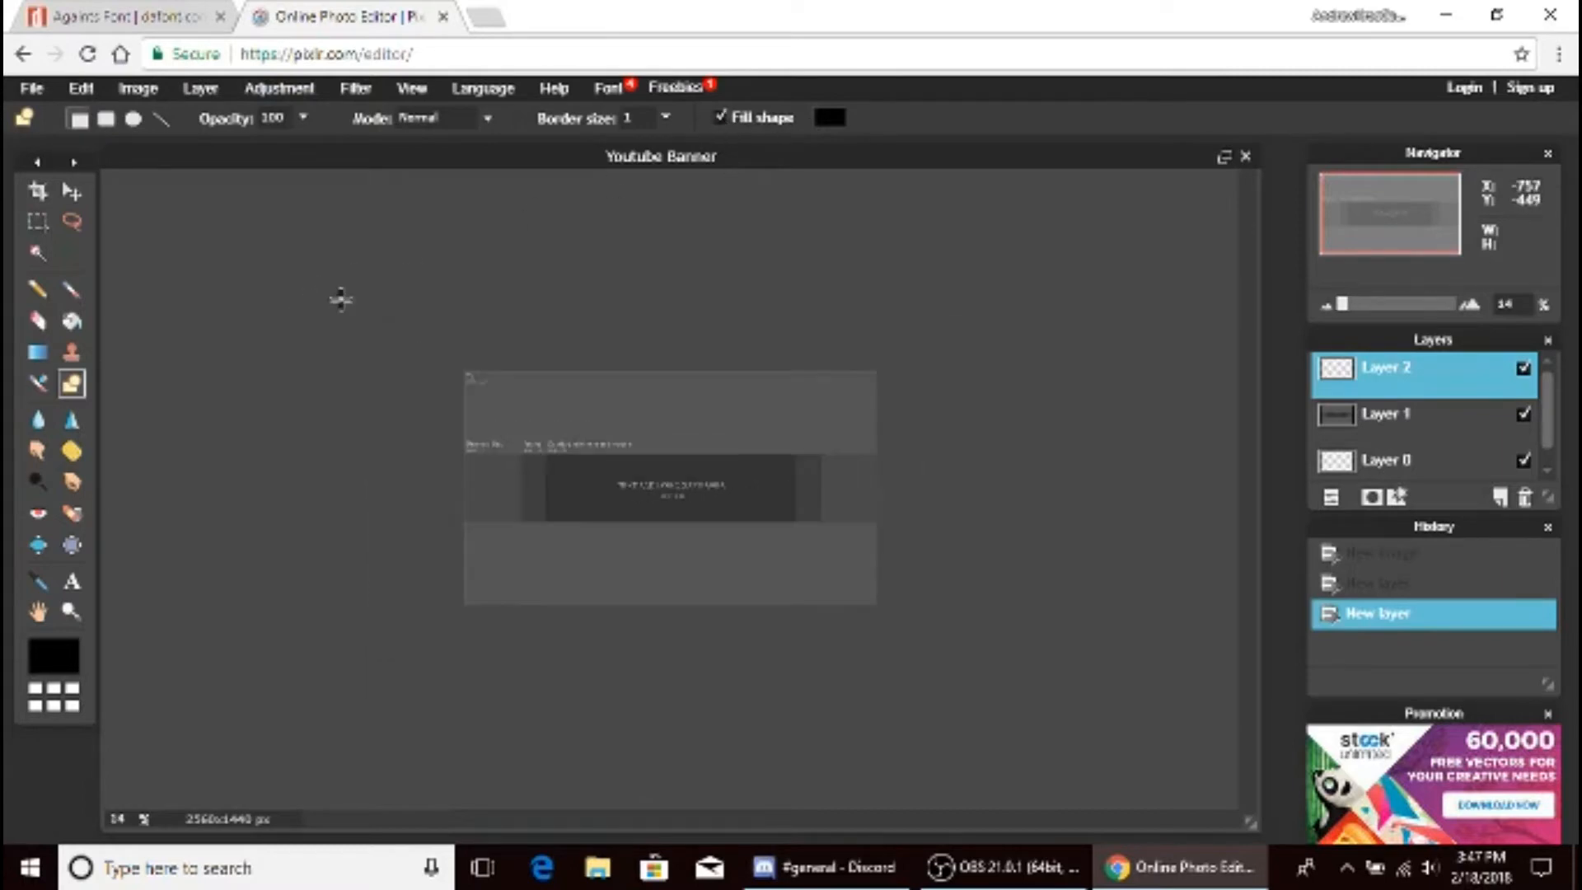
pyautogui.scroll(5, 341, 300)
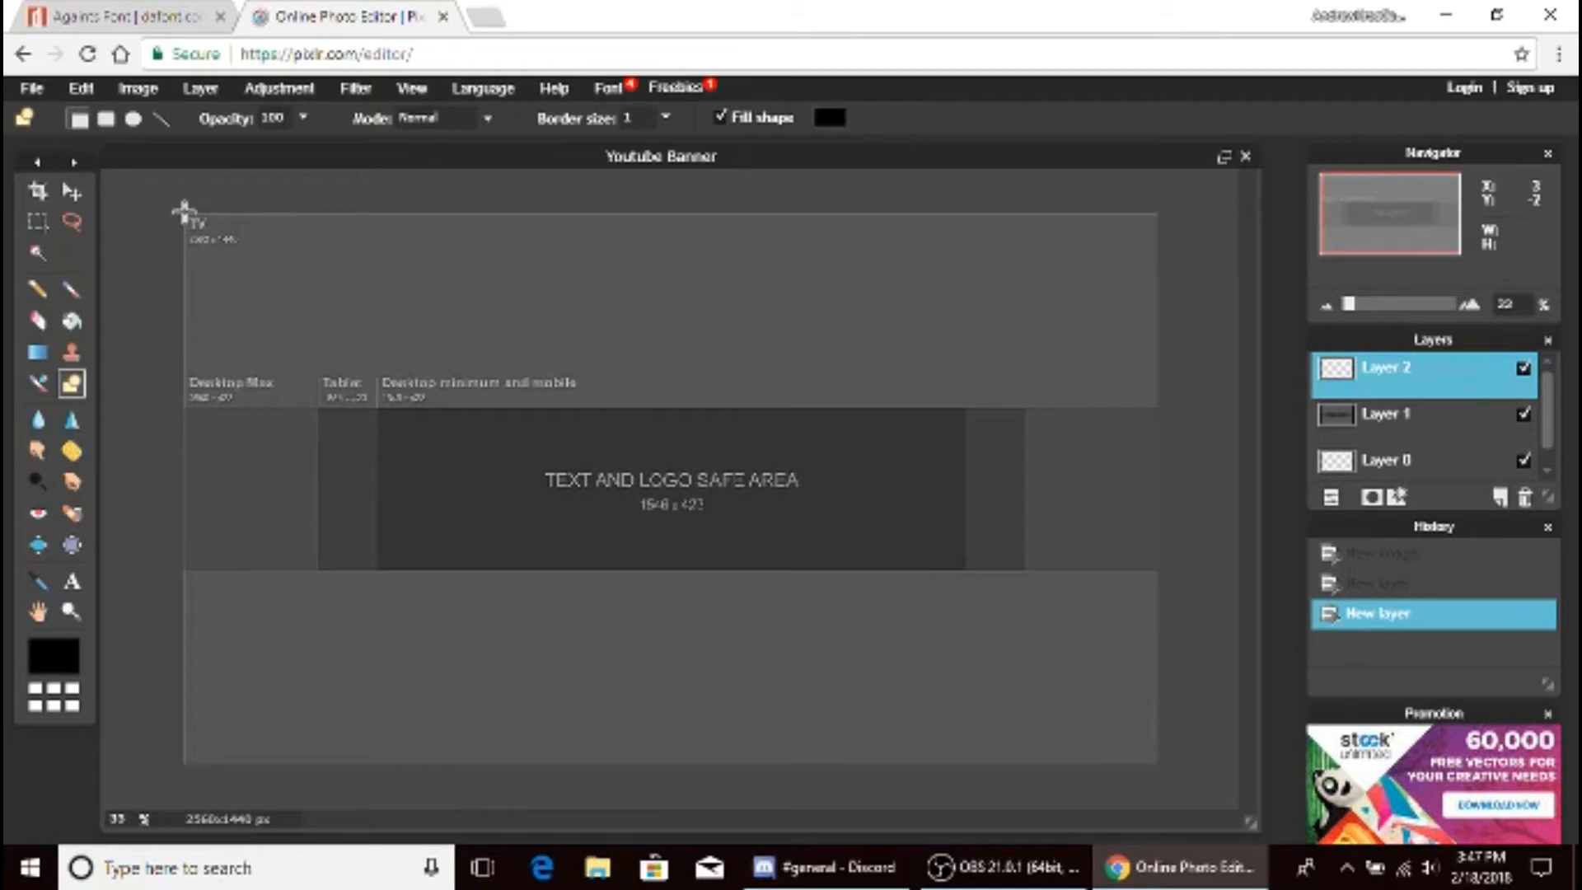
pyautogui.moveTo(184, 213); pyautogui.dragTo(1248, 408)
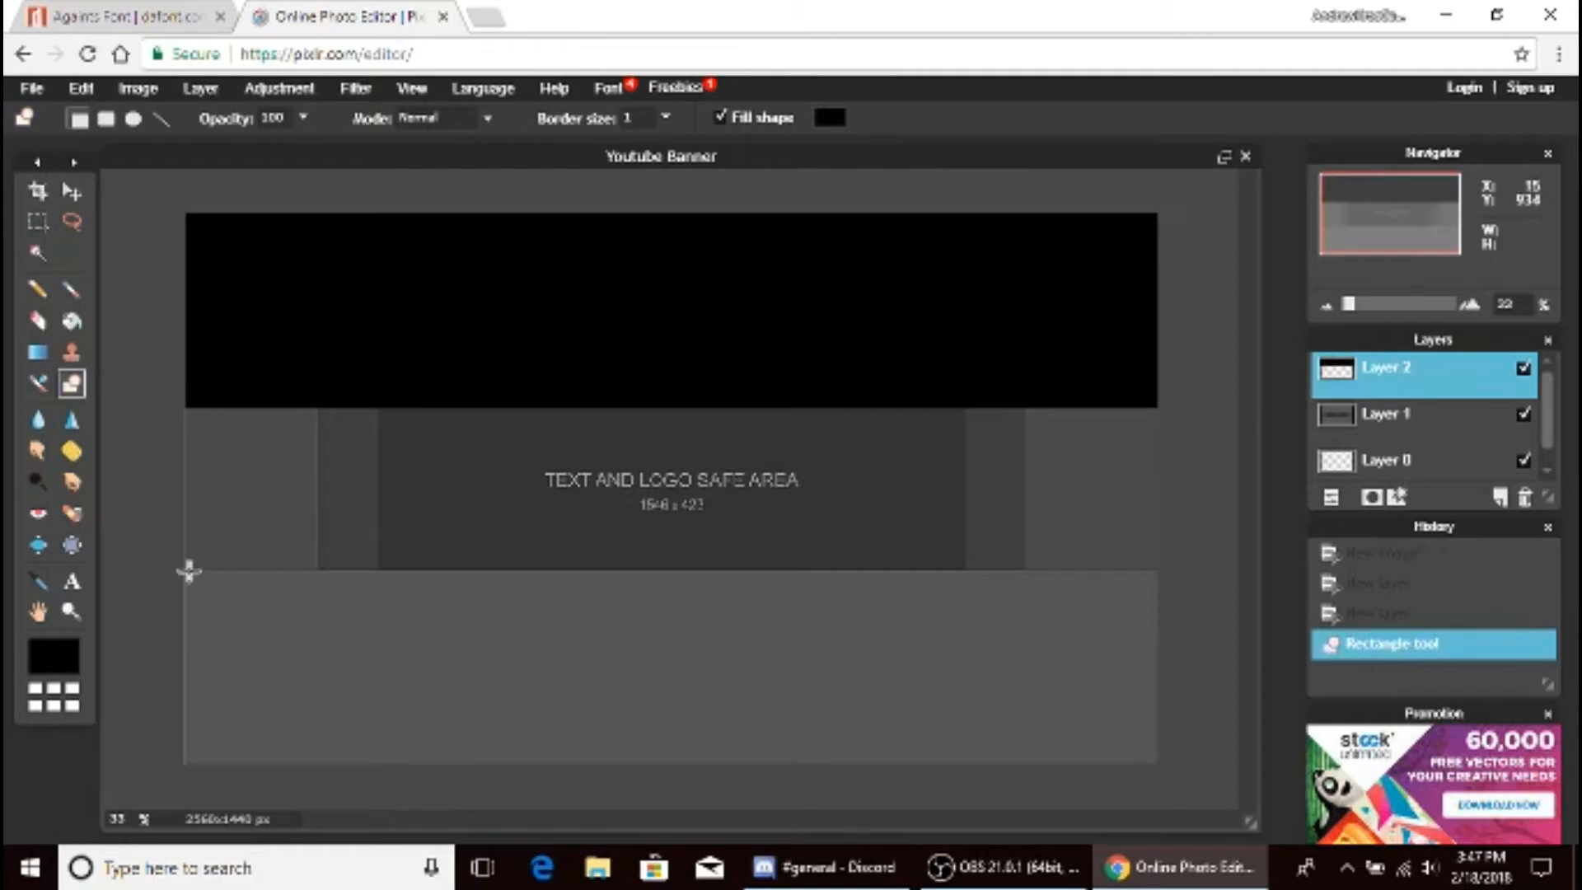
pyautogui.moveTo(184, 565); pyautogui.dragTo(1161, 781)
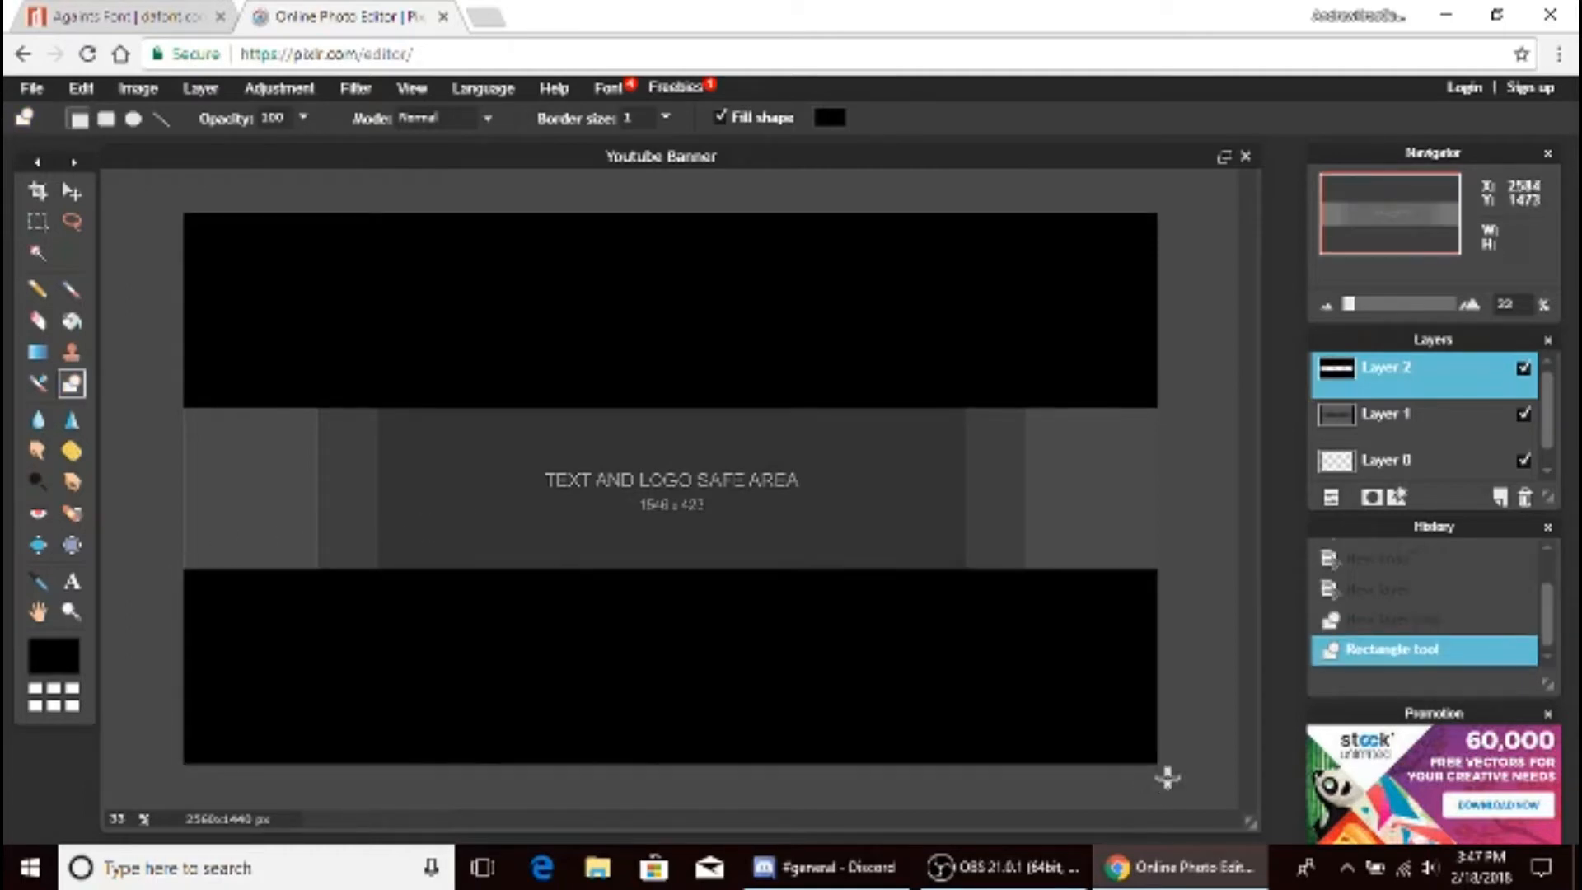
# - Add another new layer and place the channel name as Verdana text at size 140 in the safe area
pyautogui.click(1499, 497)
pyautogui.click(72, 582)
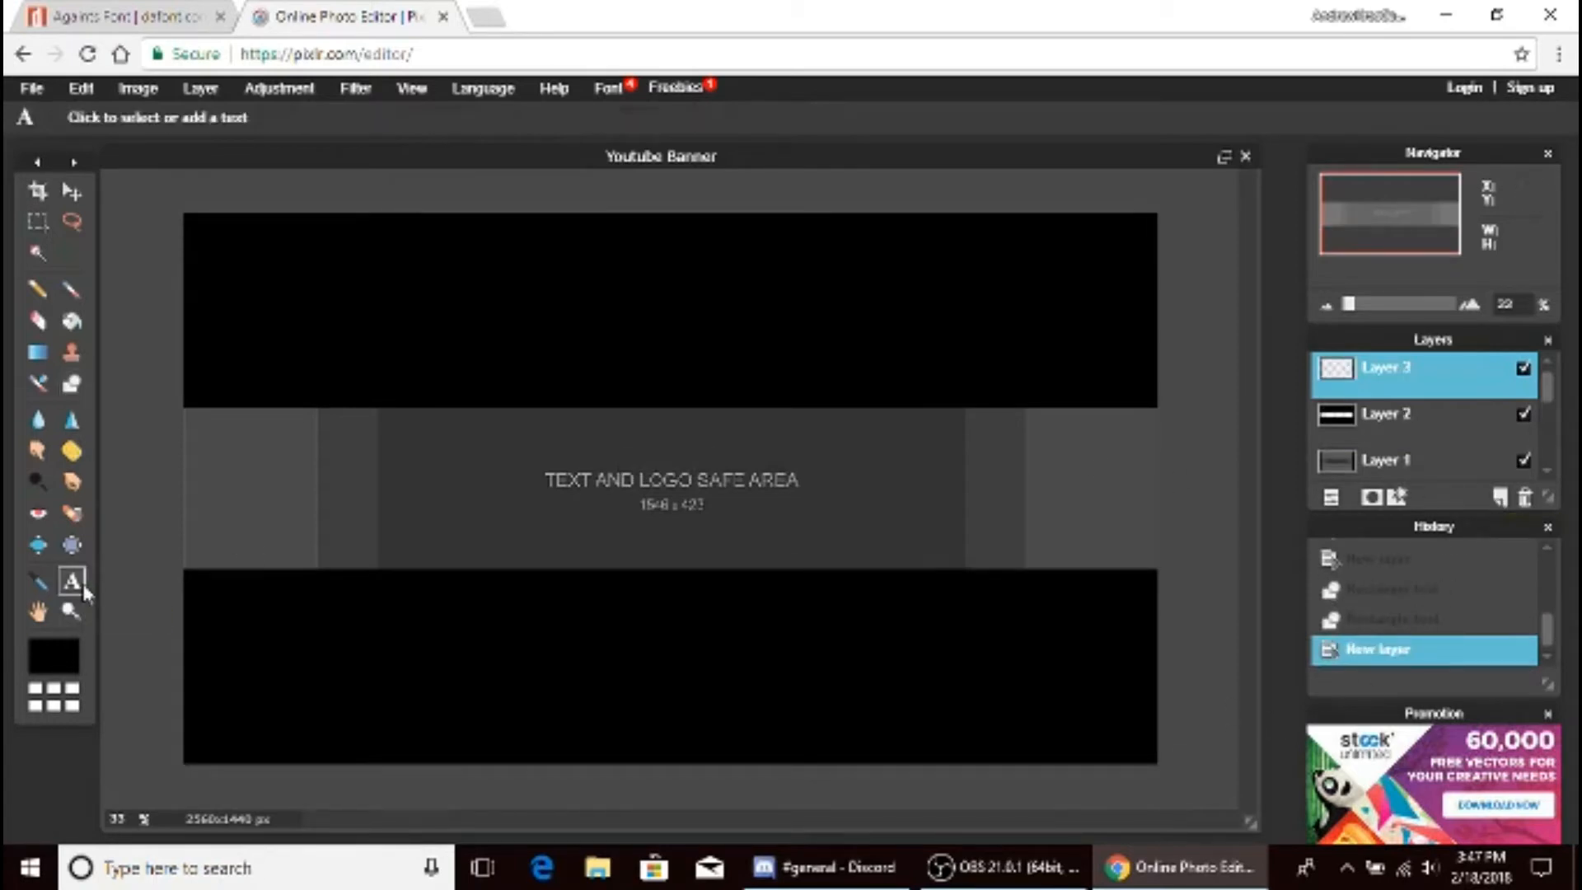
pyautogui.click(581, 499)
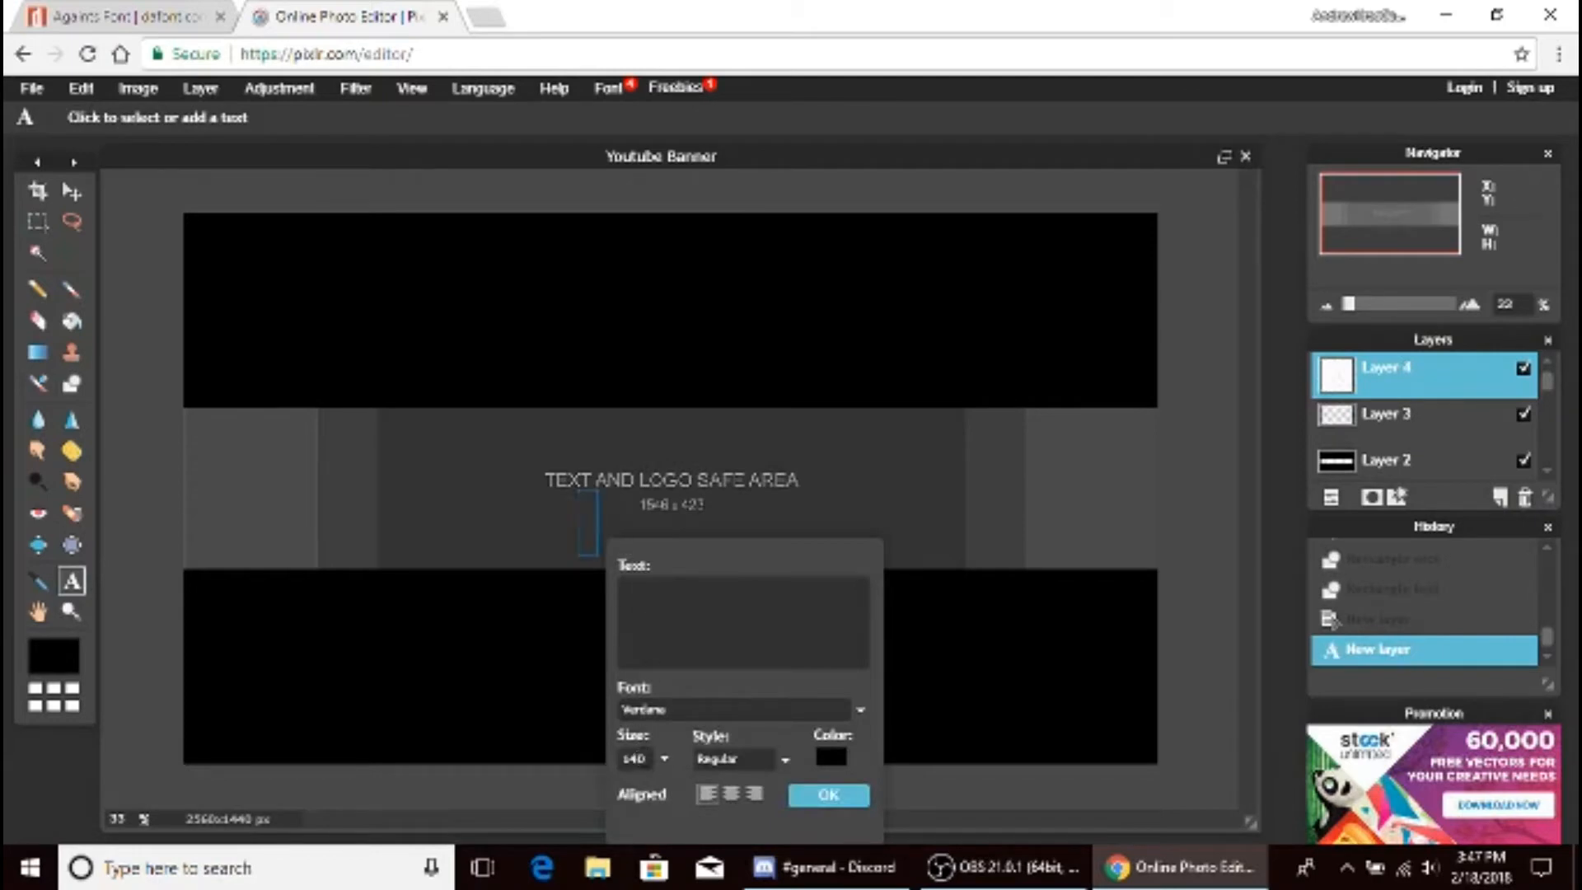
pyautogui.write('Anndre')
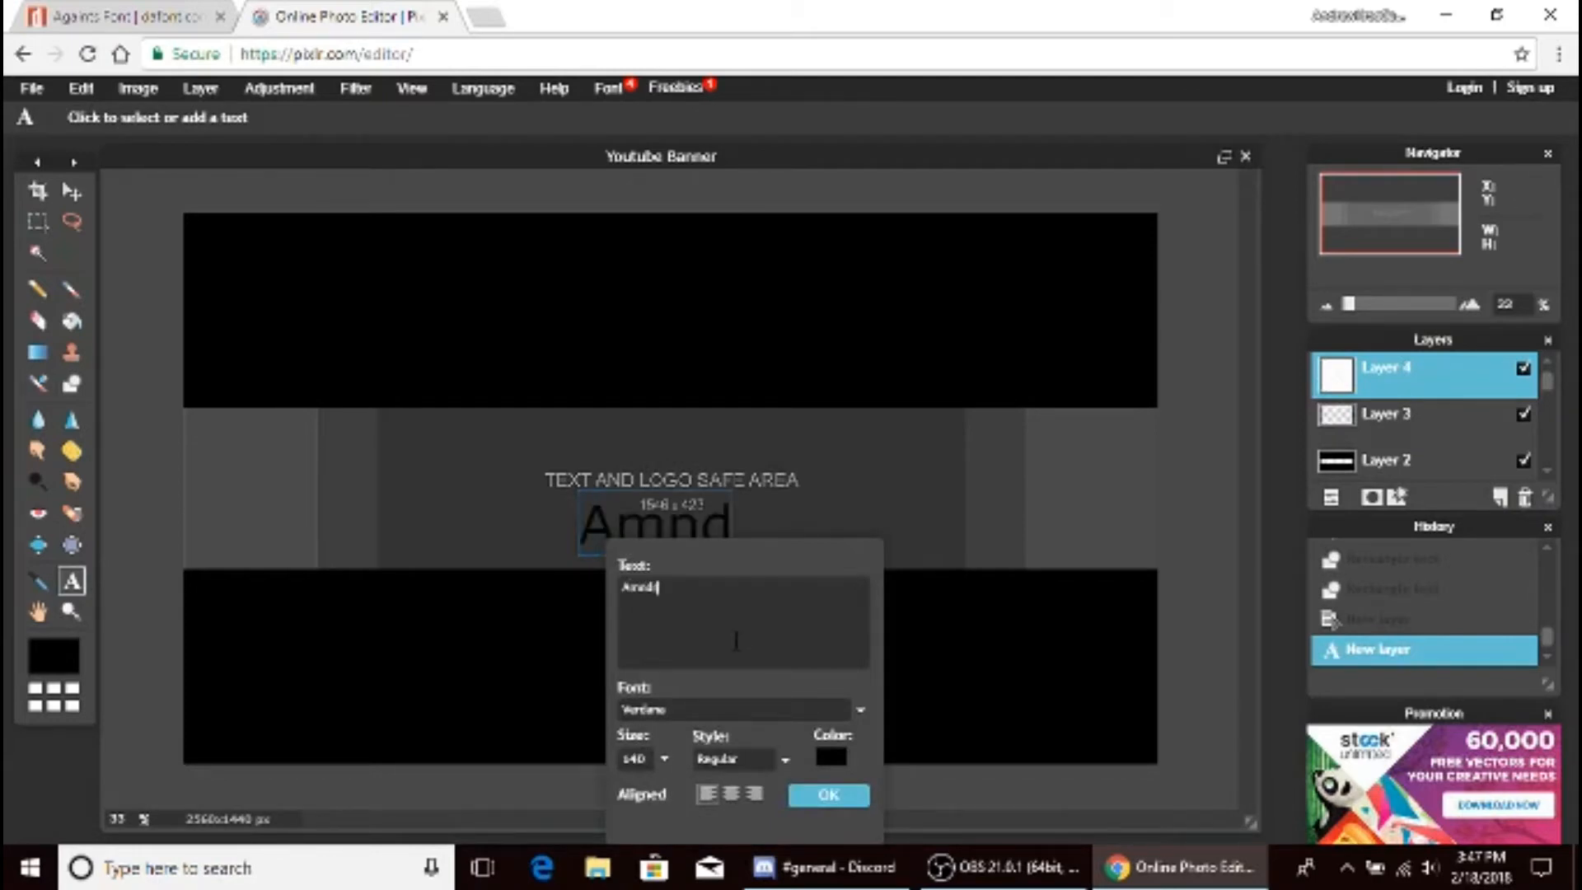
pyautogui.press('BackSpace')
pyautogui.press('BackSpace')
pyautogui.press('BackSpace')
pyautogui.press('BackSpace')
pyautogui.press('BackSpace')
pyautogui.write('ndr')
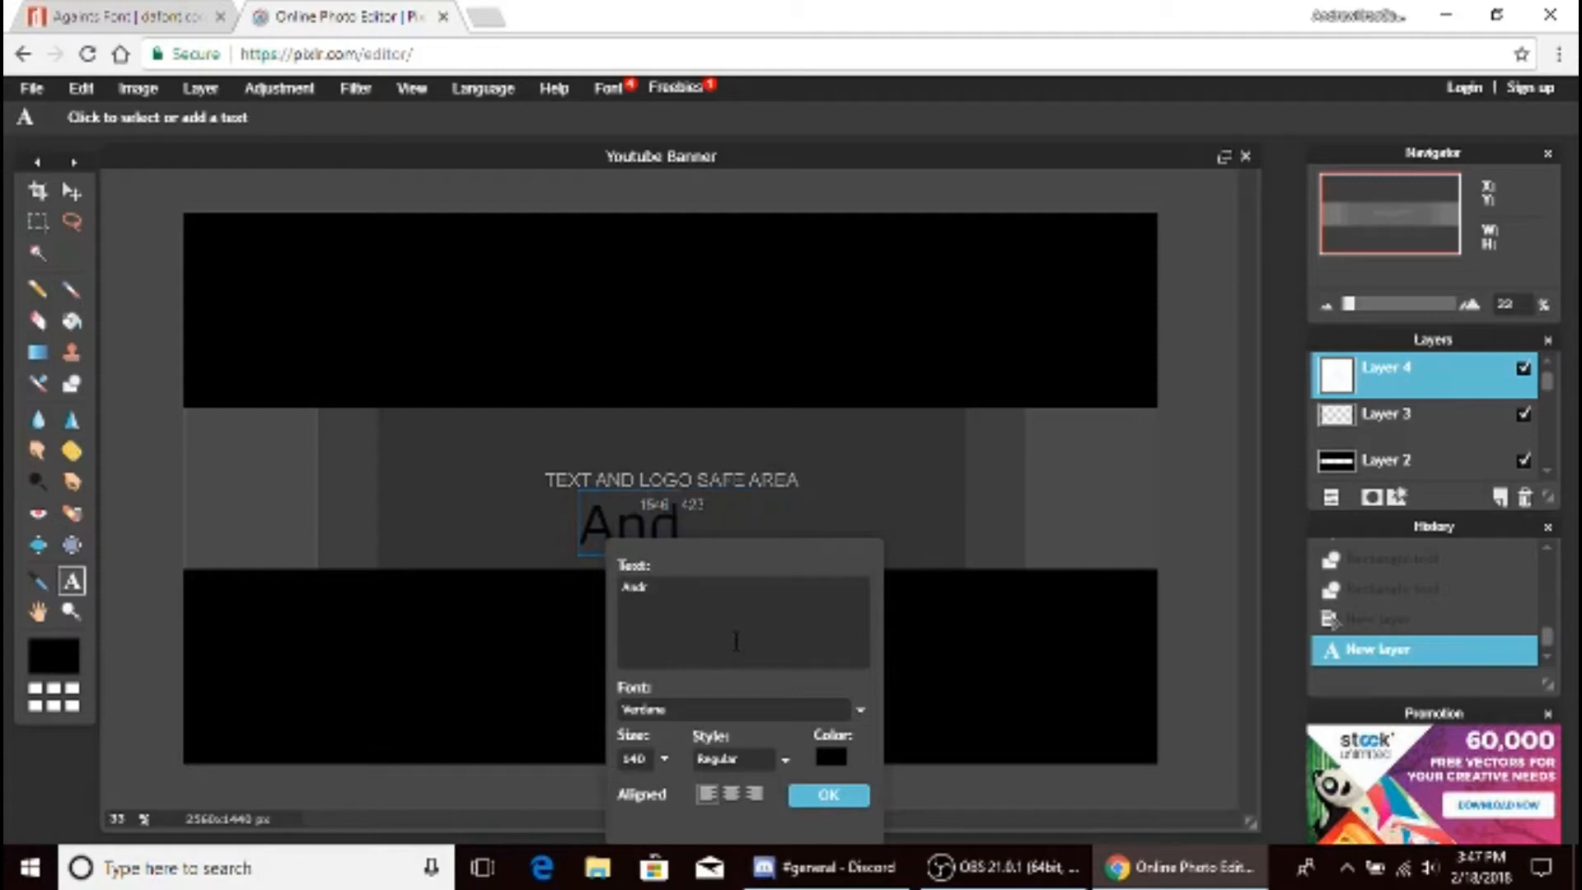
pyautogui.write('ewrKros')
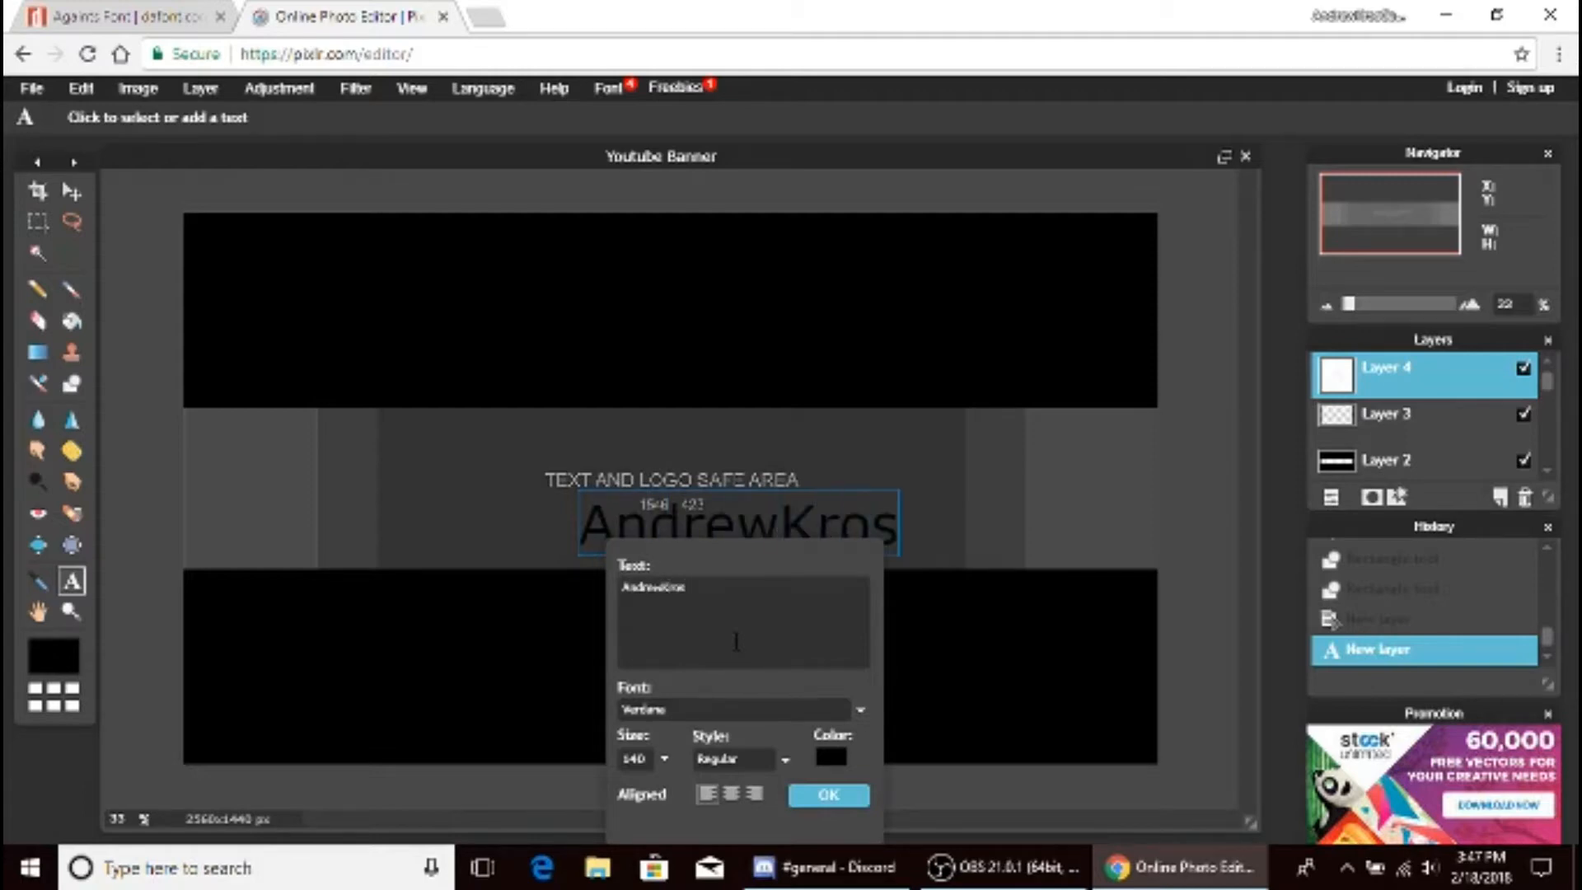
pyautogui.click(828, 795)
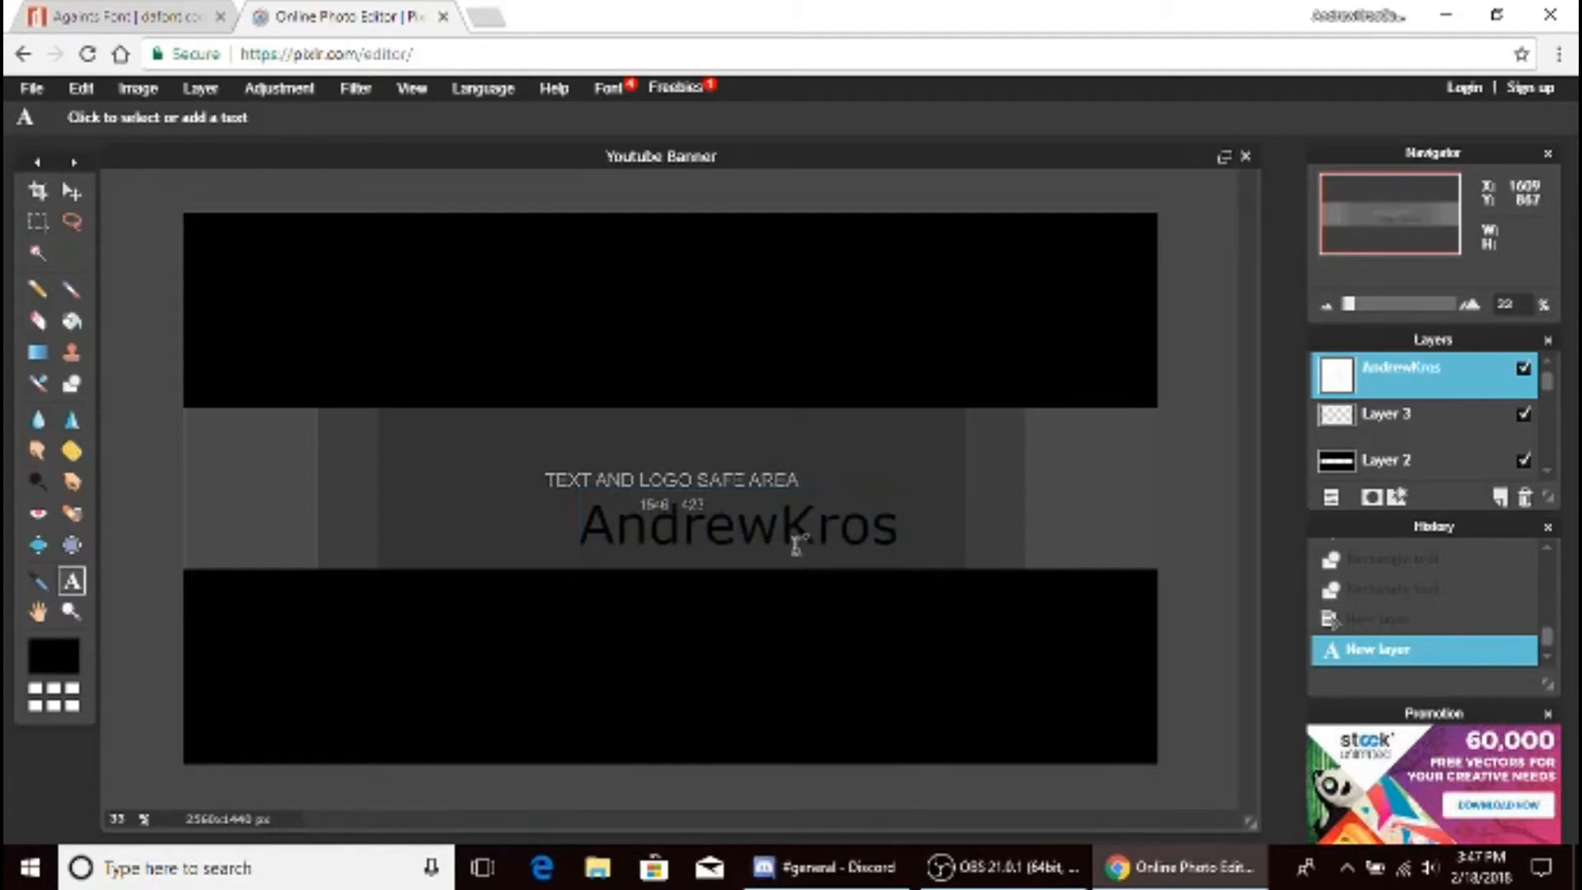
# - Move the channel name text up over the safe-area label and set its style to Bold
pyautogui.click(811, 531)
pyautogui.moveTo(813, 529); pyautogui.dragTo(755, 485)
pyautogui.click(733, 758)
pyautogui.click(733, 799)
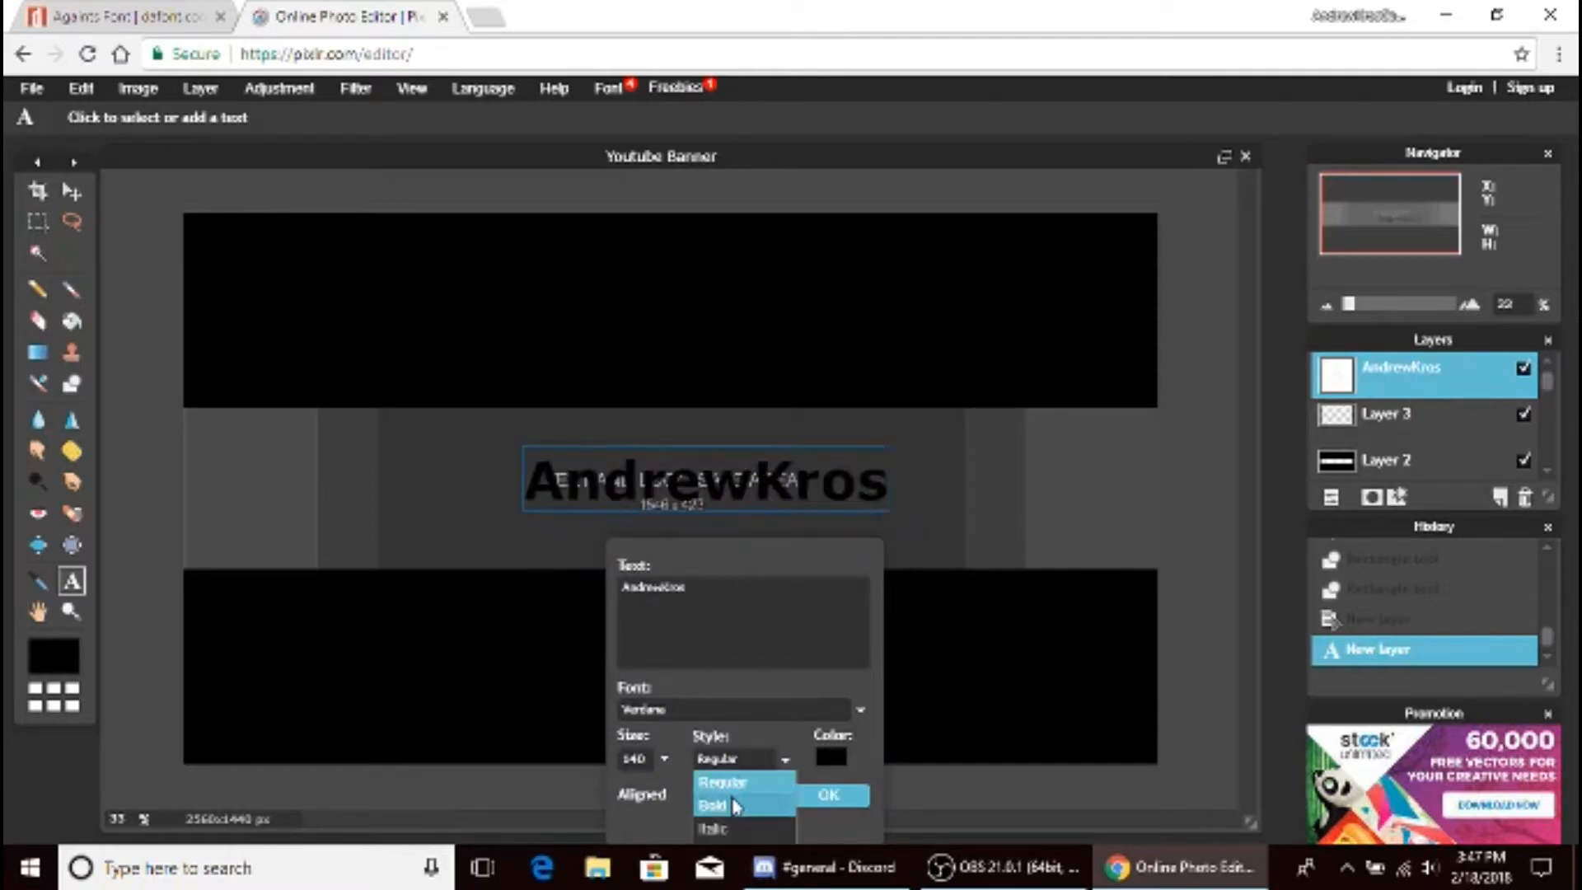
# - Move the text settings dialog off the channel name, browse the available fonts and try WaterFire on the text
pyautogui.click(731, 710)
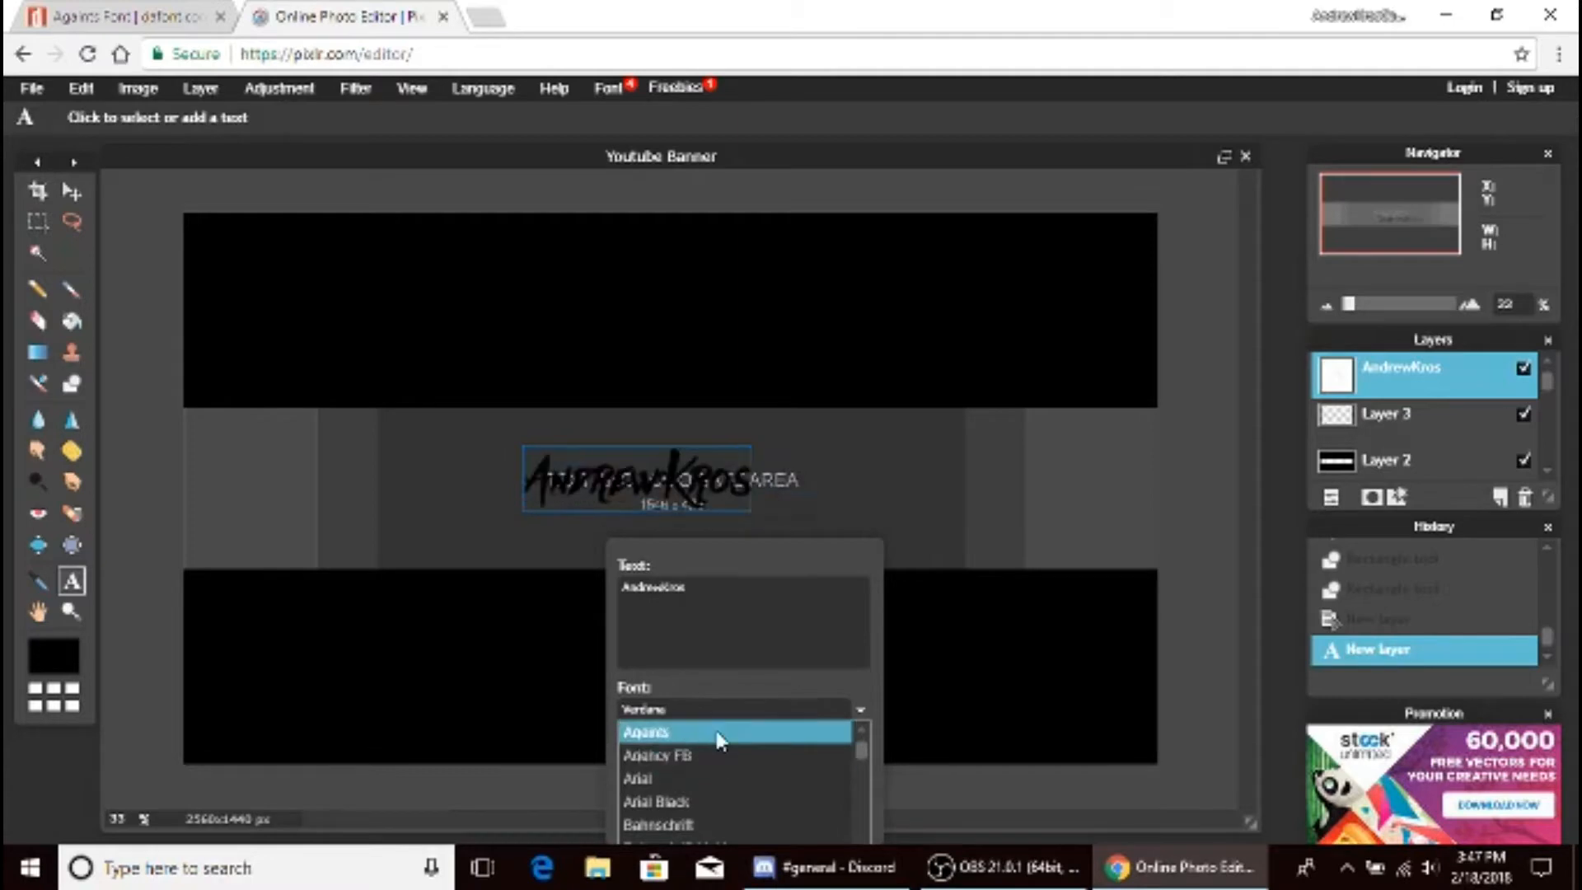
pyautogui.scroll(-4, 717, 761)
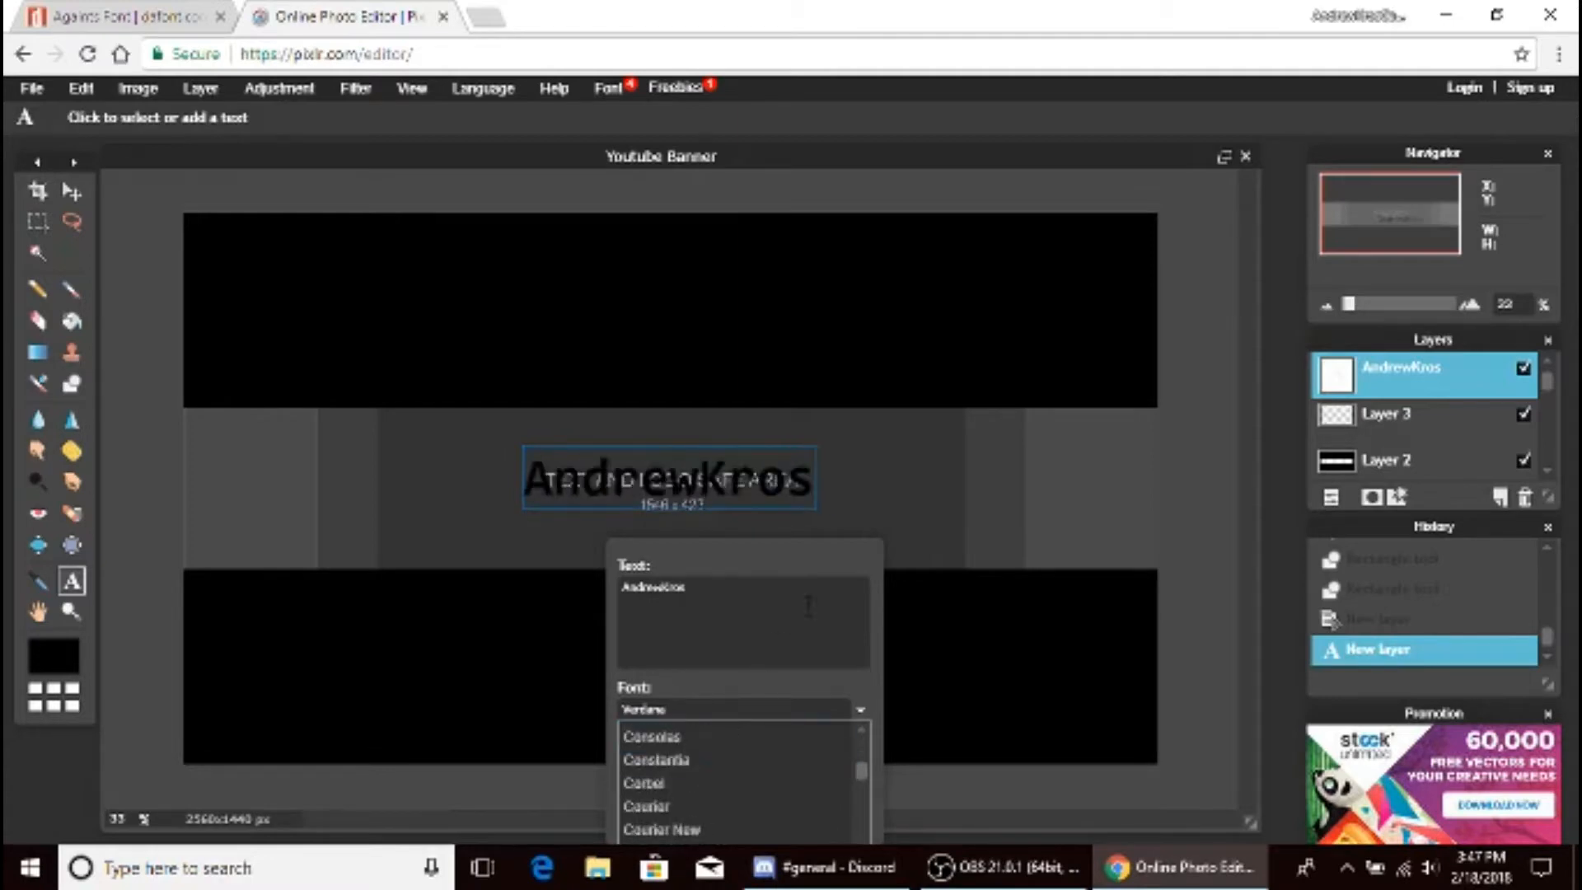
pyautogui.click(841, 543)
pyautogui.moveTo(841, 547); pyautogui.dragTo(1113, 288)
pyautogui.click(1042, 451)
pyautogui.scroll(-20, 978, 576)
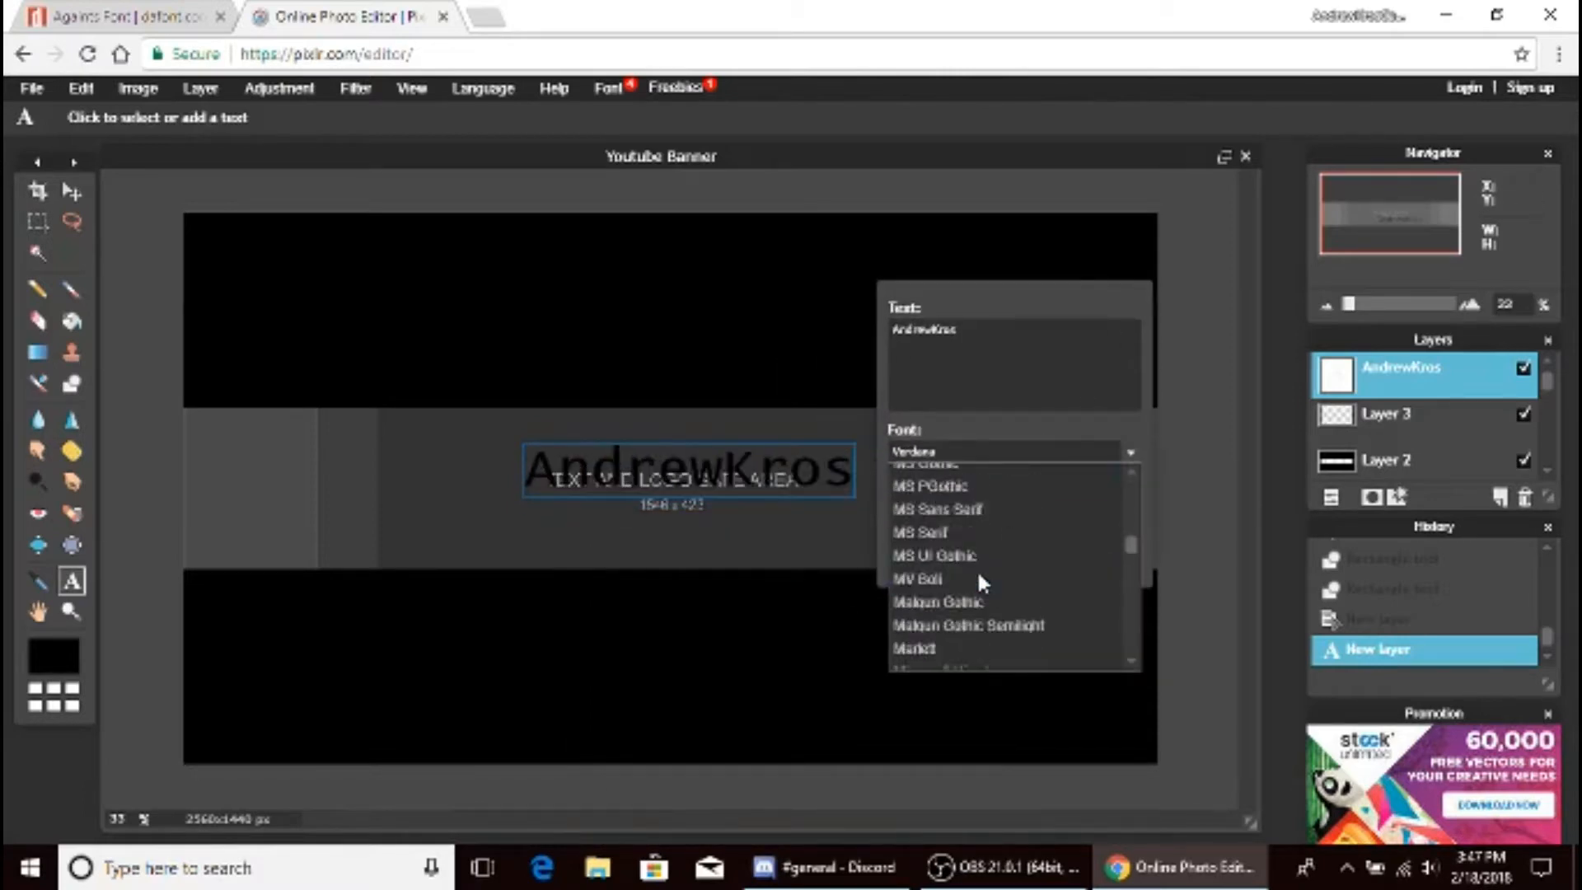
pyautogui.scroll(10, 980, 586)
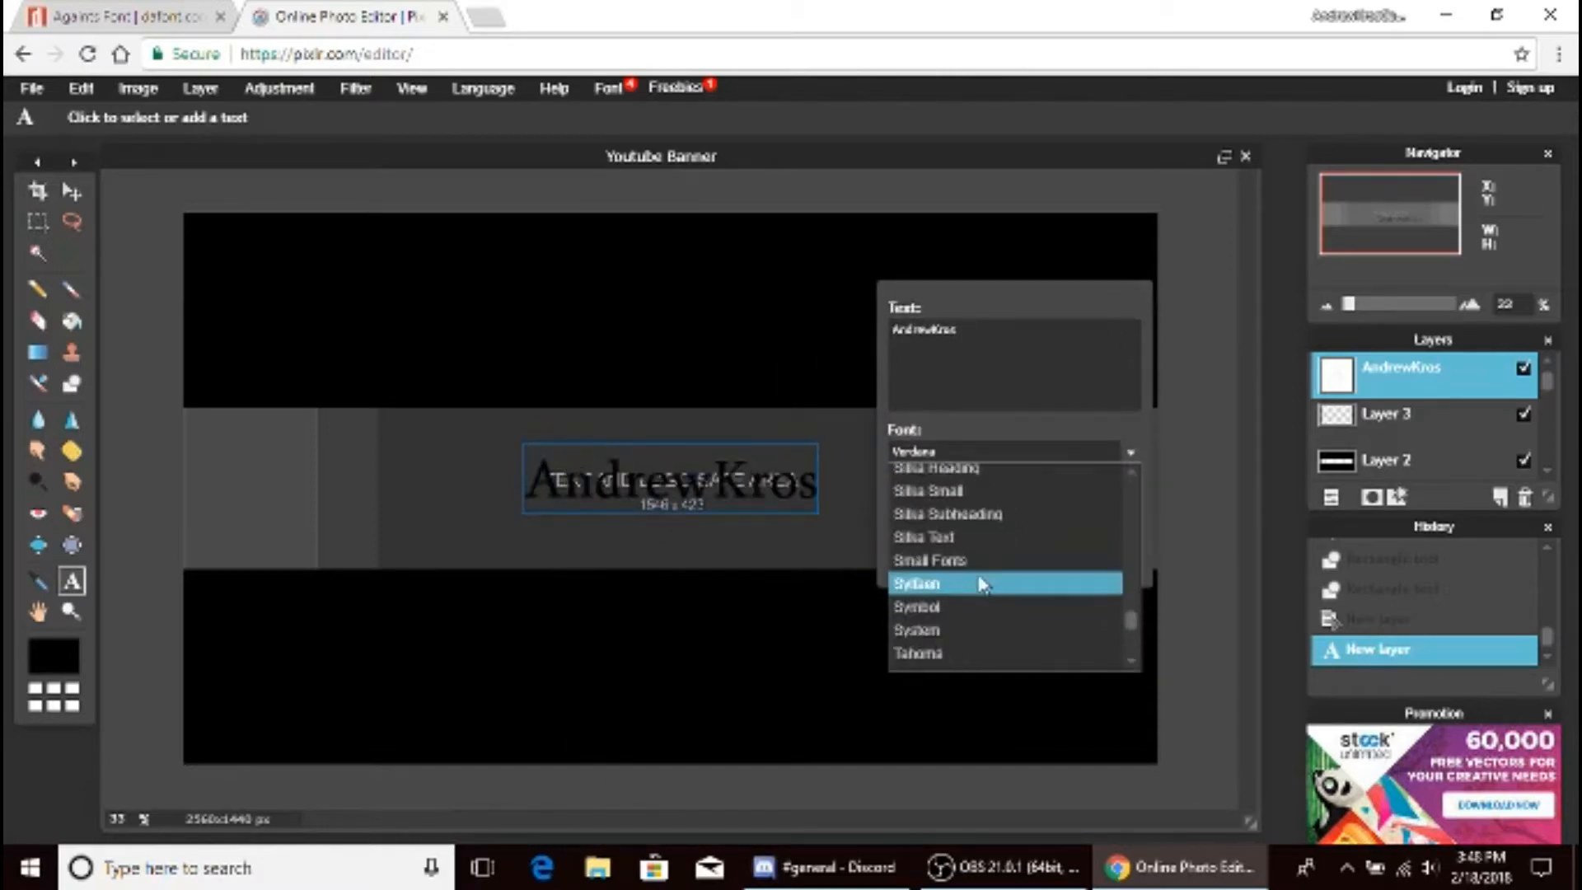
pyautogui.scroll(-3, 979, 593)
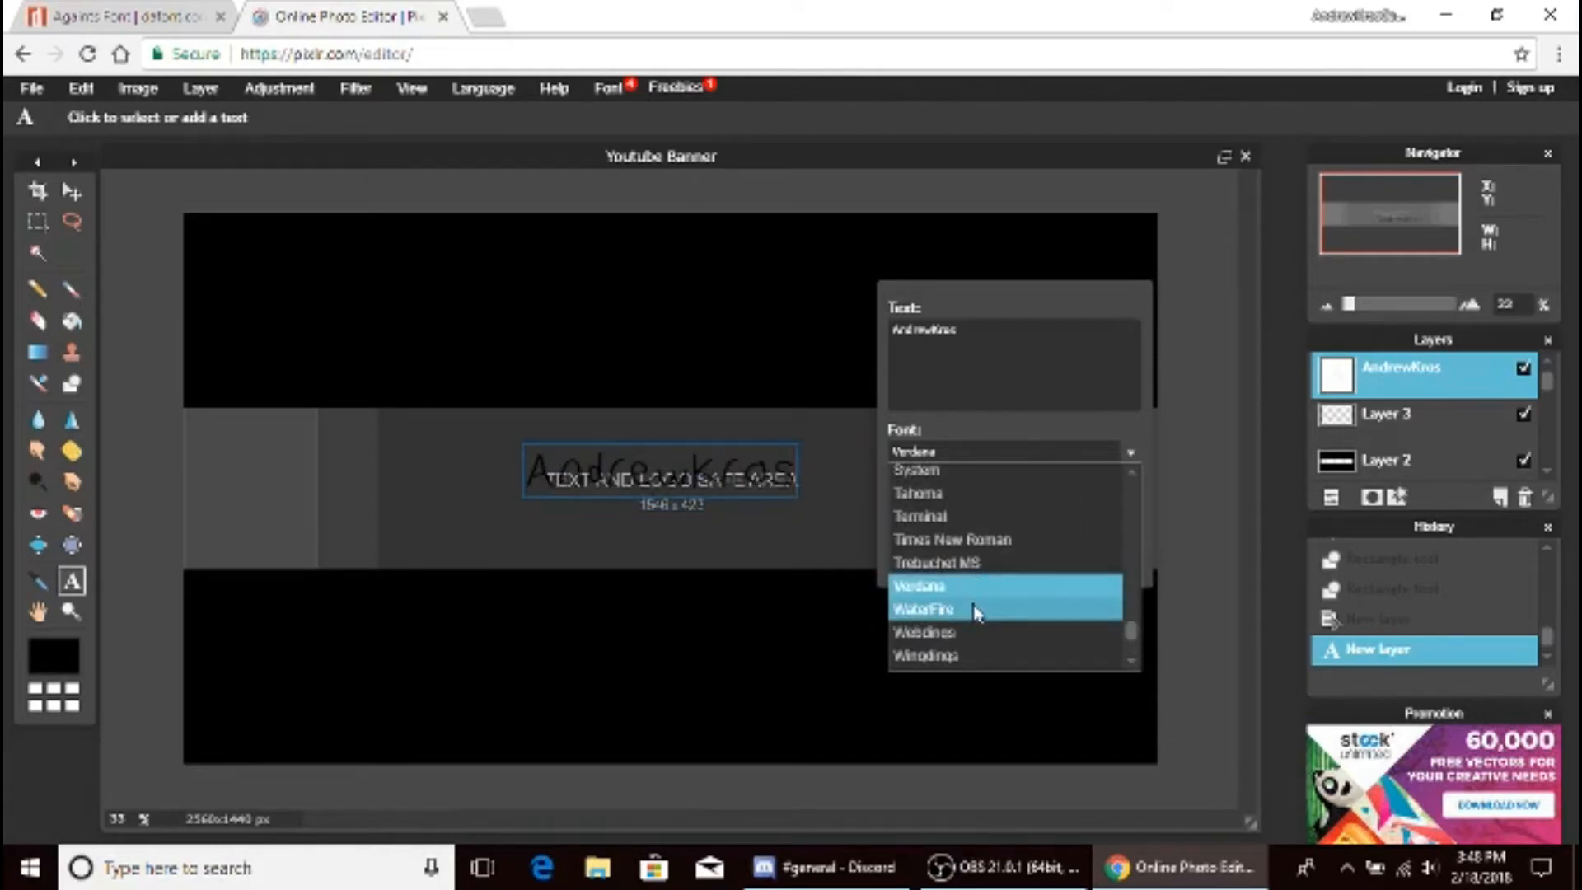
pyautogui.scroll(-3, 979, 630)
pyautogui.scroll(3, 979, 626)
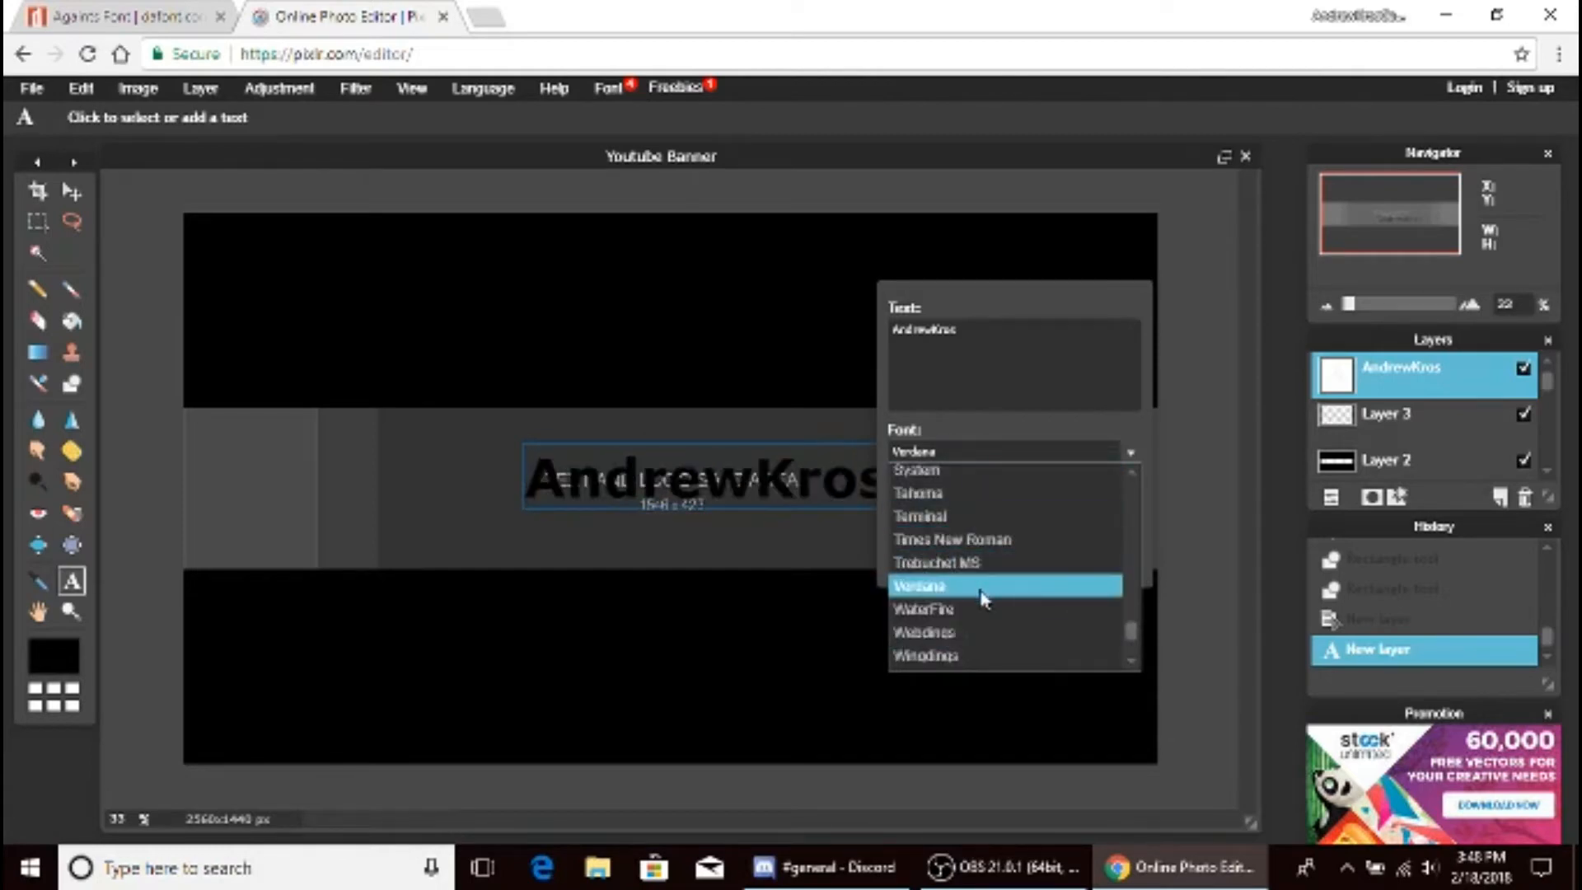
pyautogui.scroll(-3, 980, 601)
pyautogui.scroll(8, 982, 610)
pyautogui.scroll(-2, 982, 609)
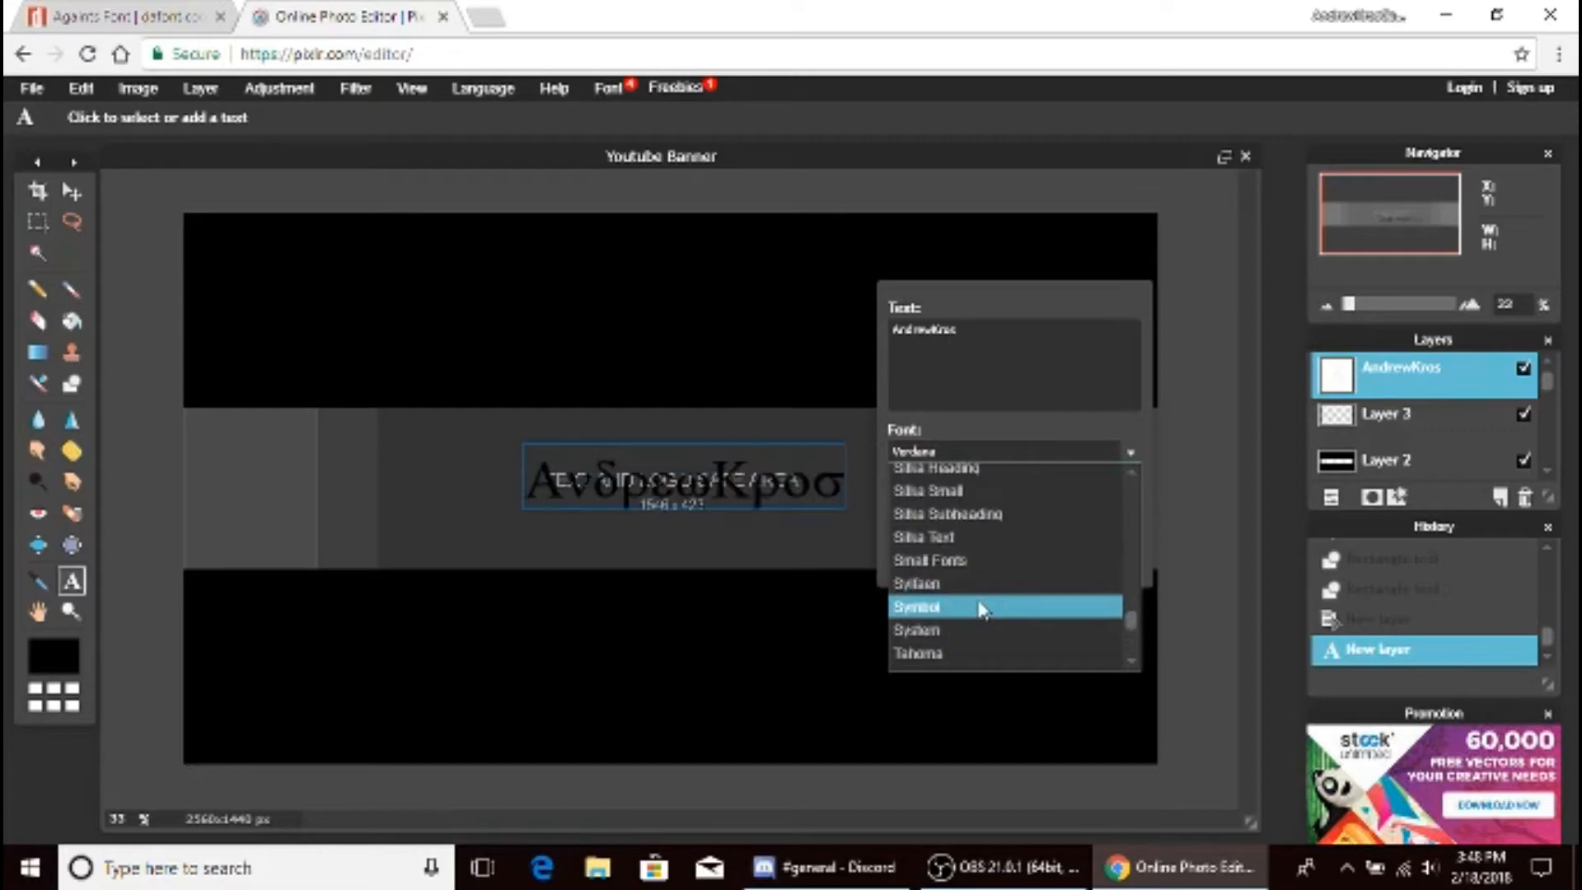
pyautogui.scroll(-2, 983, 610)
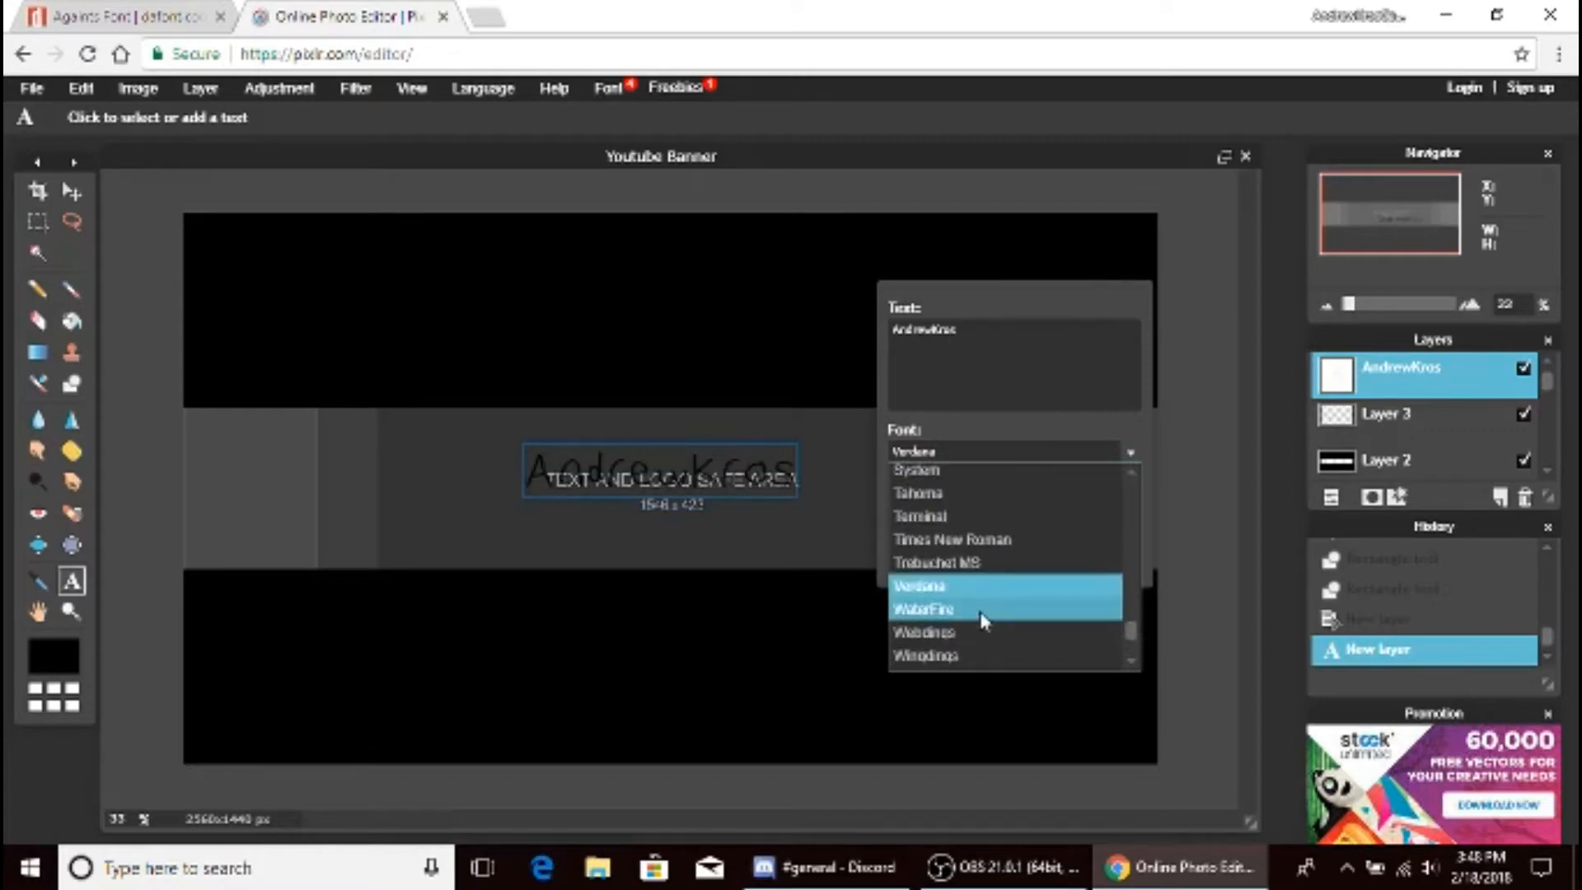
pyautogui.click(983, 619)
# - Set the channel name text to the Againts font at size 180
pyautogui.click(999, 454)
pyautogui.scroll(6, 972, 560)
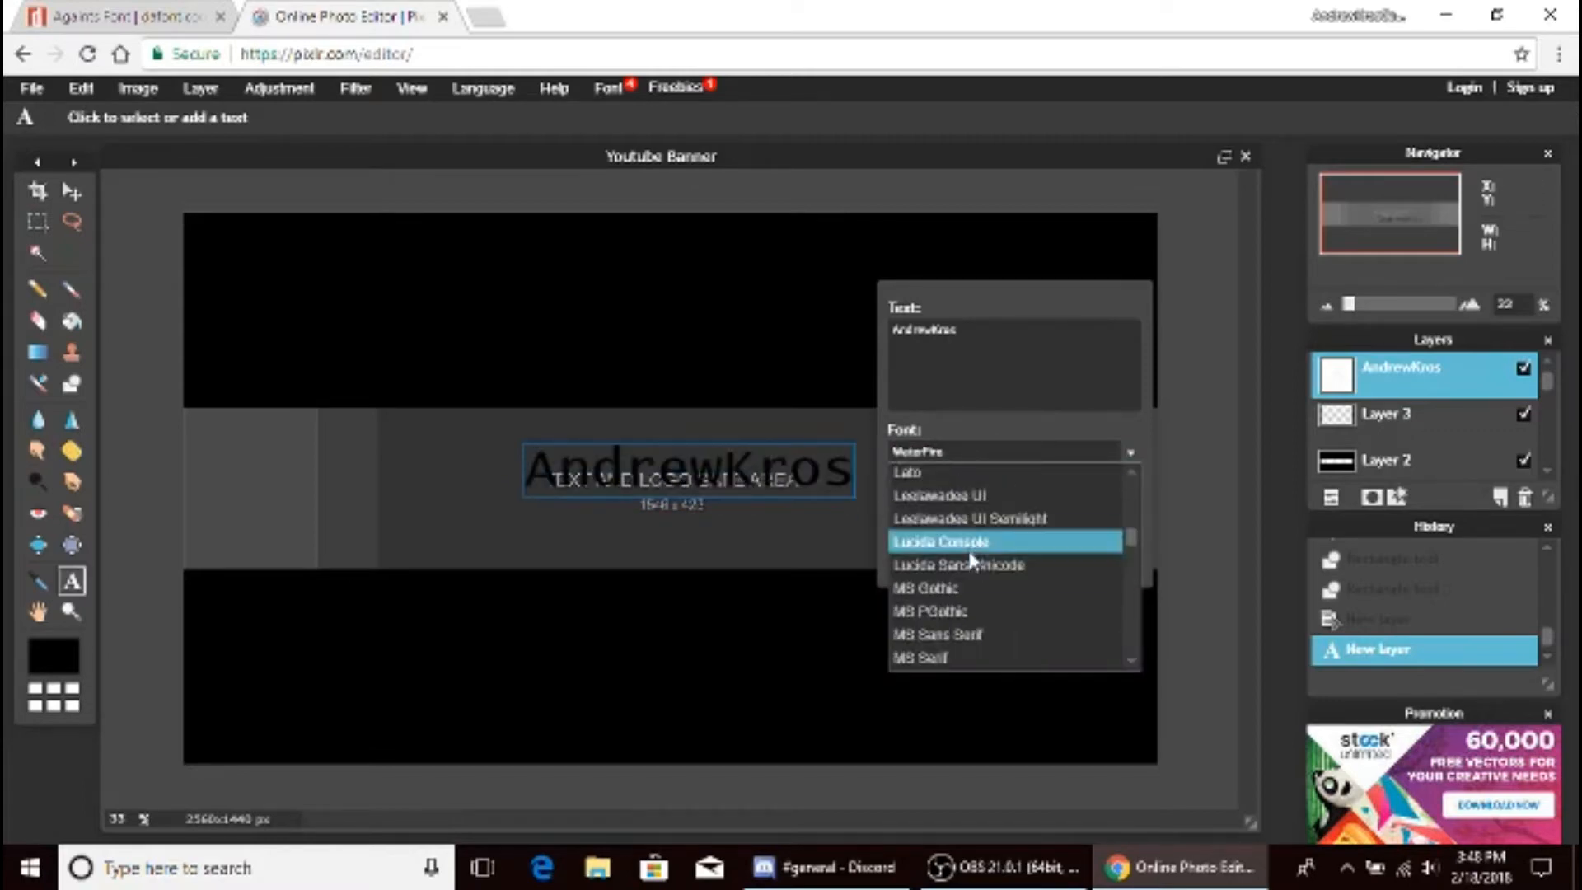
pyautogui.scroll(10, 972, 560)
pyautogui.click(975, 477)
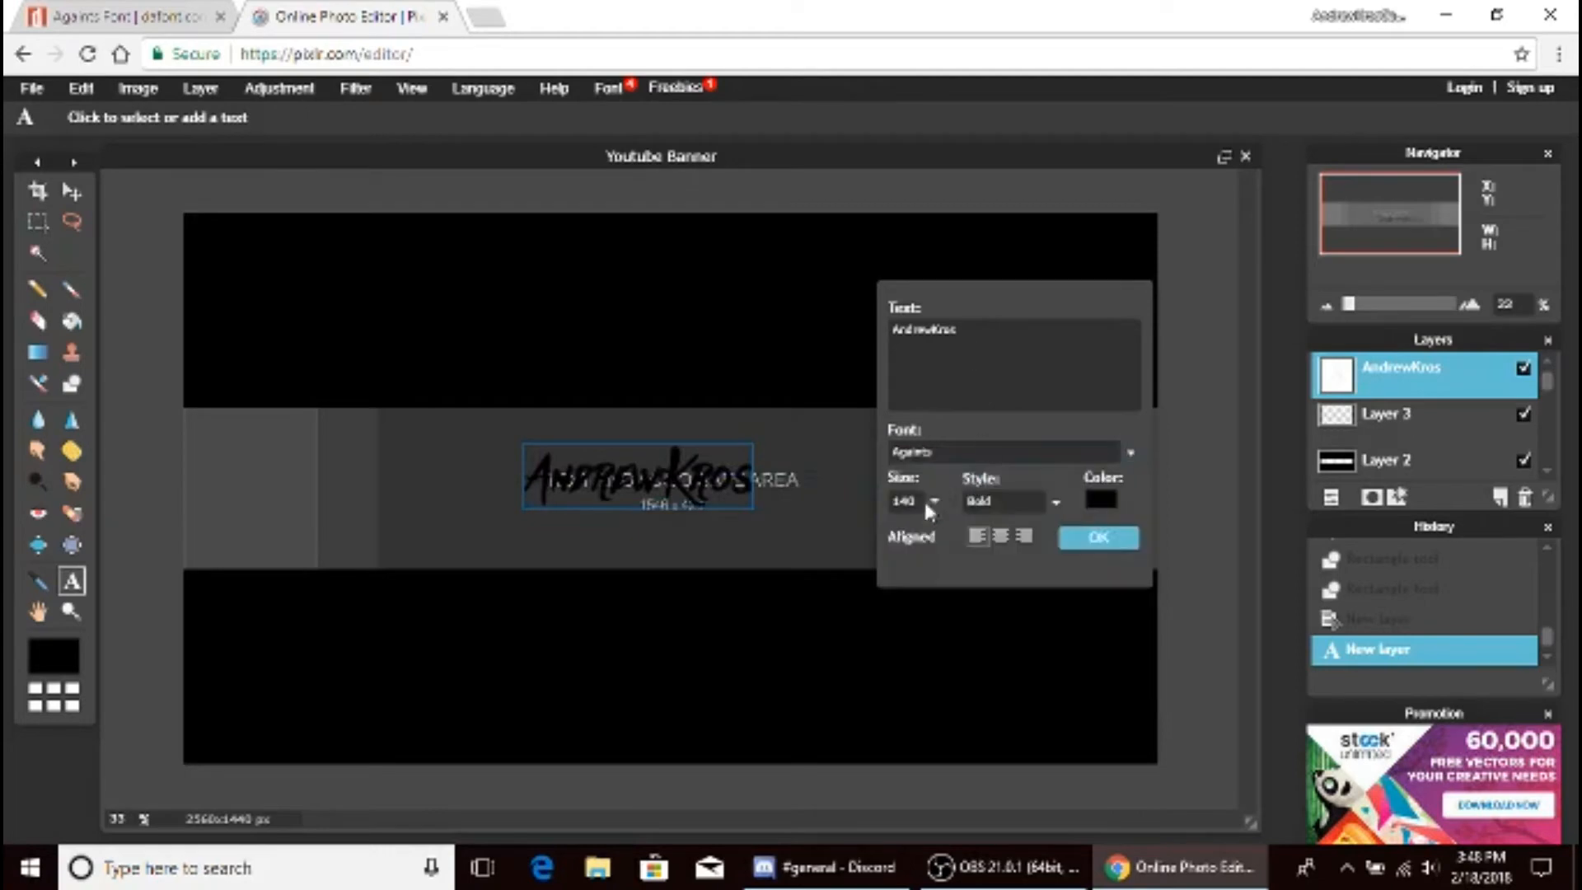
pyautogui.press('BackSpace')
pyautogui.write('8')
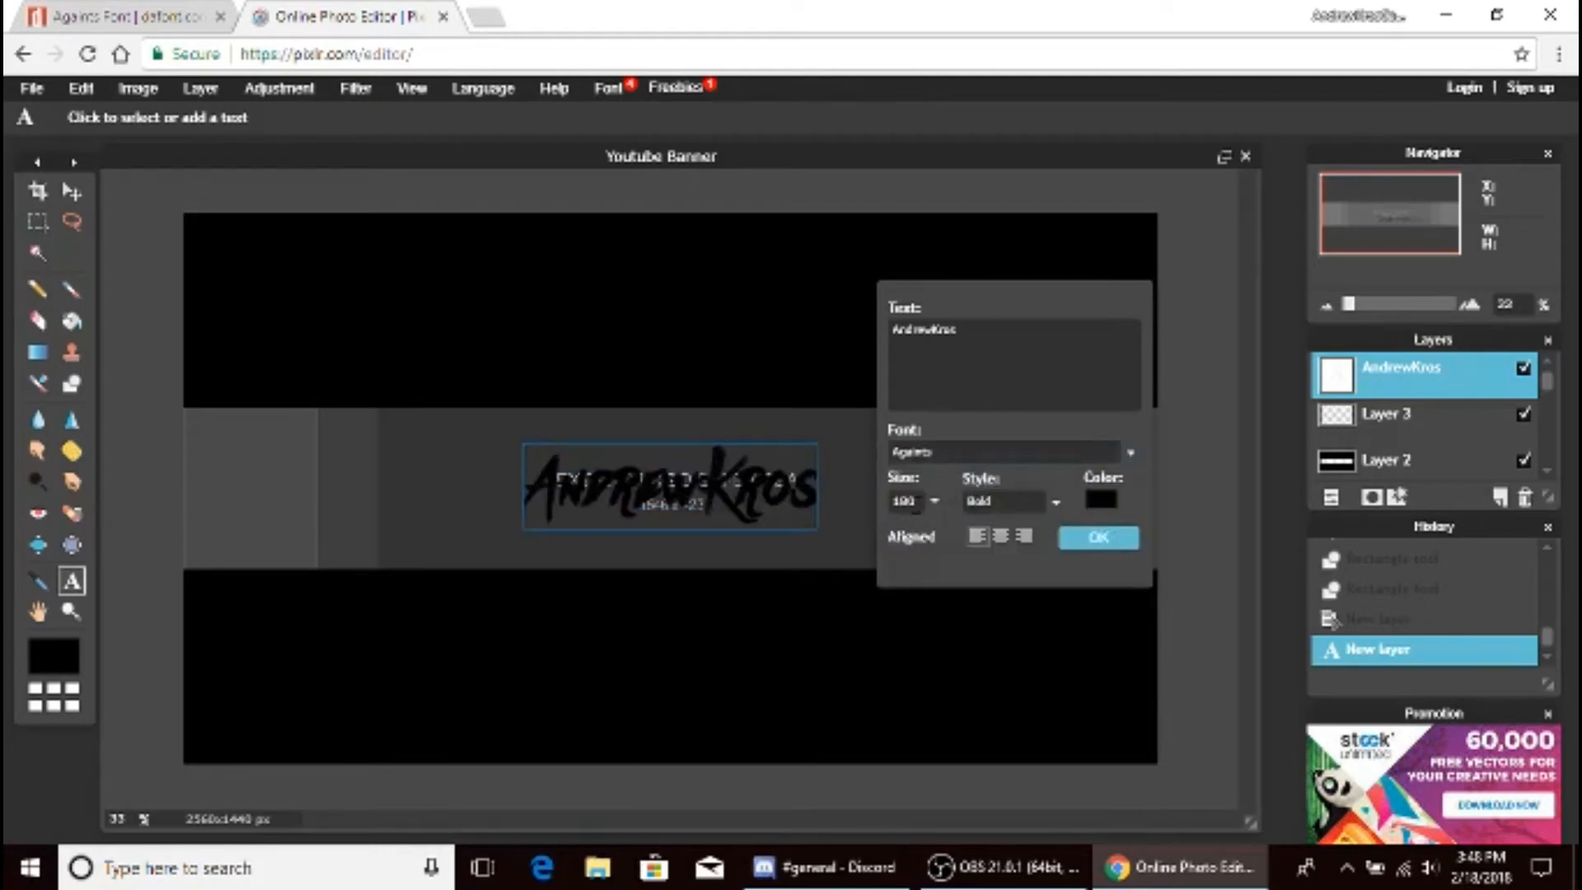
# - Change the channel name text color to white (ffffff)
pyautogui.click(1097, 494)
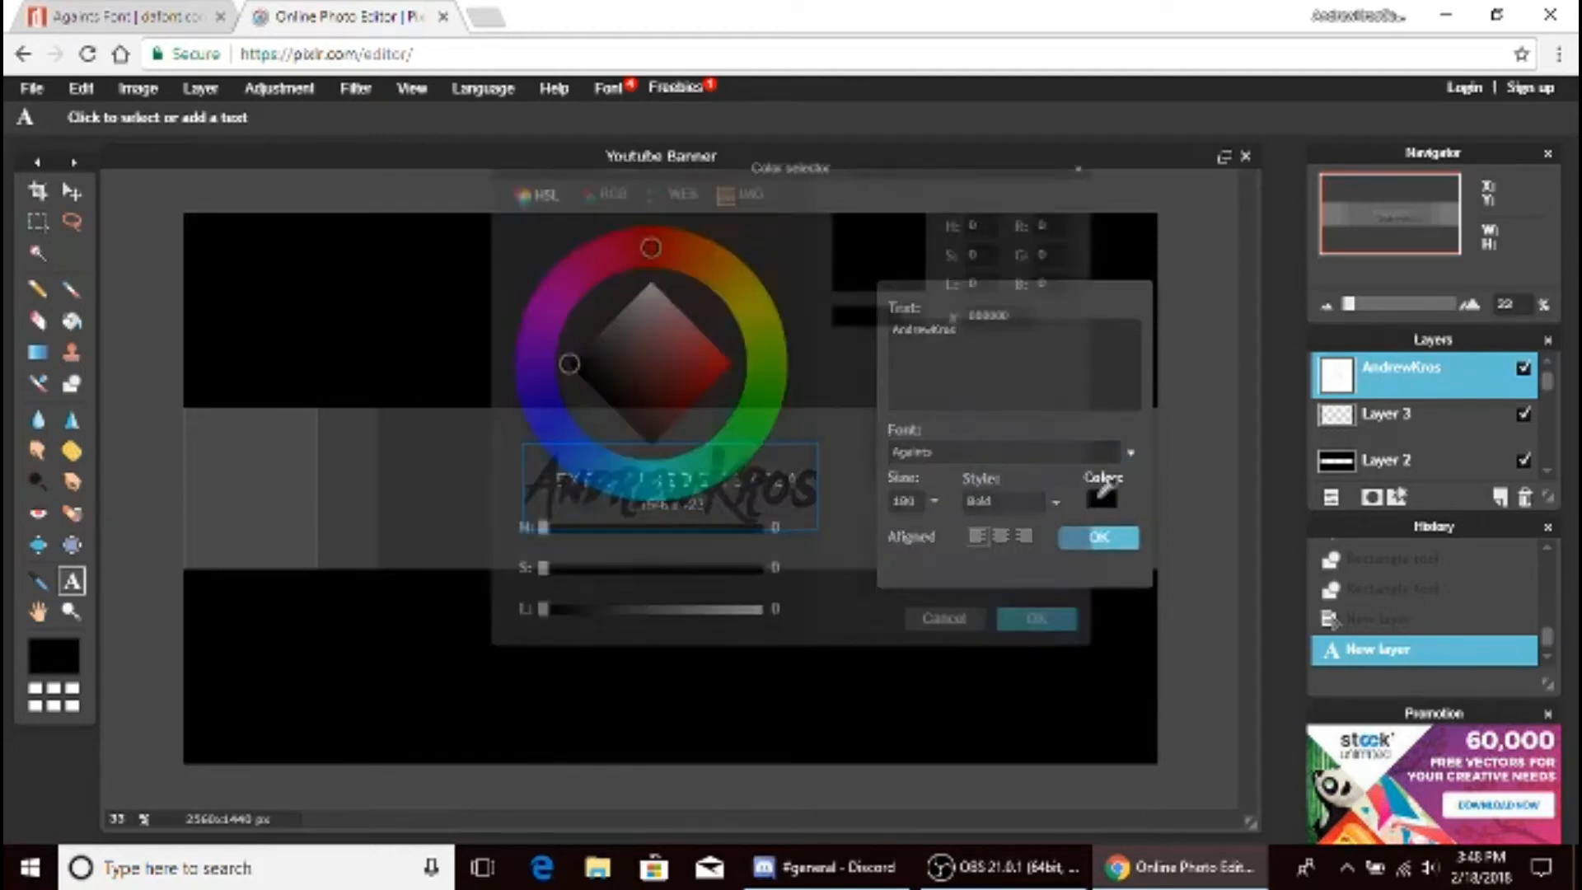
pyautogui.click(650, 285)
pyautogui.moveTo(650, 288); pyautogui.dragTo(669, 270)
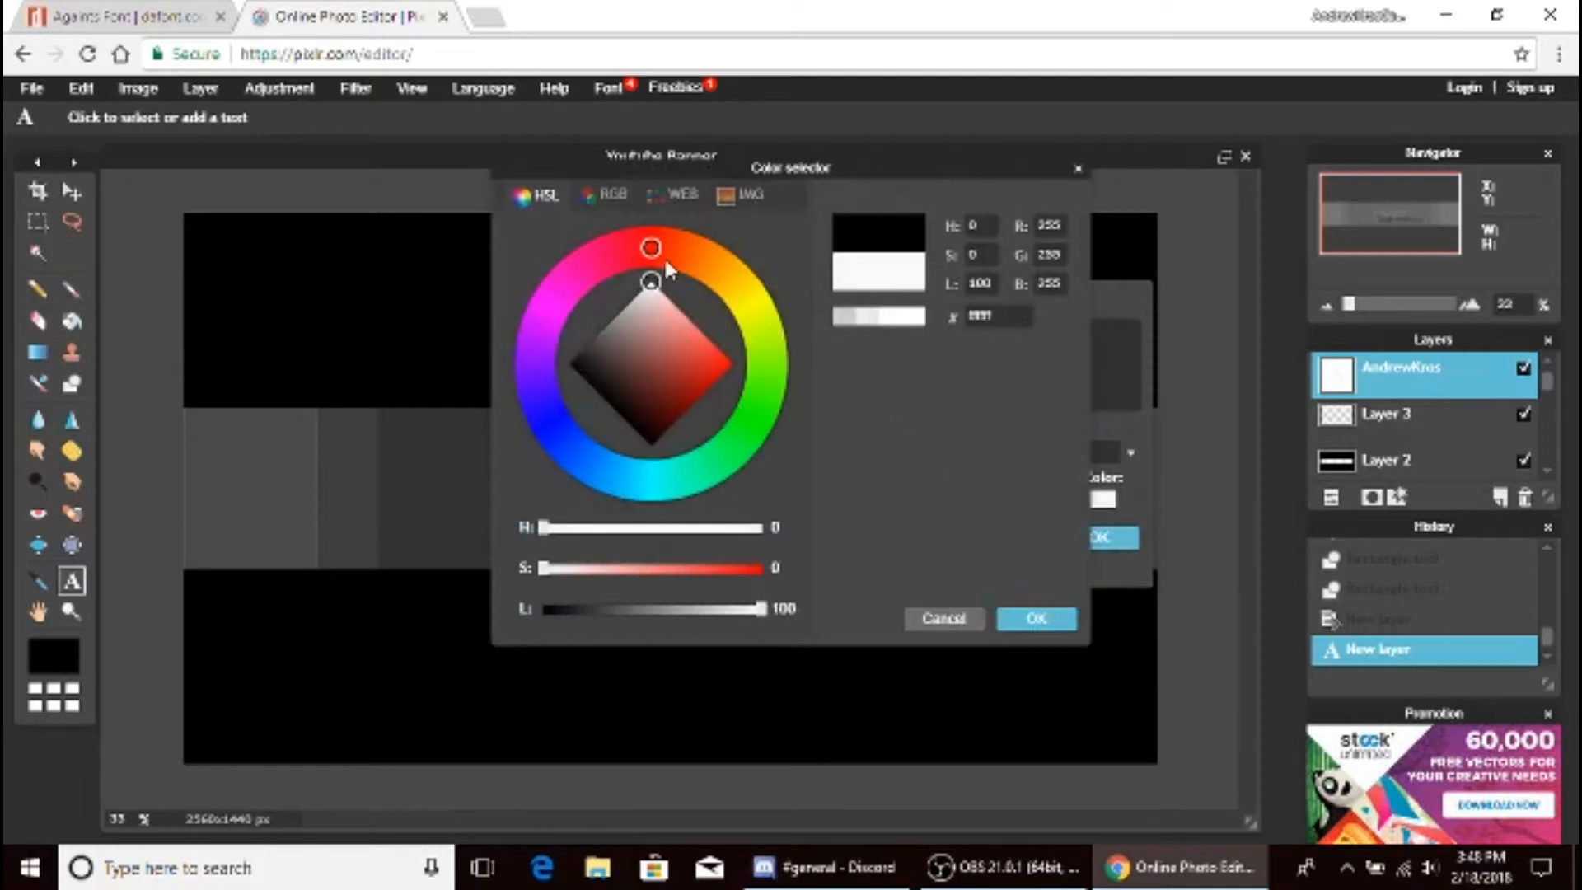
pyautogui.click(1039, 619)
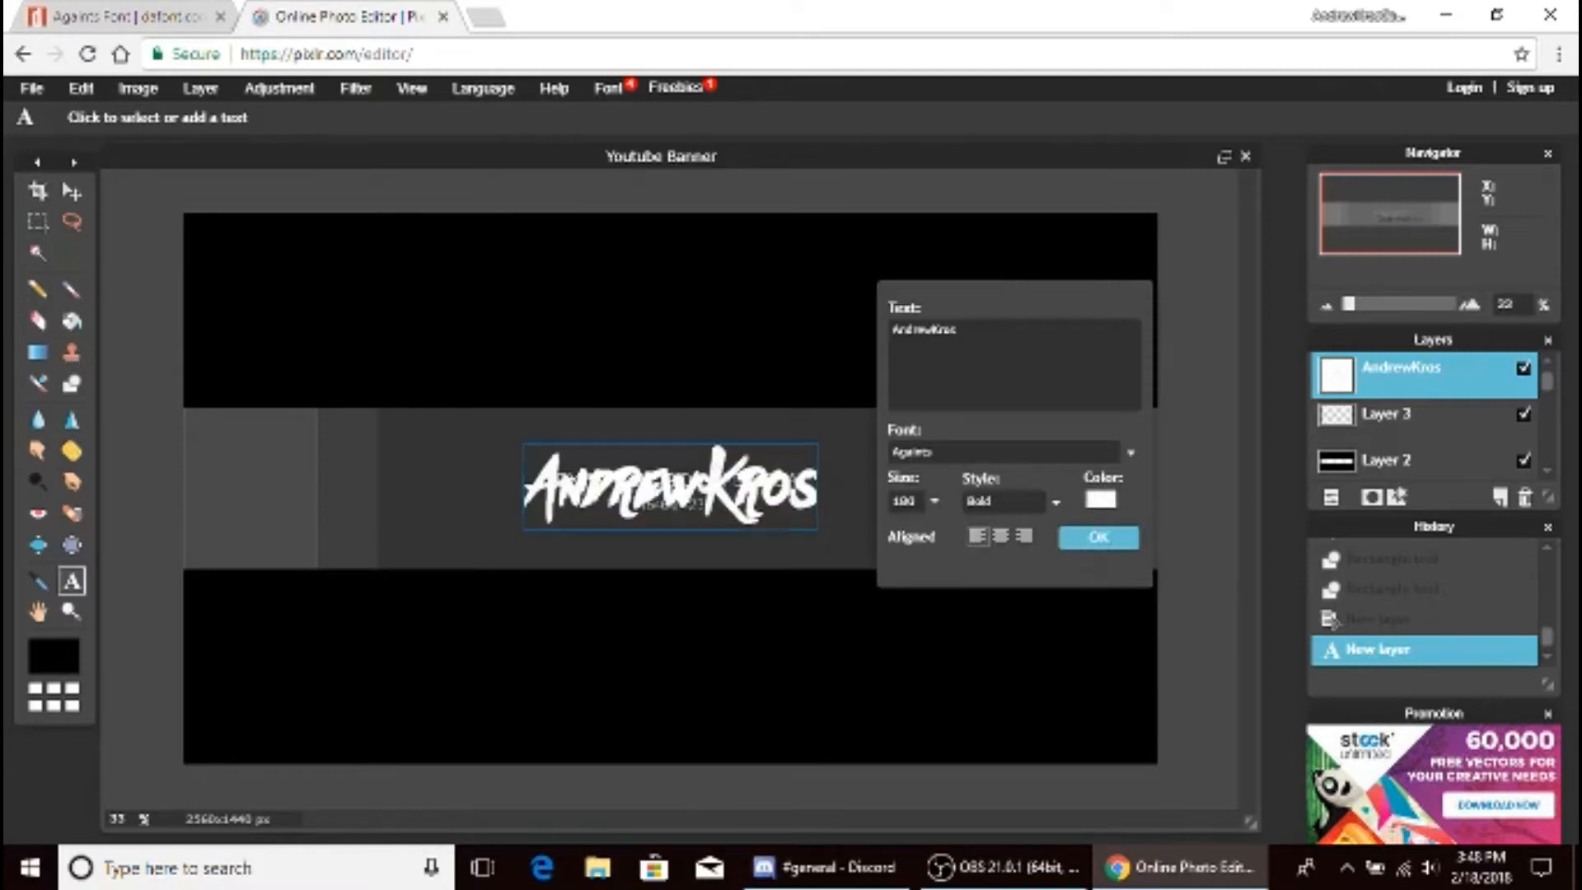
# - Apply the text settings and nudge the channel name slightly to the right over the safe-area label
pyautogui.click(1097, 538)
pyautogui.click(718, 500)
pyautogui.click(1111, 541)
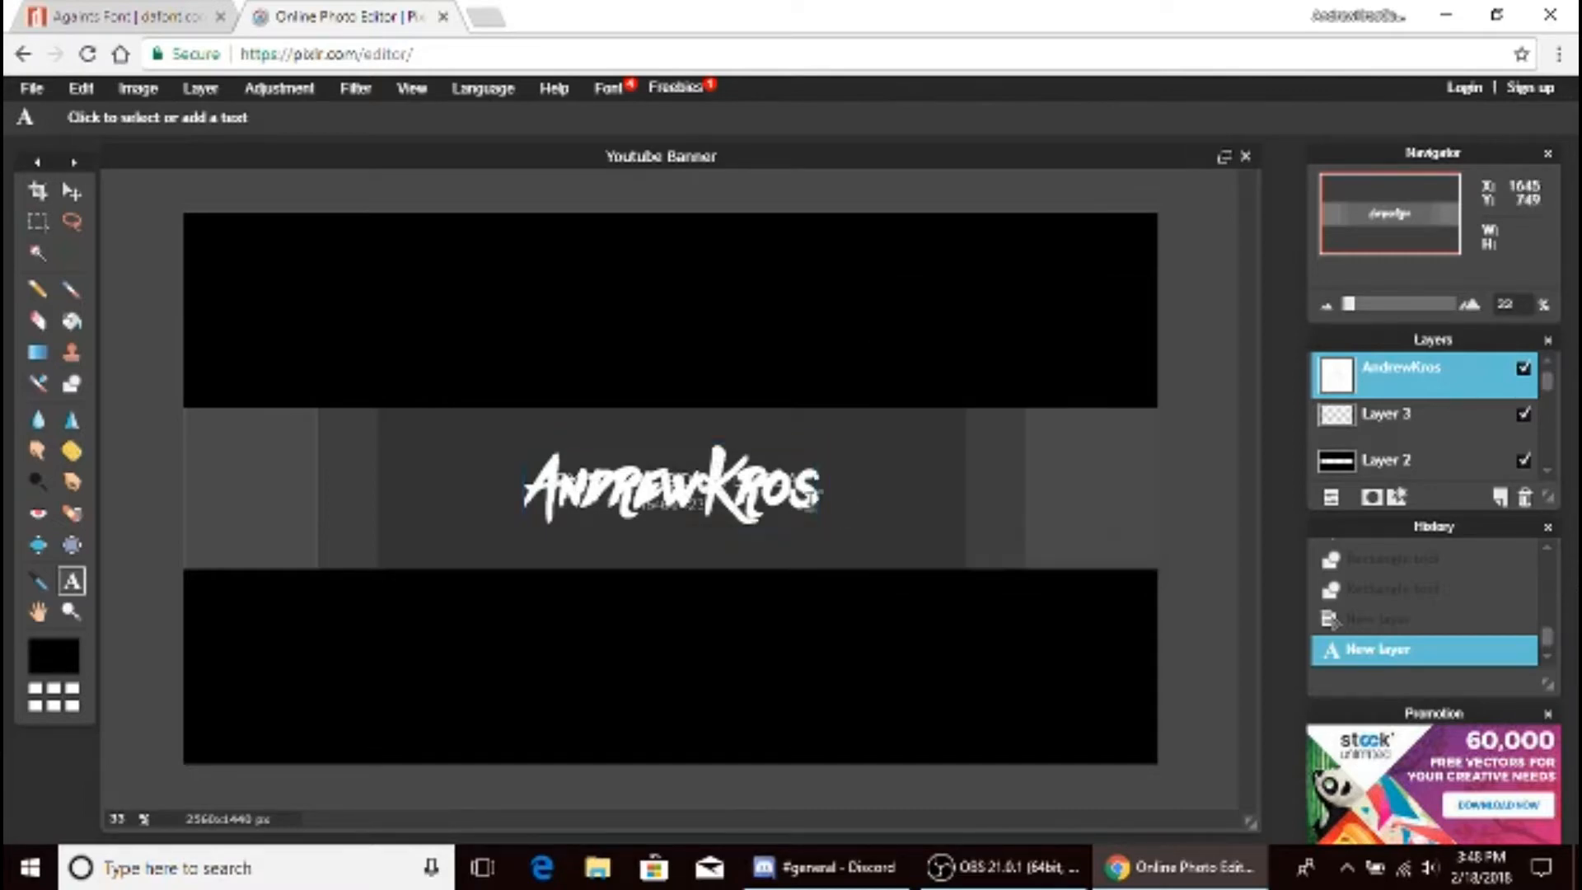
pyautogui.click(711, 490)
pyautogui.moveTo(698, 488); pyautogui.dragTo(703, 486)
pyautogui.click(1075, 542)
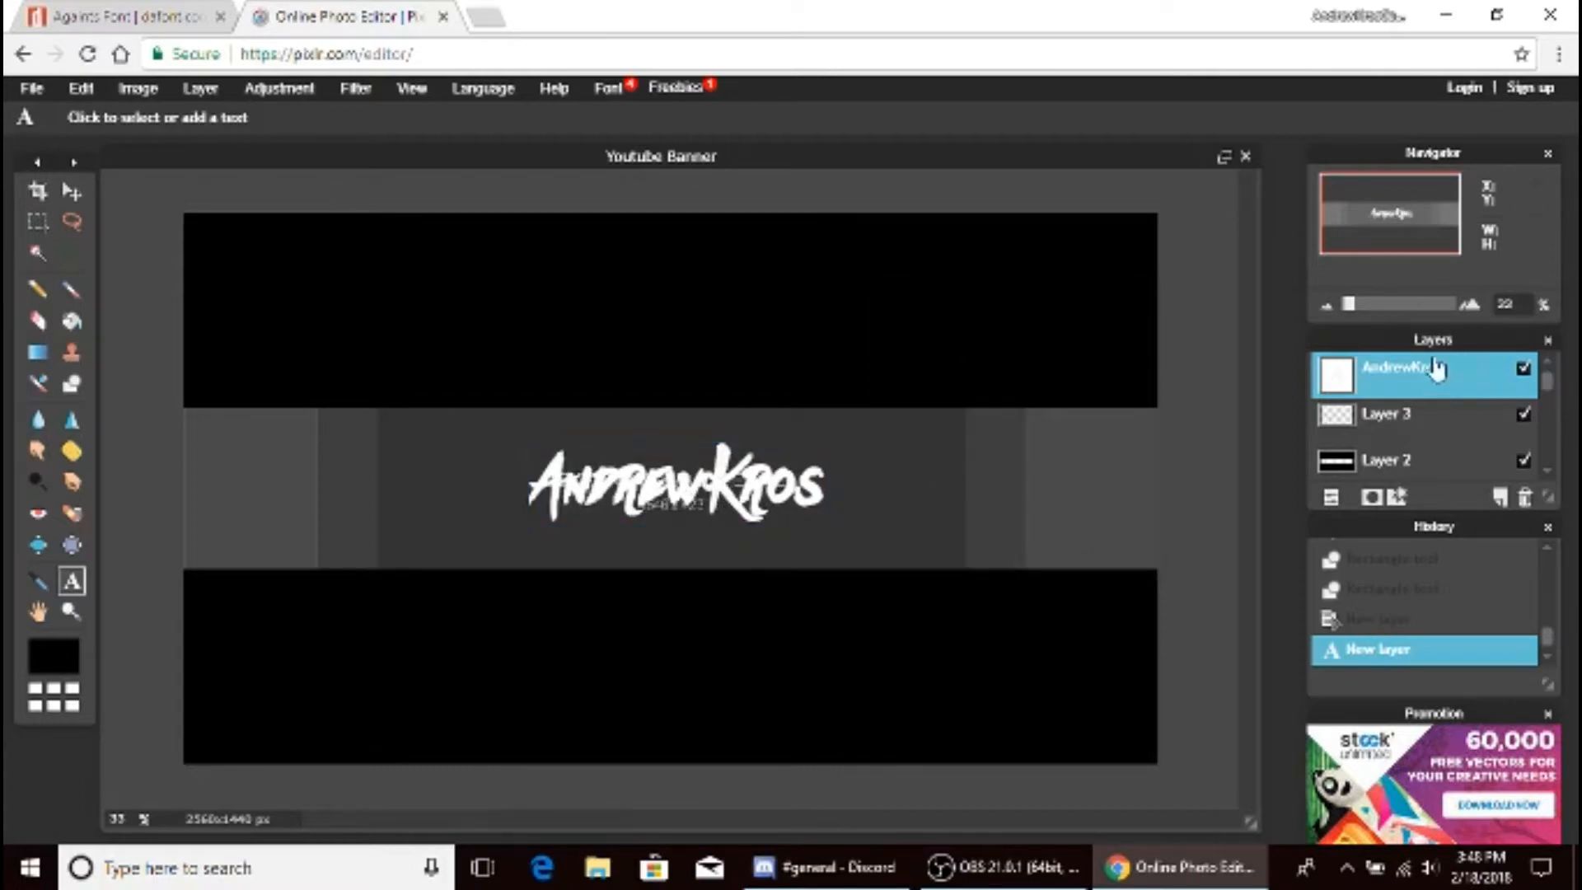
# - Add a drop shadow layer style to the channel name layer with opacity 100 and distance 7
pyautogui.rightClick(1400, 385)
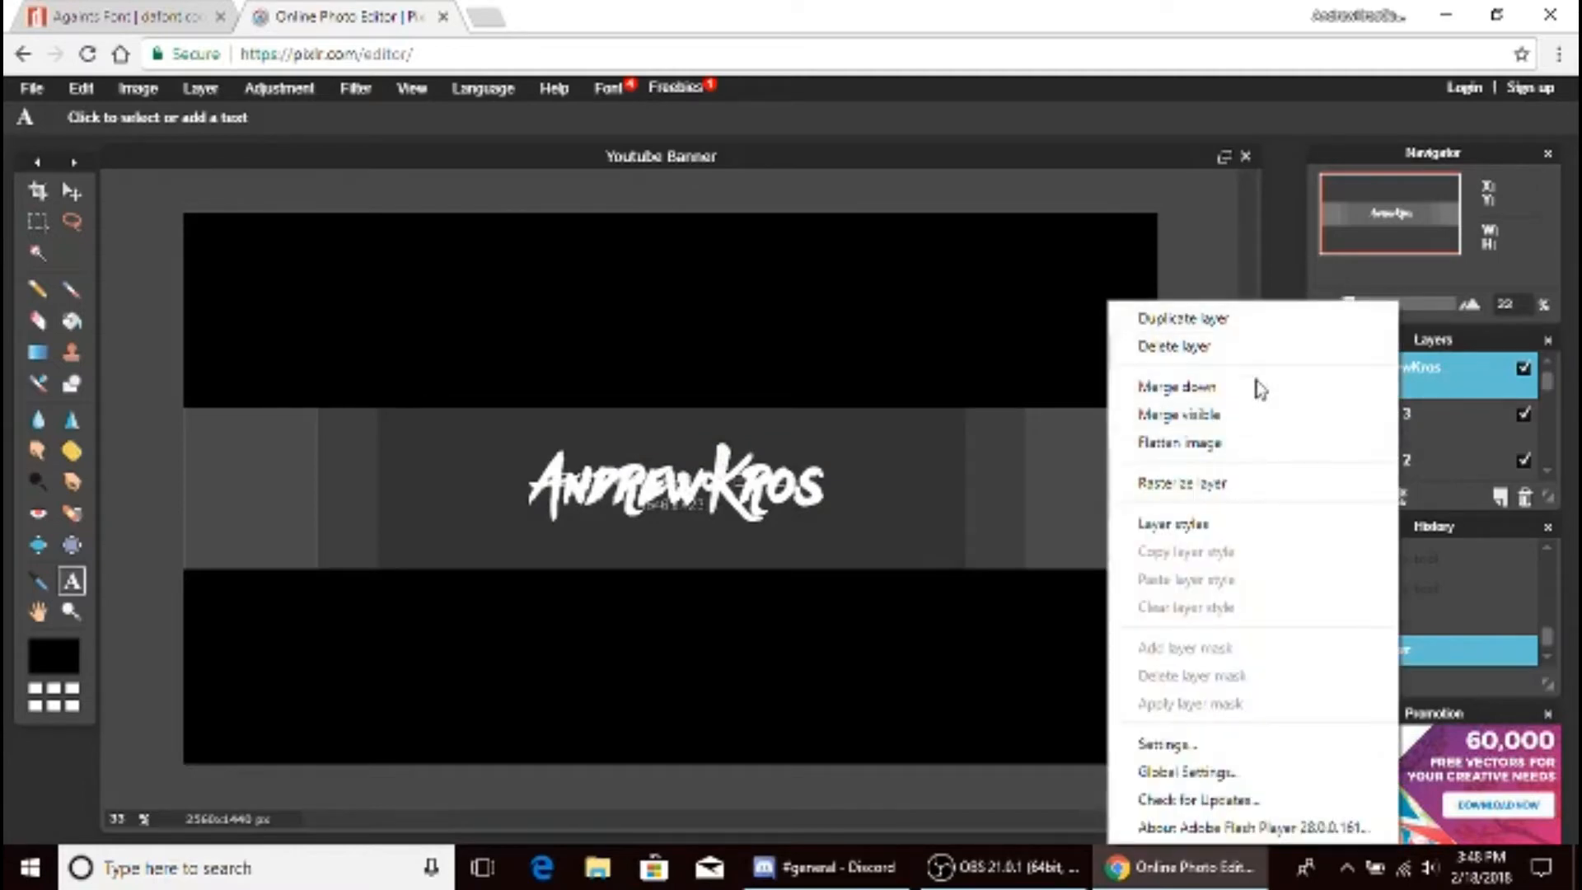
pyautogui.click(1207, 527)
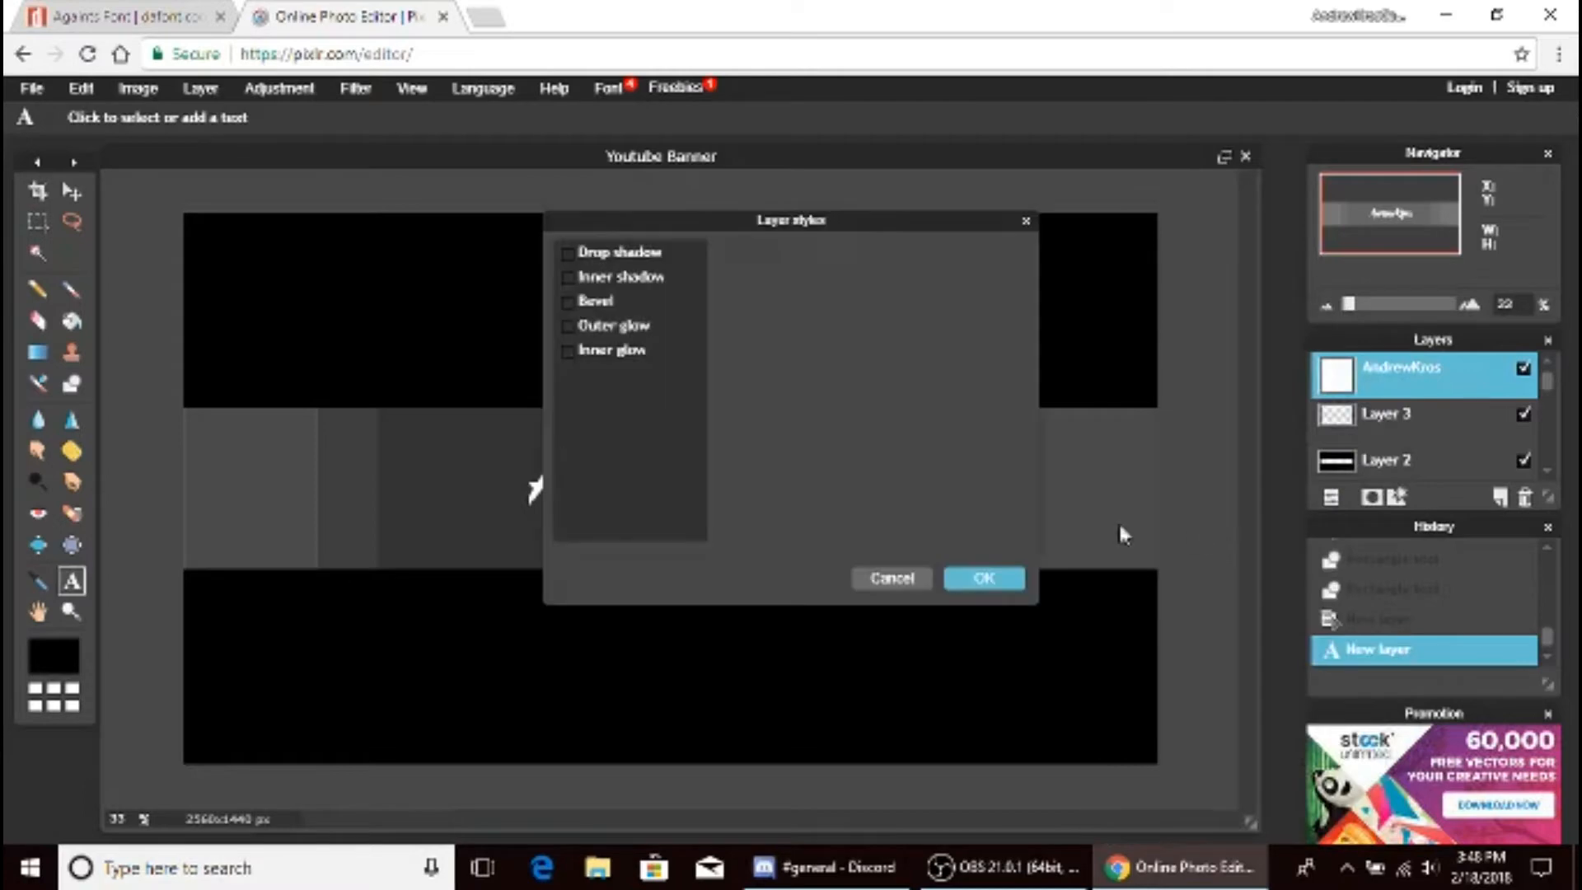
pyautogui.moveTo(815, 231); pyautogui.dragTo(1108, 170)
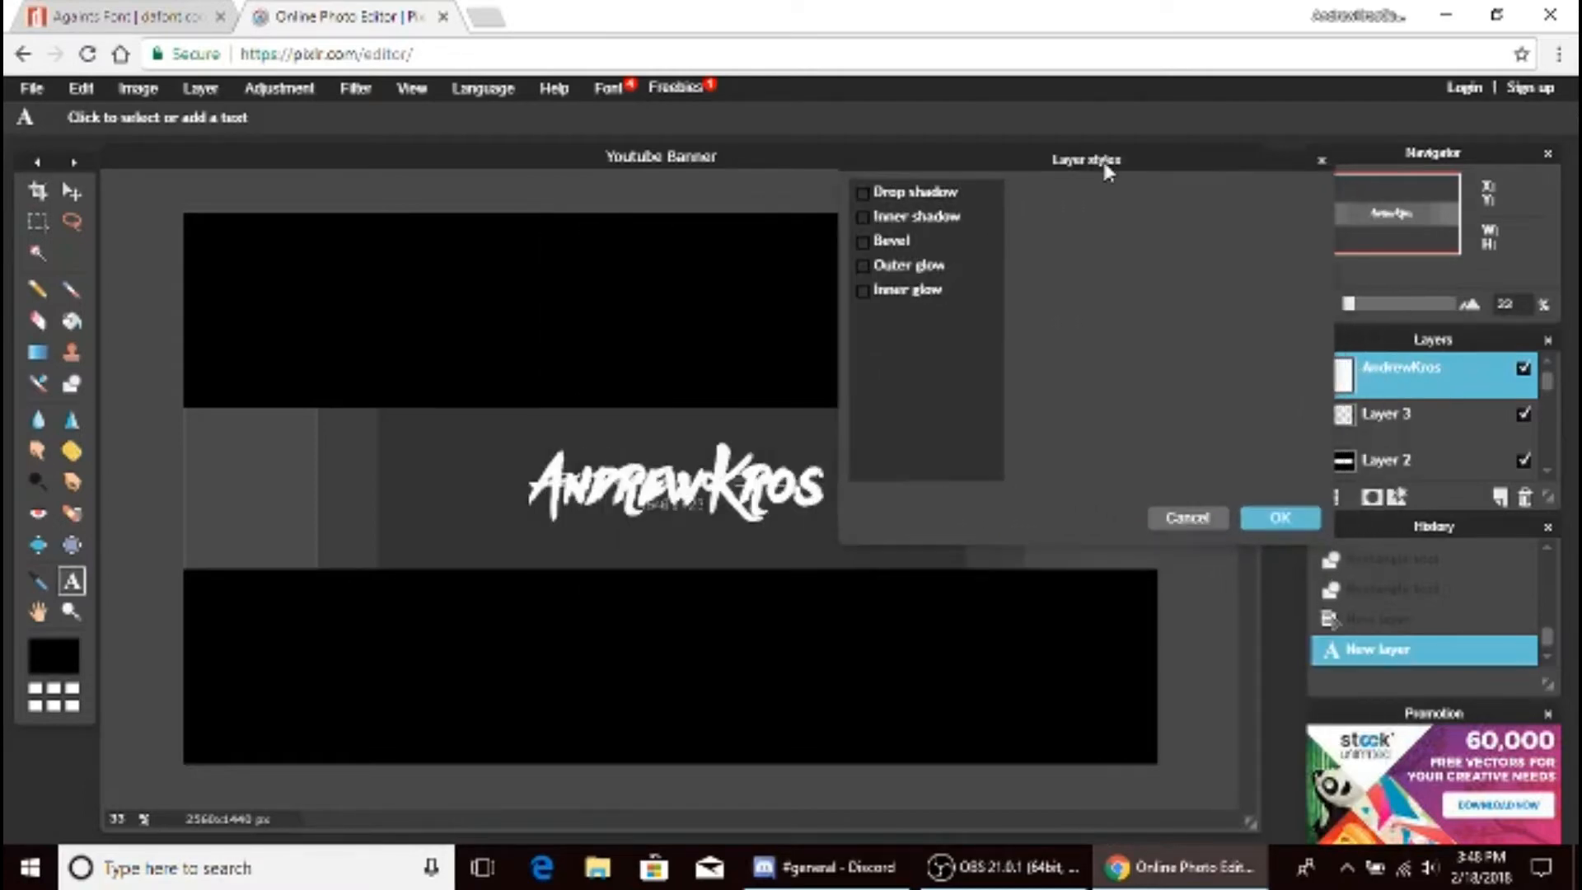
pyautogui.click(909, 196)
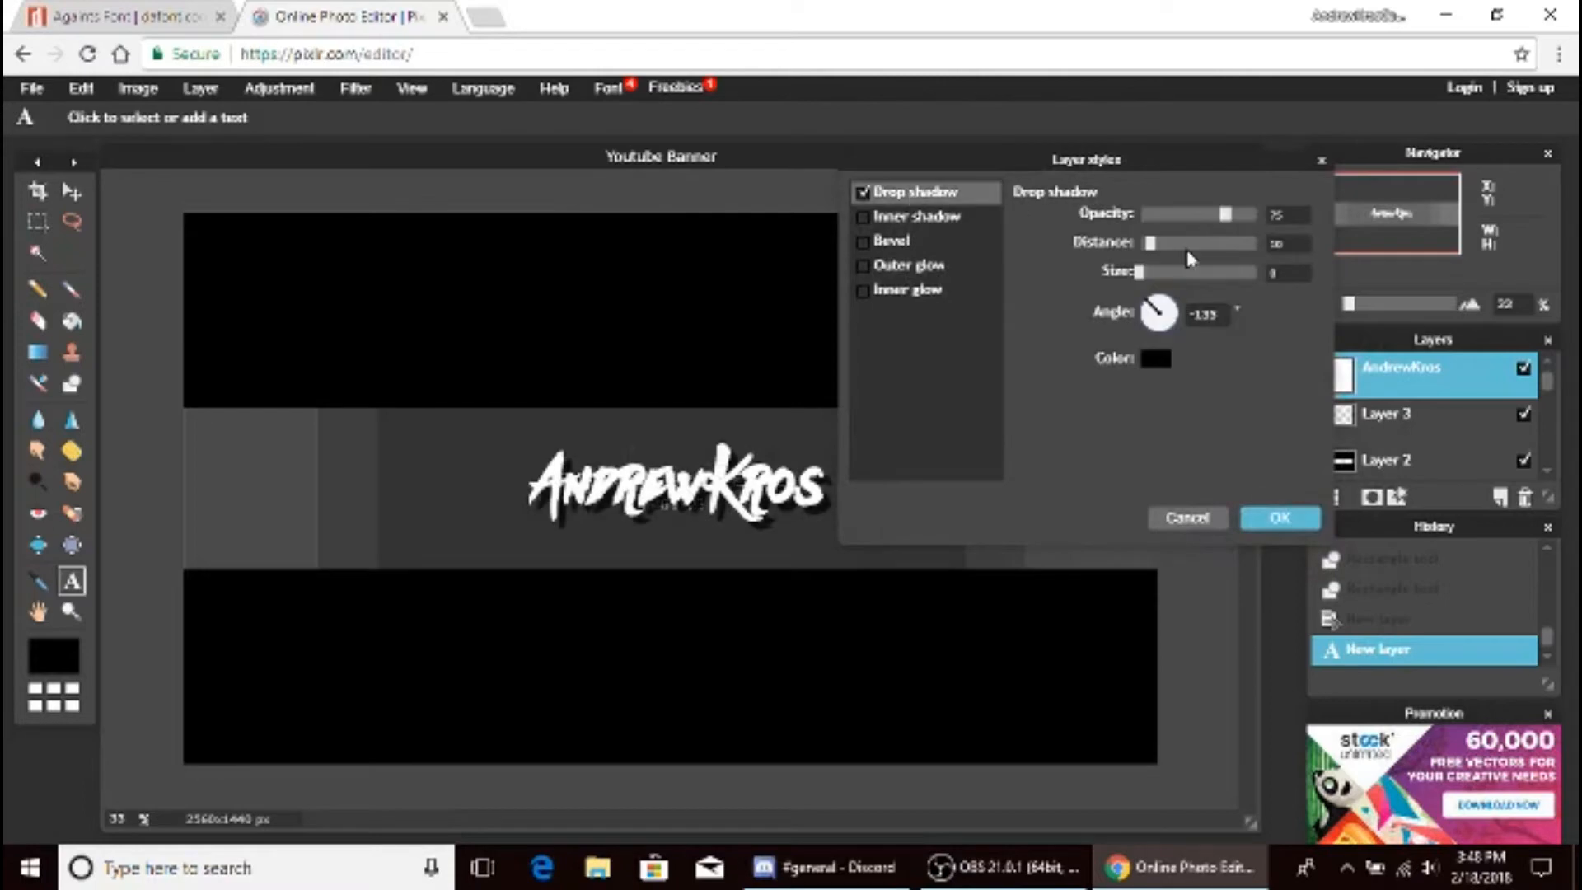
pyautogui.moveTo(1178, 183); pyautogui.dragTo(1519, 340)
pyautogui.moveTo(1318, 356); pyautogui.dragTo(1312, 359)
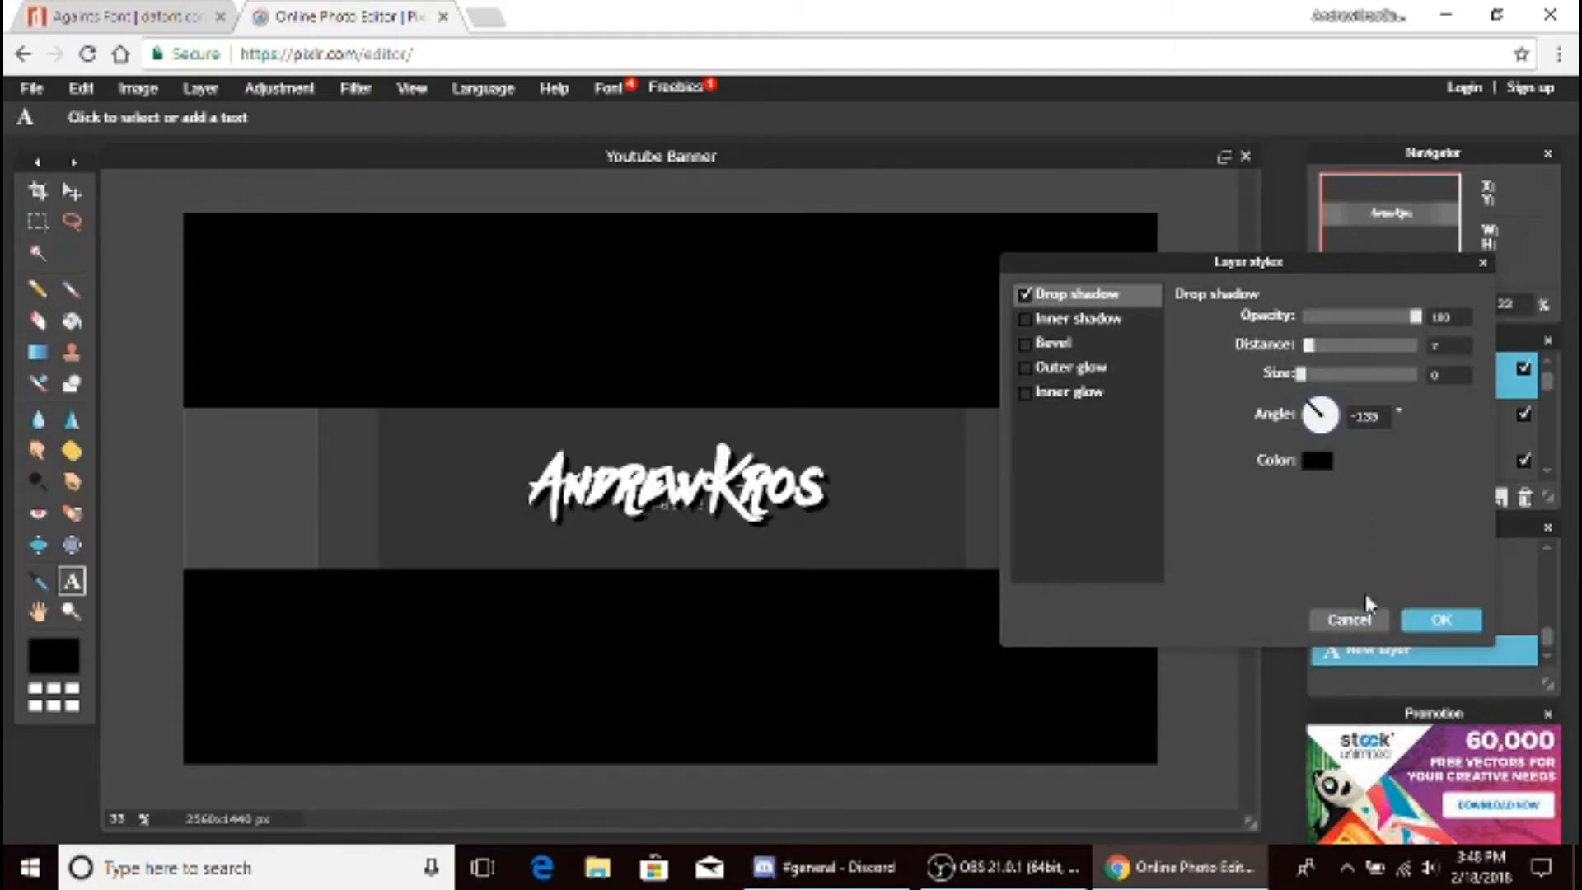
pyautogui.click(1437, 621)
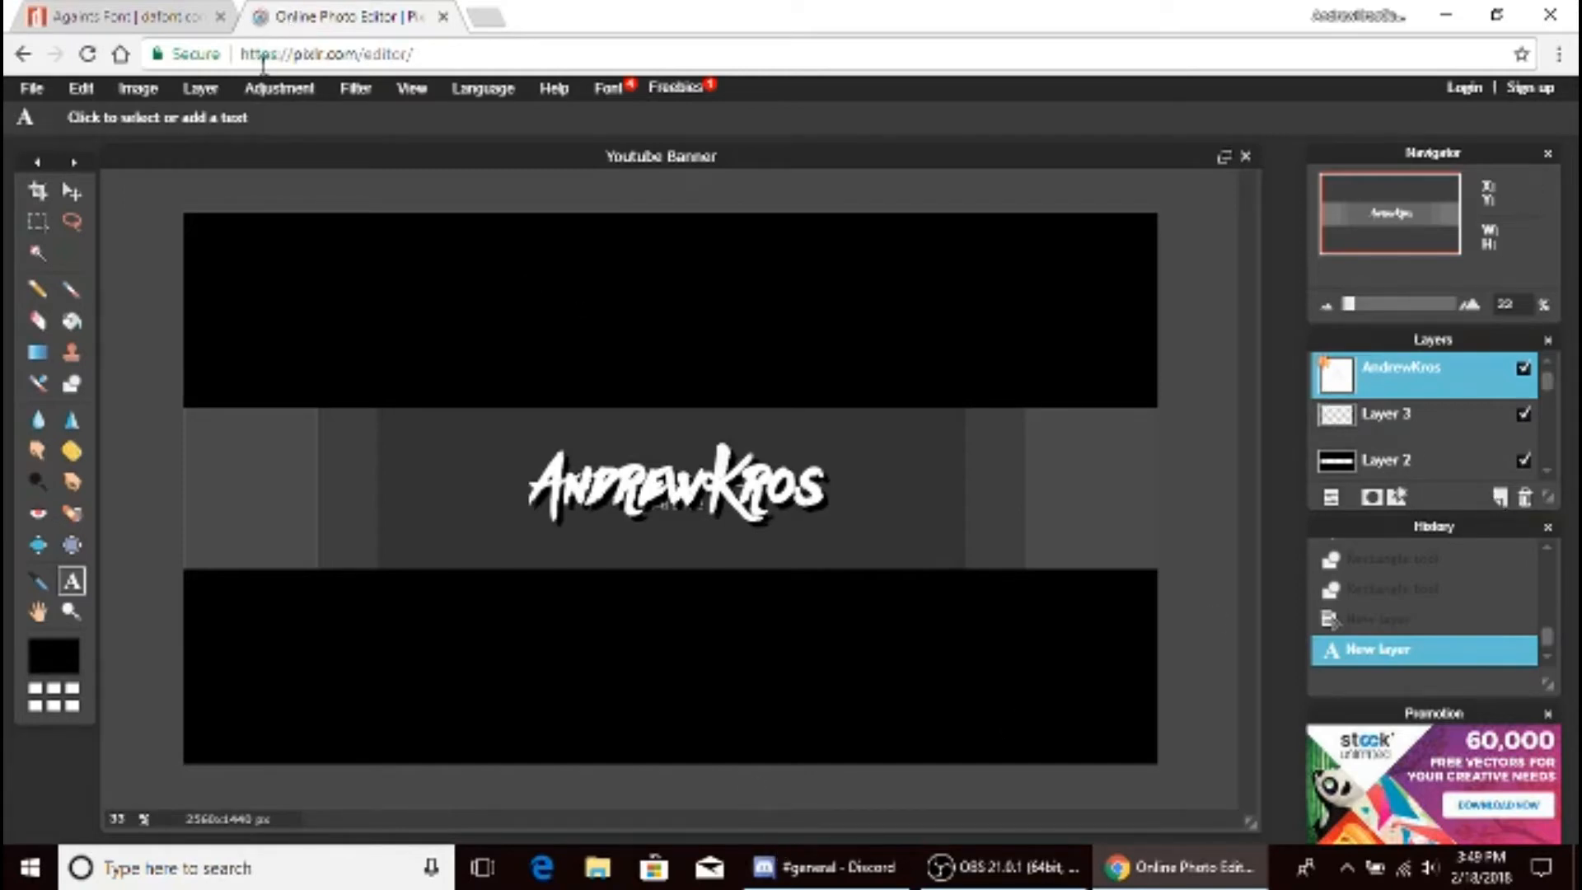
# - Delete the surplus extra layer and open instagram-png-instagram-png-logo-800 from the Images folder as a layer
pyautogui.click(214, 88)
pyautogui.click(216, 156)
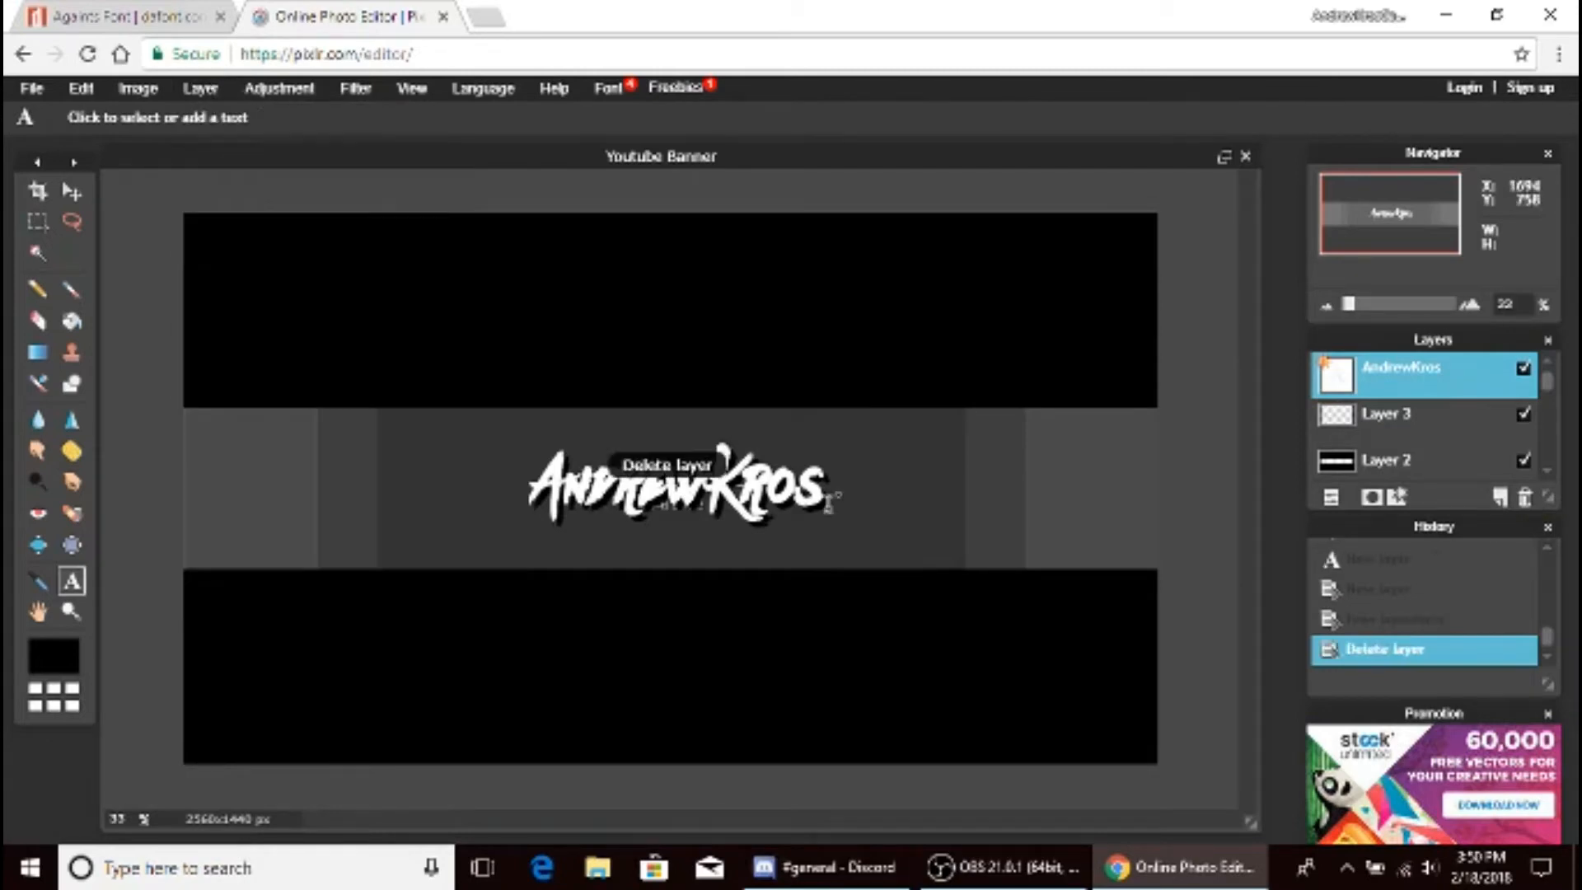
pyautogui.click(154, 93)
pyautogui.moveTo(87, 86)
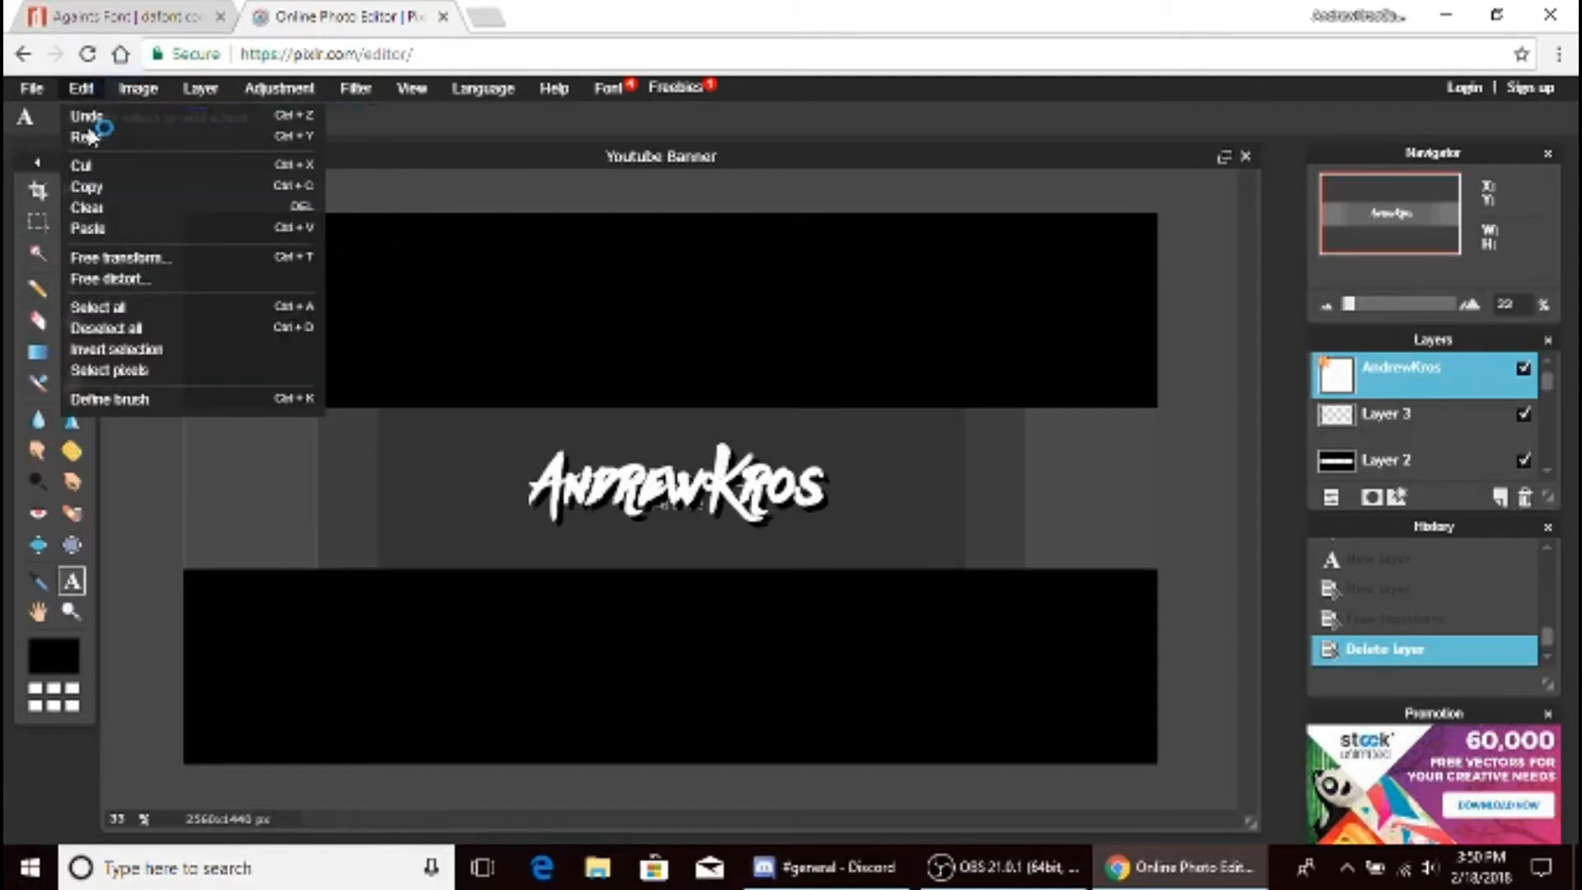
pyautogui.moveTo(203, 93)
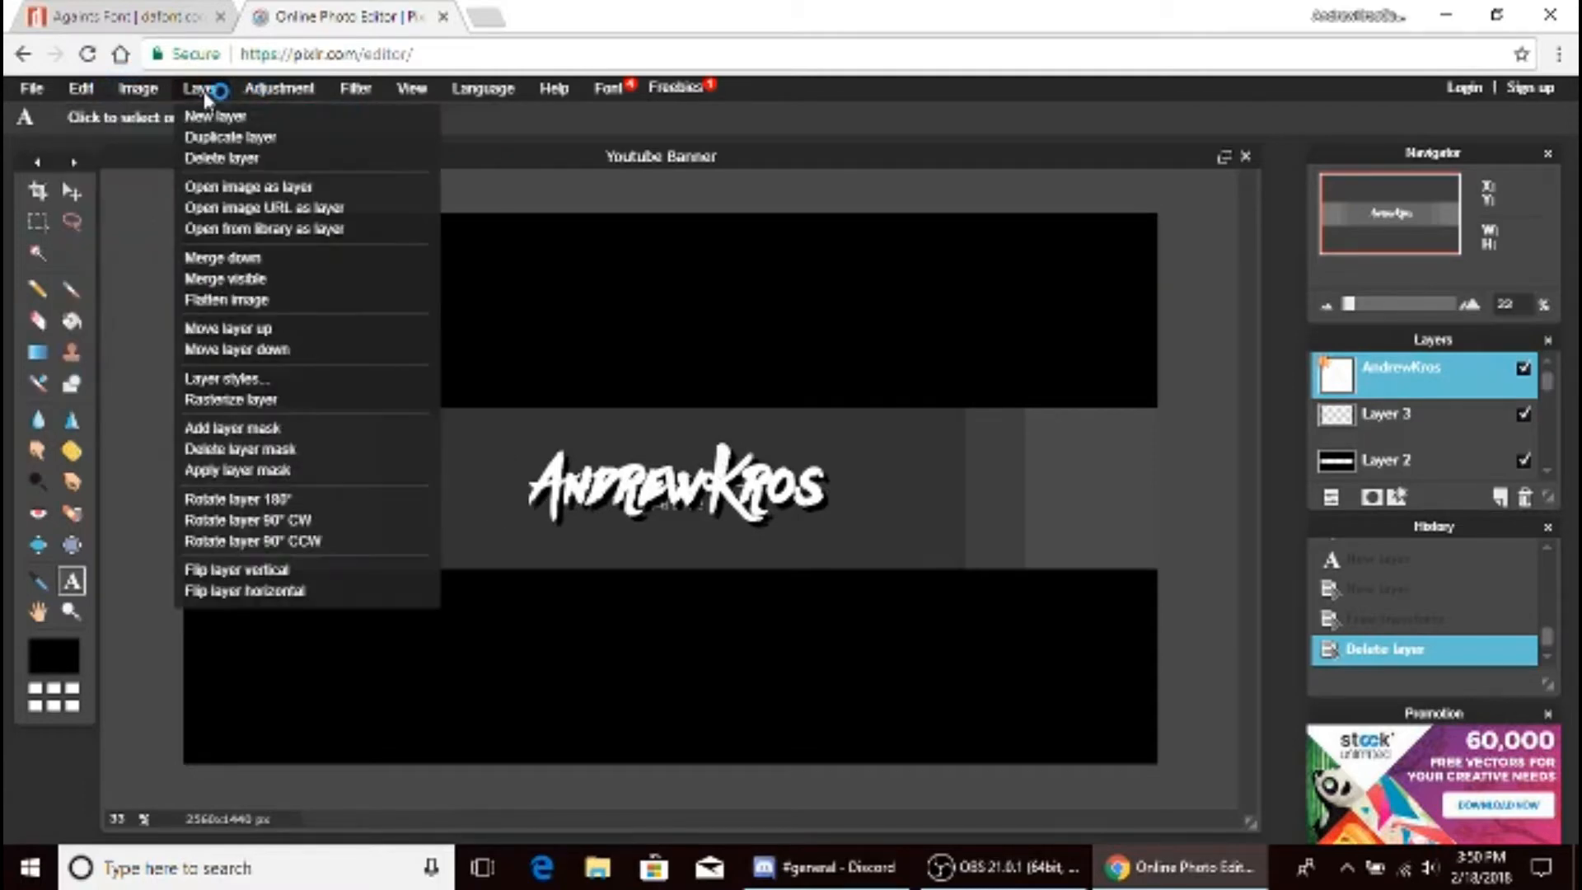
pyautogui.click(264, 188)
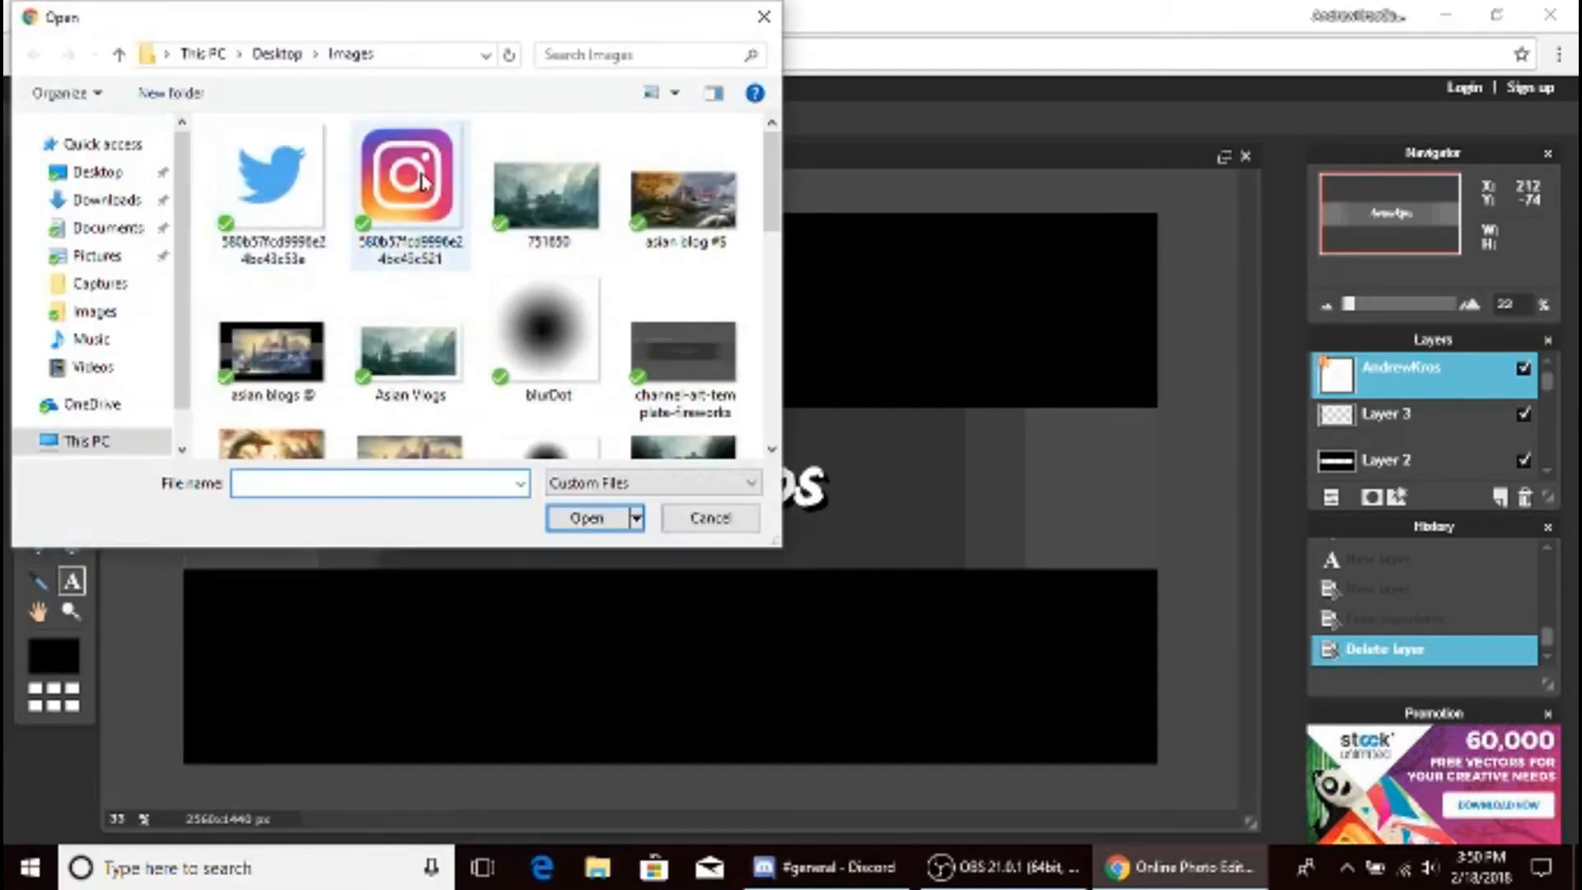
pyautogui.scroll(-5, 422, 181)
pyautogui.scroll(2, 477, 357)
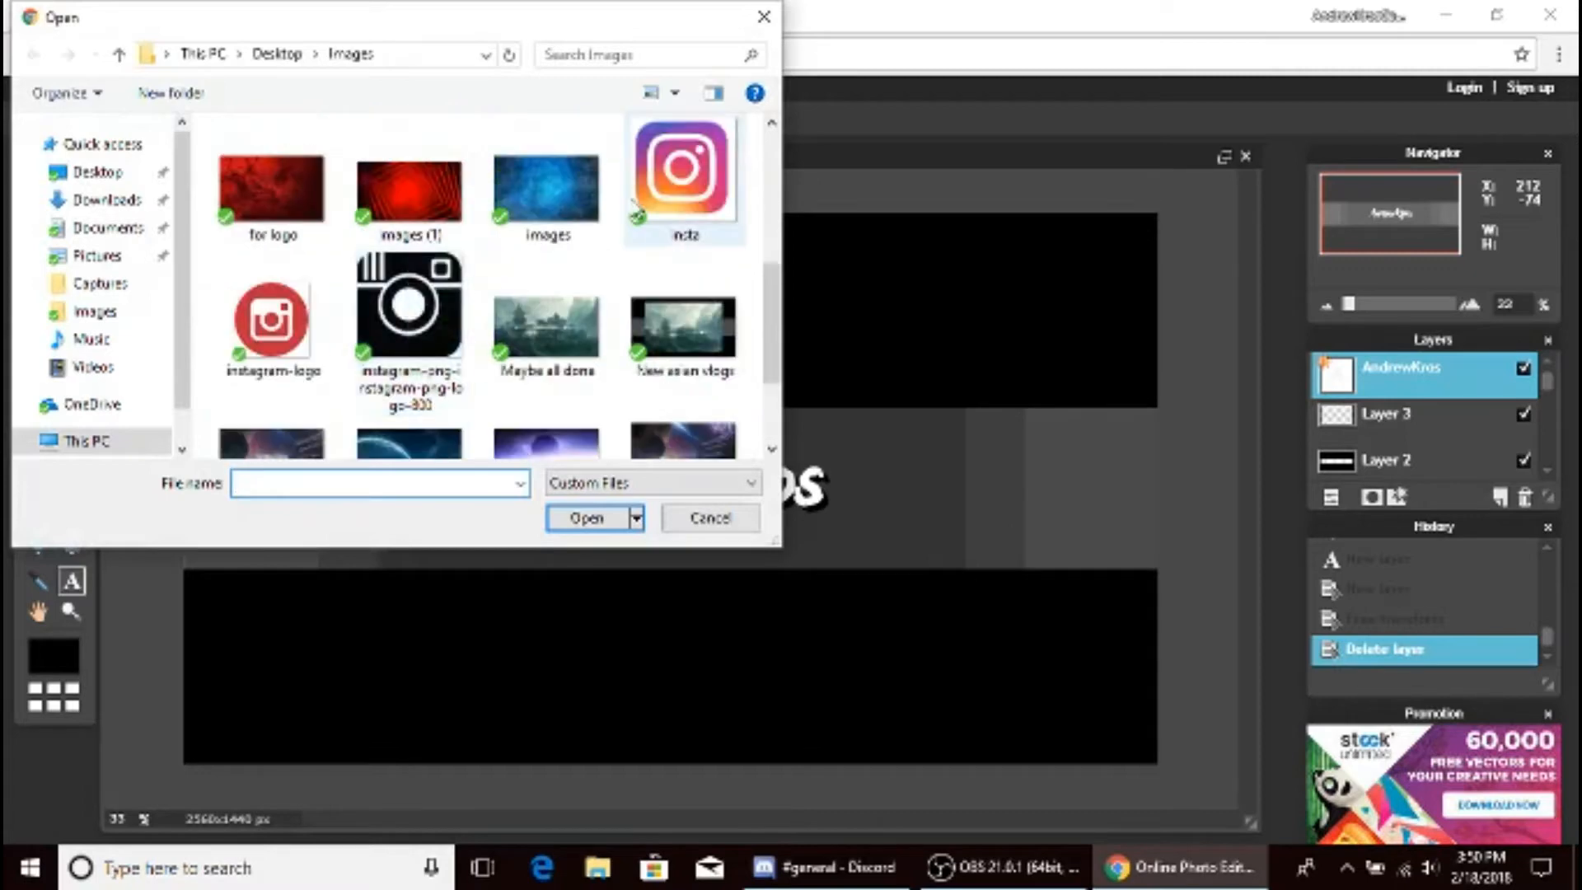
pyautogui.scroll(2, 727, 206)
pyautogui.scroll(1, 416, 307)
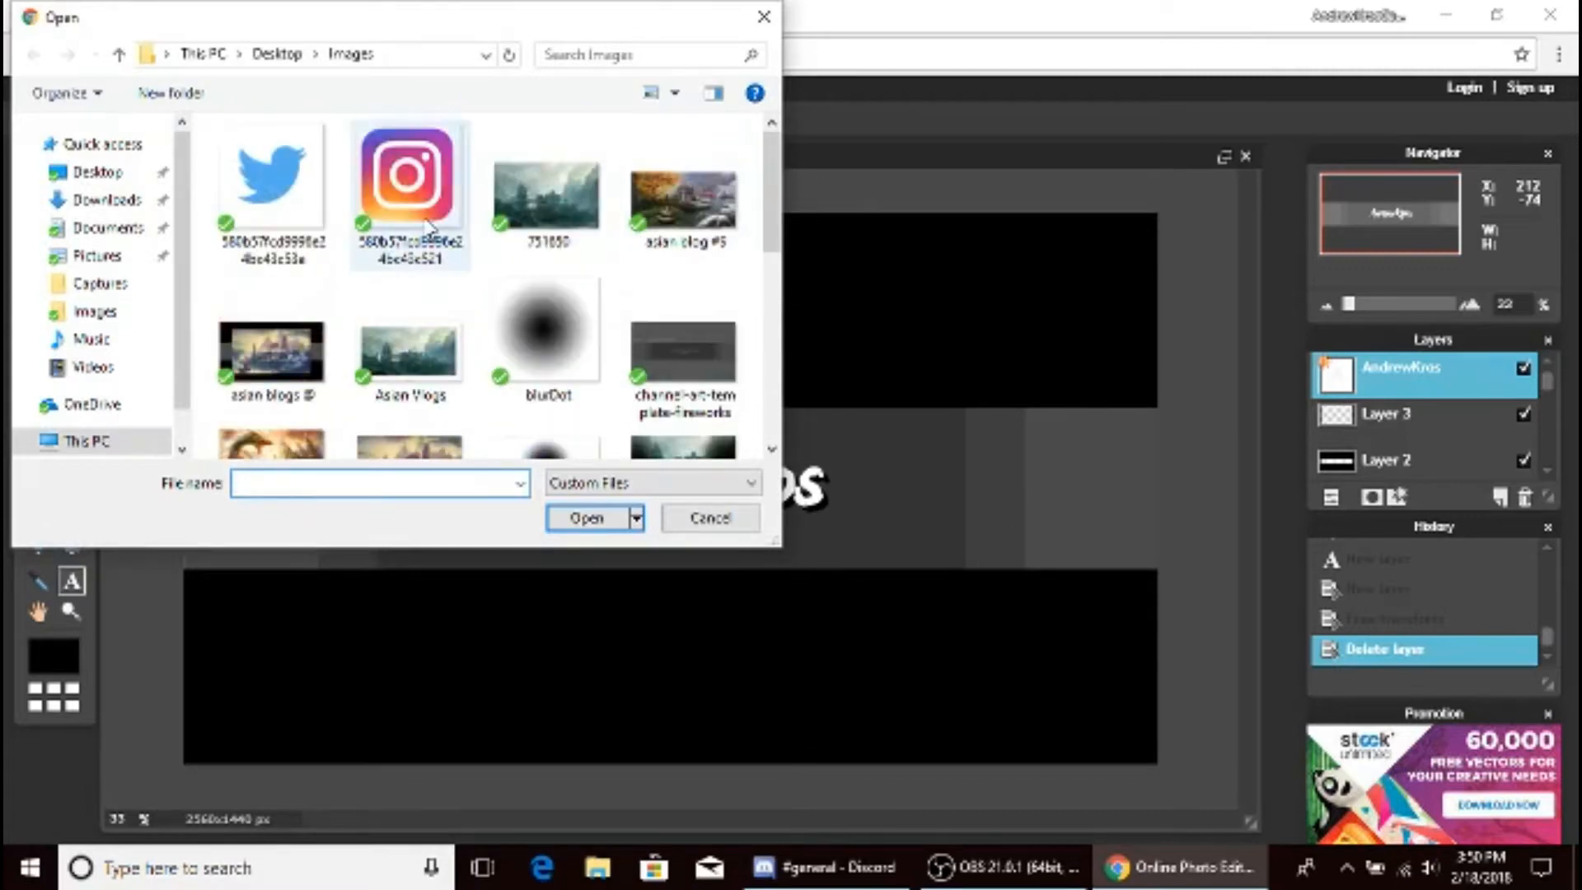
pyautogui.scroll(-3, 416, 306)
pyautogui.click(416, 307)
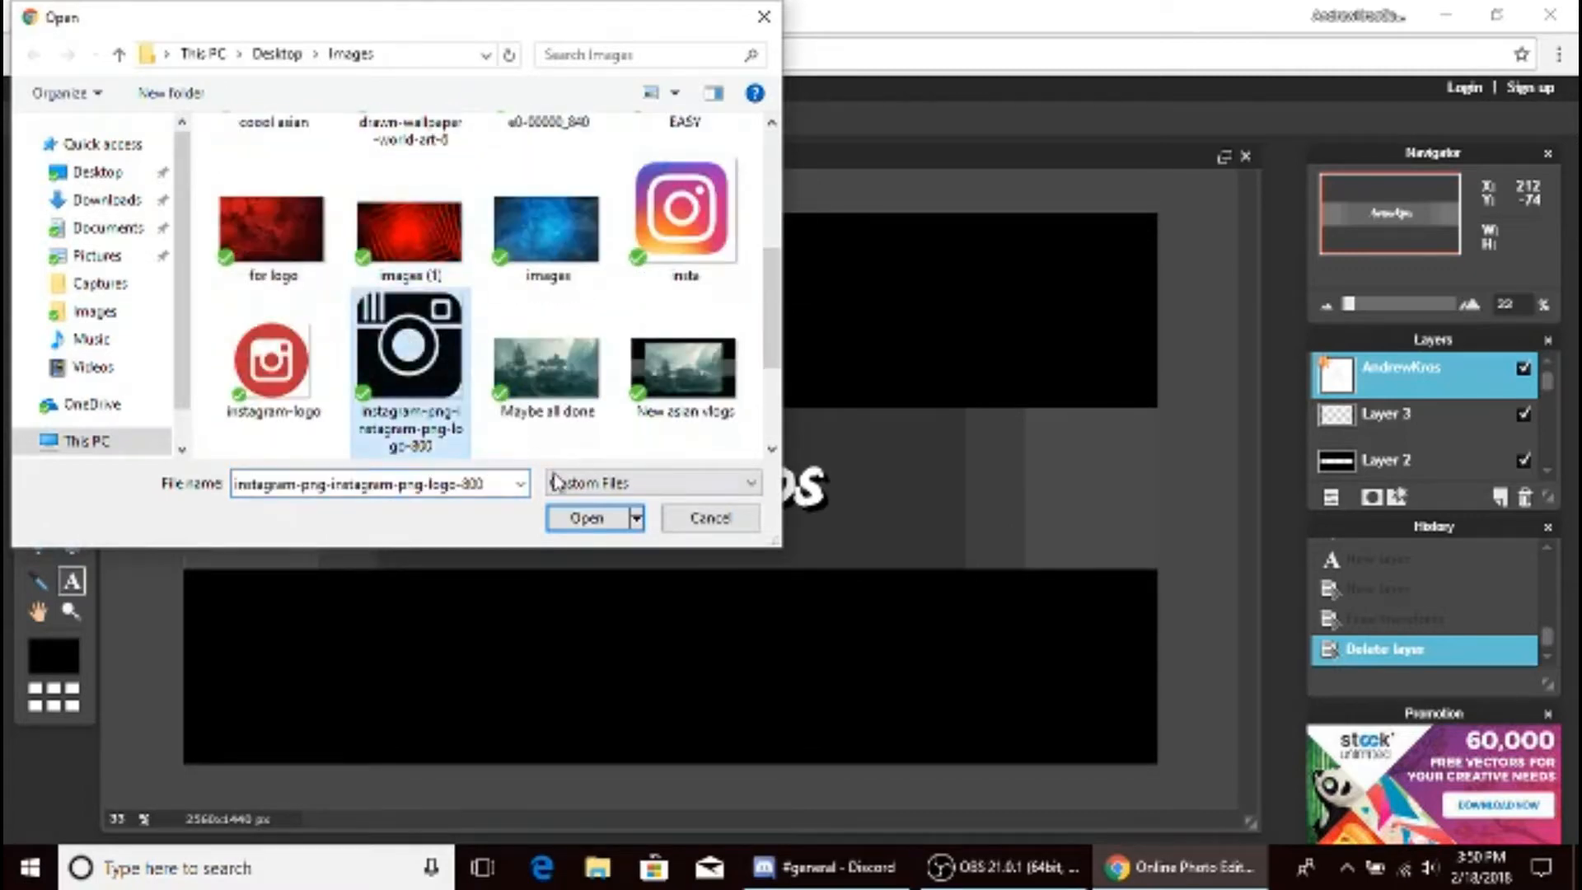
pyautogui.click(586, 518)
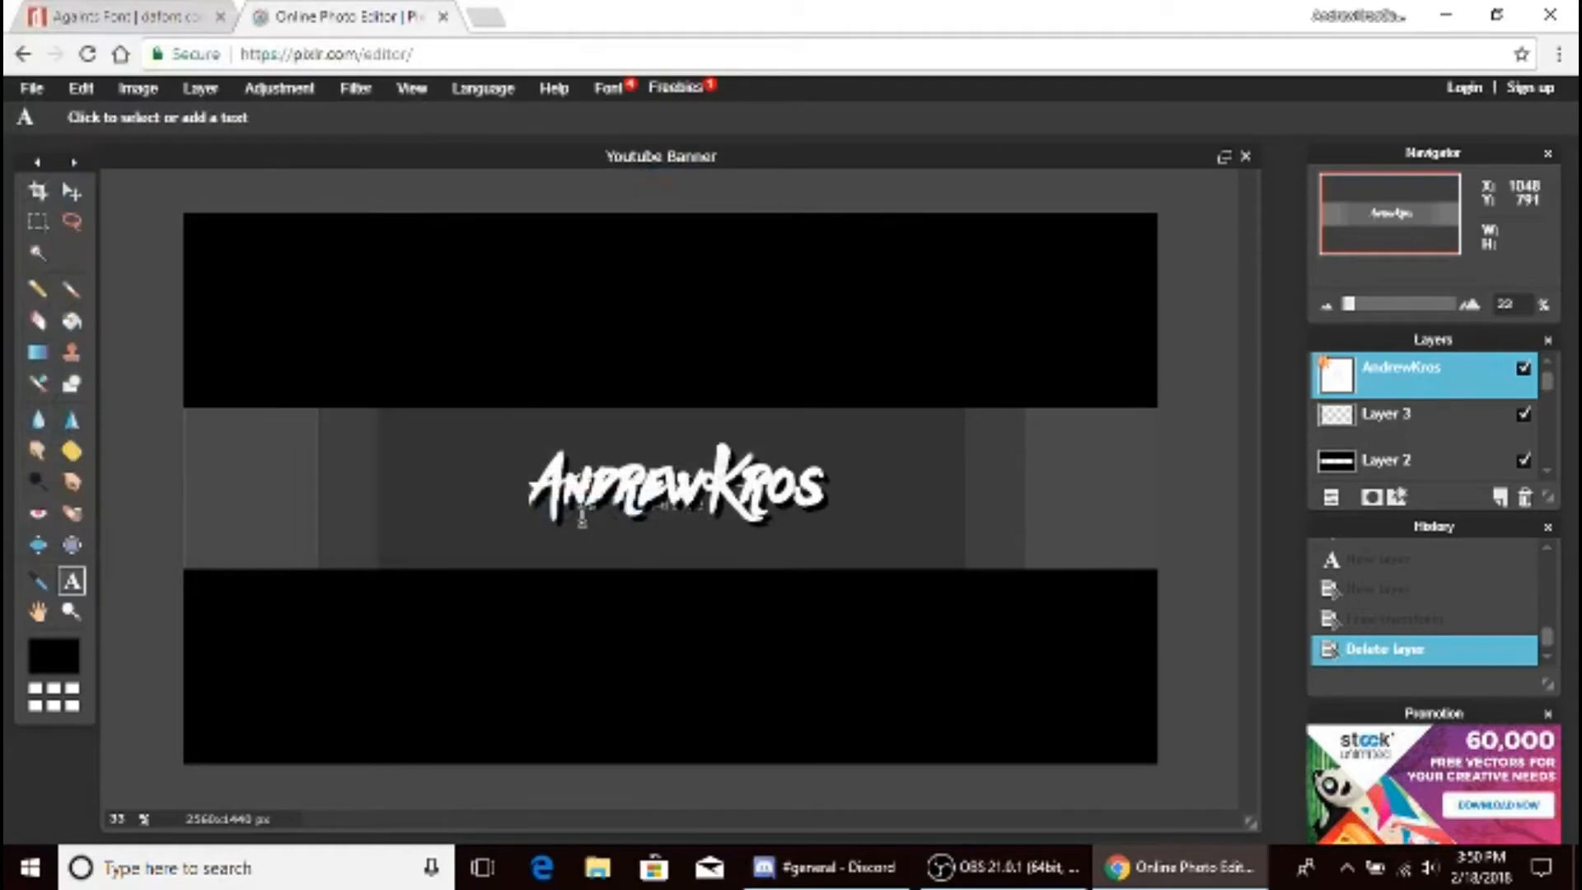
# - Free transform the Instagram logo down to a small icon in the lower-left corner of the safe area and apply the changes
pyautogui.click(83, 88)
pyautogui.click(151, 256)
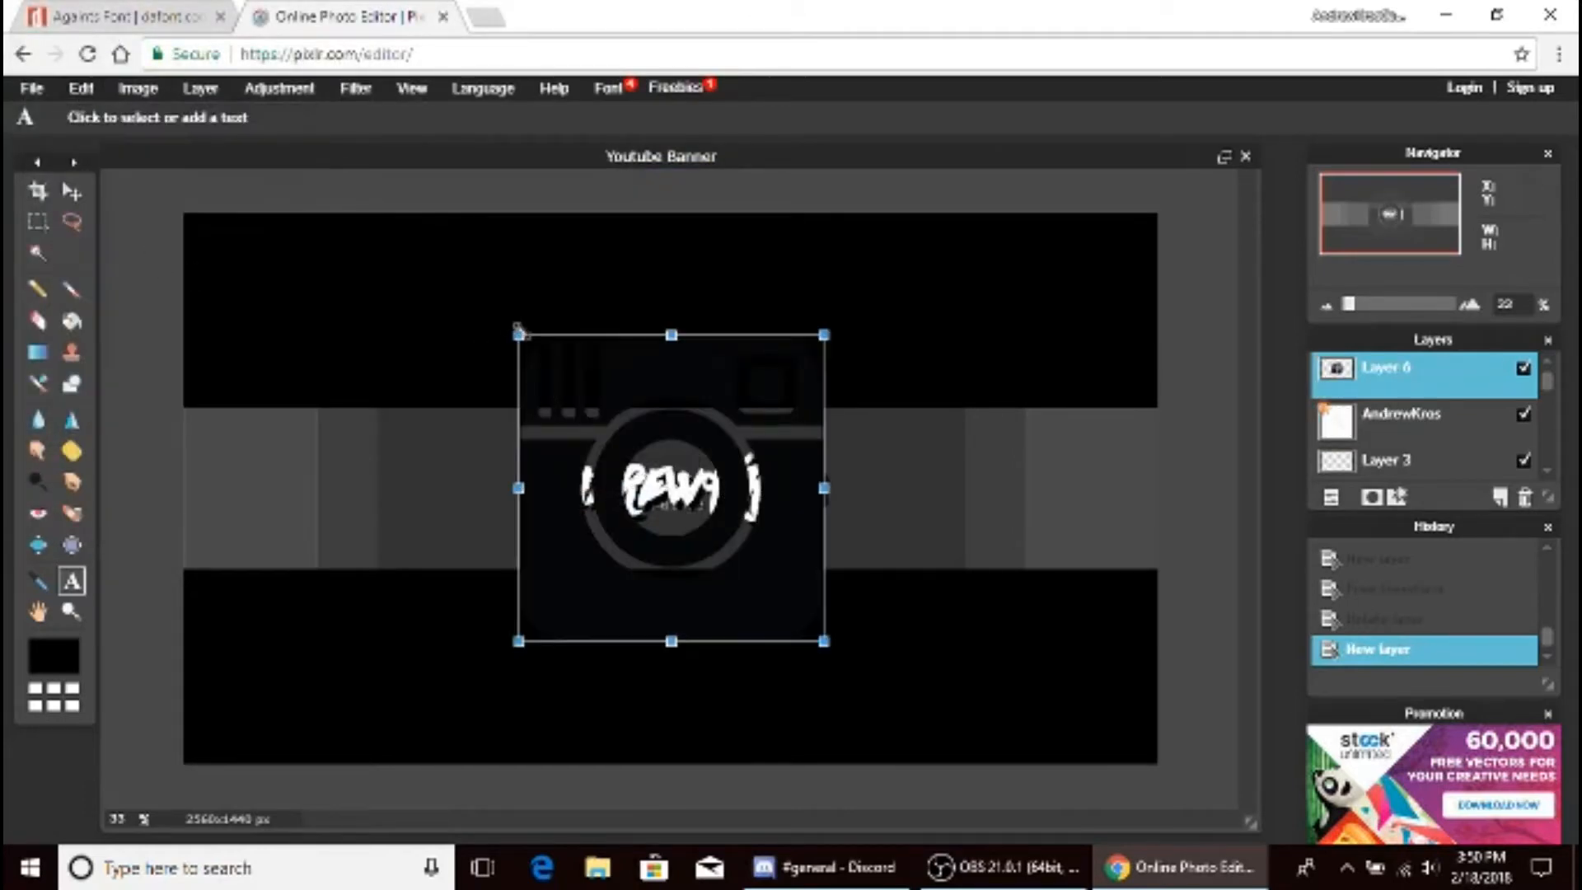
pyautogui.moveTo(519, 332); pyautogui.dragTo(360, 538)
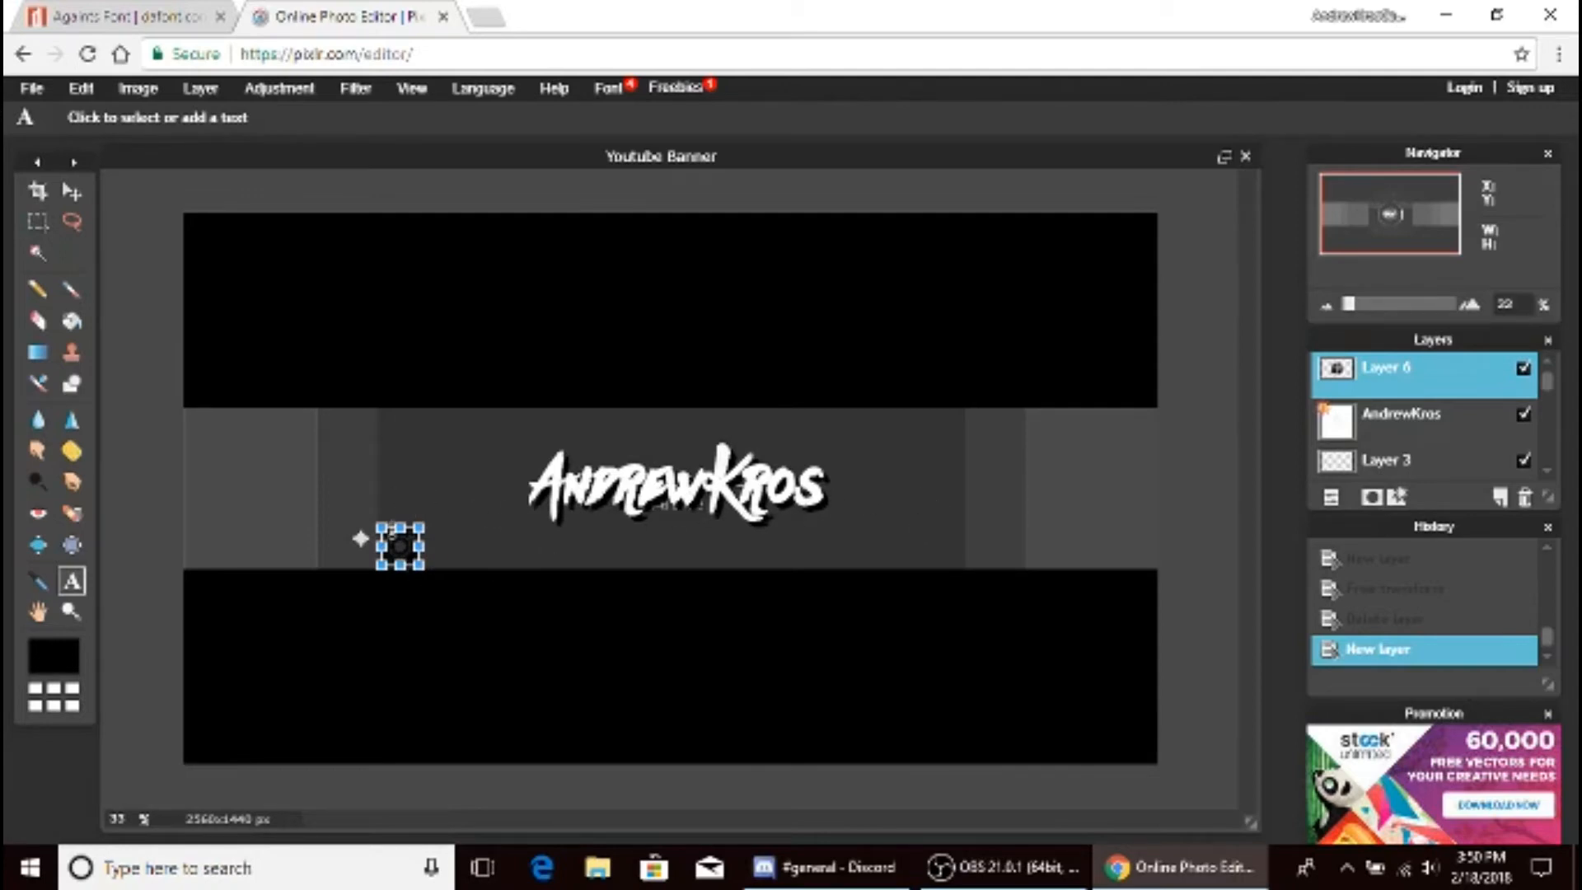
pyautogui.click(930, 541)
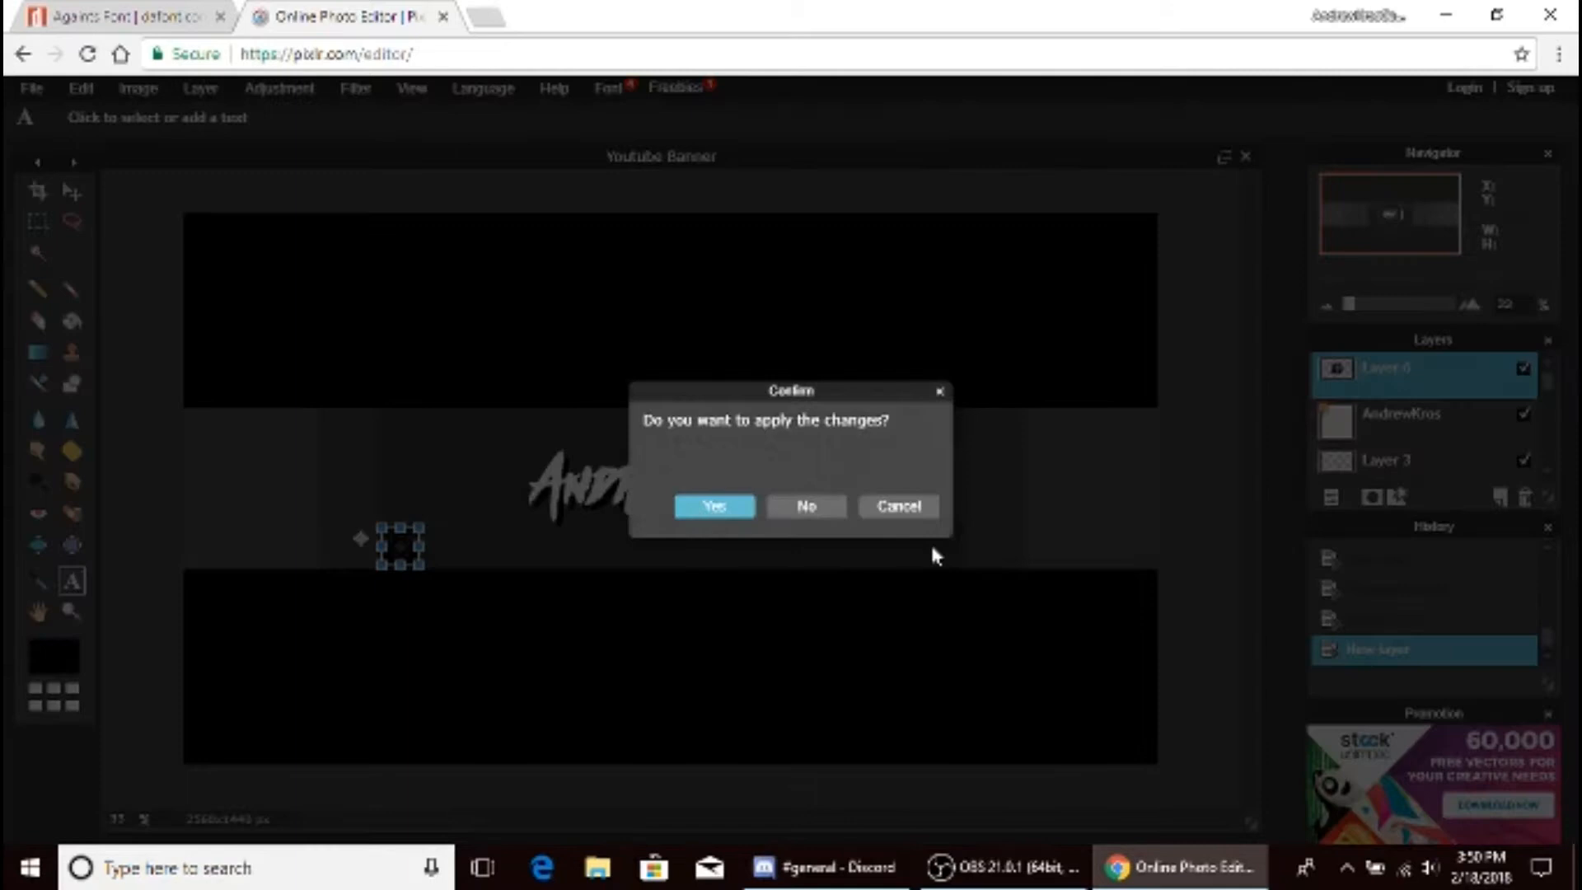
pyautogui.click(742, 505)
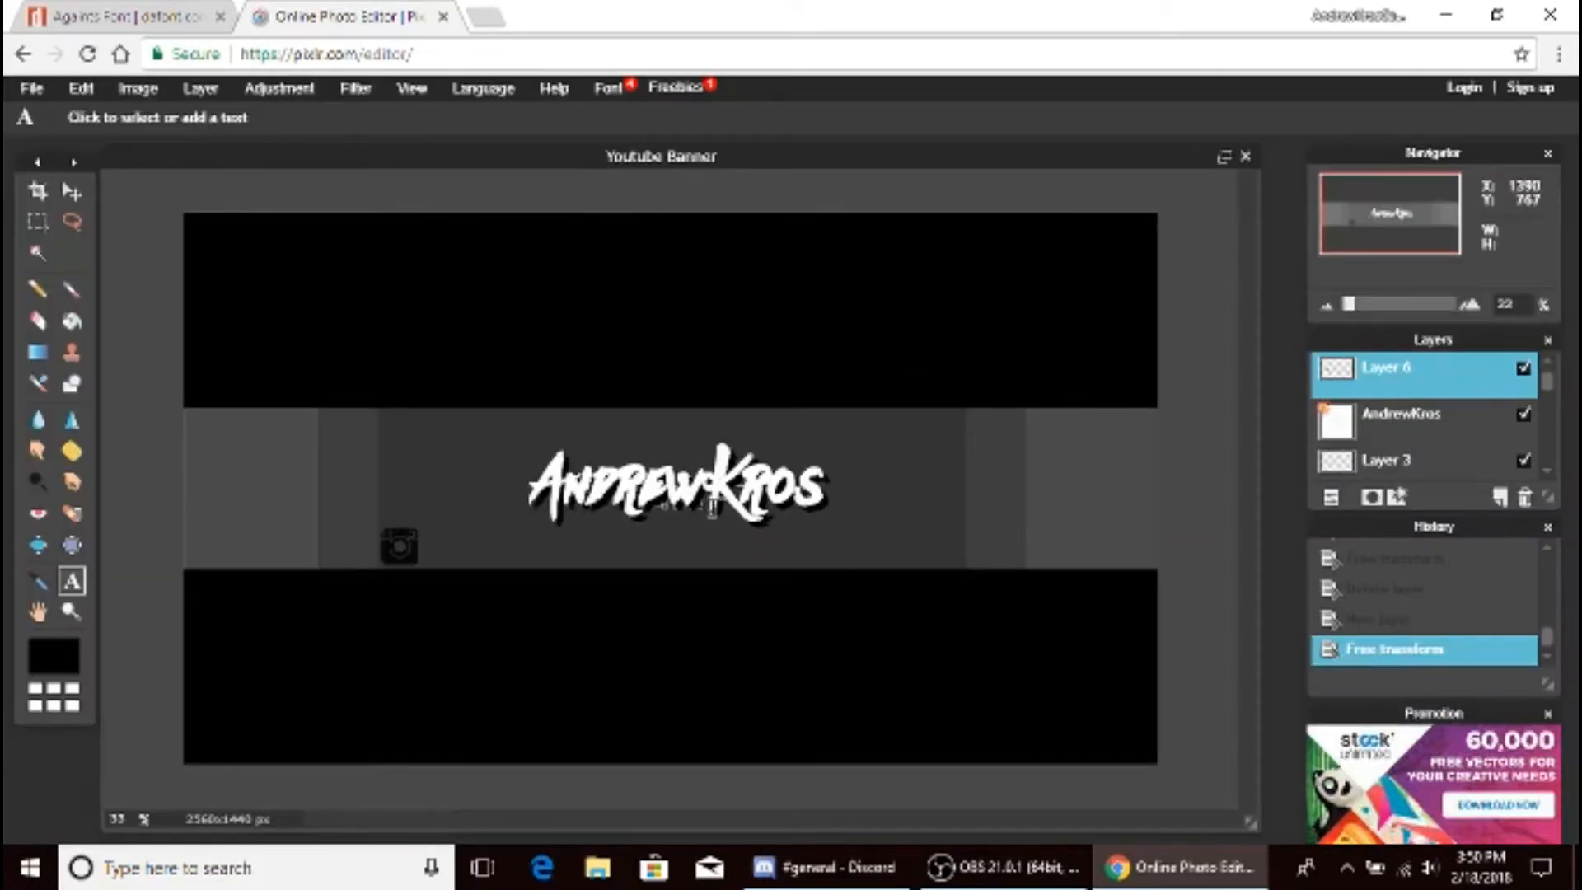
# - Close the channel name's text settings and delete the small Instagram logo layer
pyautogui.rightClick(1414, 390)
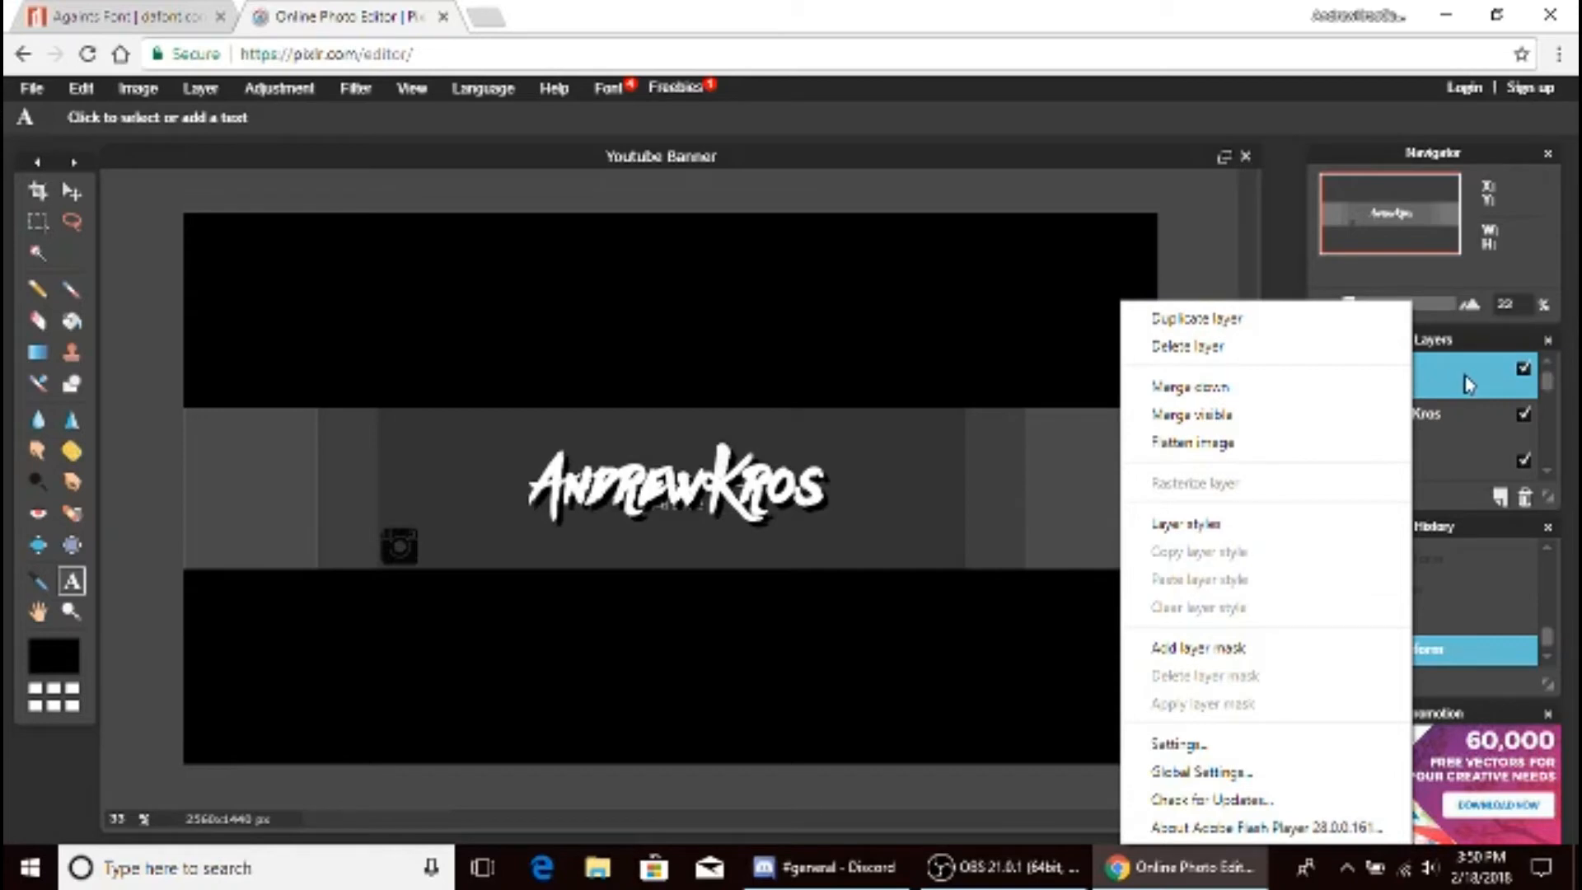
pyautogui.click(1200, 218)
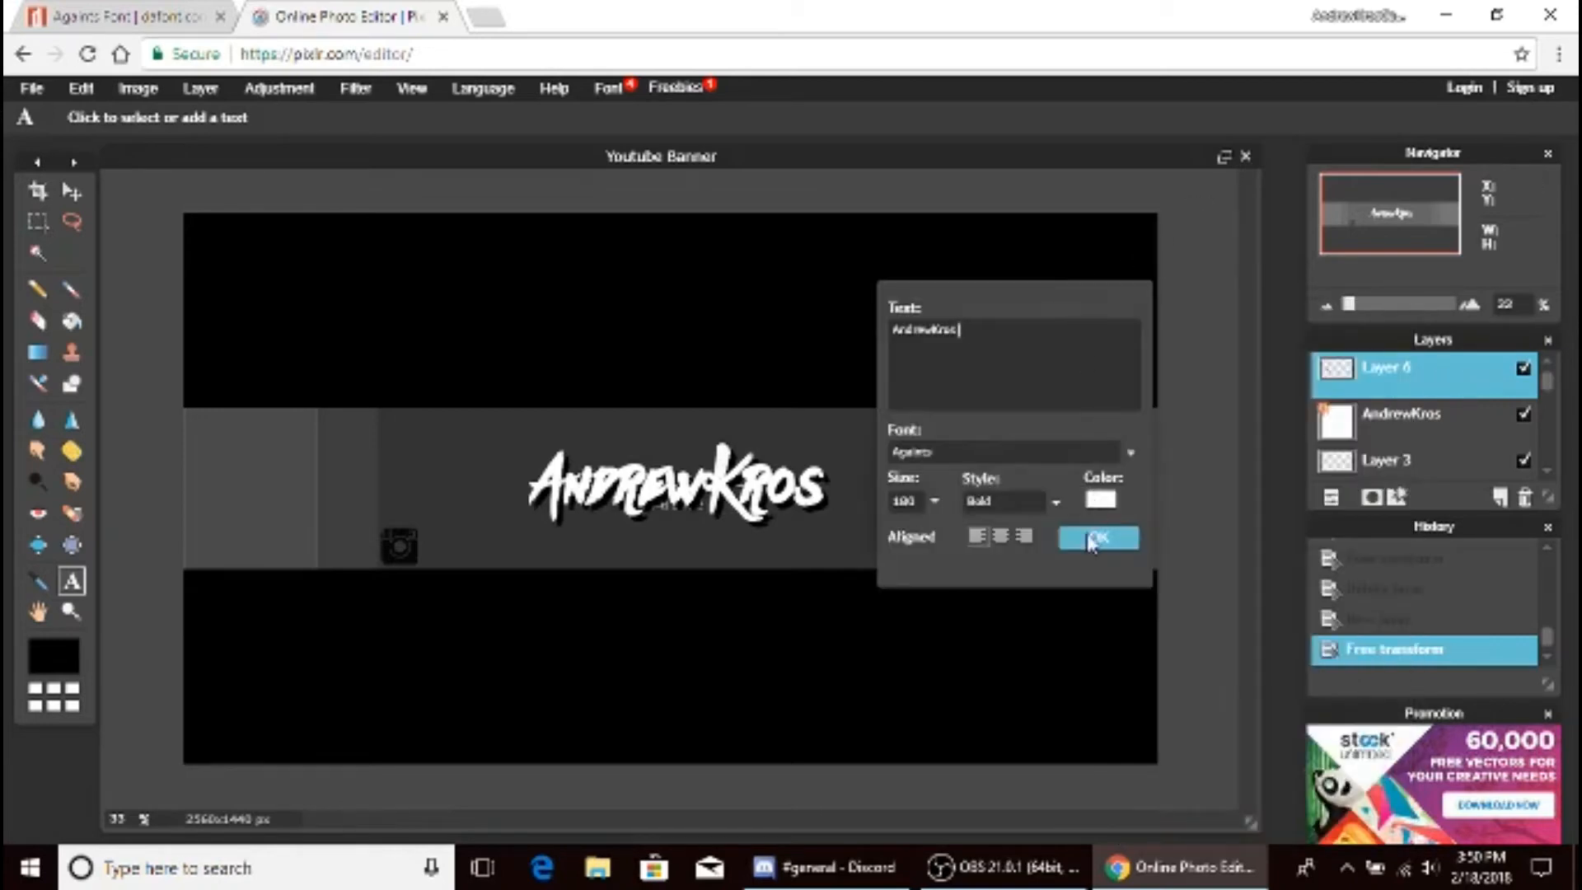
pyautogui.click(1091, 541)
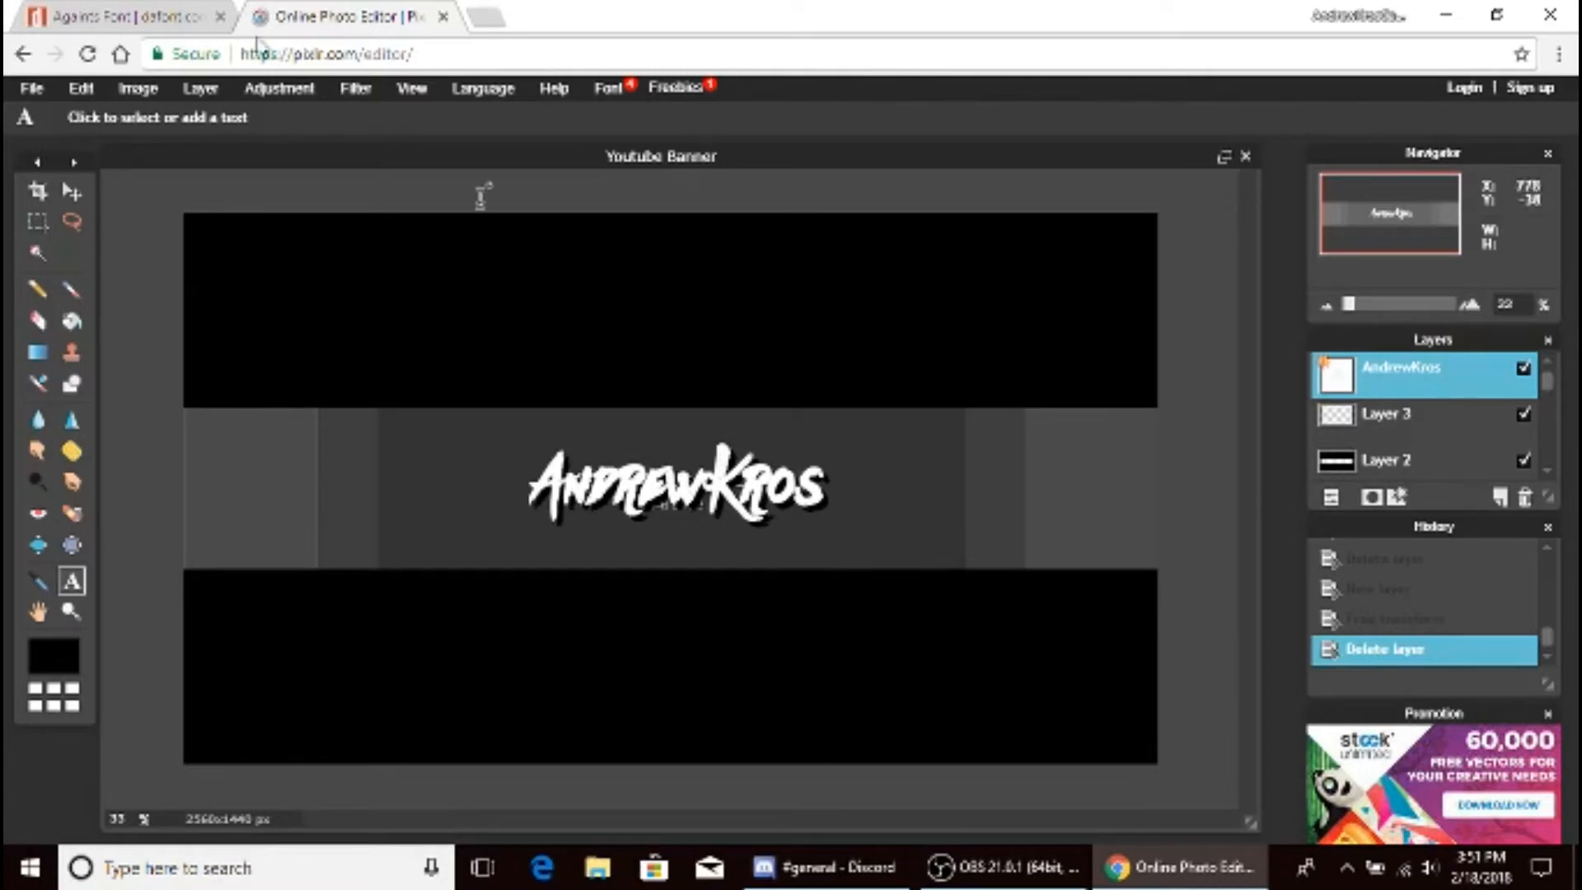
# - Open instagram-png-instagram-png-logo-800 from the Images folder as a new layer
pyautogui.click(121, 89)
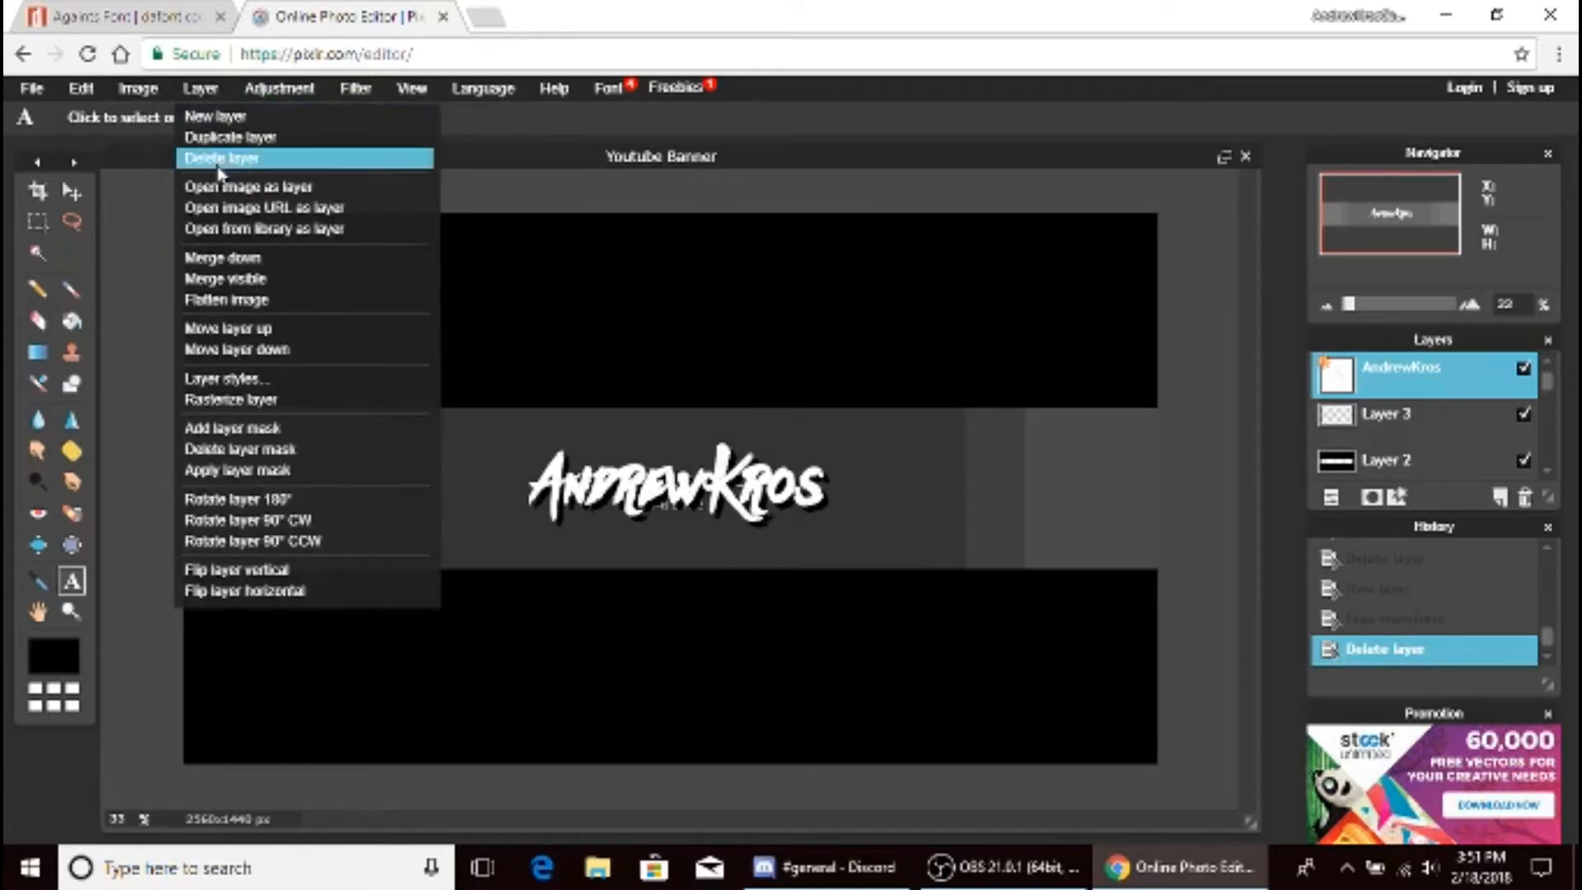
pyautogui.click(247, 186)
pyautogui.scroll(-8, 569, 449)
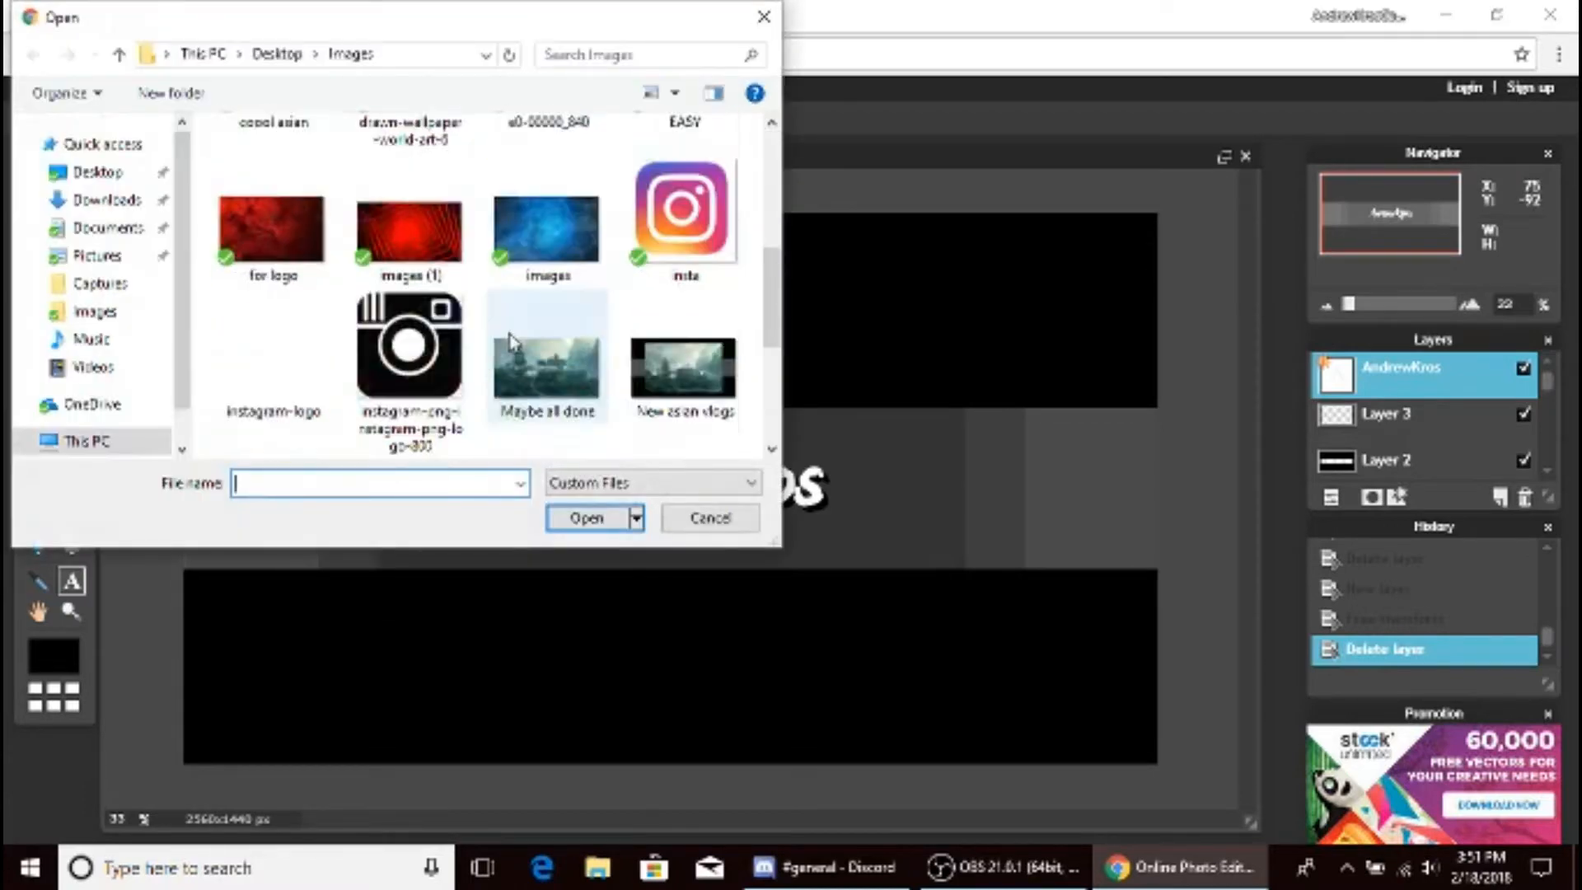
pyautogui.click(410, 223)
pyautogui.click(568, 519)
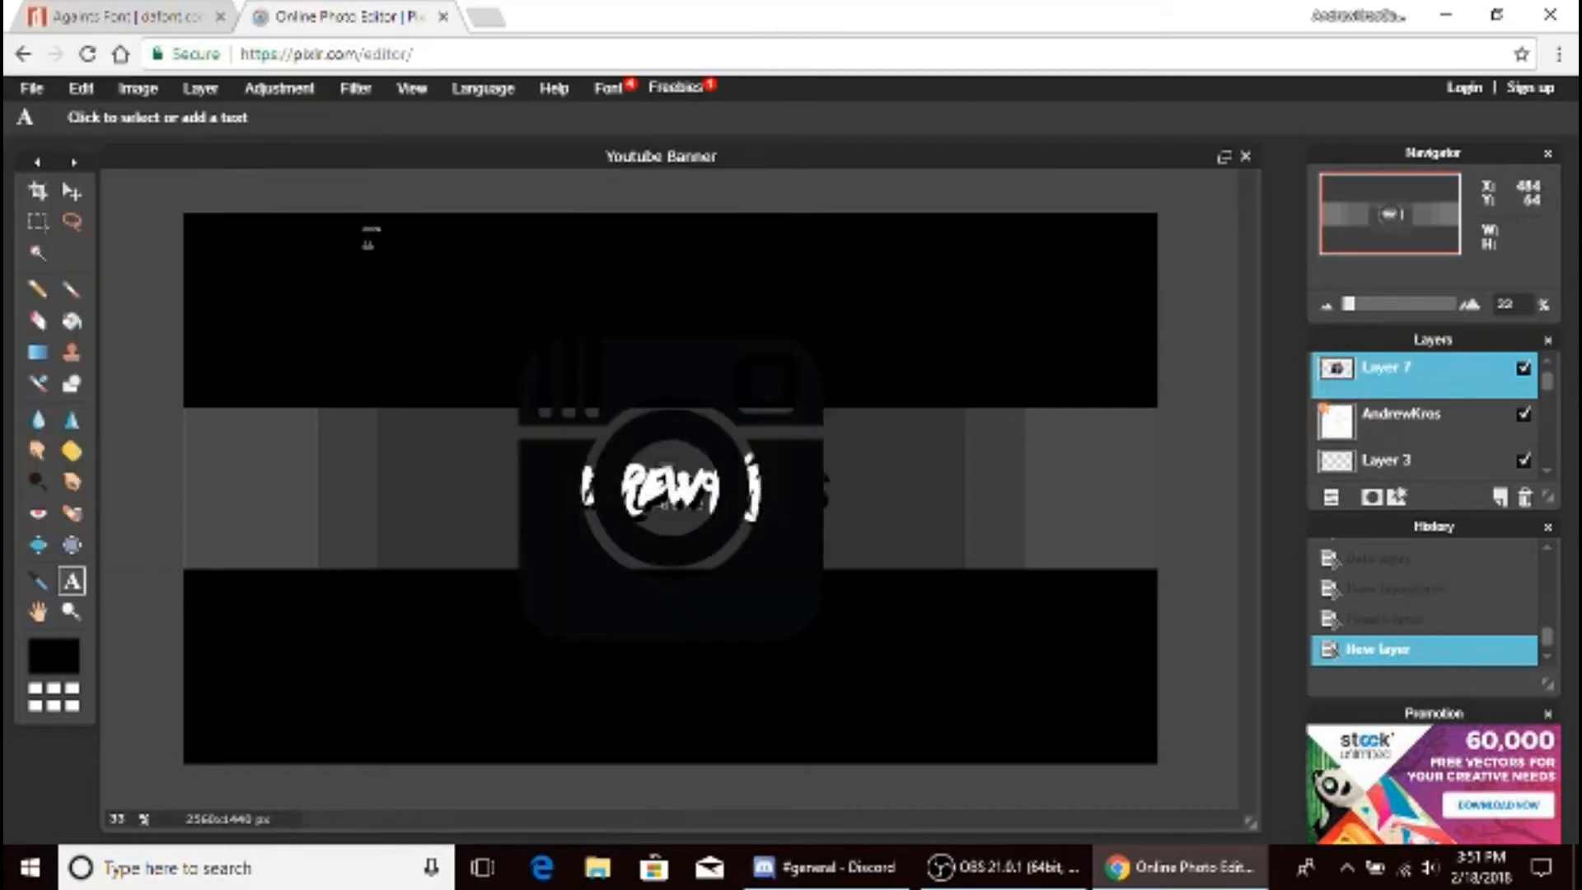
# - Try to resize the Instagram logo with free transform and delete its layer
pyautogui.click(90, 84)
pyautogui.click(161, 240)
pyautogui.click(81, 88)
pyautogui.click(124, 257)
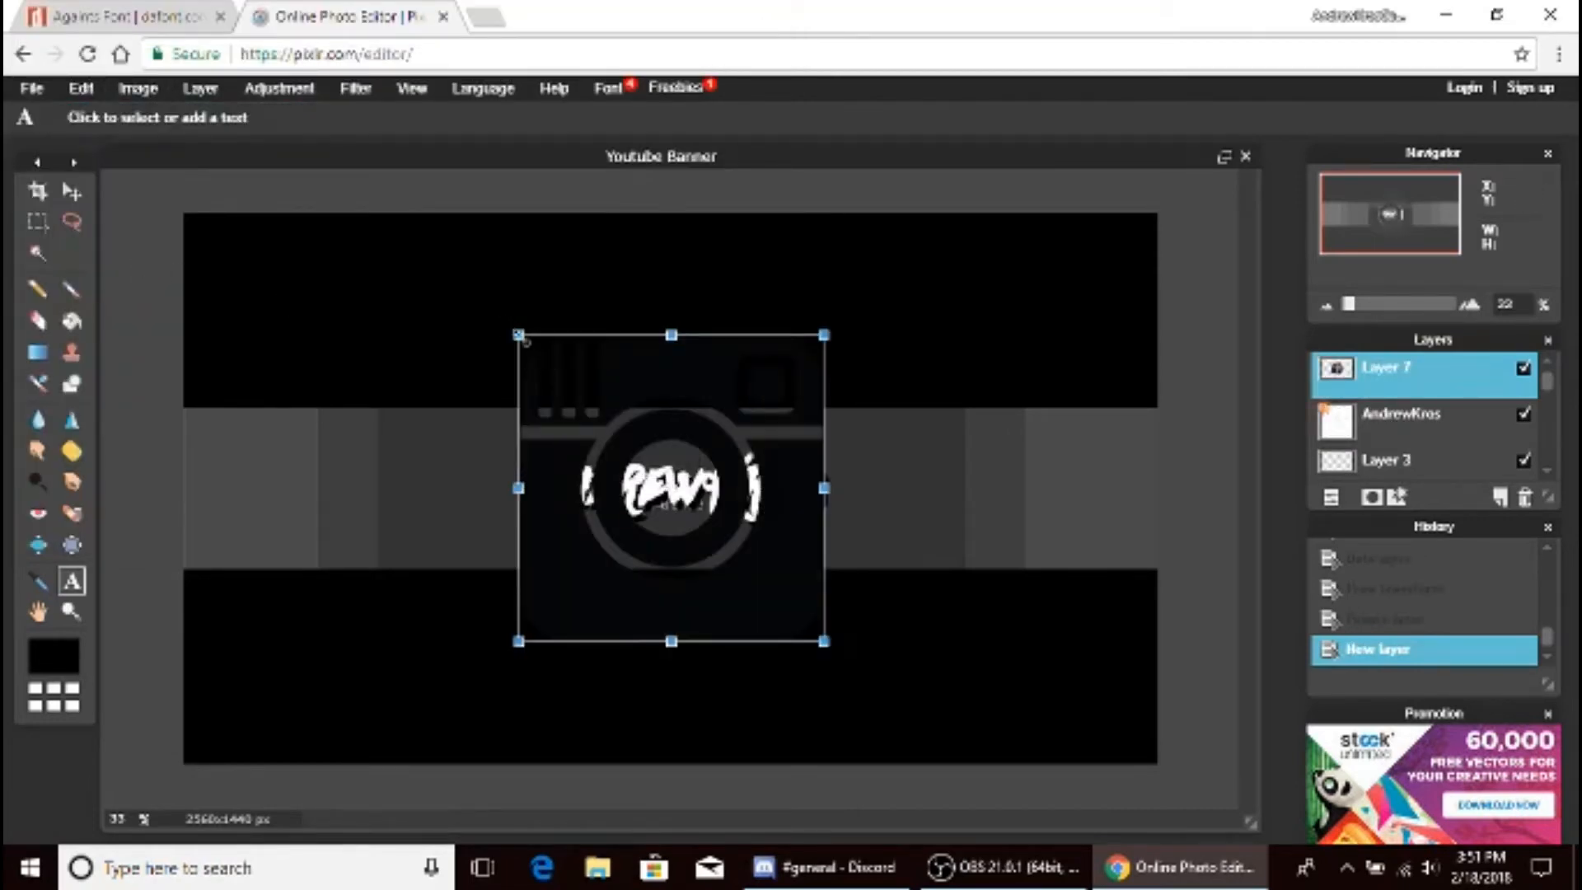
pyautogui.moveTo(522, 337)
pyautogui.mouseDown()
pyautogui.moveTo(650, 457)
pyautogui.moveTo(495, 327)
pyautogui.mouseUp()
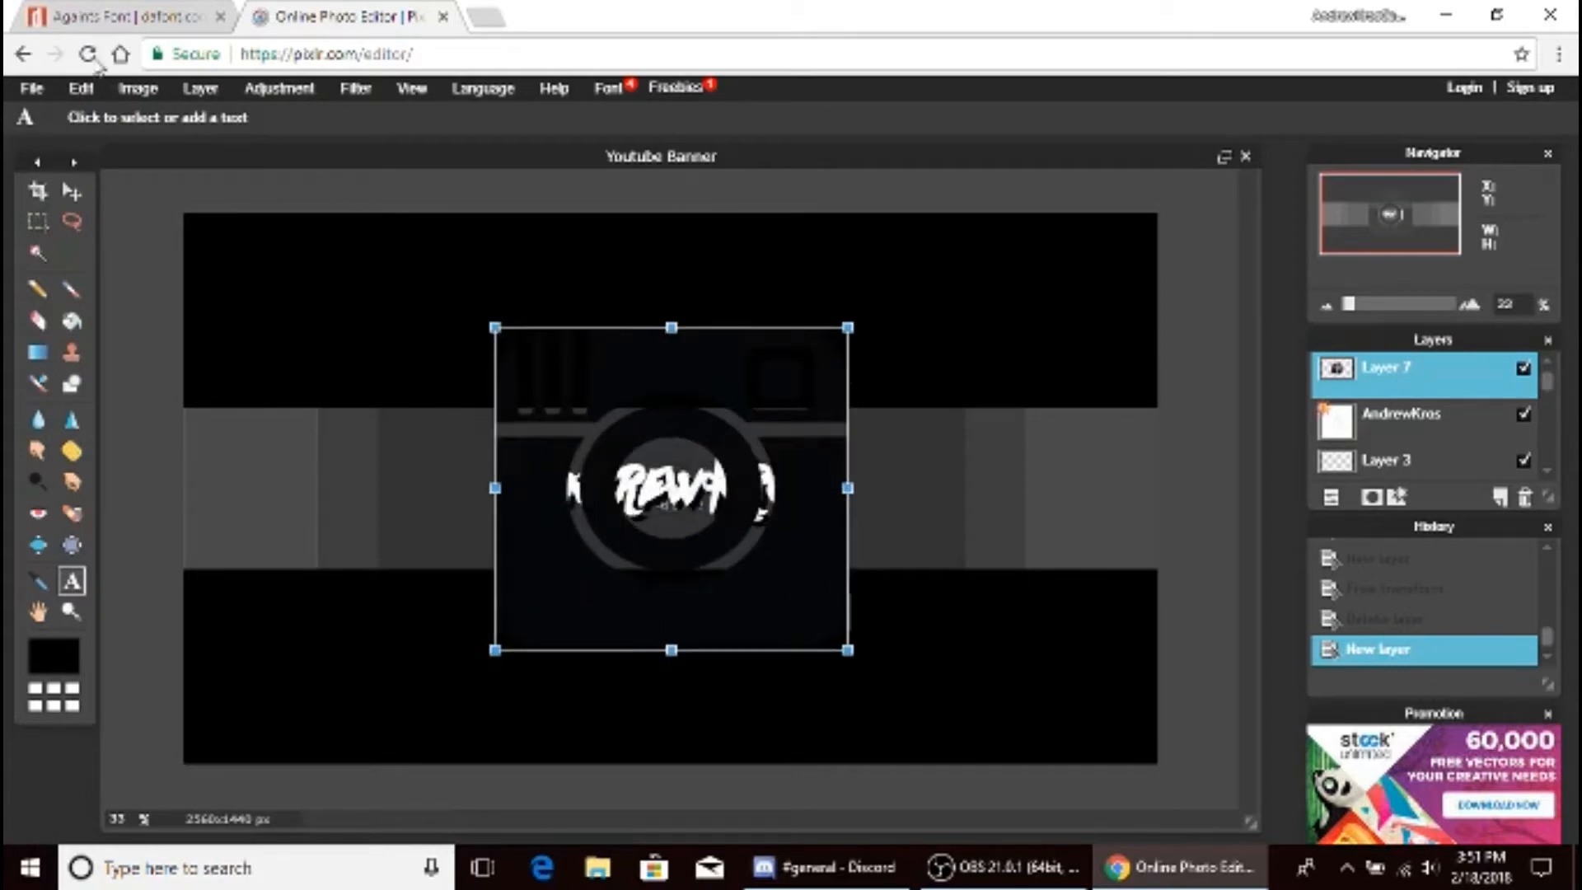
pyautogui.click(1524, 497)
pyautogui.press('Return')
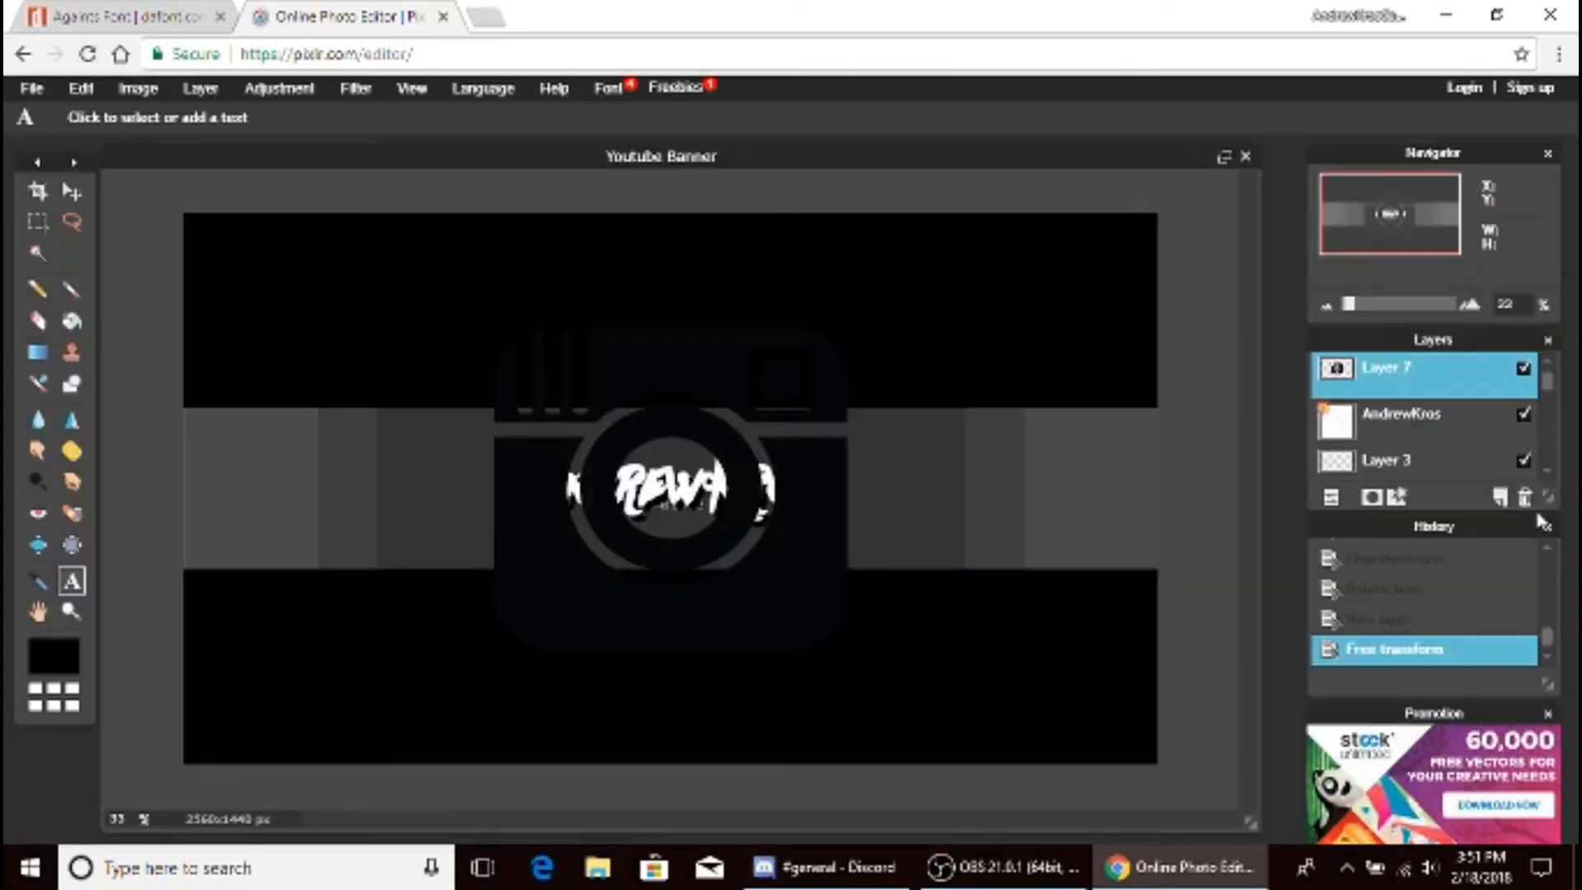
pyautogui.click(1528, 501)
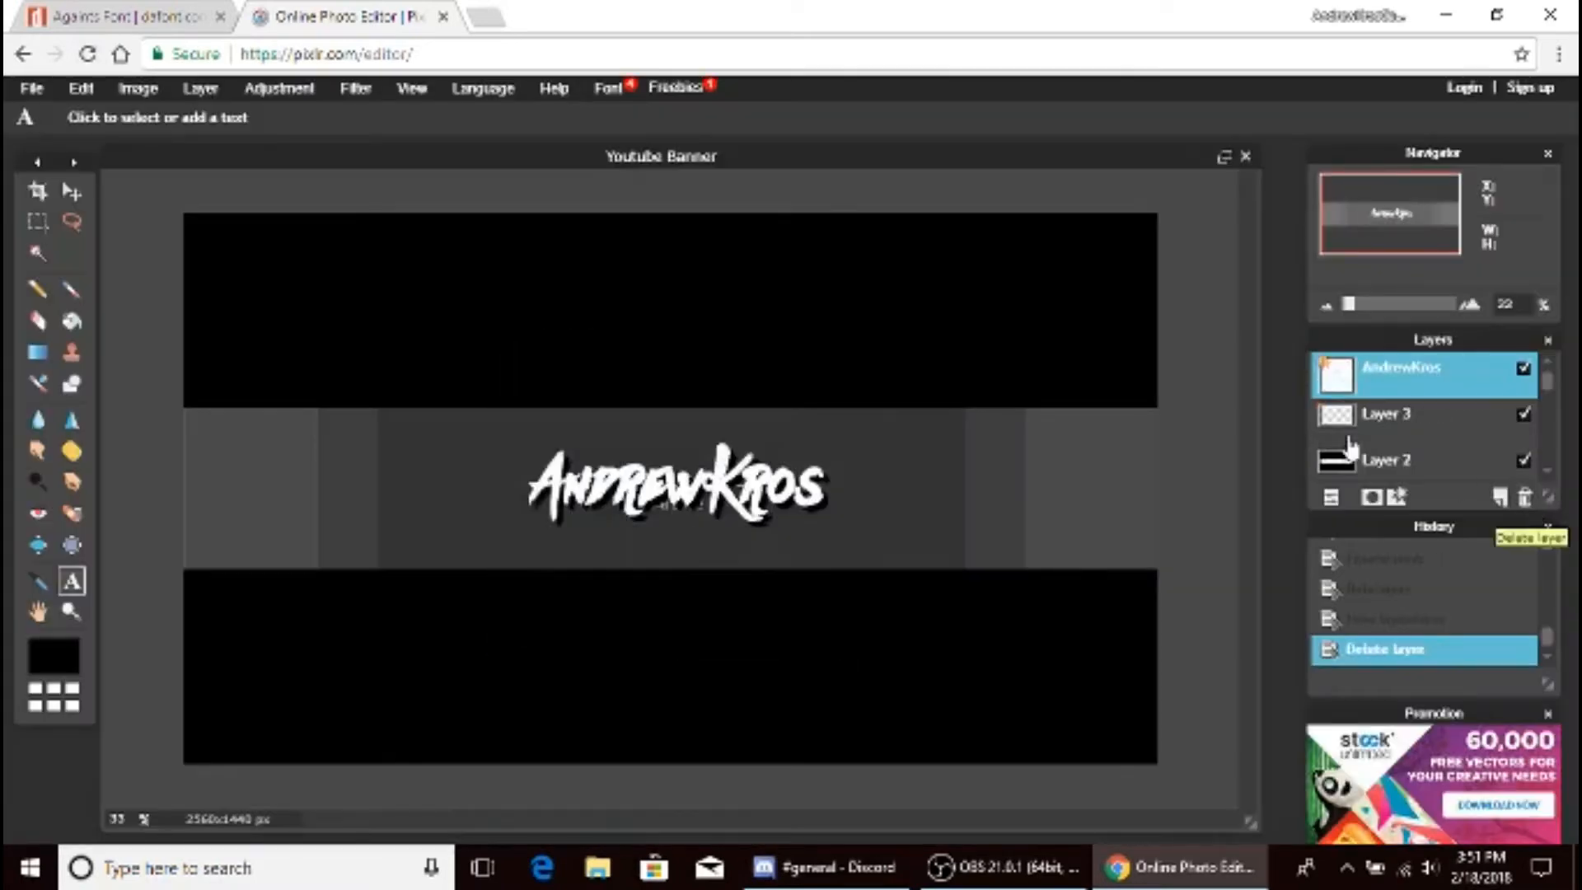
# - Open the black instagram-png-instagram-png-logo-800 image as a layer again
pyautogui.click(137, 88)
pyautogui.moveTo(200, 88)
pyautogui.click(206, 185)
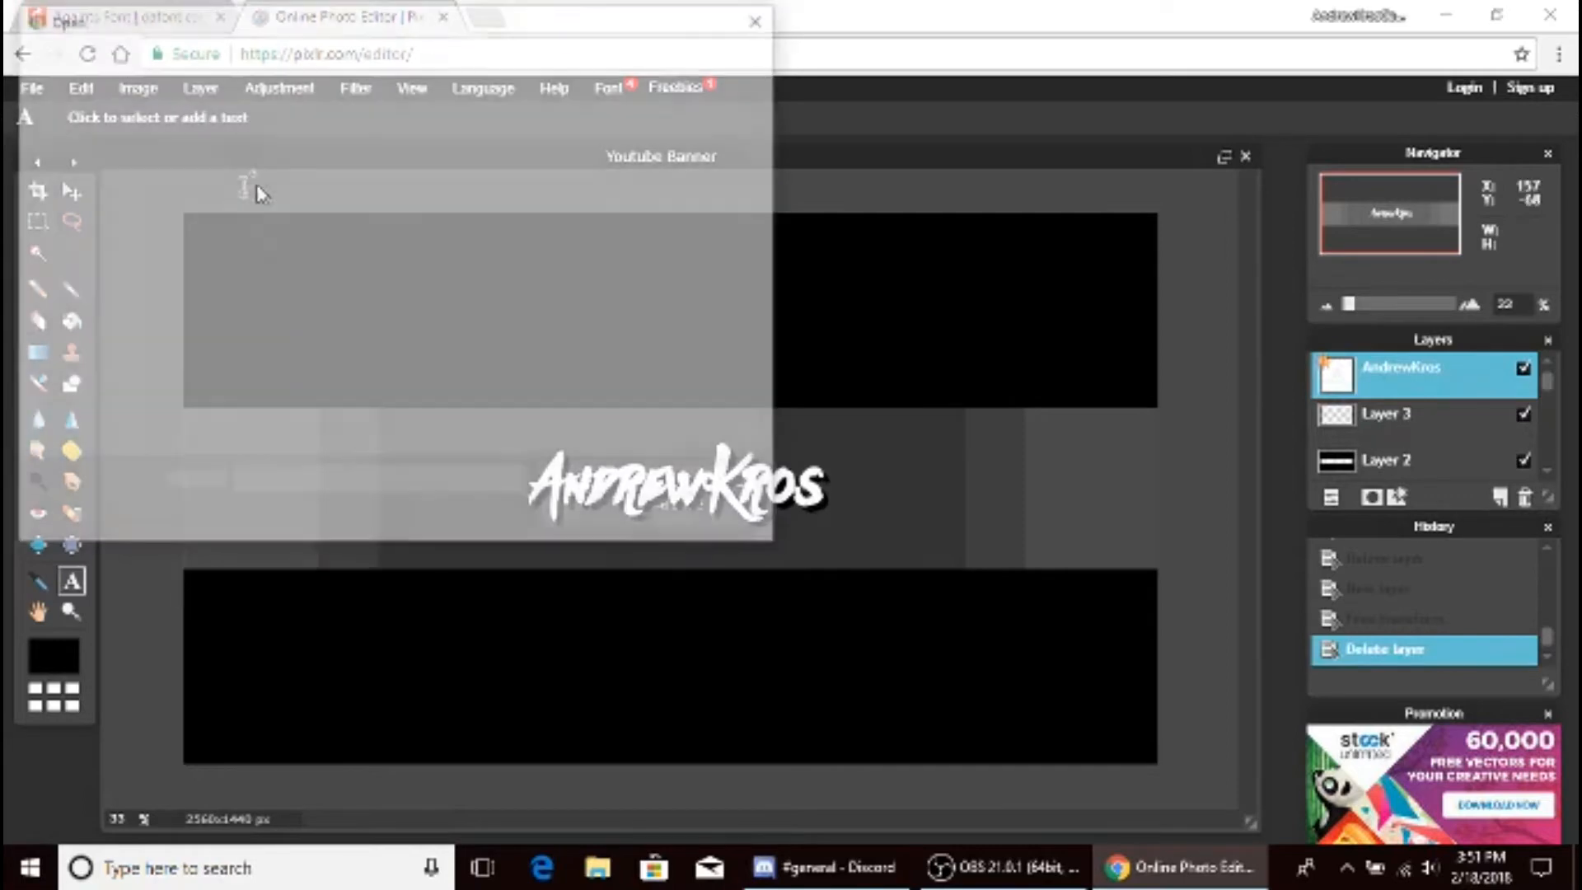
pyautogui.scroll(-5, 486, 356)
pyautogui.click(410, 247)
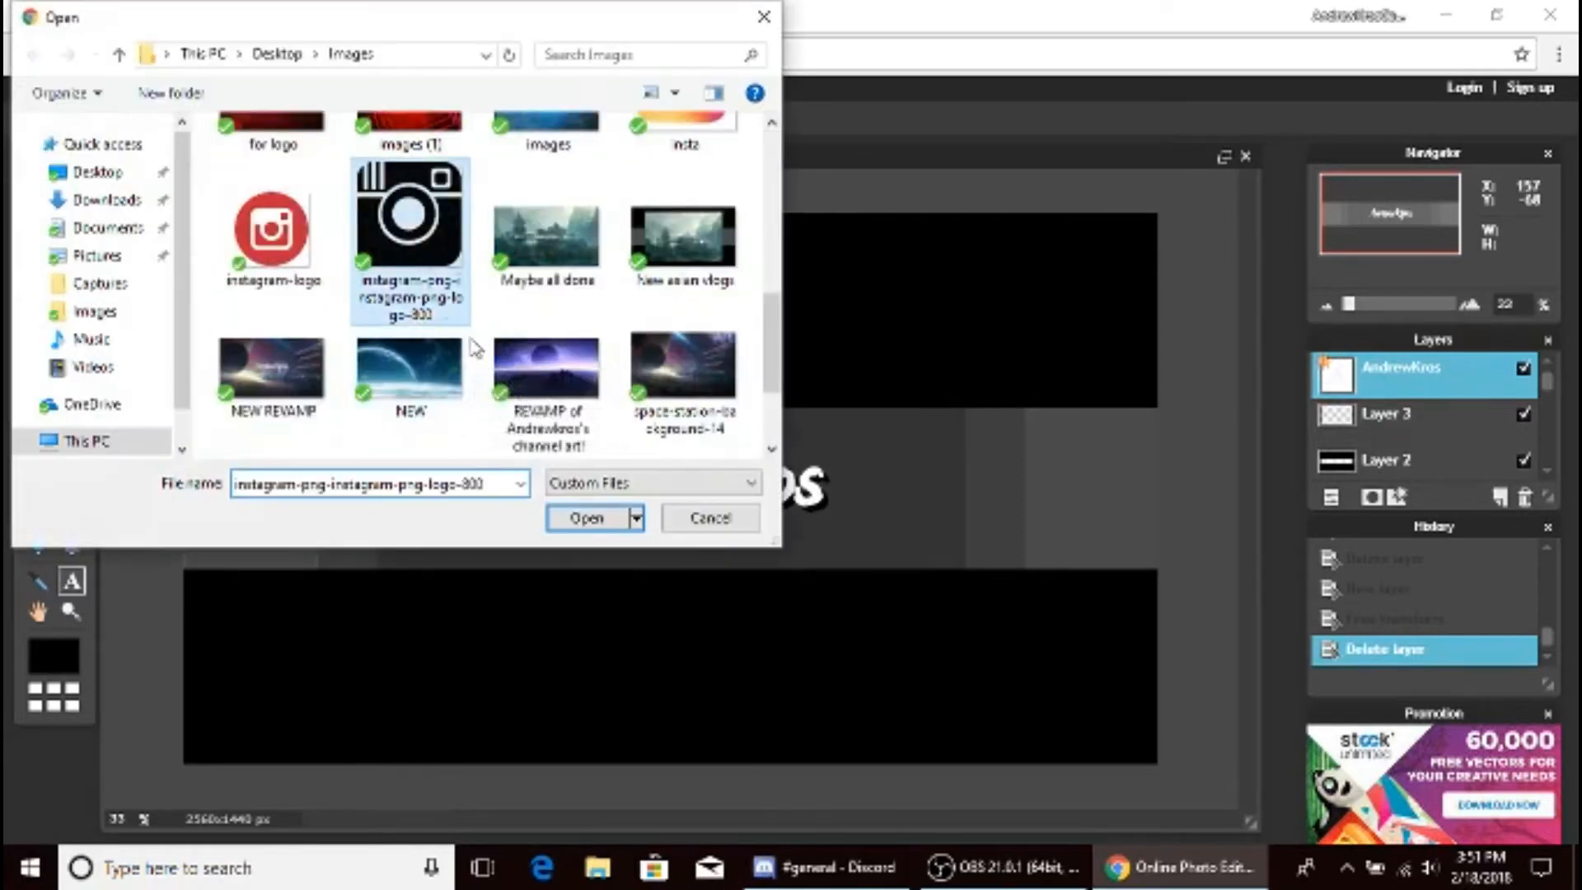
pyautogui.click(587, 518)
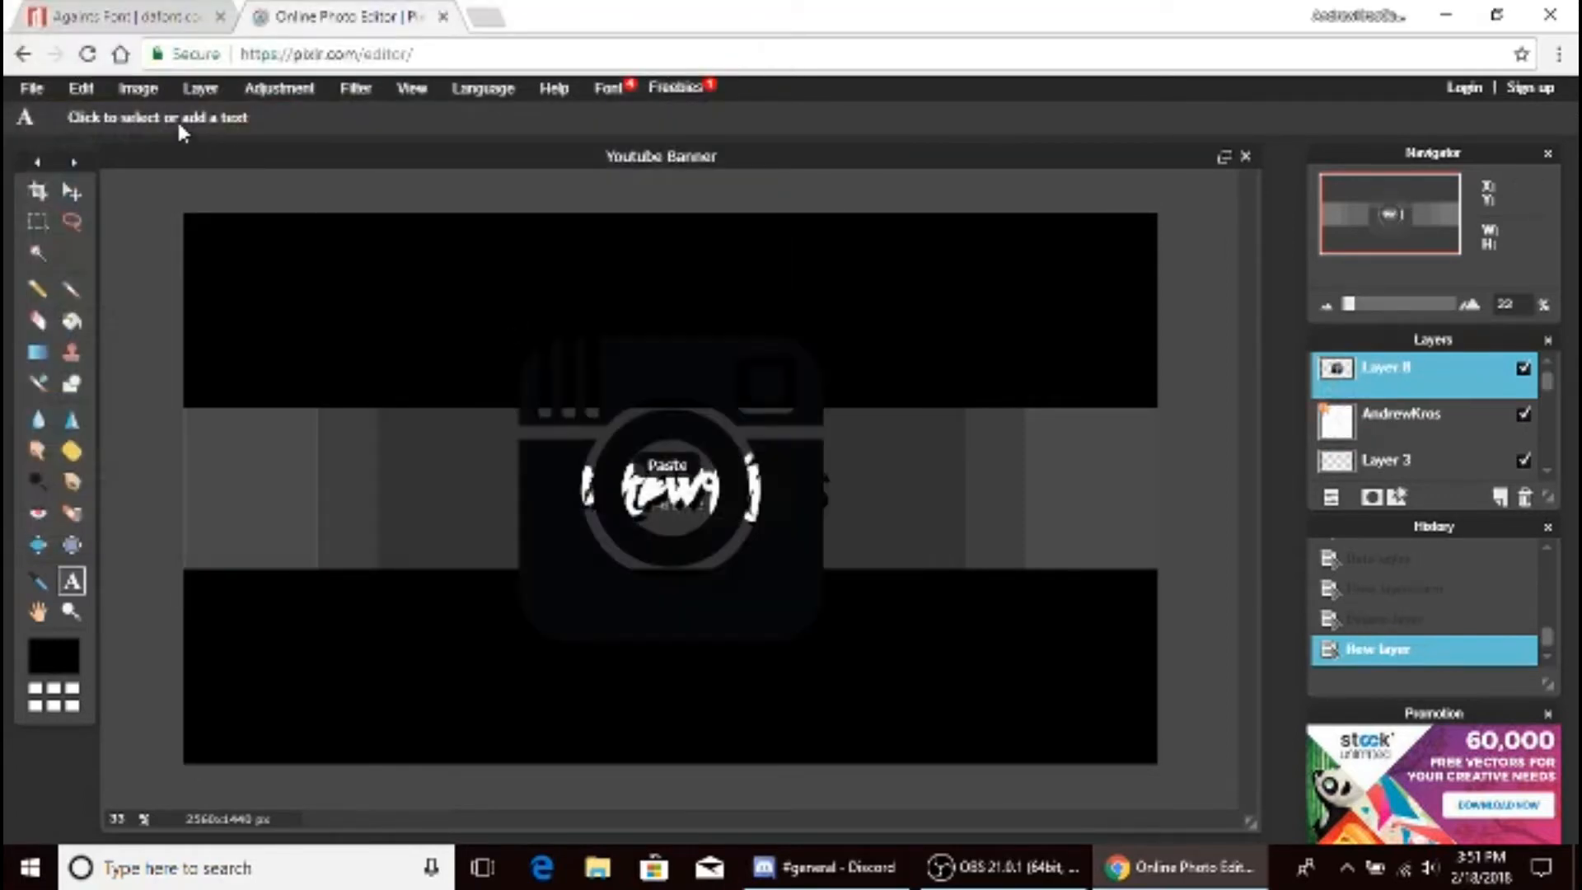
# - Free transform the Instagram logo into a small icon in the safe area's lower-left corner and apply the changes
pyautogui.click(93, 89)
pyautogui.click(171, 252)
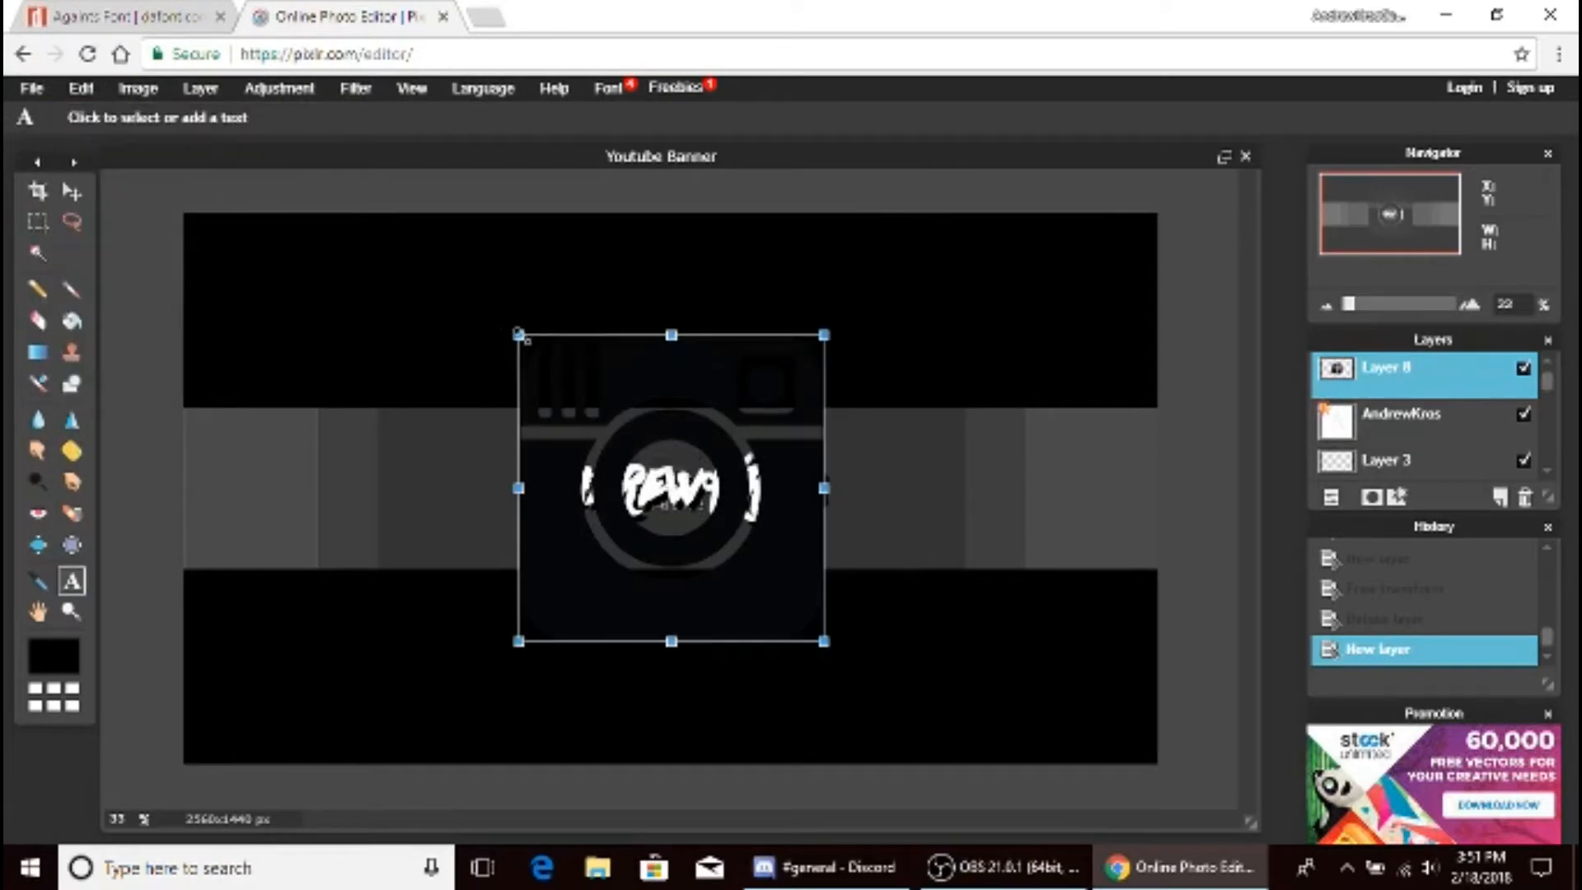
pyautogui.moveTo(518, 333); pyautogui.dragTo(652, 467)
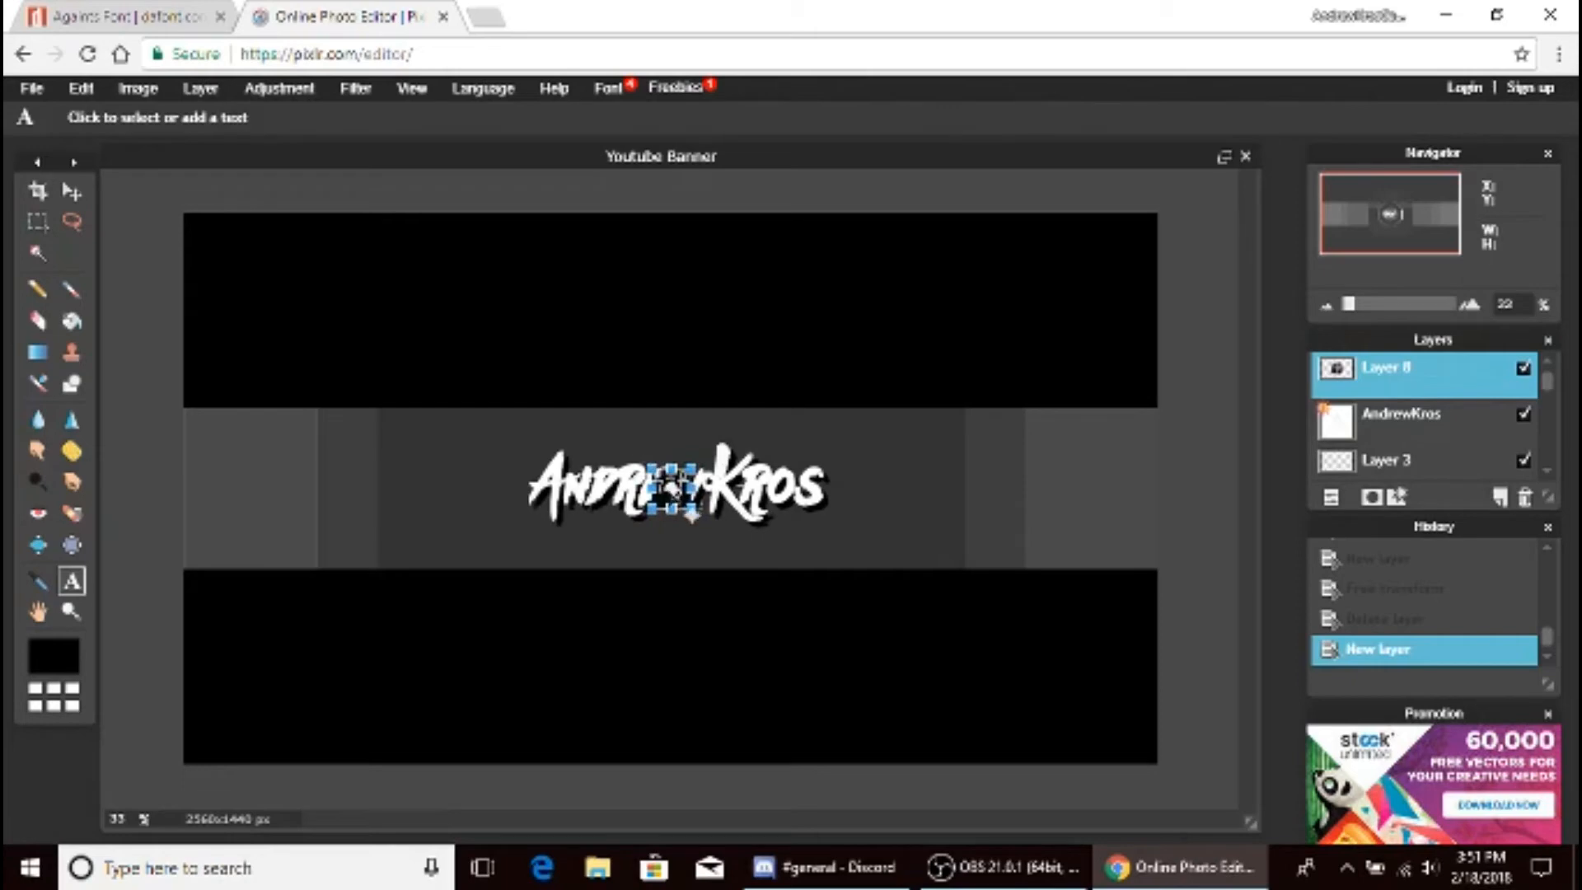
pyautogui.moveTo(672, 488); pyautogui.dragTo(391, 547)
pyautogui.click(472, 534)
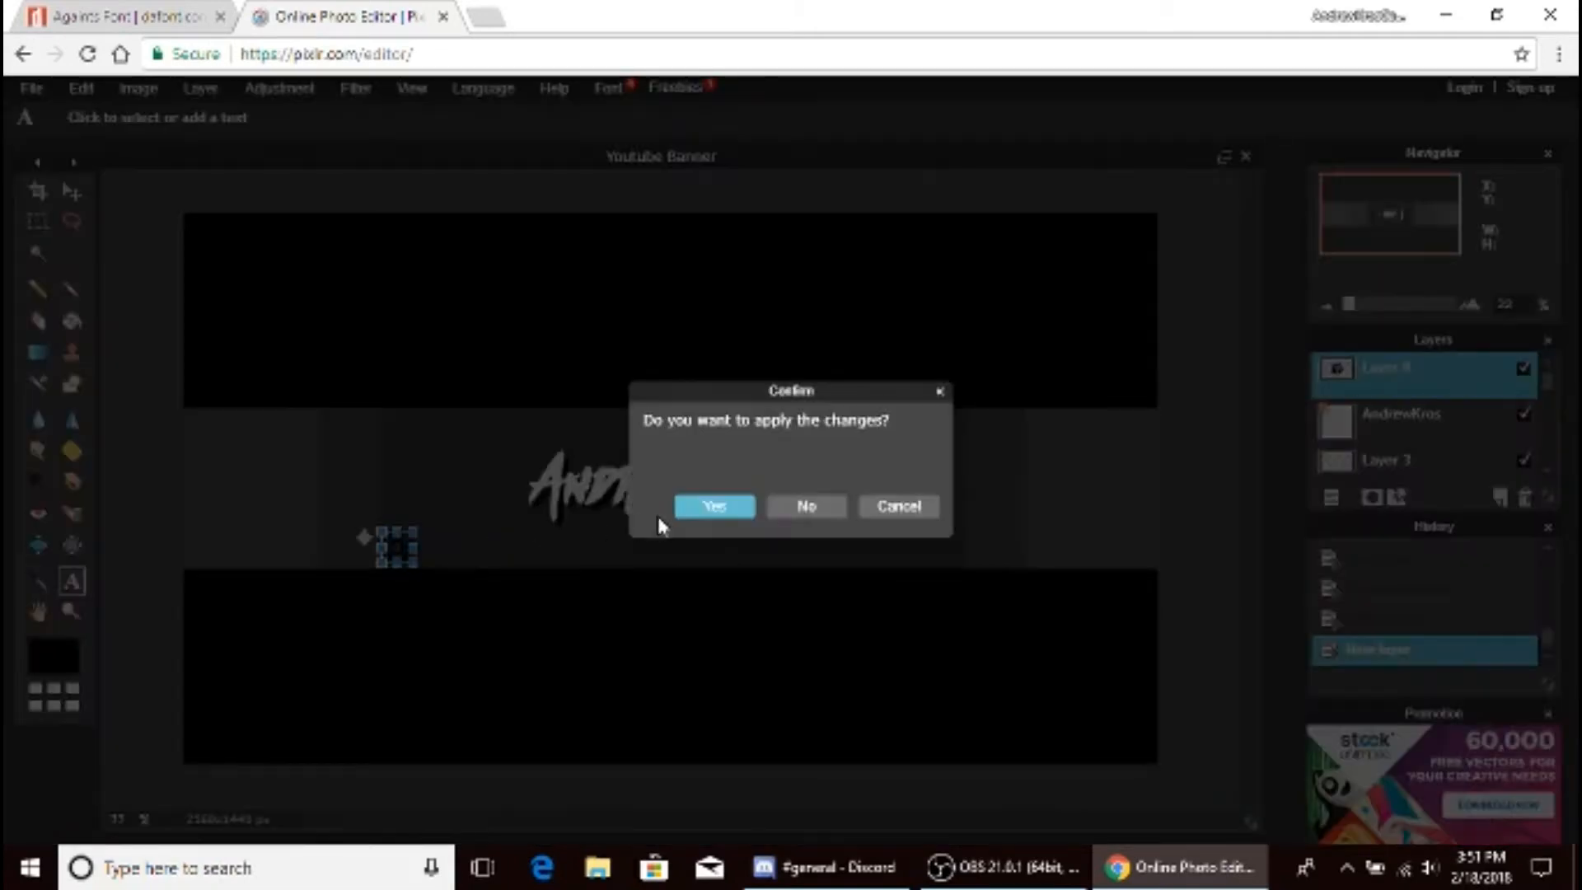
pyautogui.click(696, 510)
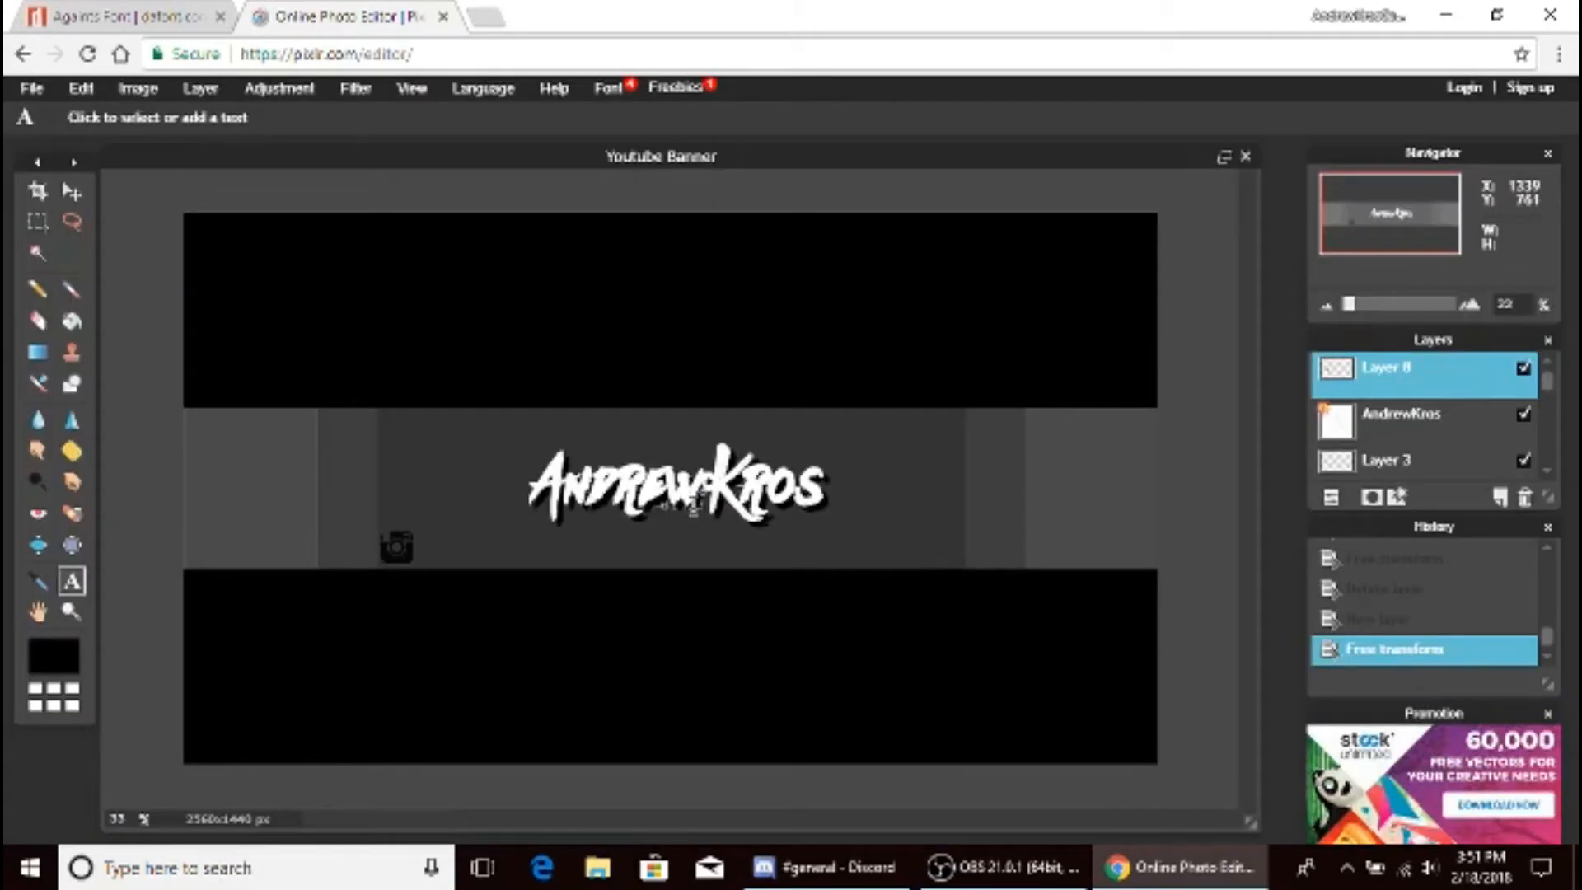
# - Add an inner glow layer style to the Instagram icon with hardness 10, size 100 and color white (ffffff)
pyautogui.rightClick(1434, 376)
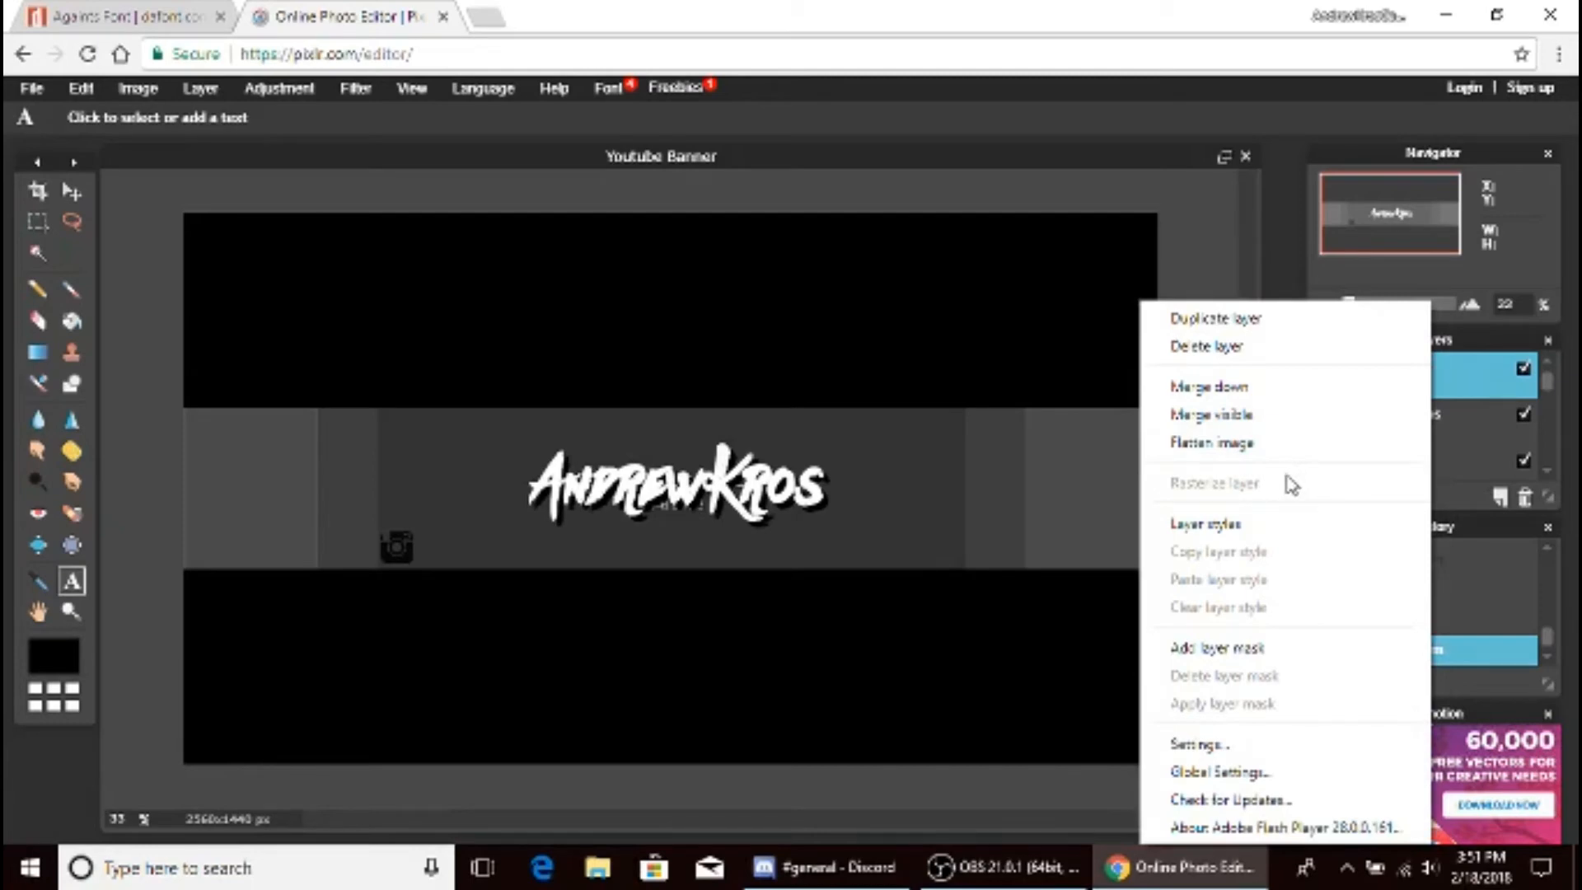
pyautogui.click(1292, 540)
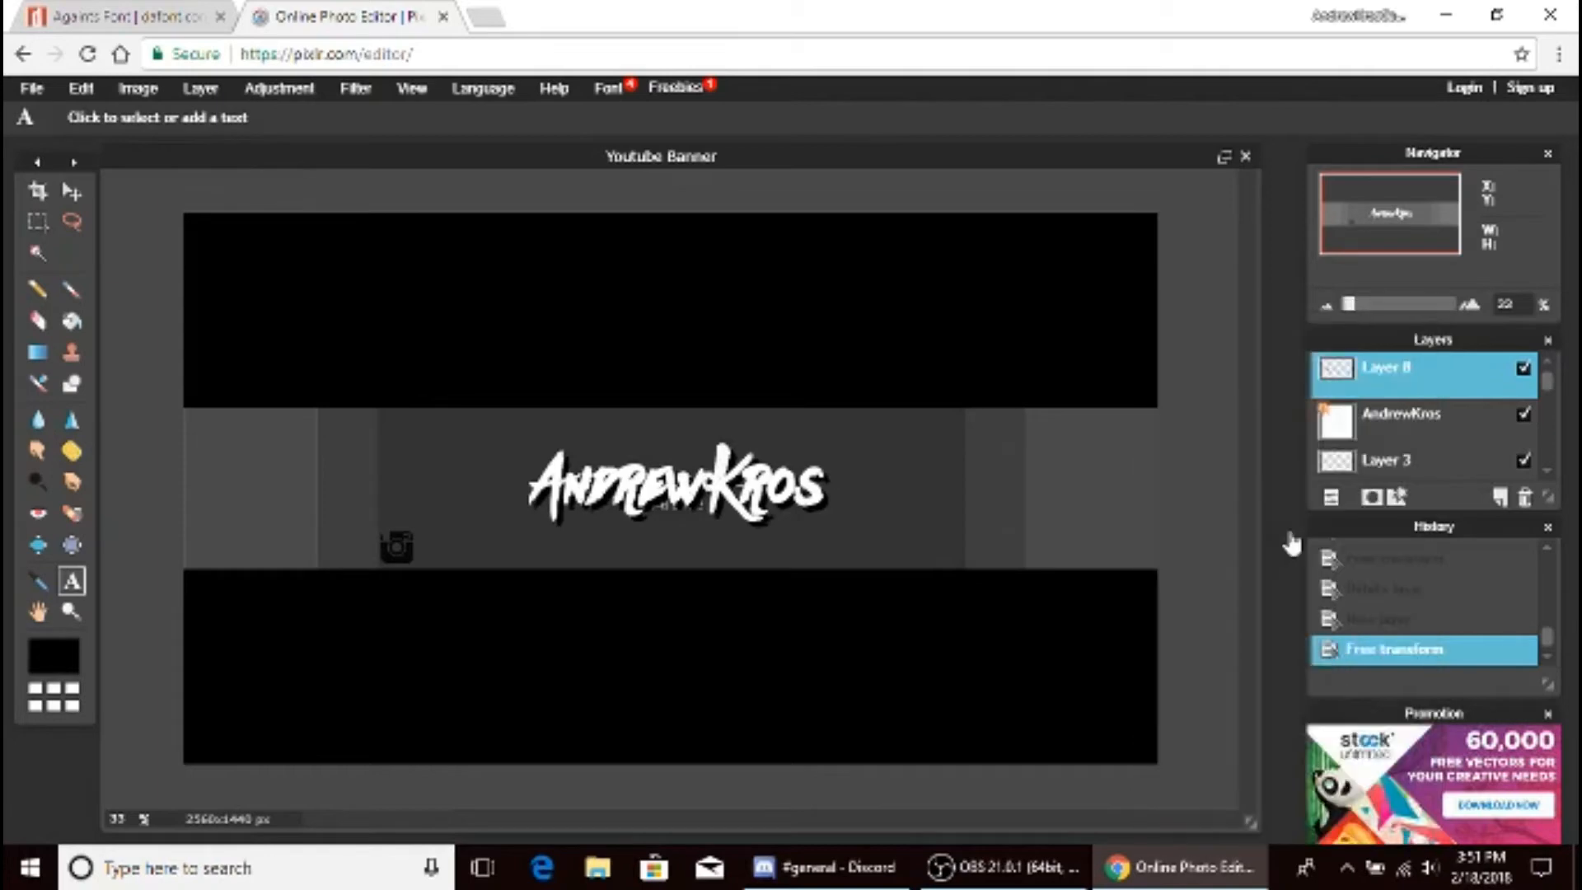
pyautogui.click(1069, 341)
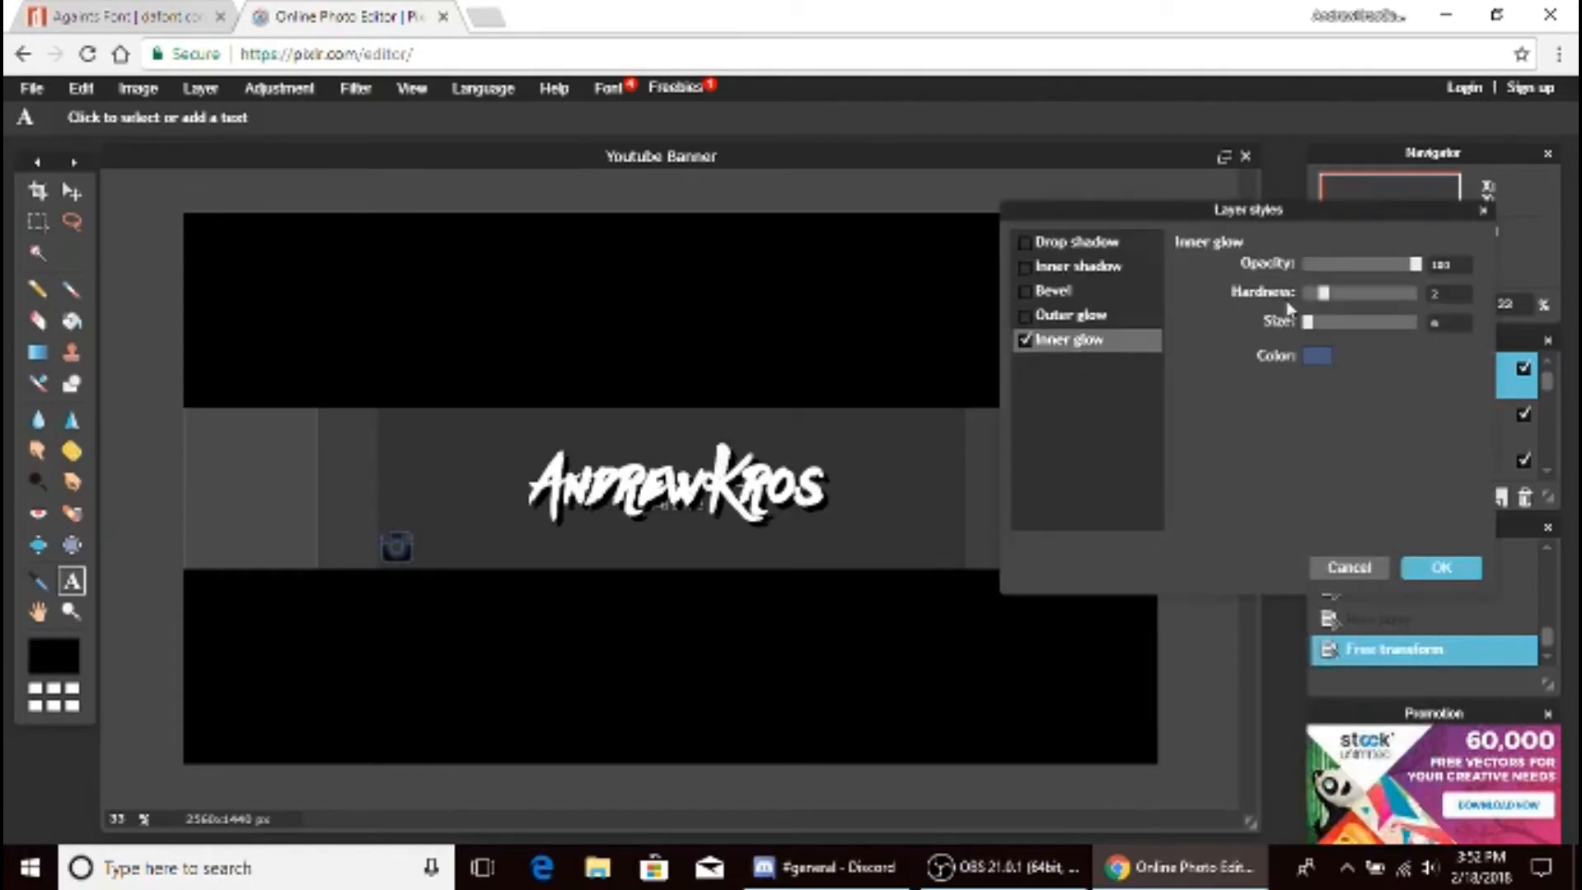
pyautogui.moveTo(1324, 307); pyautogui.dragTo(1554, 331)
pyautogui.moveTo(1310, 324); pyautogui.dragTo(1514, 346)
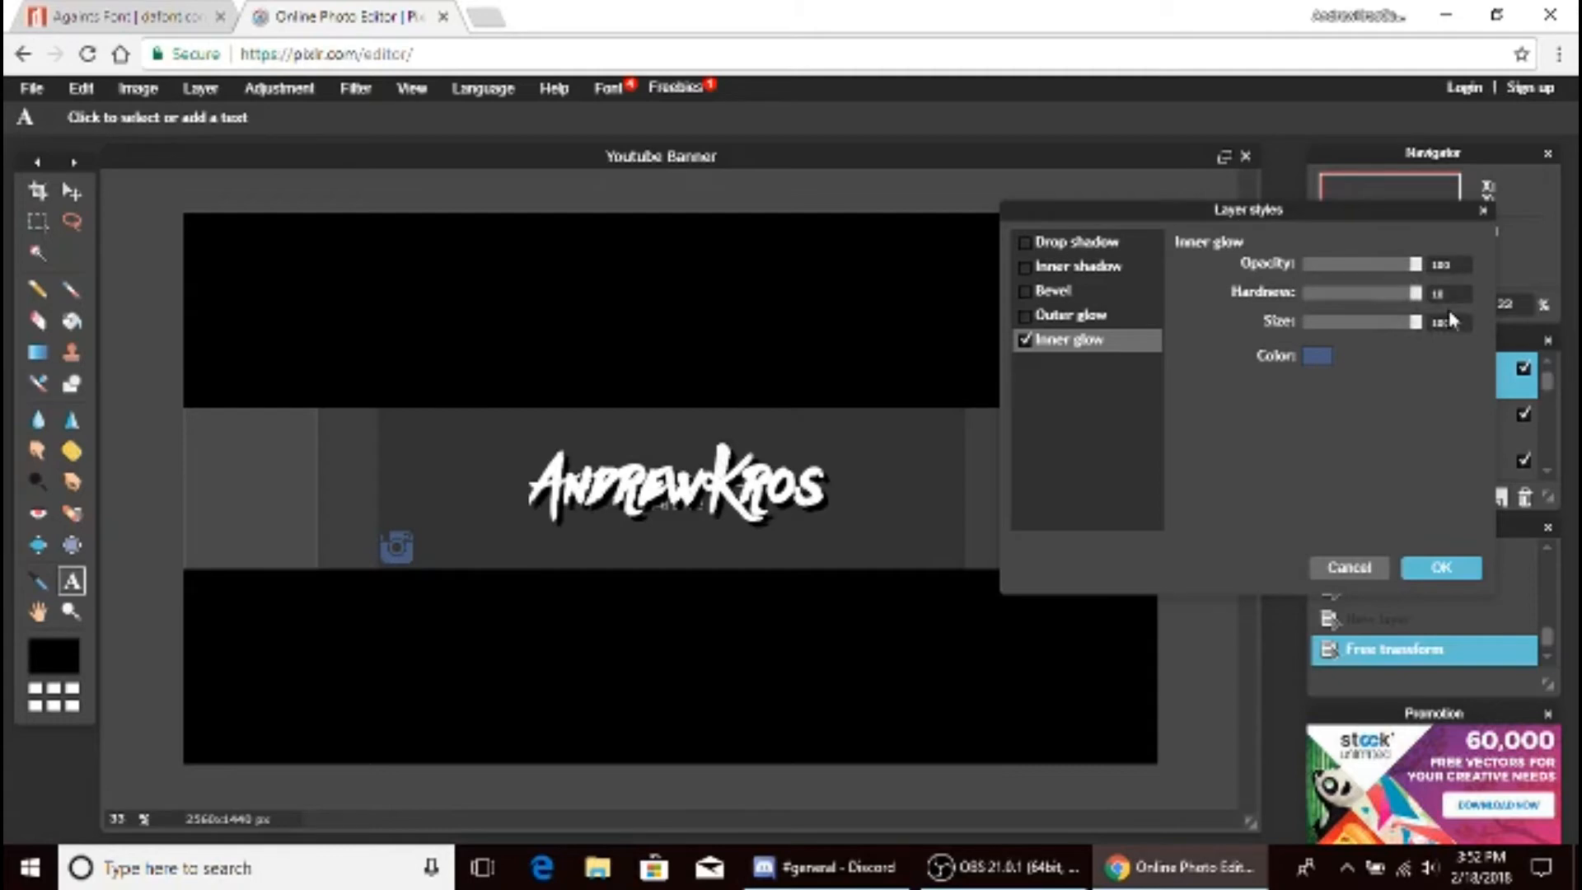
pyautogui.click(1321, 355)
pyautogui.click(1108, 272)
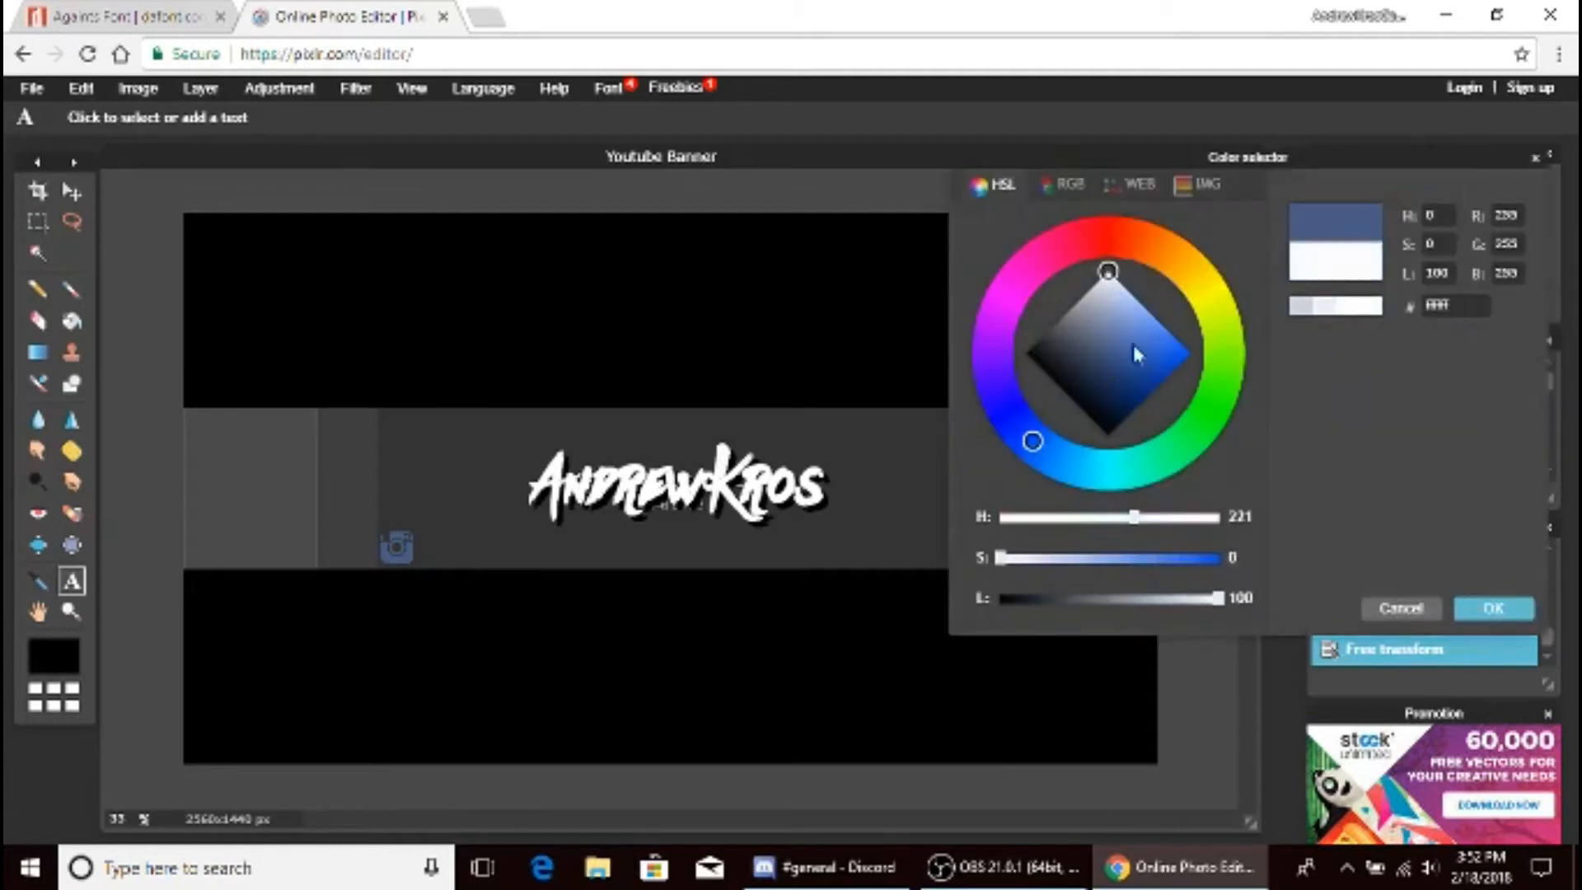
pyautogui.click(1494, 610)
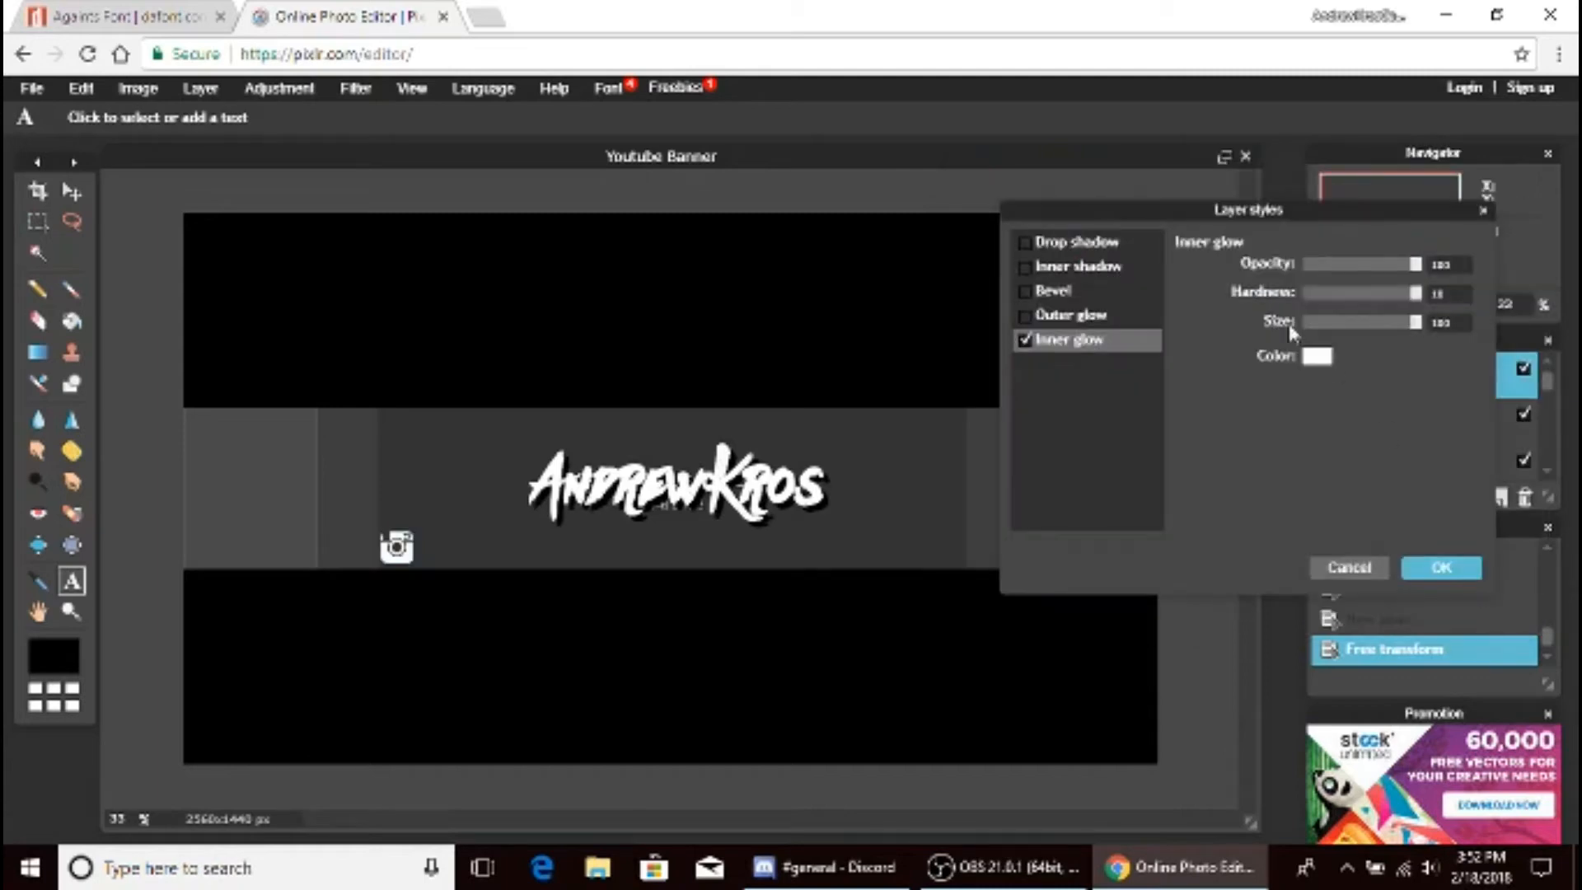
# - Add a drop shadow with distance 3 to the Instagram icon and apply the layer styles
pyautogui.click(1104, 244)
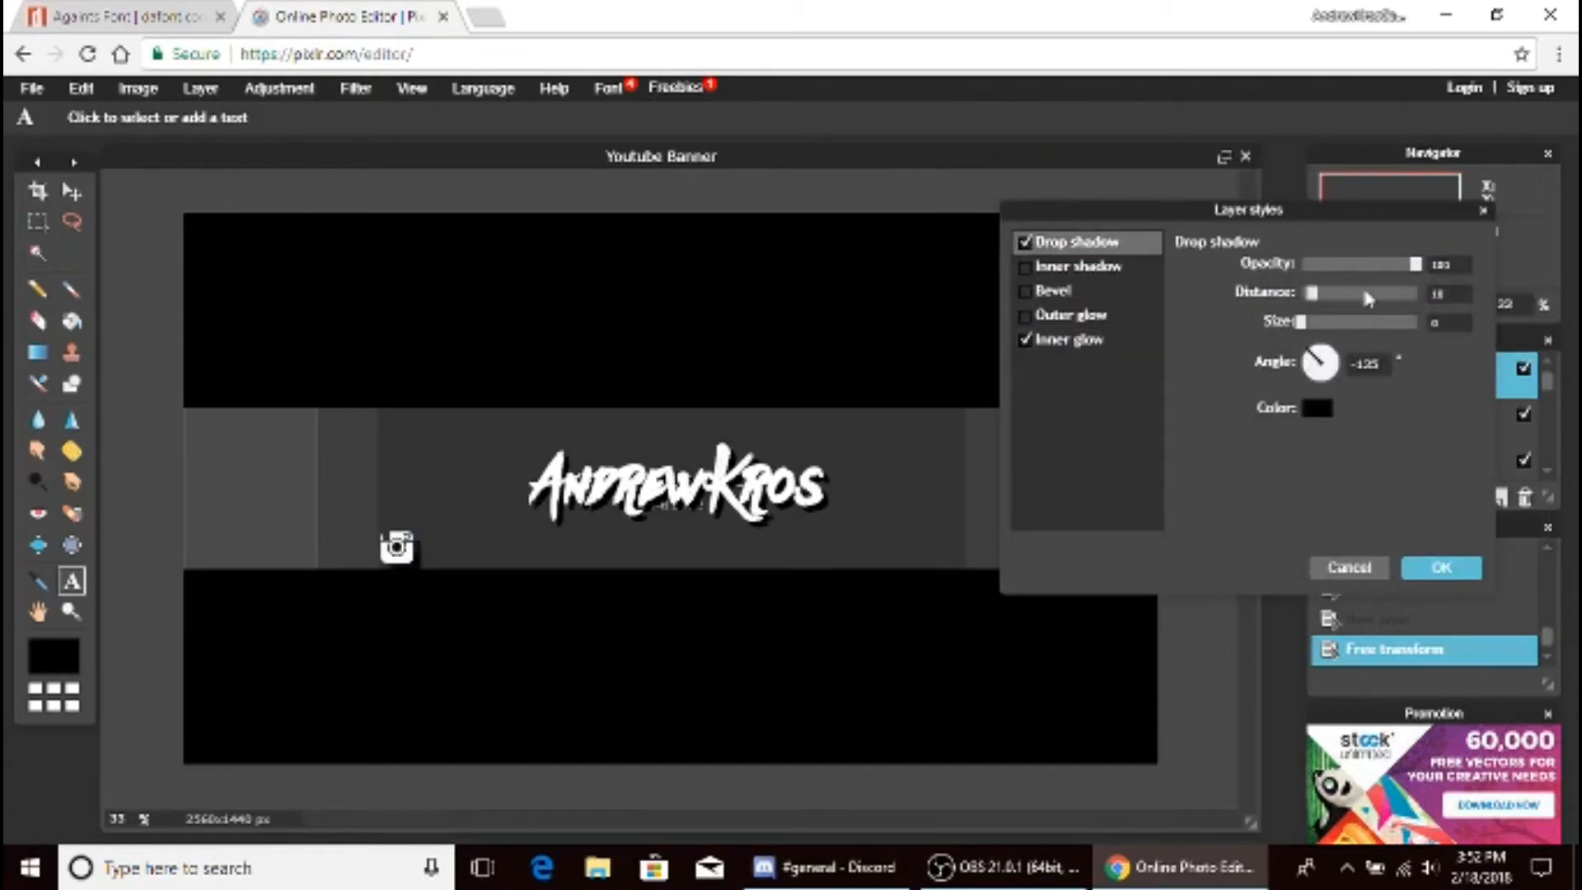
pyautogui.press('BackSpace')
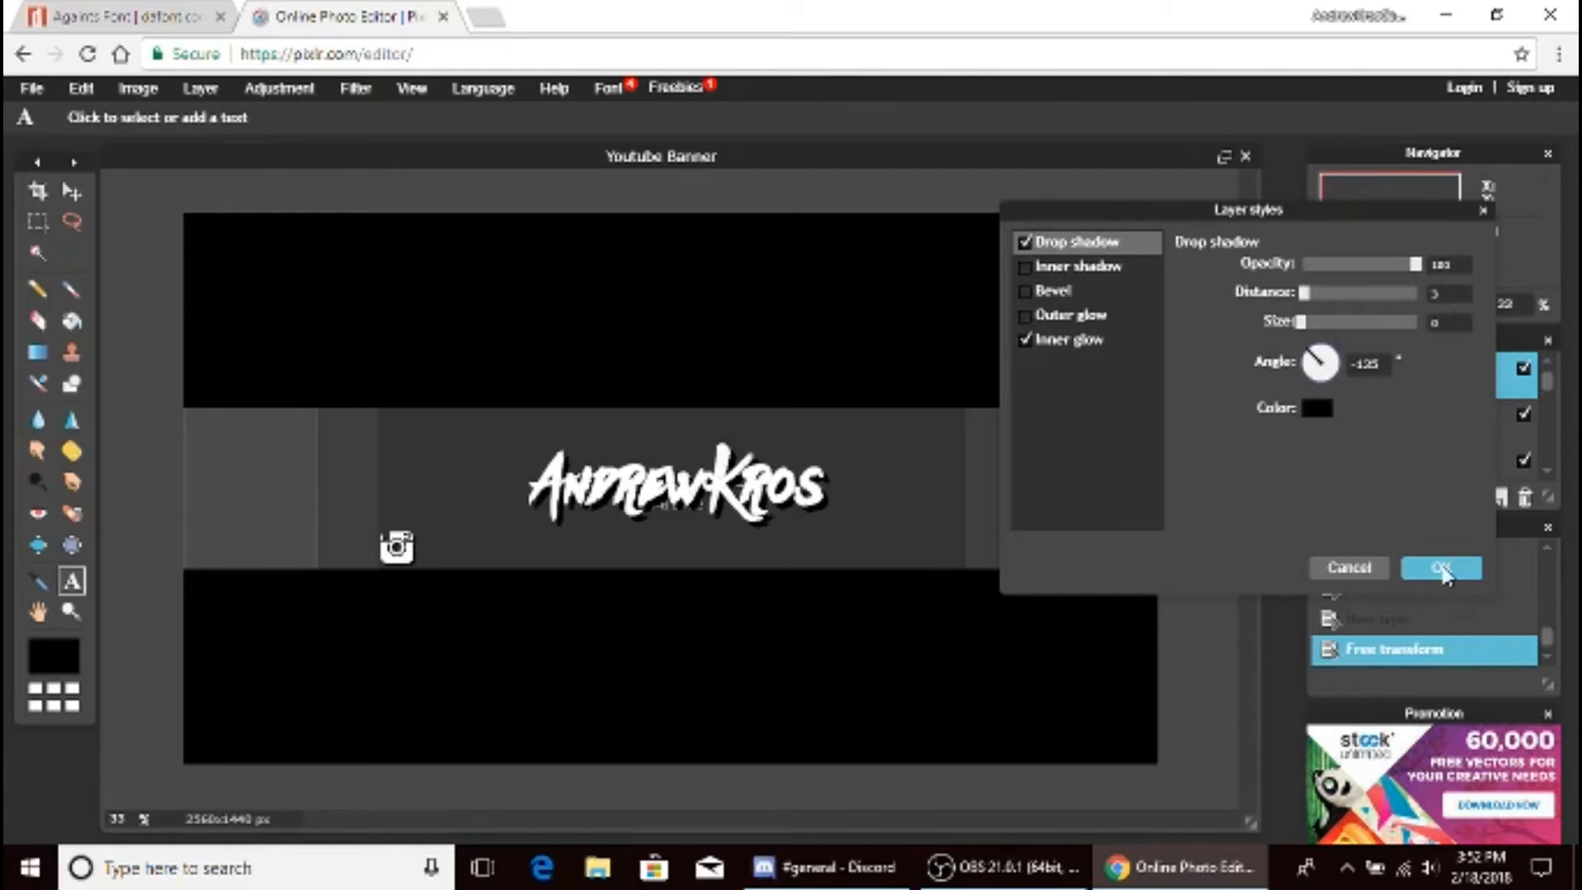
pyautogui.click(1442, 568)
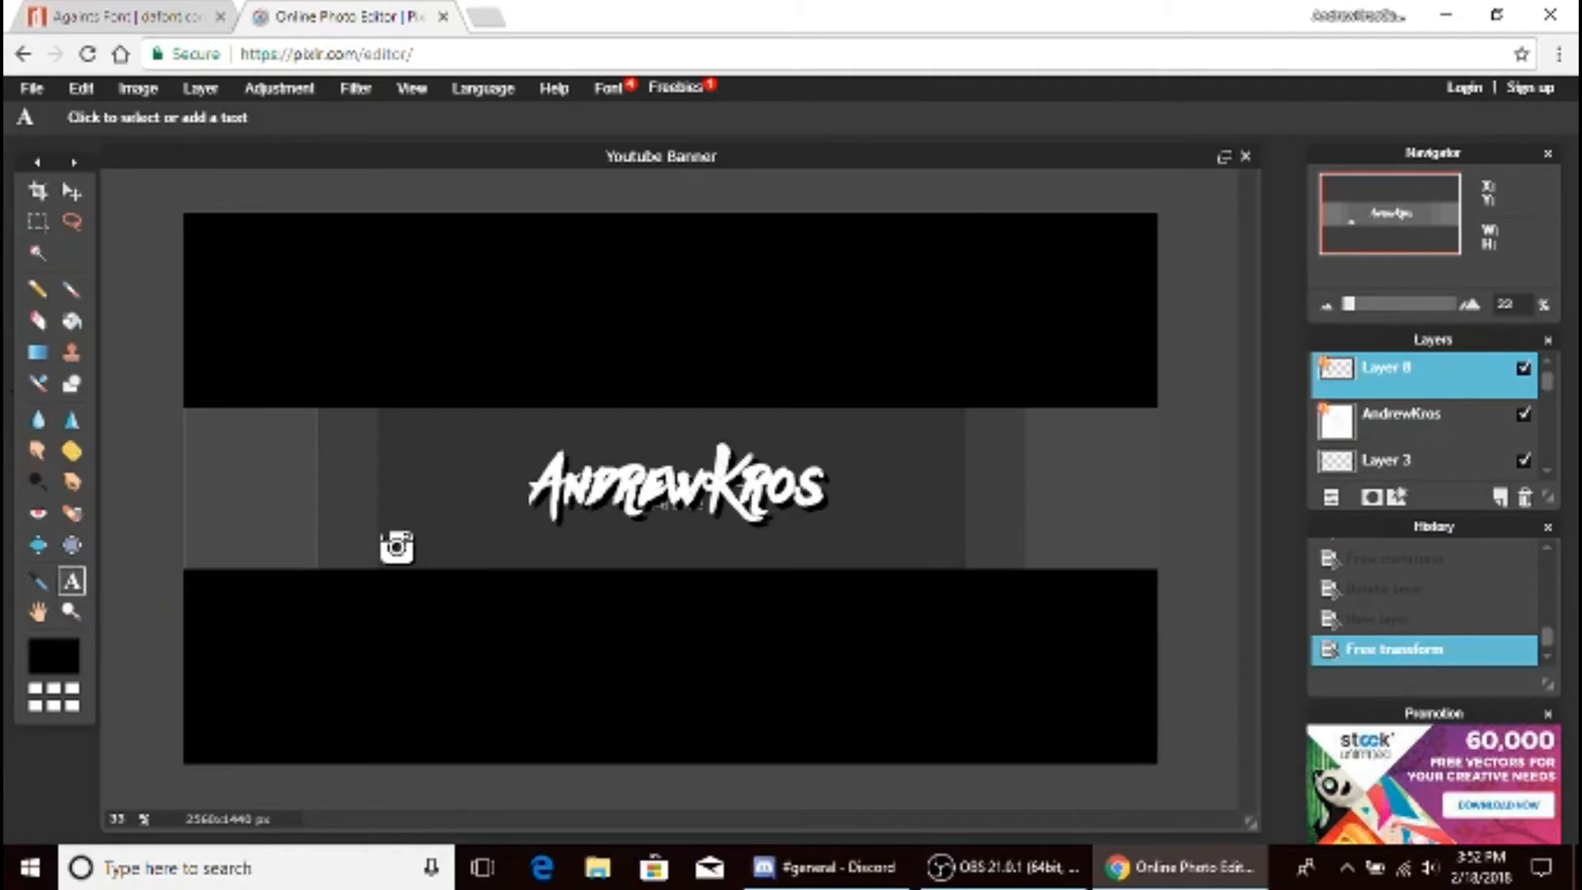
# - Start a text layer beside the Instagram icon with size 30 and white color
pyautogui.click(430, 547)
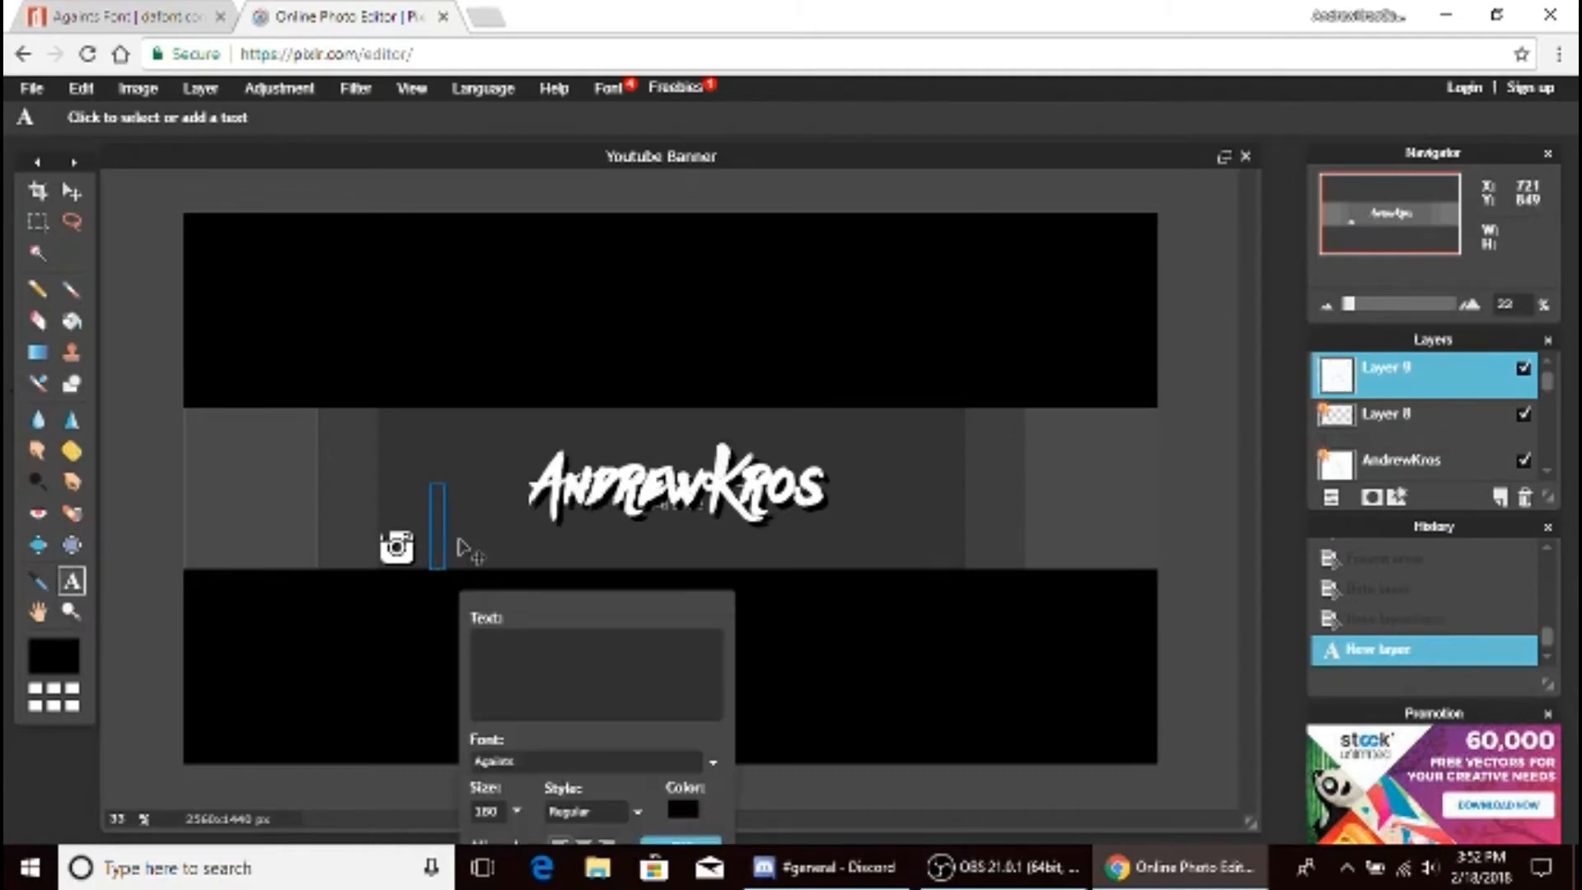
pyautogui.click(496, 809)
pyautogui.press('BackSpace')
pyautogui.press('BackSpace')
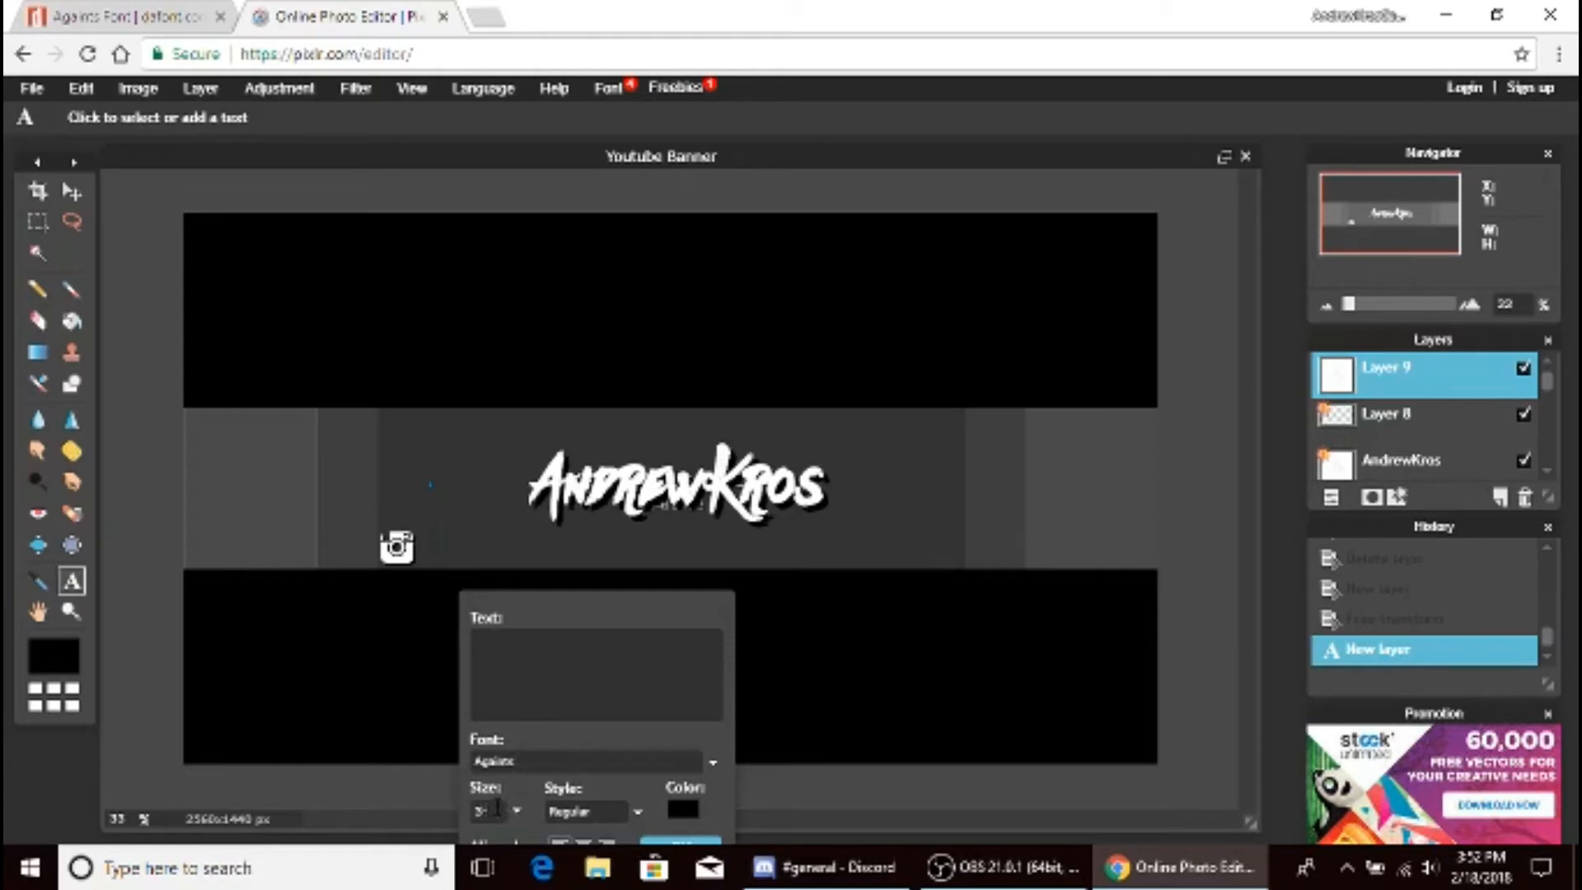
pyautogui.moveTo(550, 608); pyautogui.dragTo(874, 404)
pyautogui.click(1005, 600)
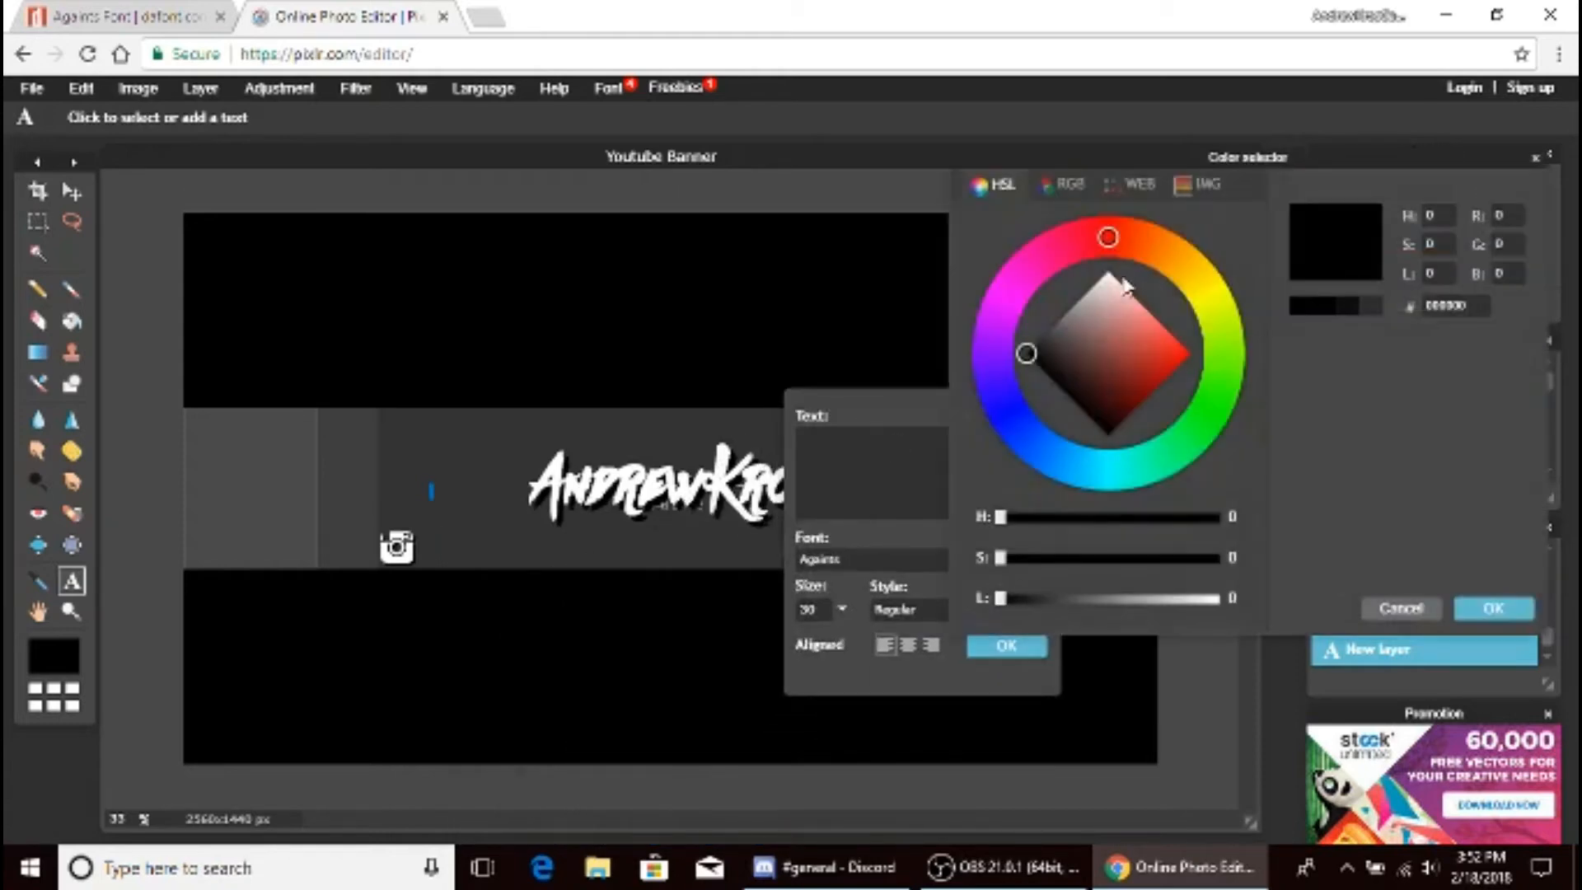
pyautogui.click(1124, 285)
pyautogui.click(1494, 608)
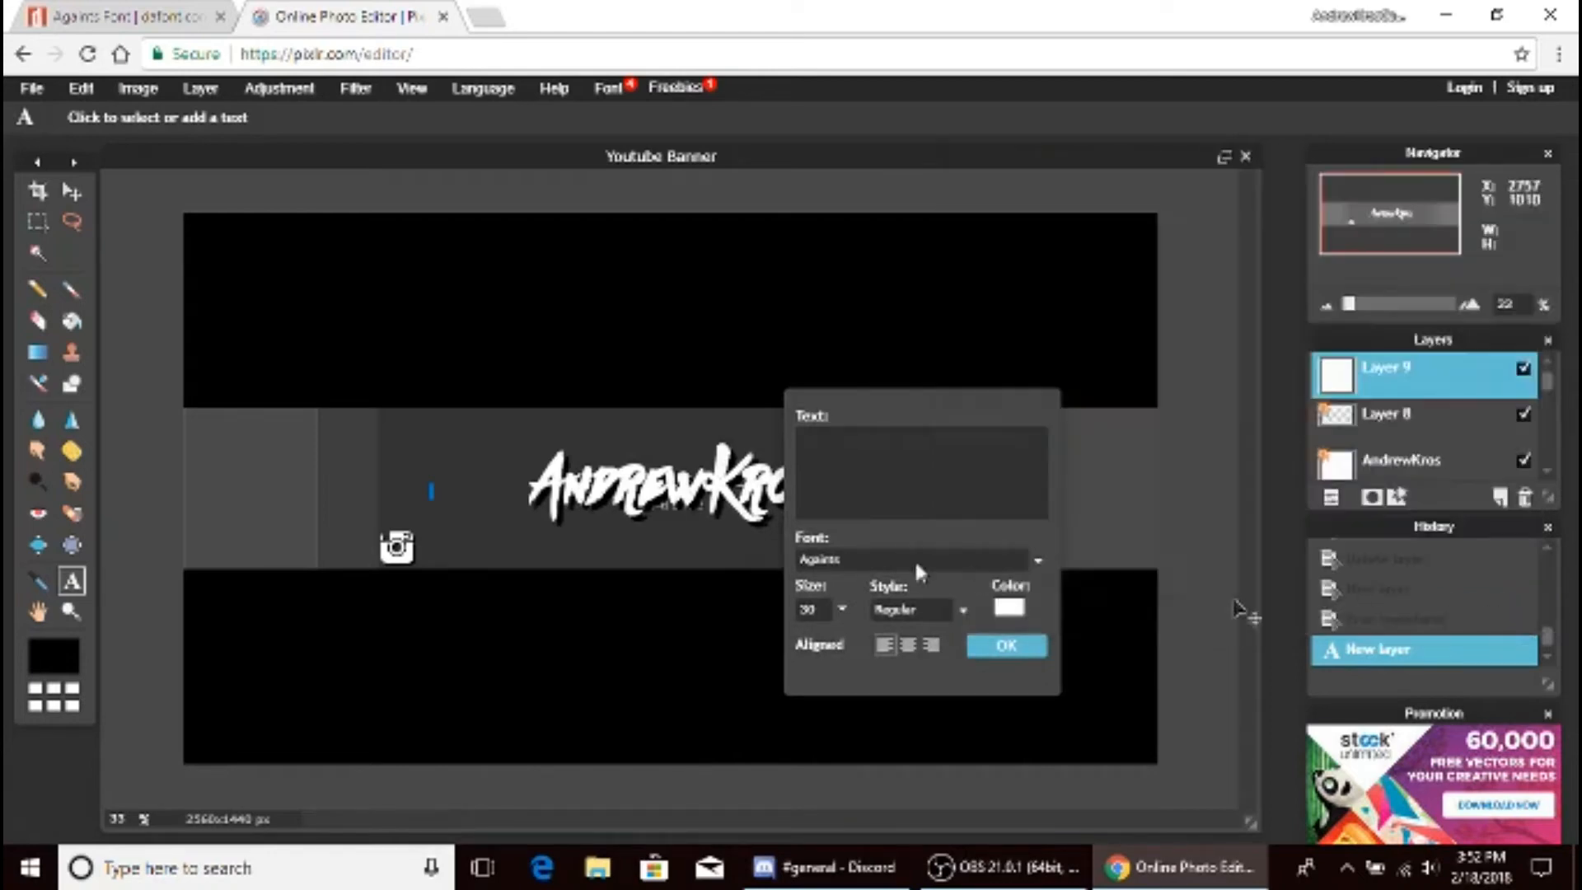
# - Set the new text's style to Bold and position its text box right next to the Instagram icon
pyautogui.click(915, 609)
pyautogui.click(906, 655)
pyautogui.click(913, 607)
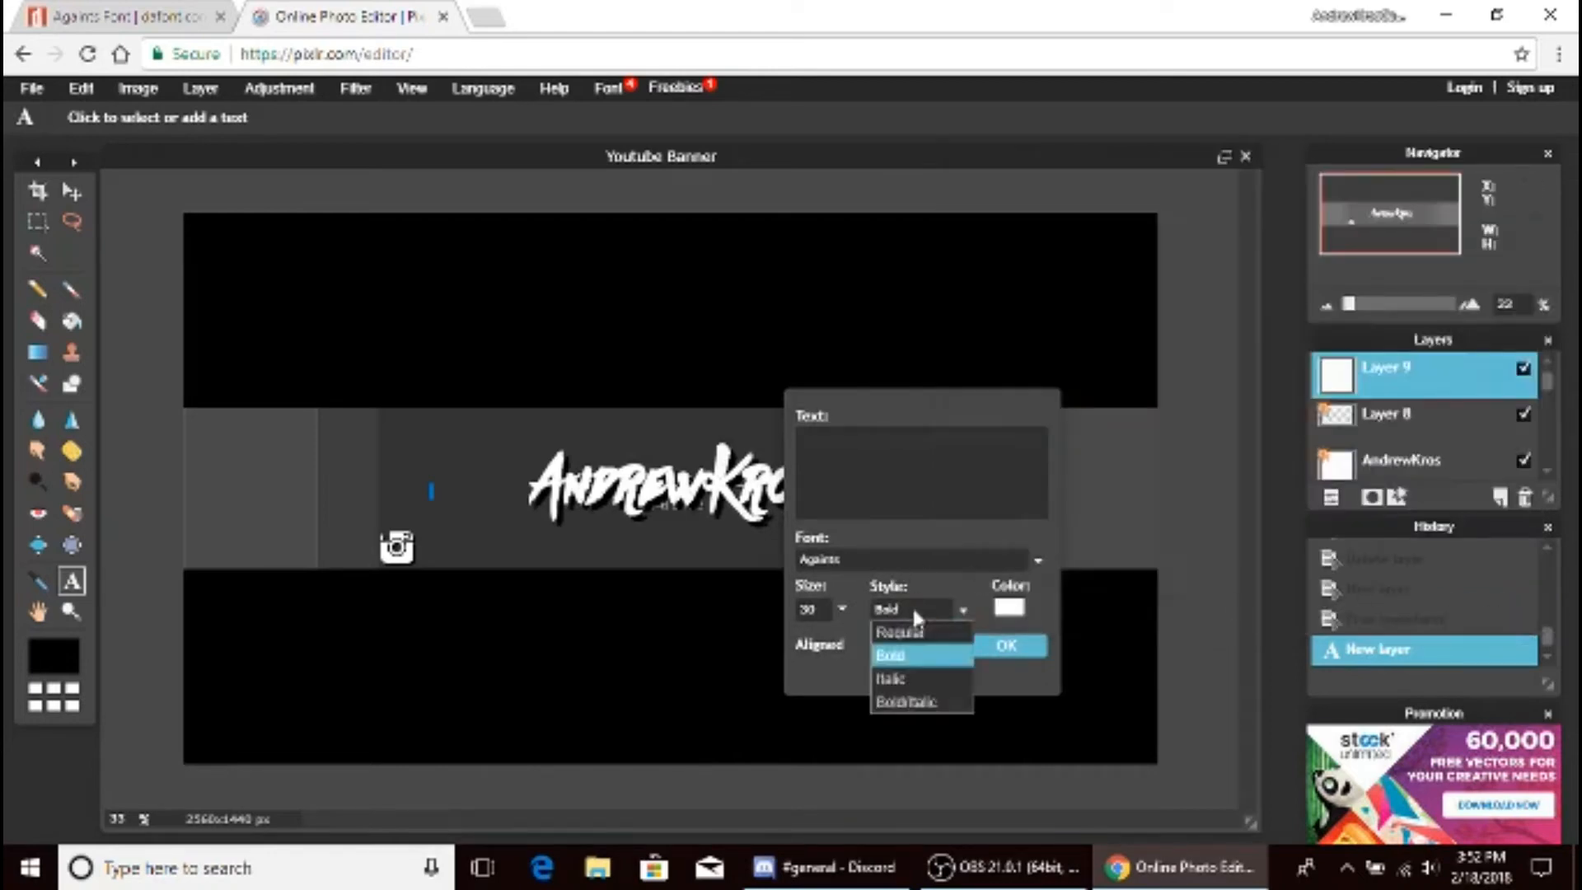
pyautogui.click(896, 654)
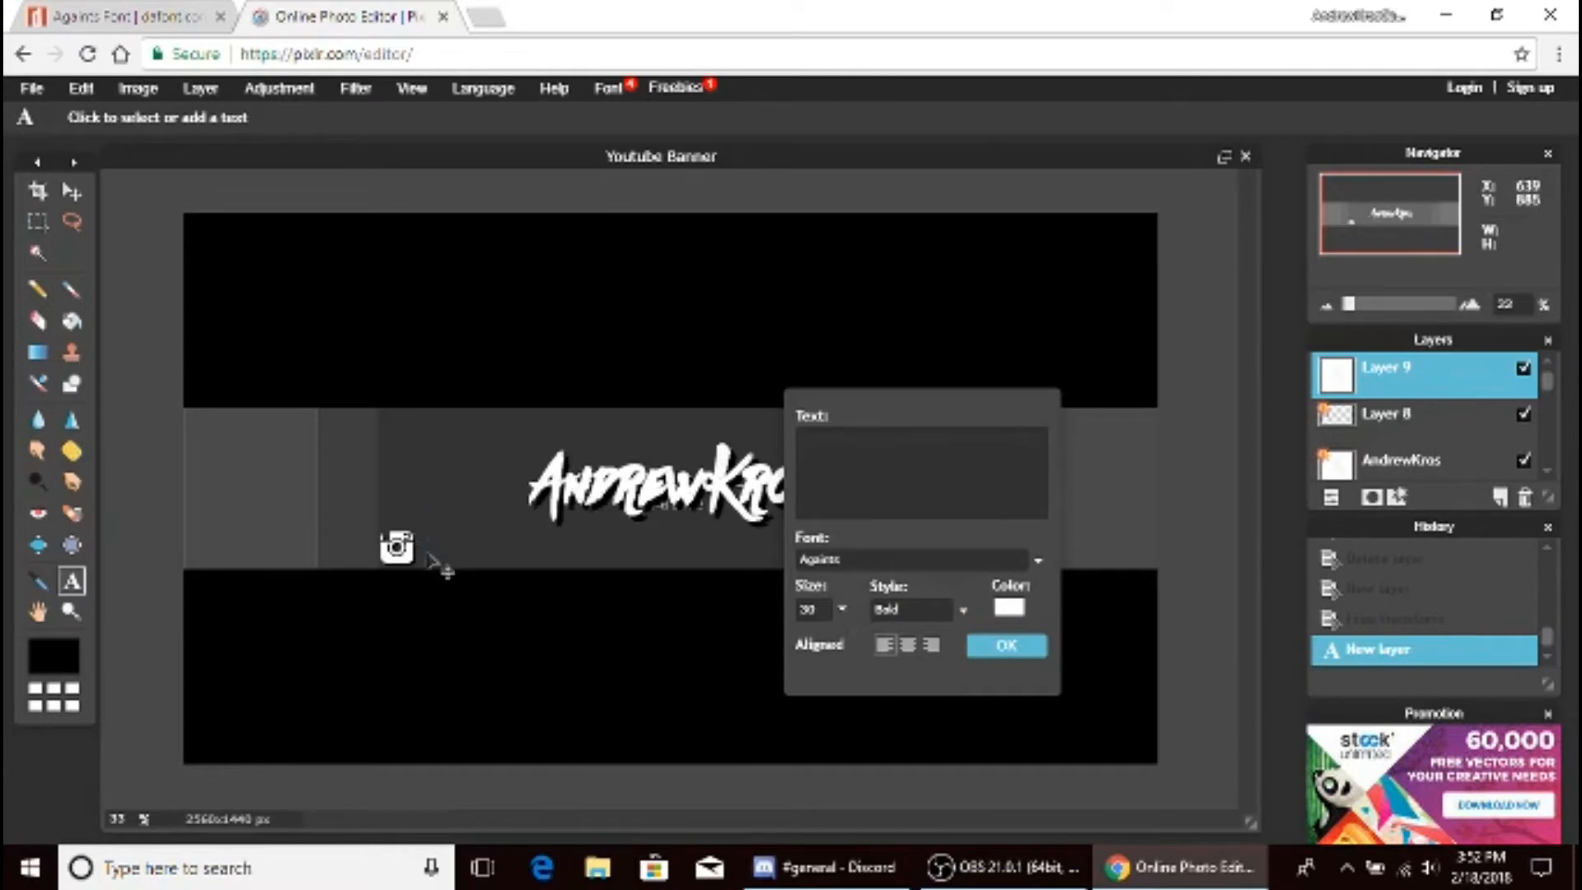
# - Change the text font to Nirmala UI Semilight and close the empty text layer
pyautogui.click(854, 557)
pyautogui.scroll(-5, 888, 685)
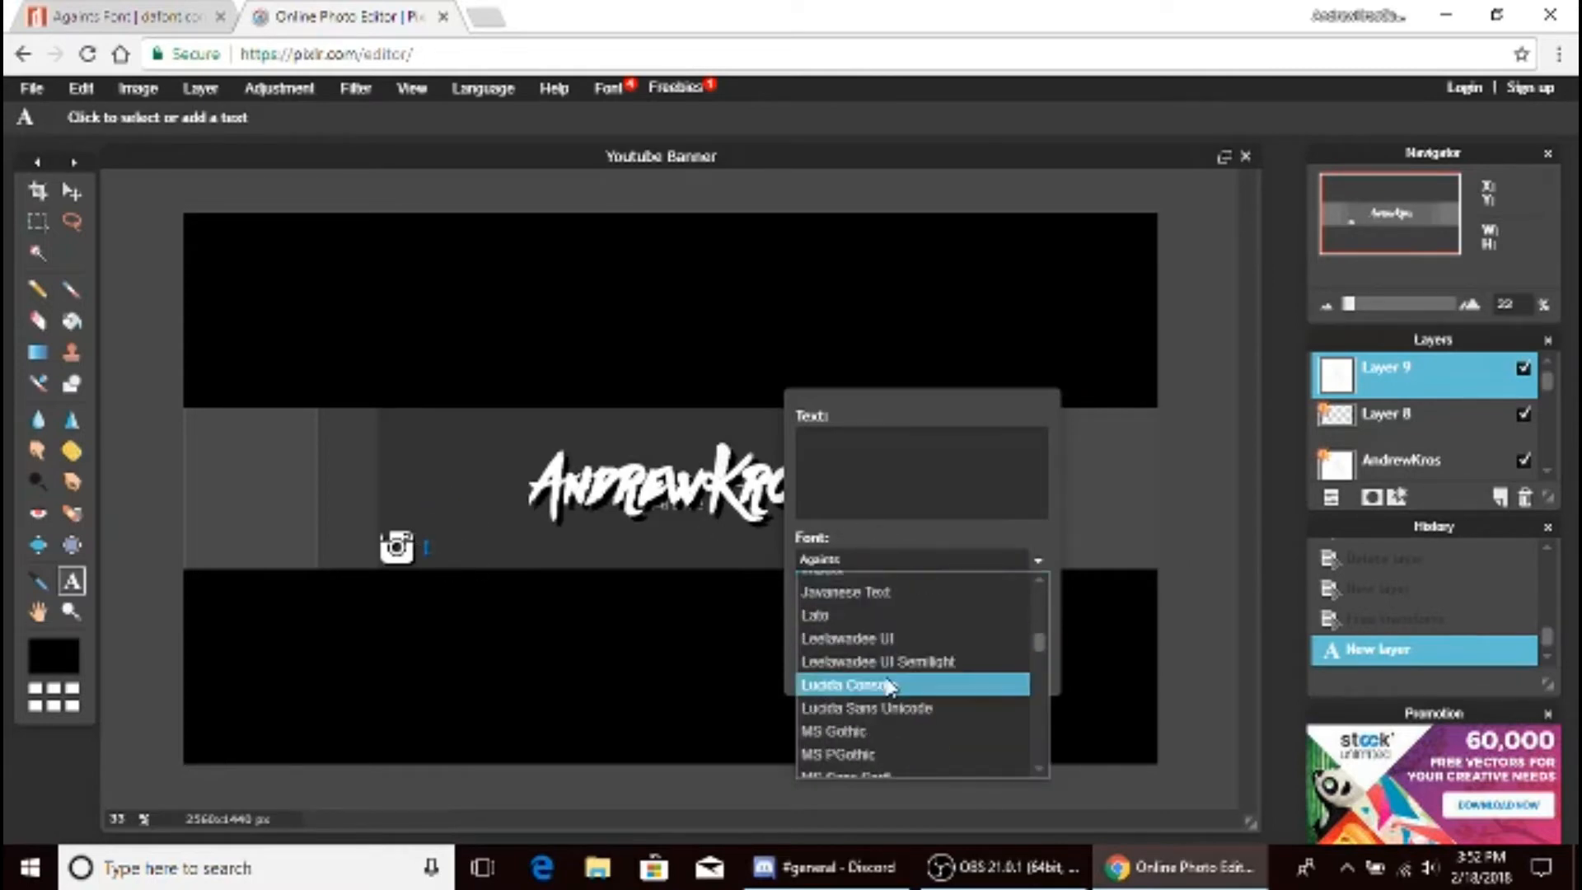
pyautogui.scroll(-5, 888, 685)
pyautogui.scroll(3, 886, 669)
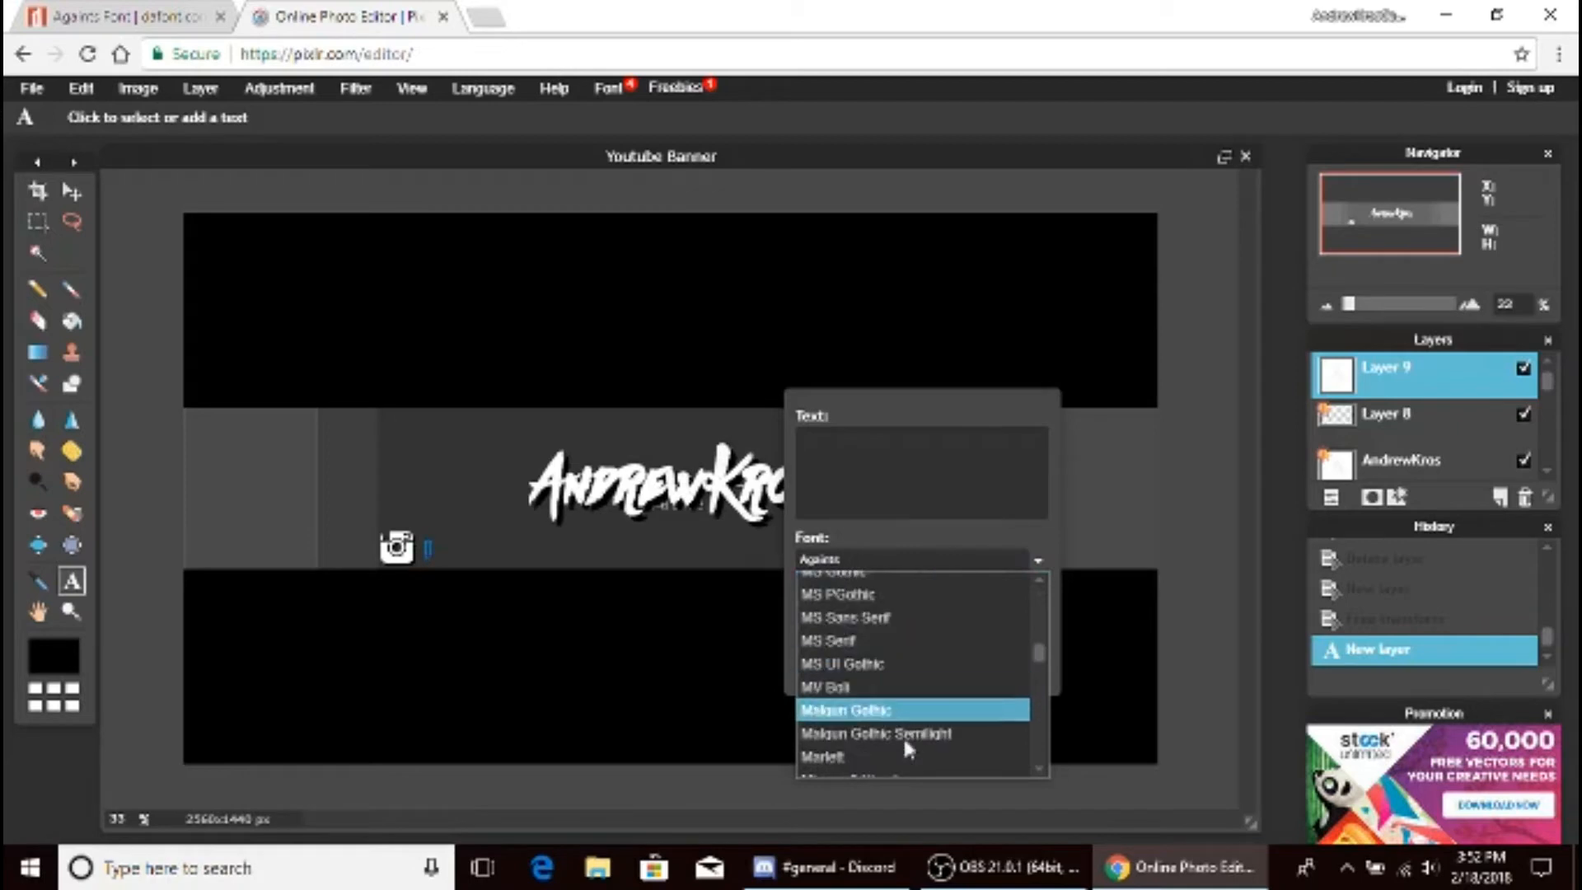
pyautogui.scroll(-6, 911, 747)
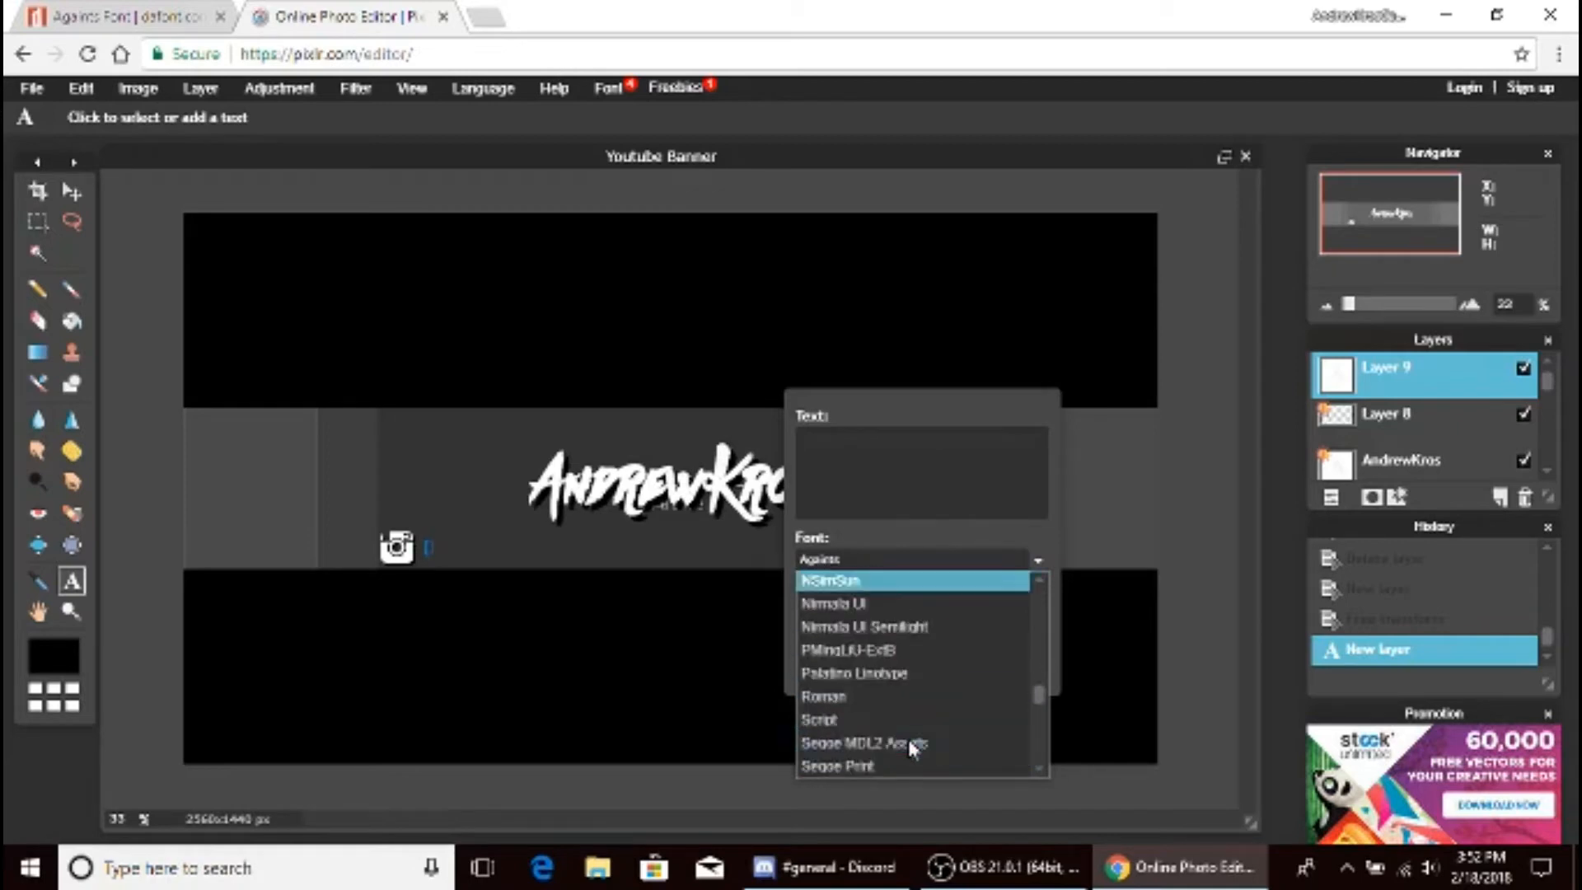
pyautogui.scroll(-3, 911, 747)
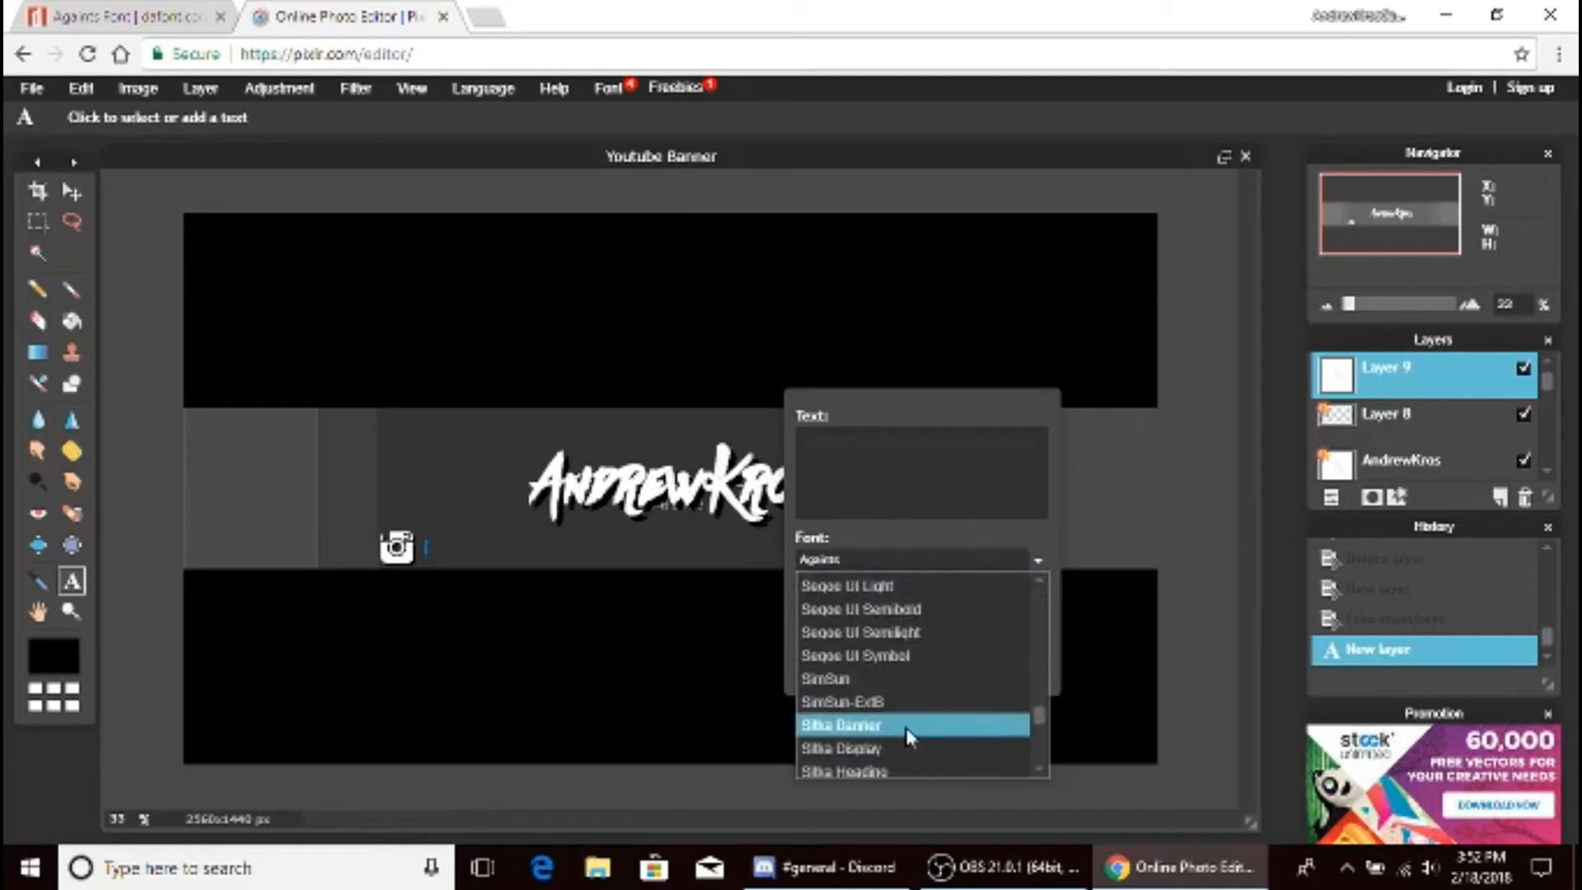
pyautogui.scroll(3, 908, 735)
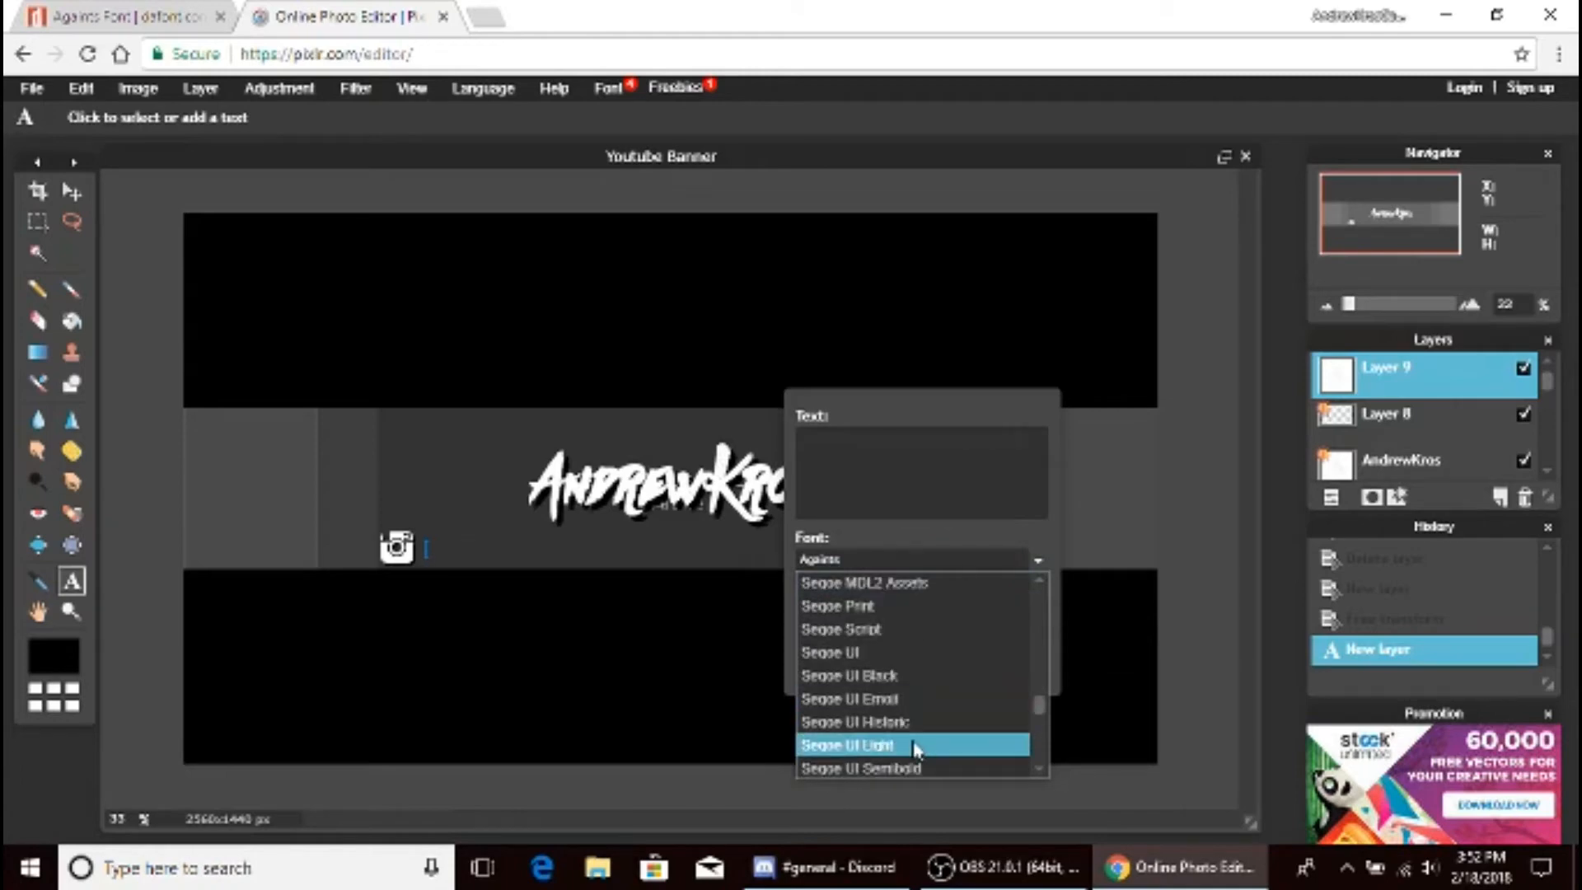
pyautogui.scroll(-8, 911, 741)
pyautogui.scroll(-1, 916, 748)
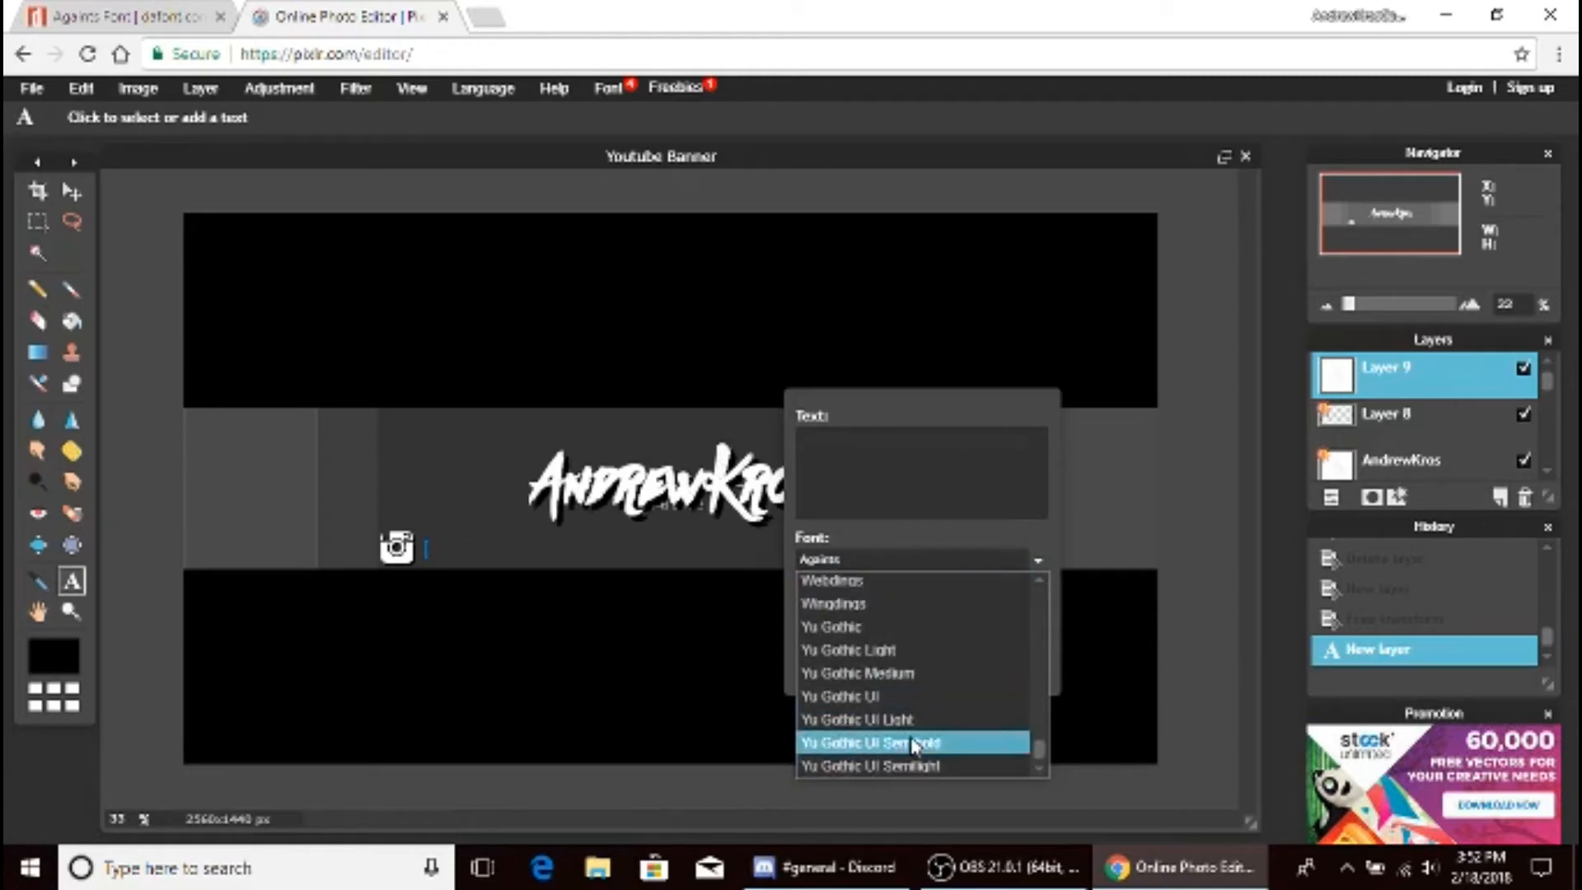
pyautogui.scroll(8, 912, 741)
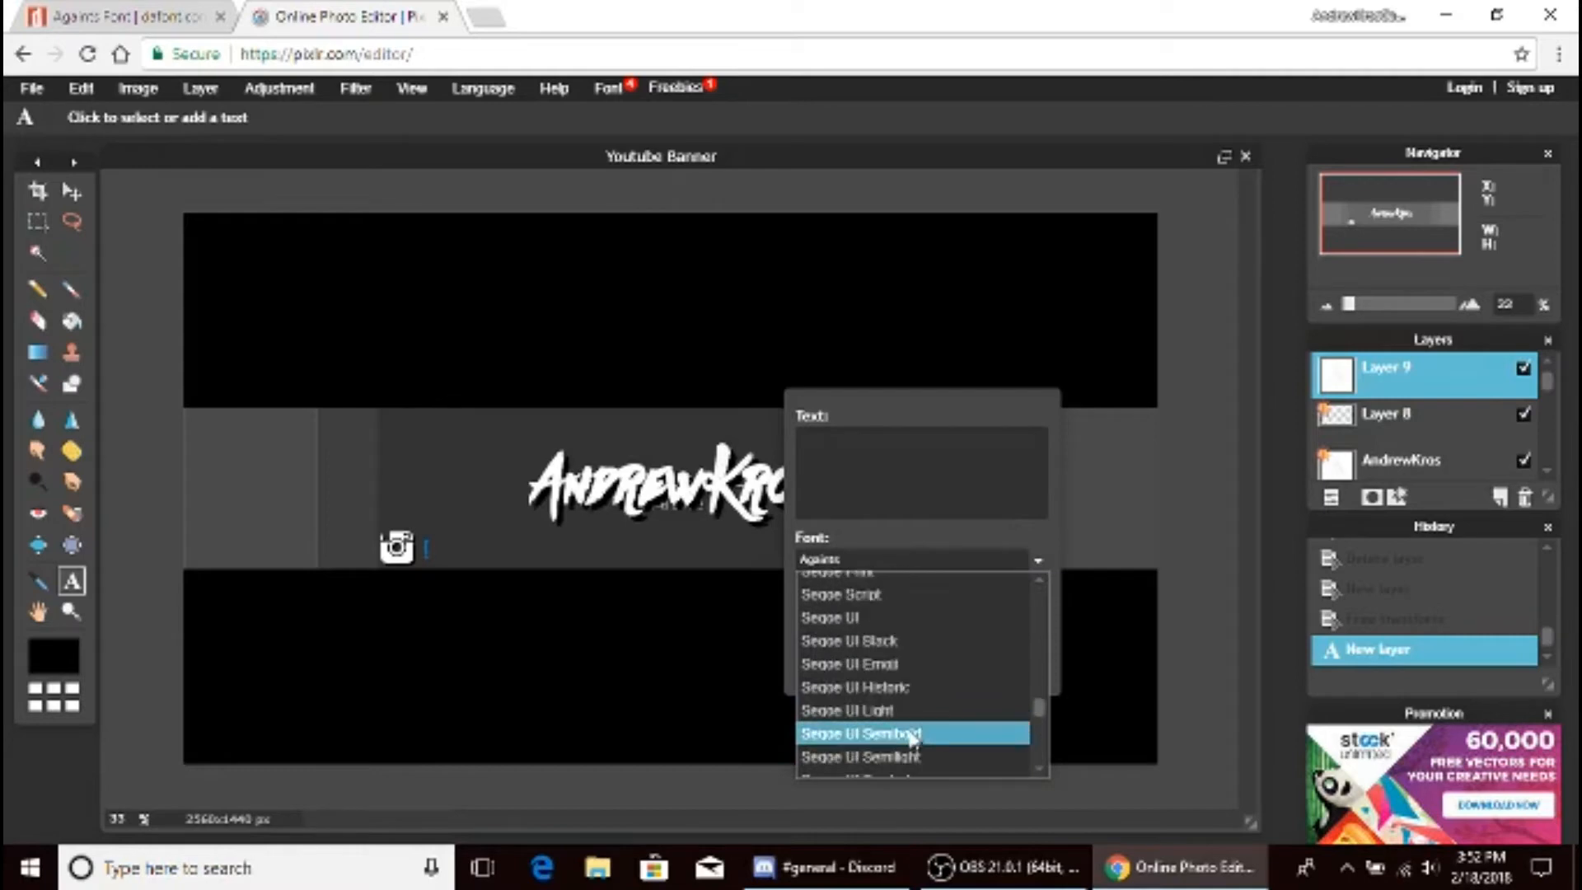
pyautogui.scroll(8, 911, 735)
pyautogui.scroll(-3, 909, 734)
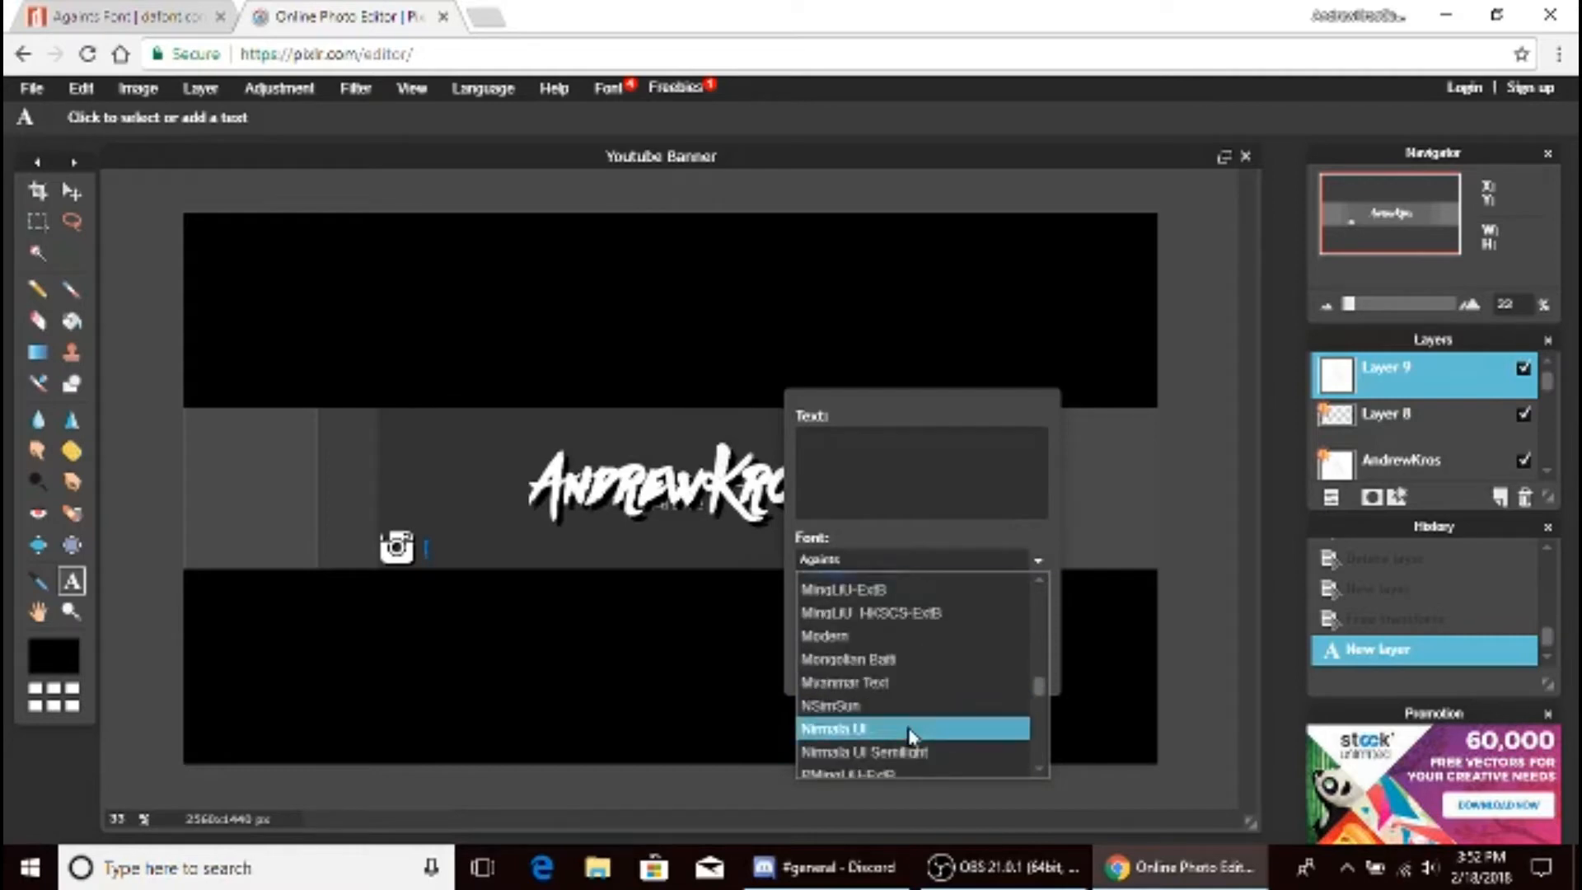
pyautogui.scroll(-3, 911, 734)
pyautogui.scroll(3, 910, 737)
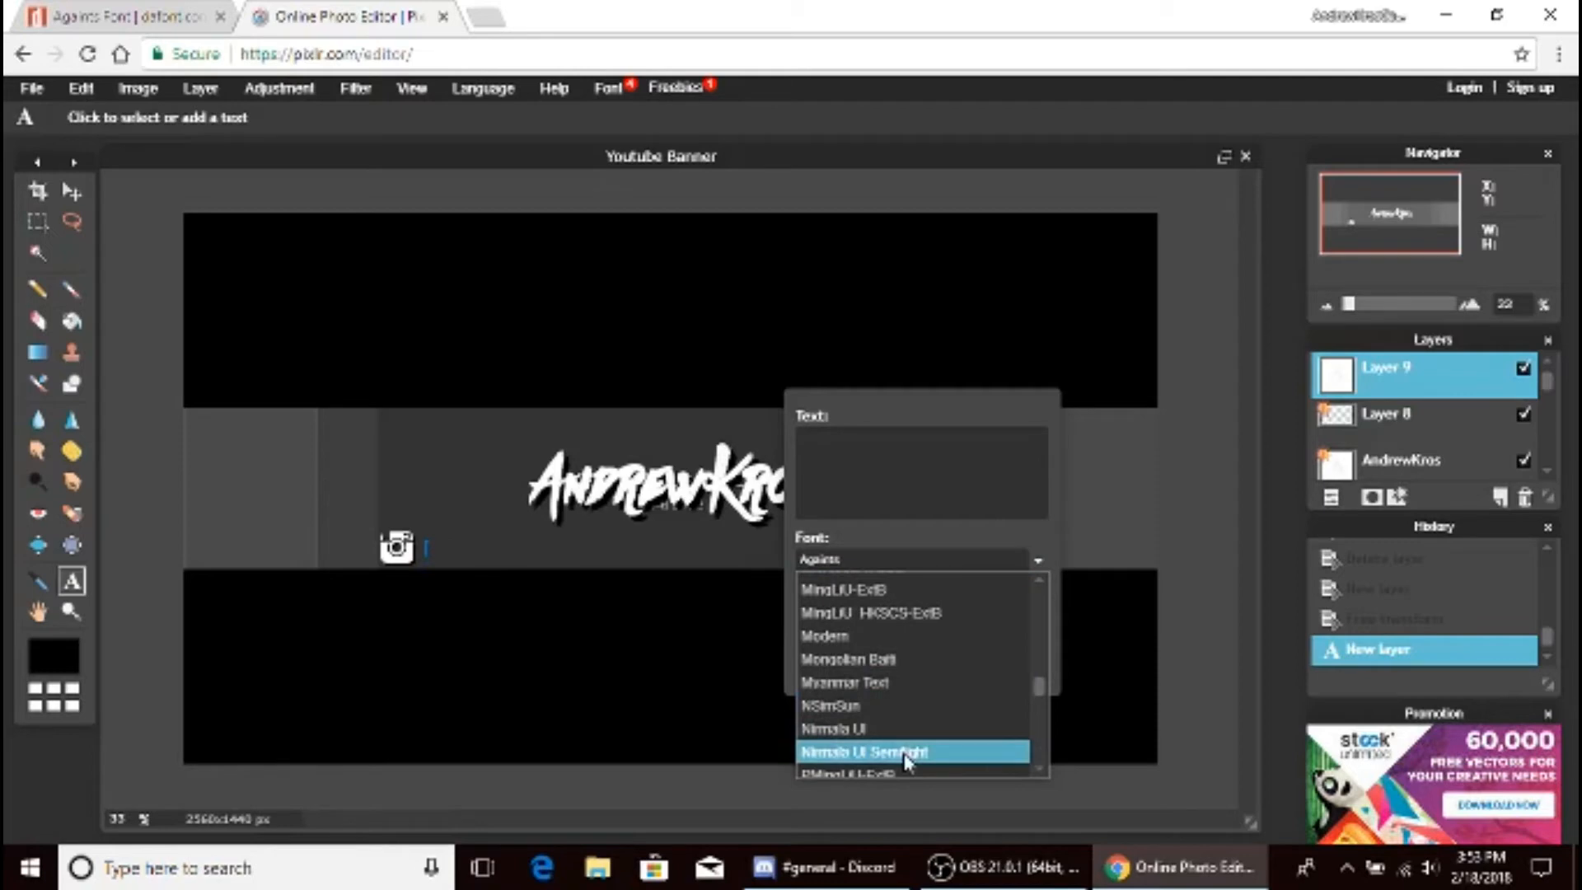
pyautogui.click(906, 752)
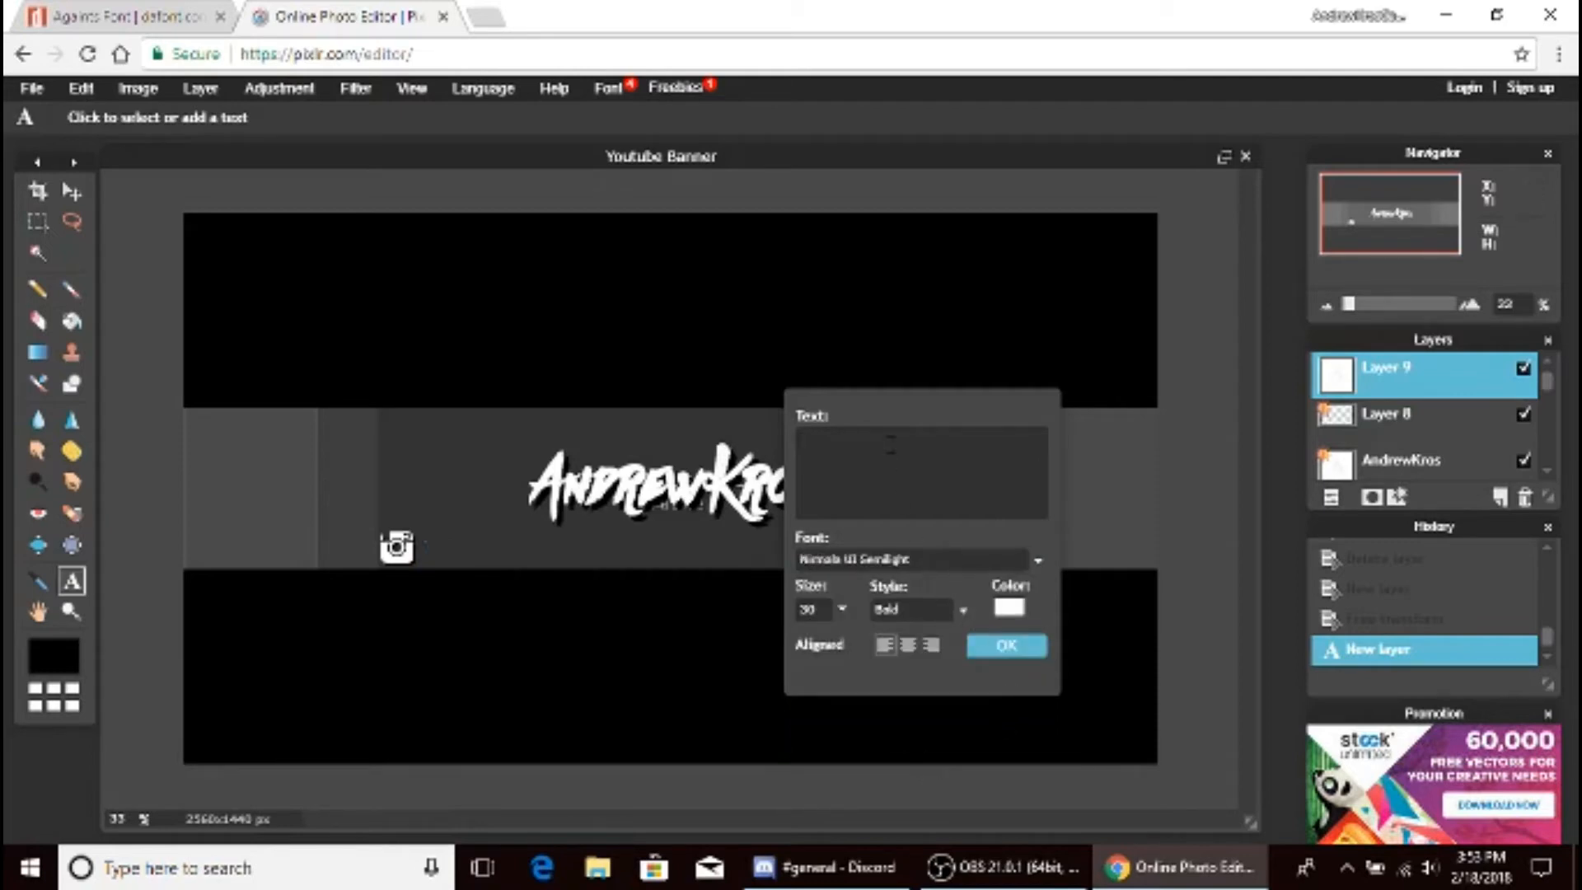
pyautogui.click(1005, 645)
# - Add a new text layer with the Instagram username and place it directly beside the Instagram icon
pyautogui.scroll(-1, 916, 618)
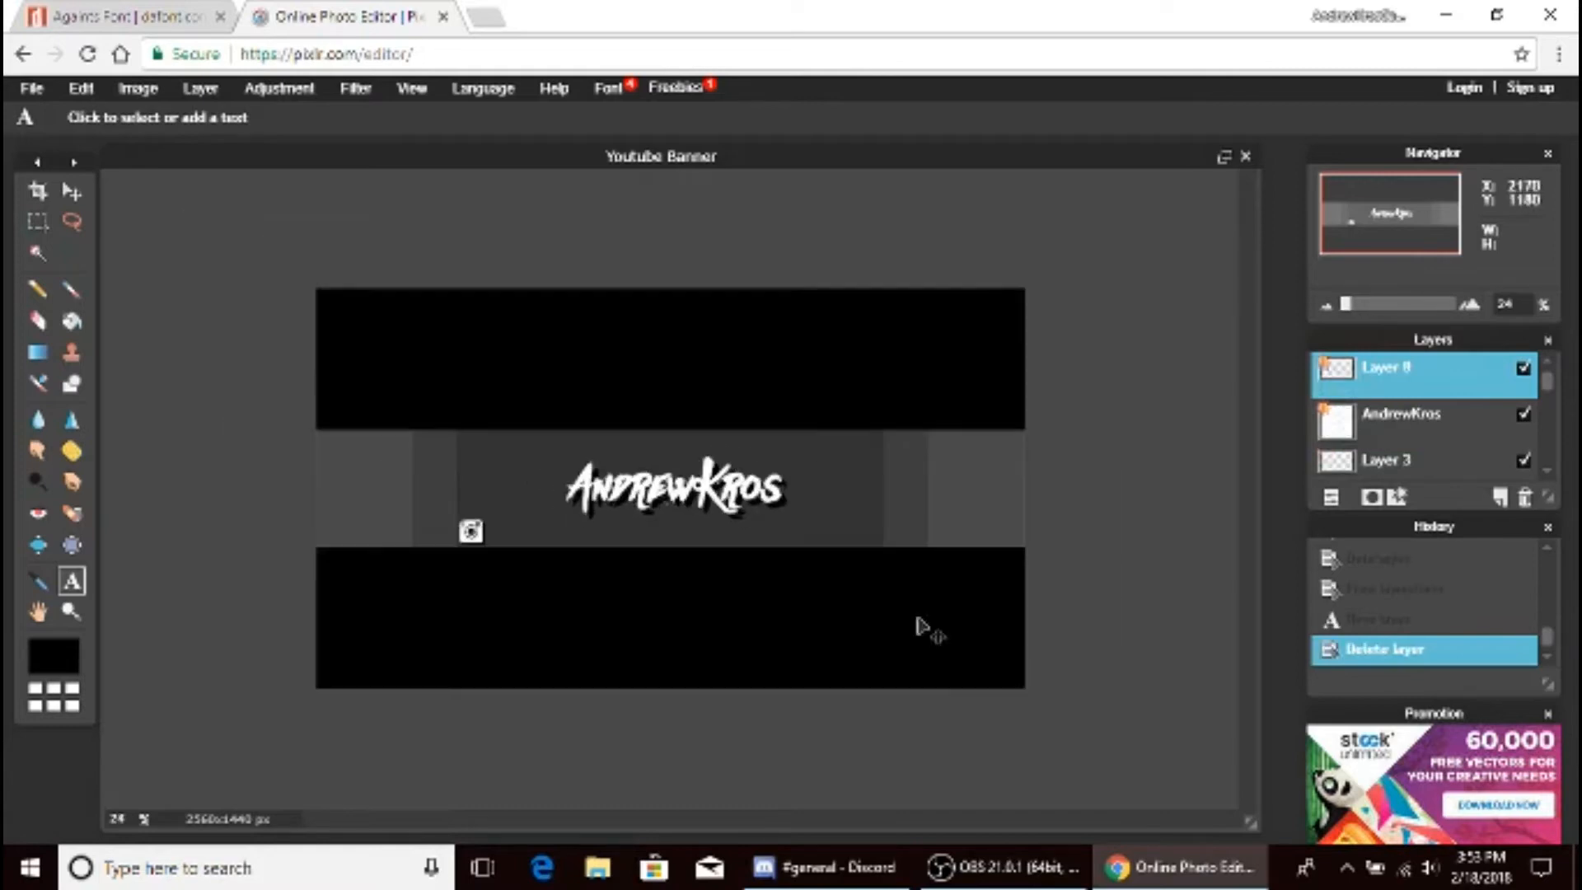
pyautogui.scroll(3, 939, 629)
pyautogui.scroll(1, 815, 569)
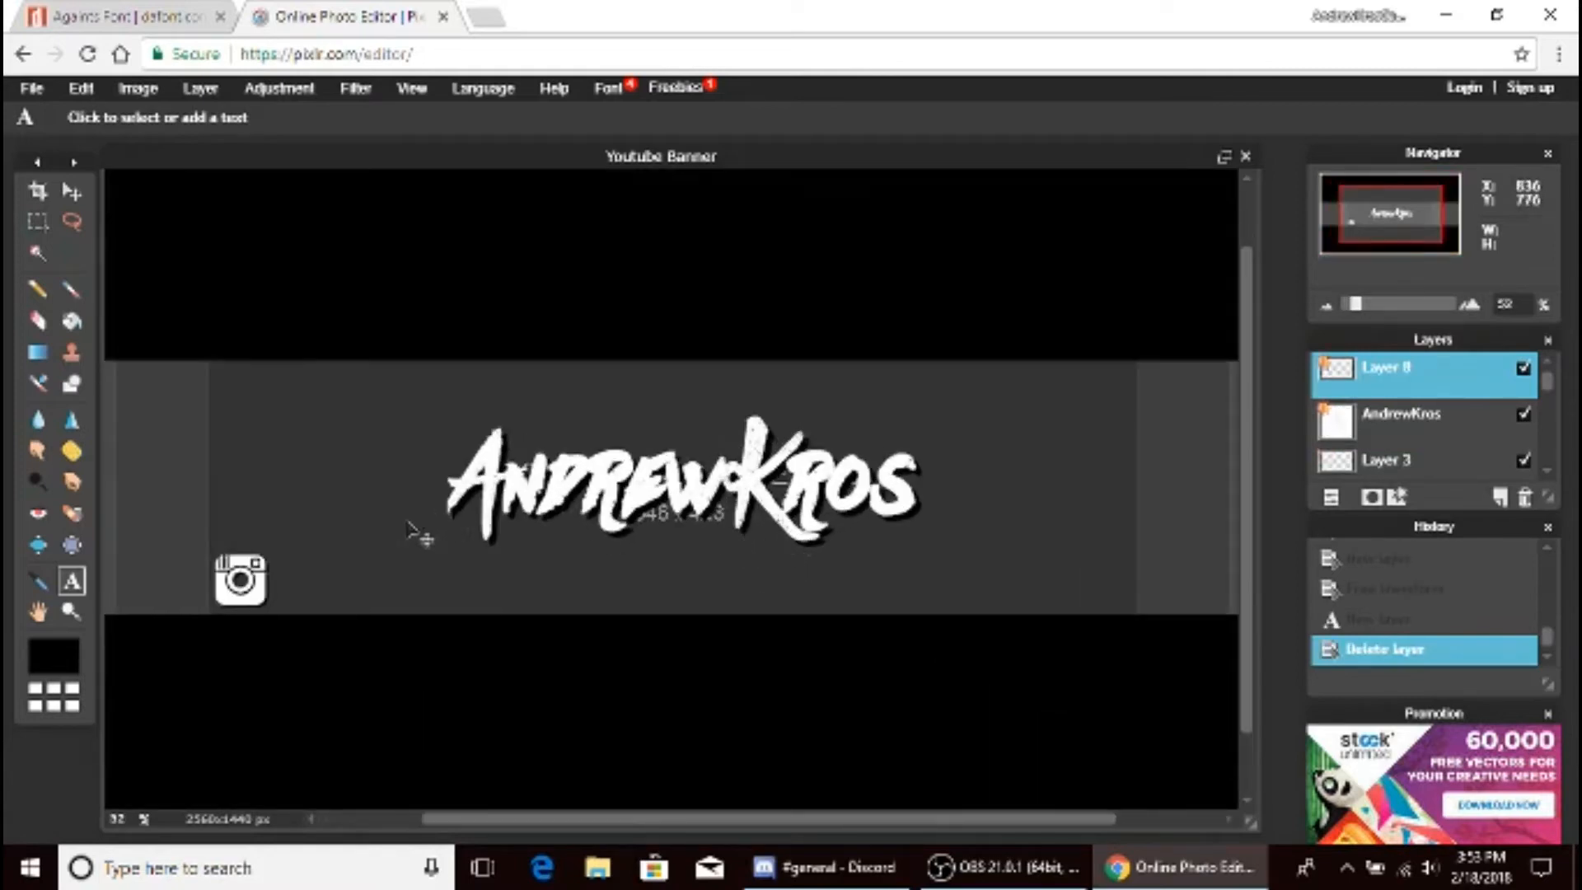
pyautogui.click(283, 587)
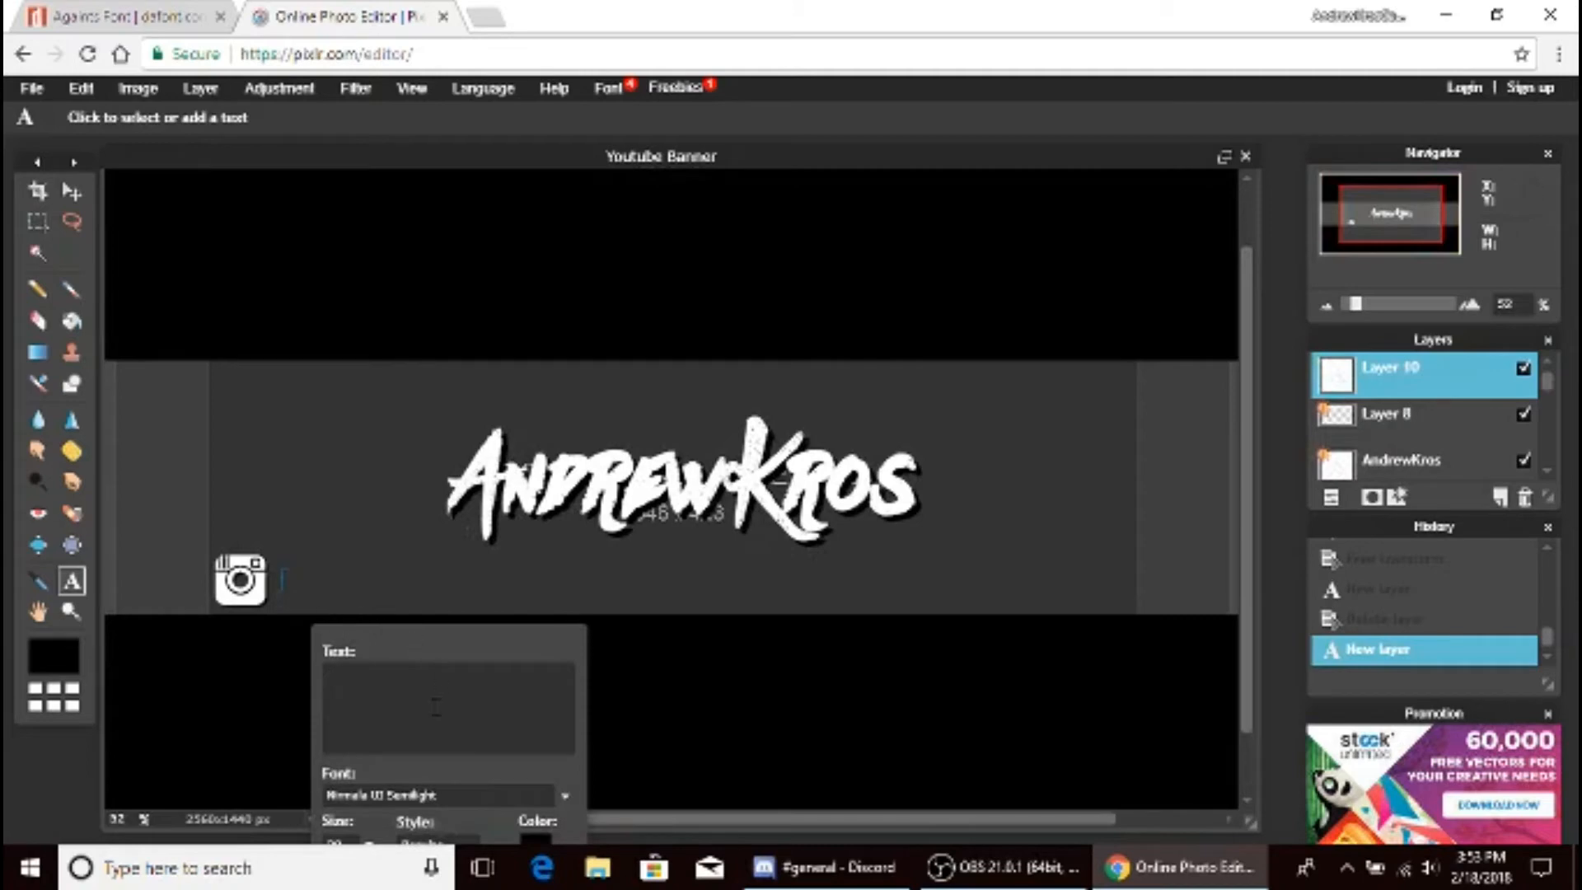
pyautogui.moveTo(489, 652); pyautogui.dragTo(994, 414)
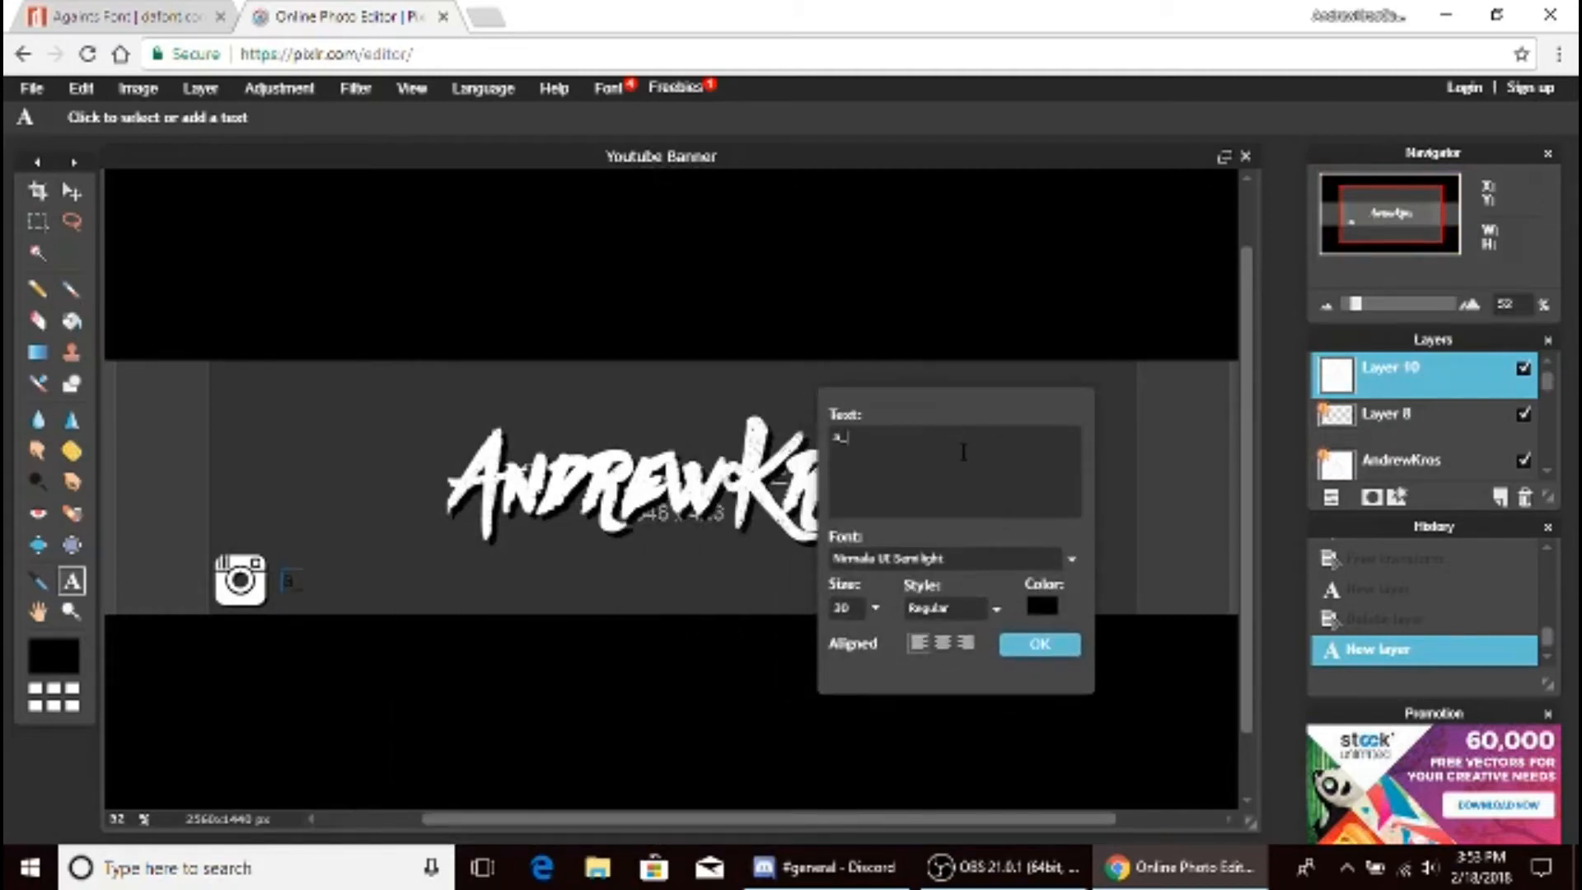
pyautogui.write('a_krosley_')
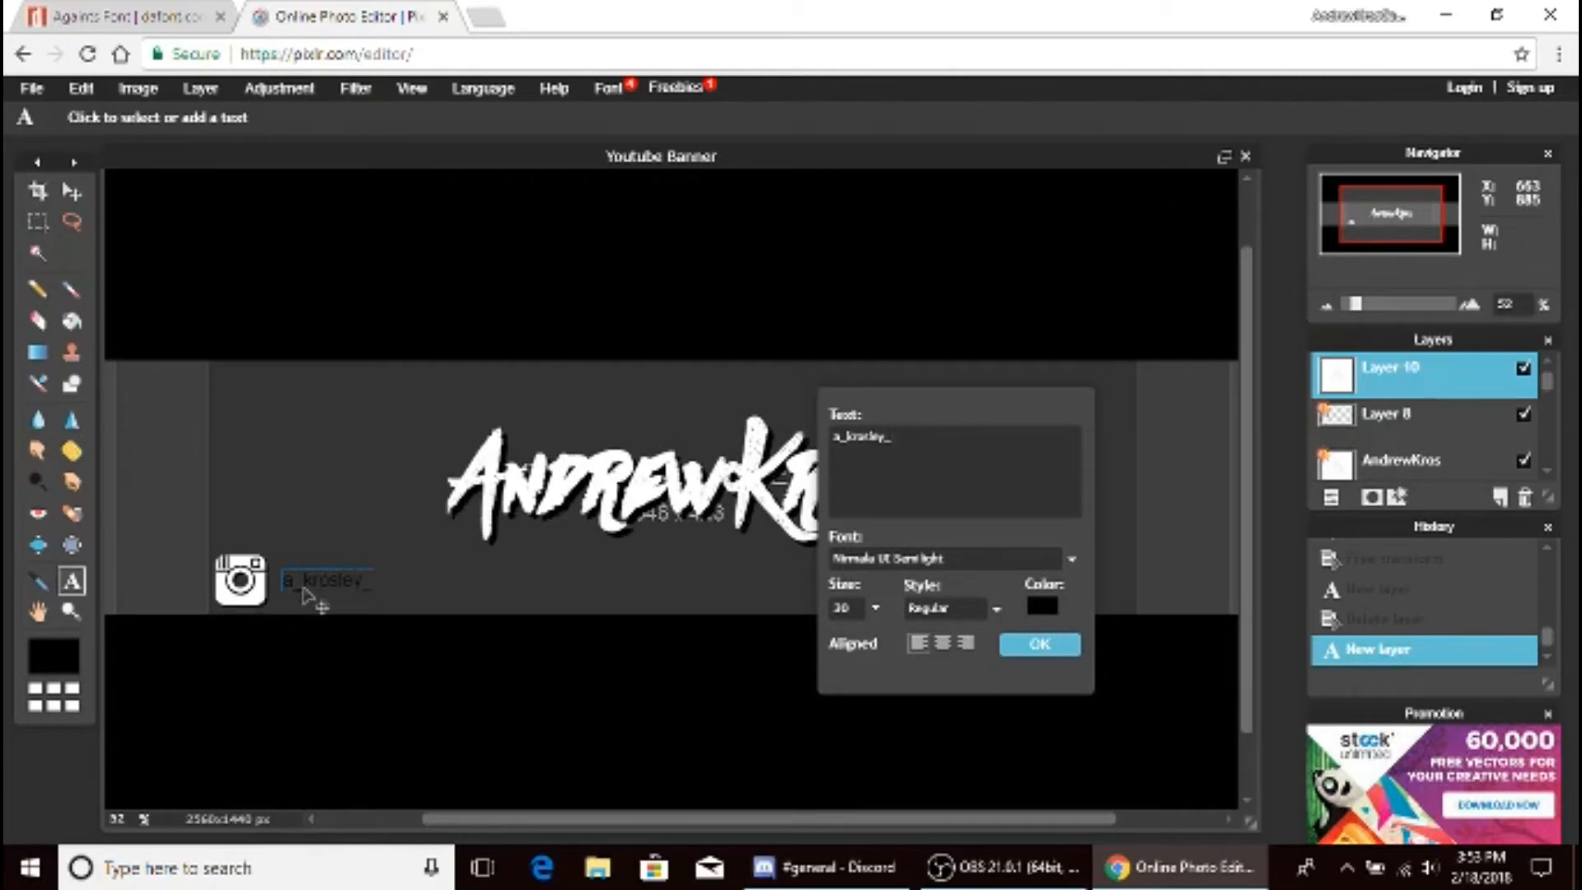
pyautogui.moveTo(311, 600); pyautogui.dragTo(302, 597)
# - Set the username text's color to near-white and apply the text settings
pyautogui.click(1049, 606)
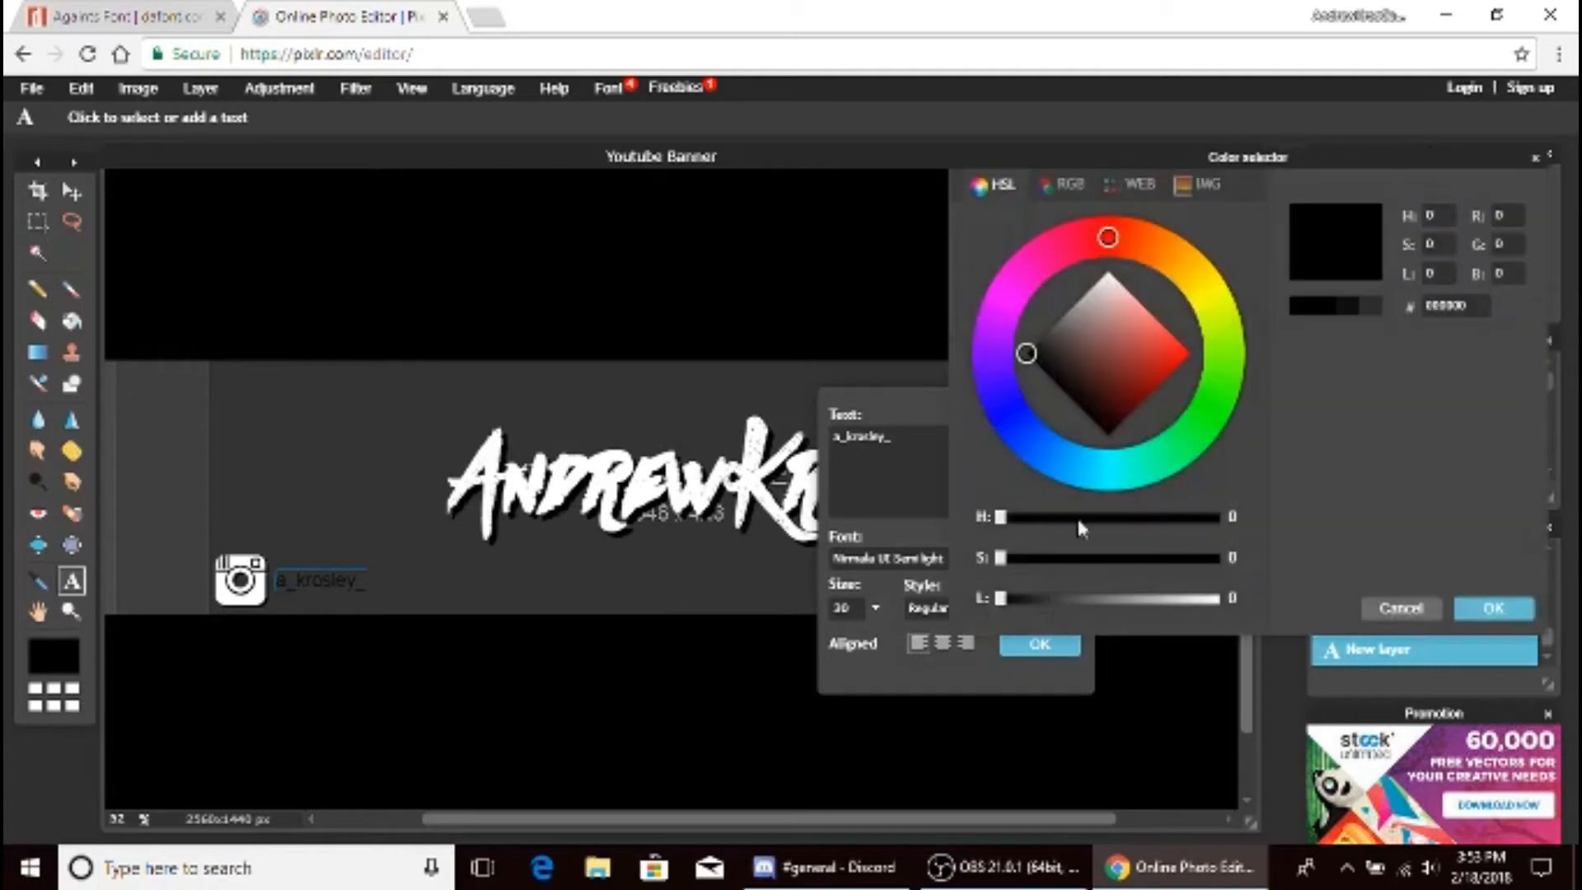
pyautogui.click(1110, 283)
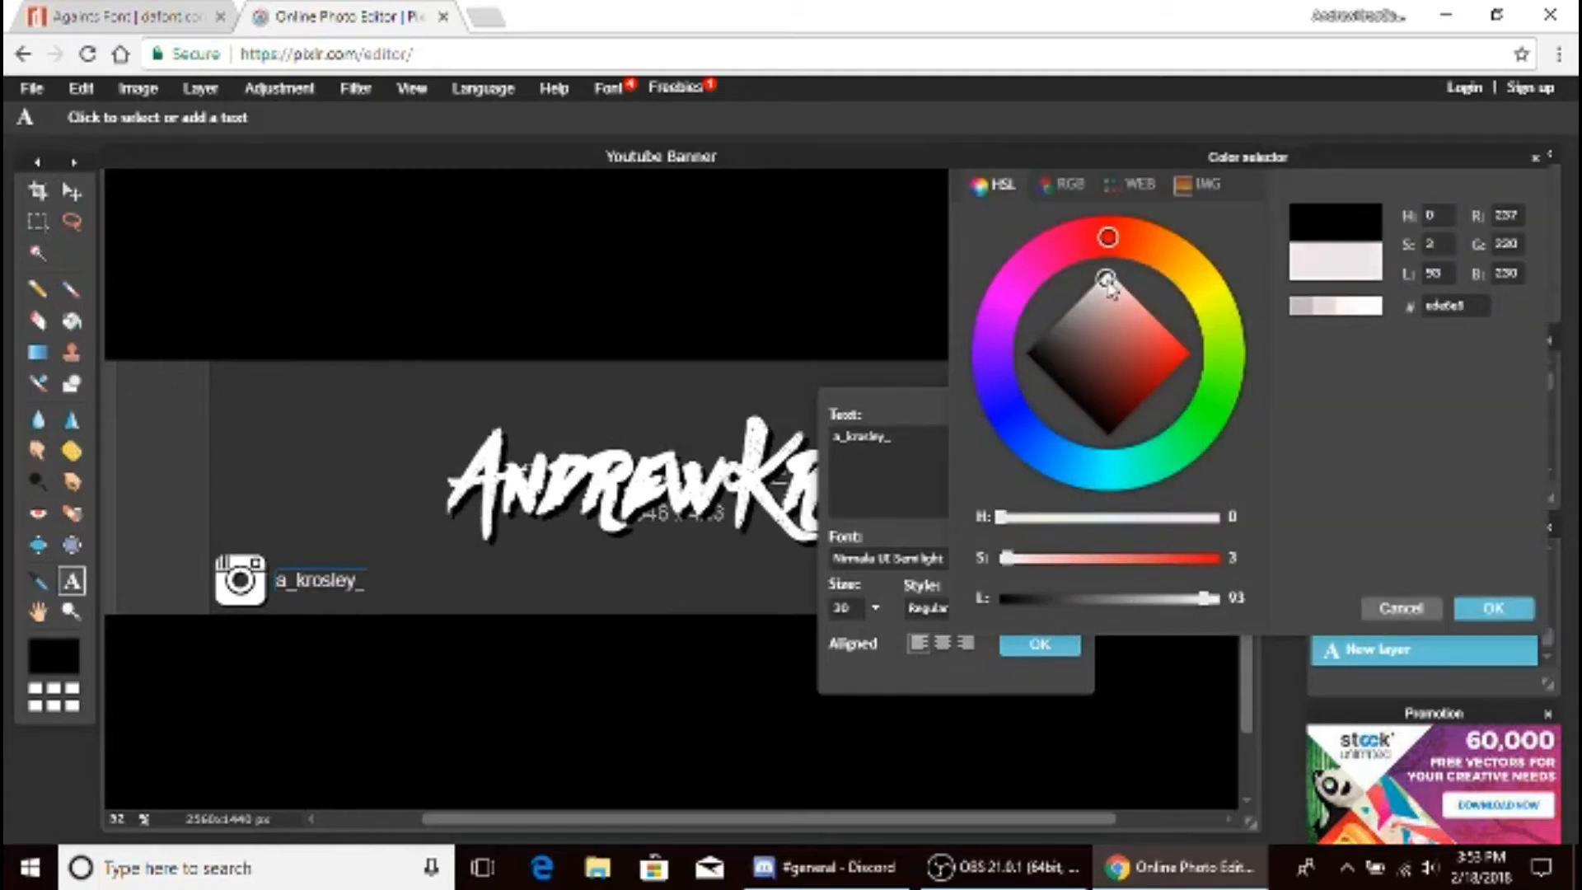
pyautogui.click(1493, 610)
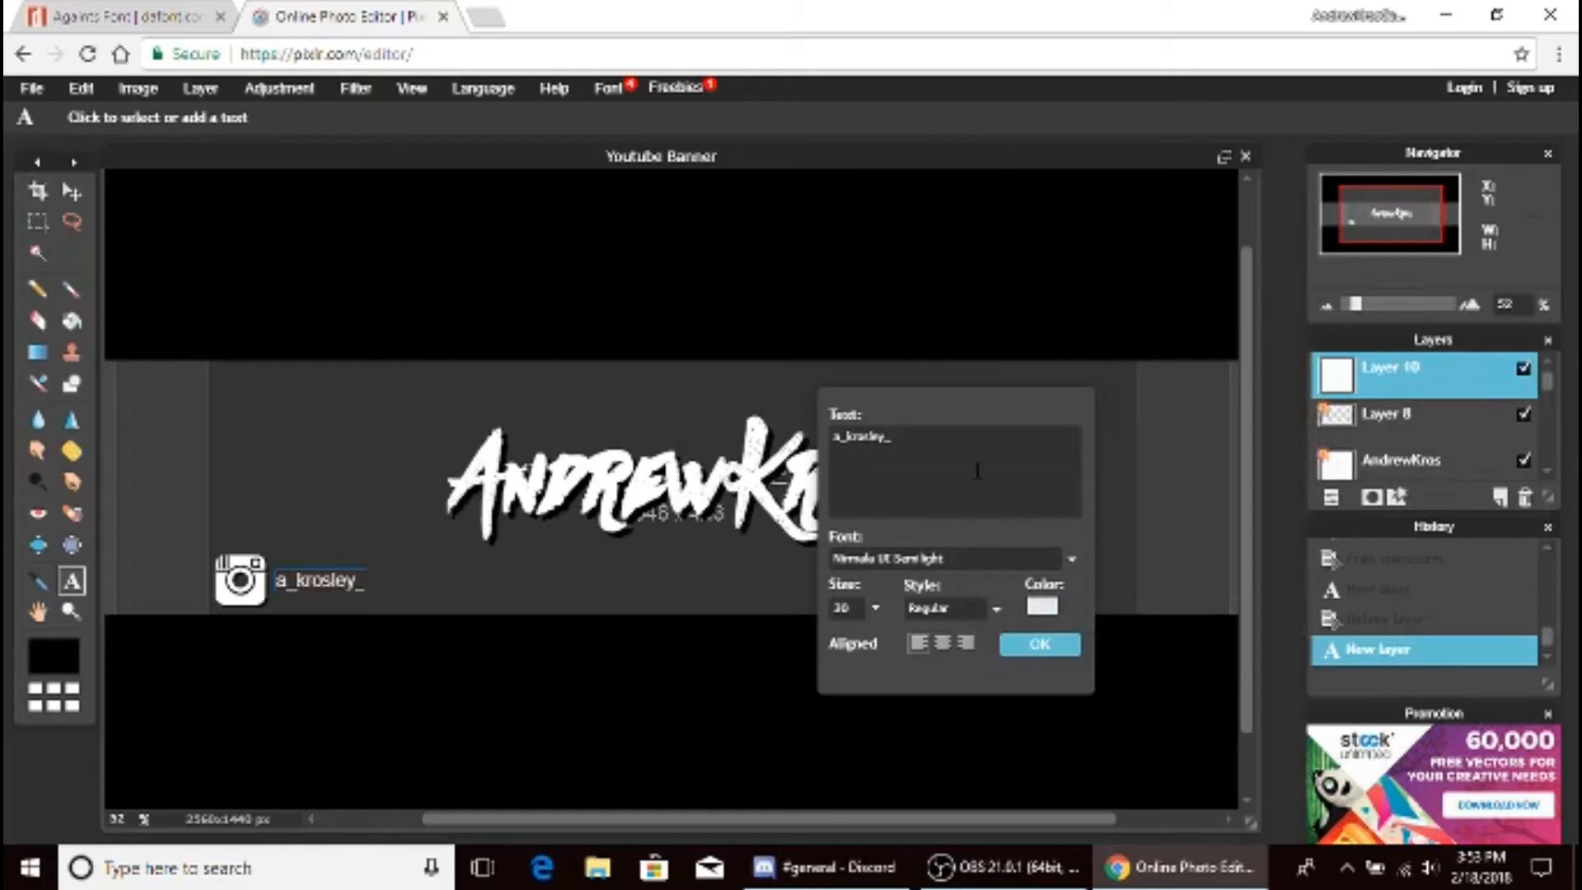
pyautogui.click(1040, 644)
# - Reopen the username text beside the Instagram icon and set its style to Bold
pyautogui.click(339, 591)
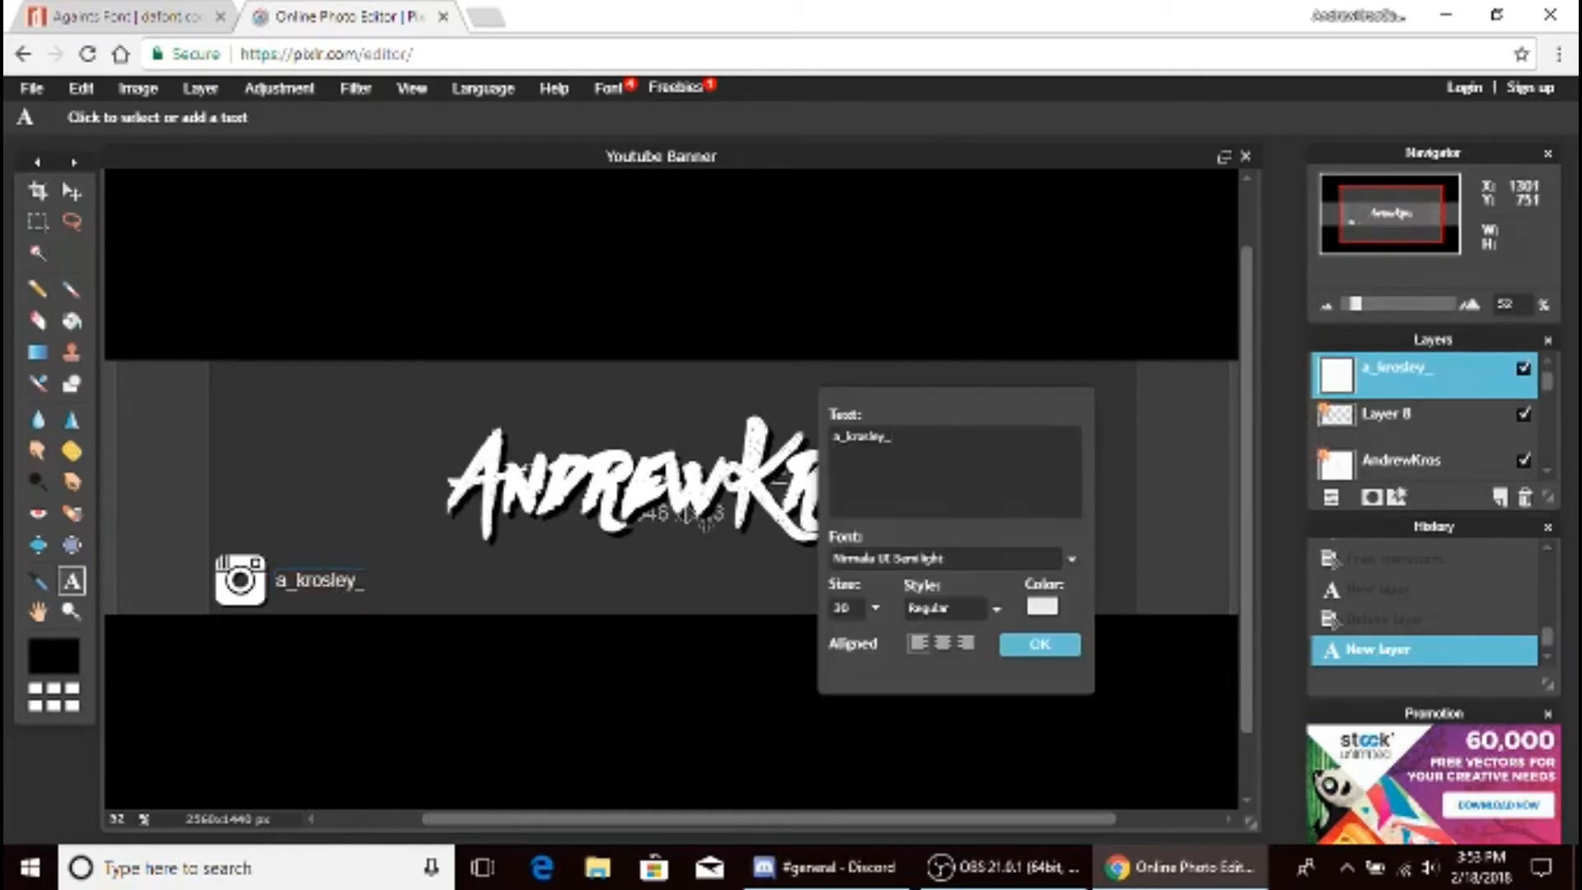
pyautogui.click(968, 619)
pyautogui.click(927, 653)
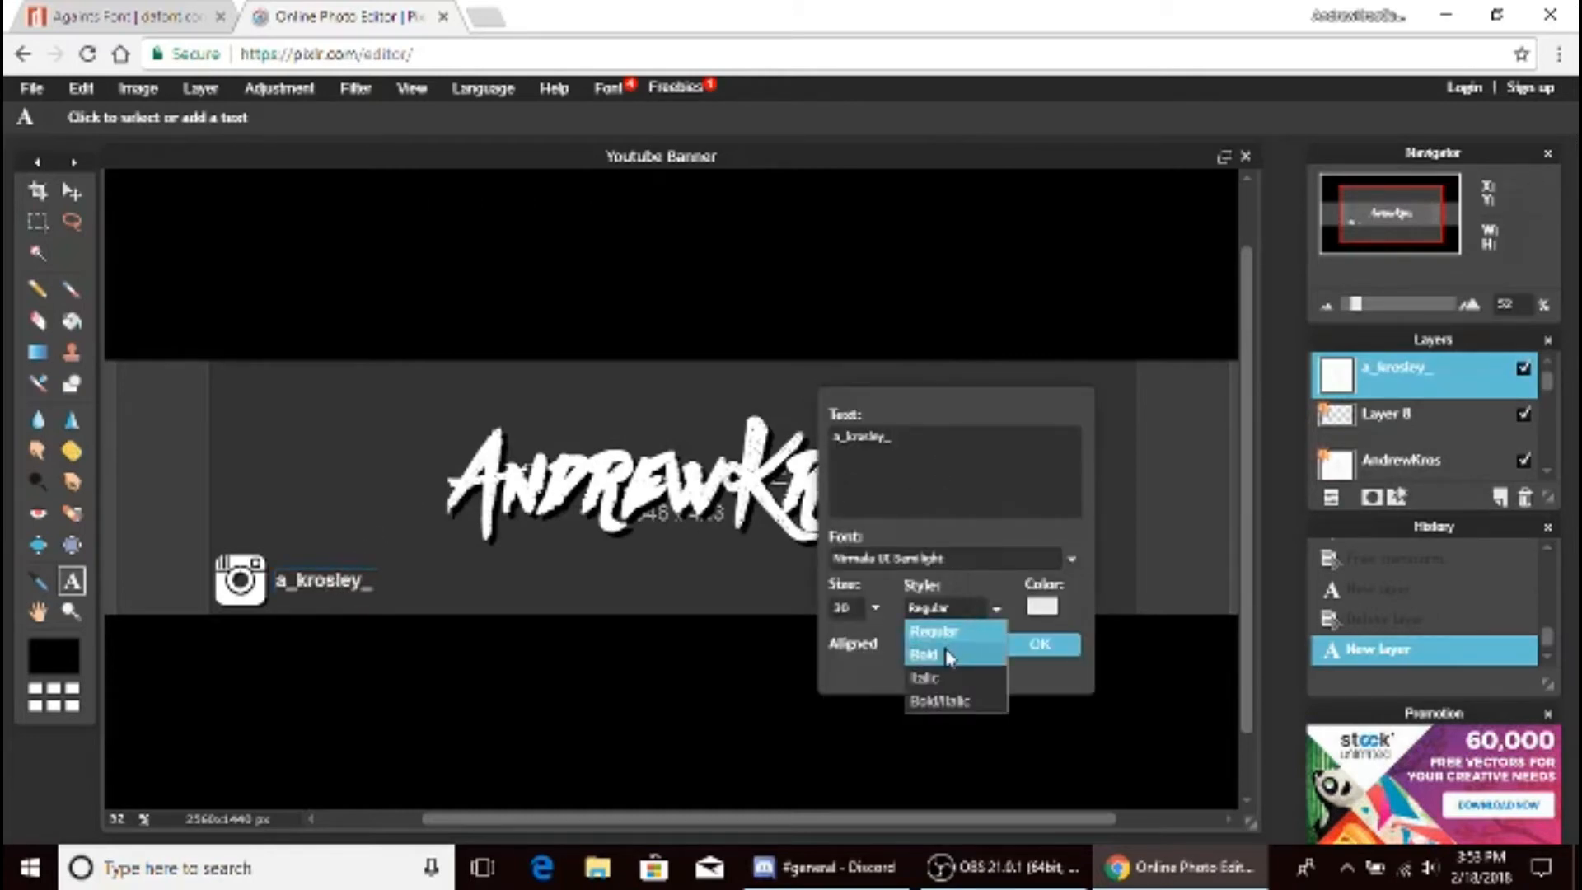
pyautogui.click(1048, 657)
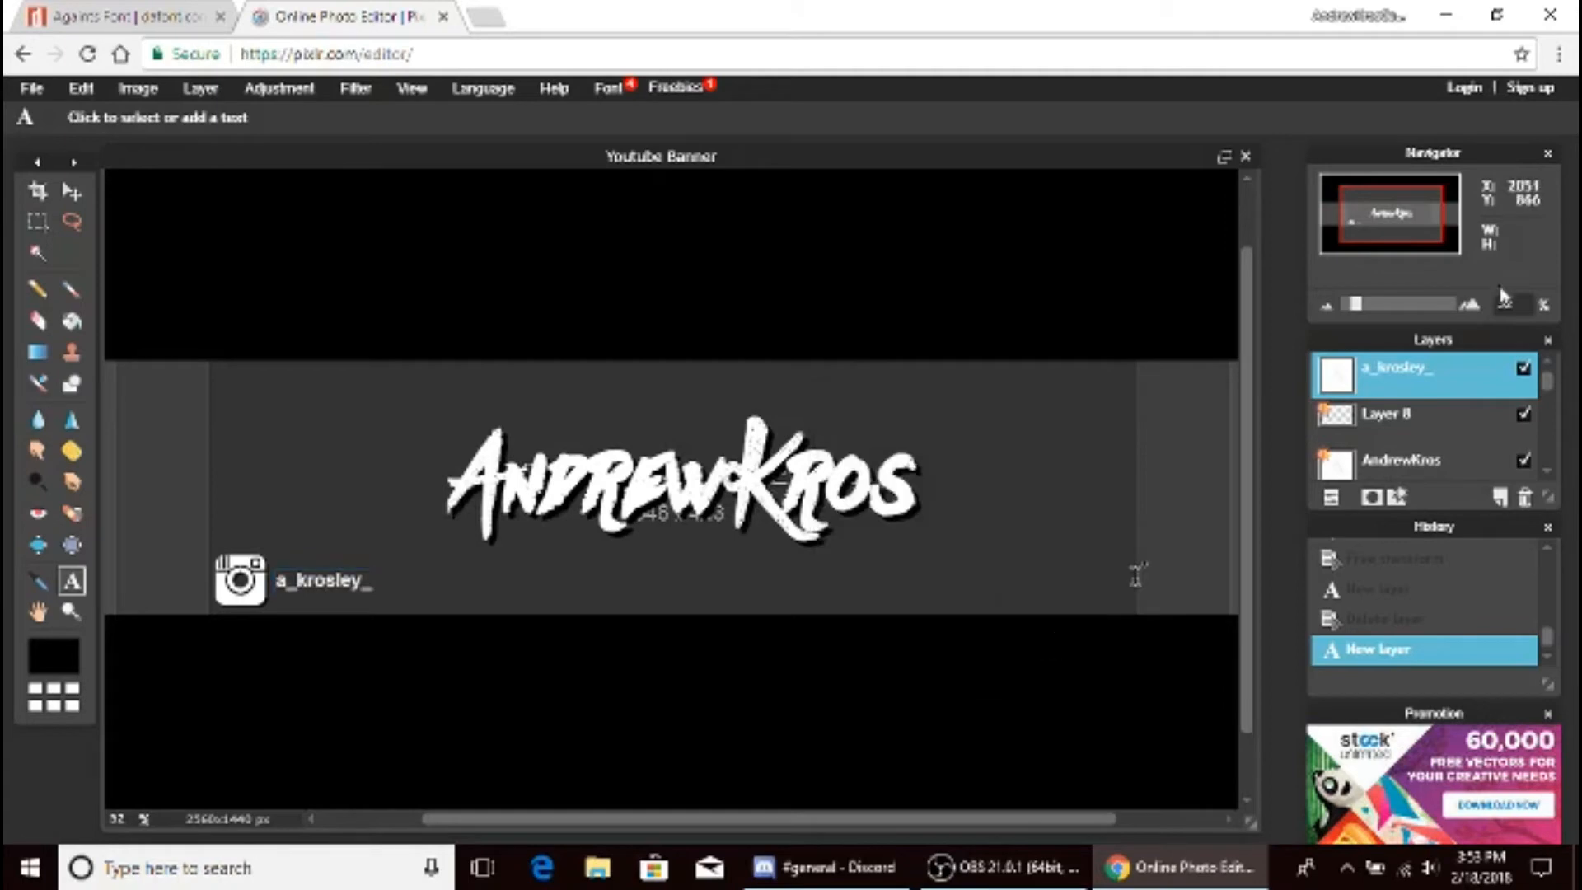
# - Add a drop shadow layer style with distance 3 to the username text layer
pyautogui.rightClick(1429, 388)
pyautogui.click(1265, 527)
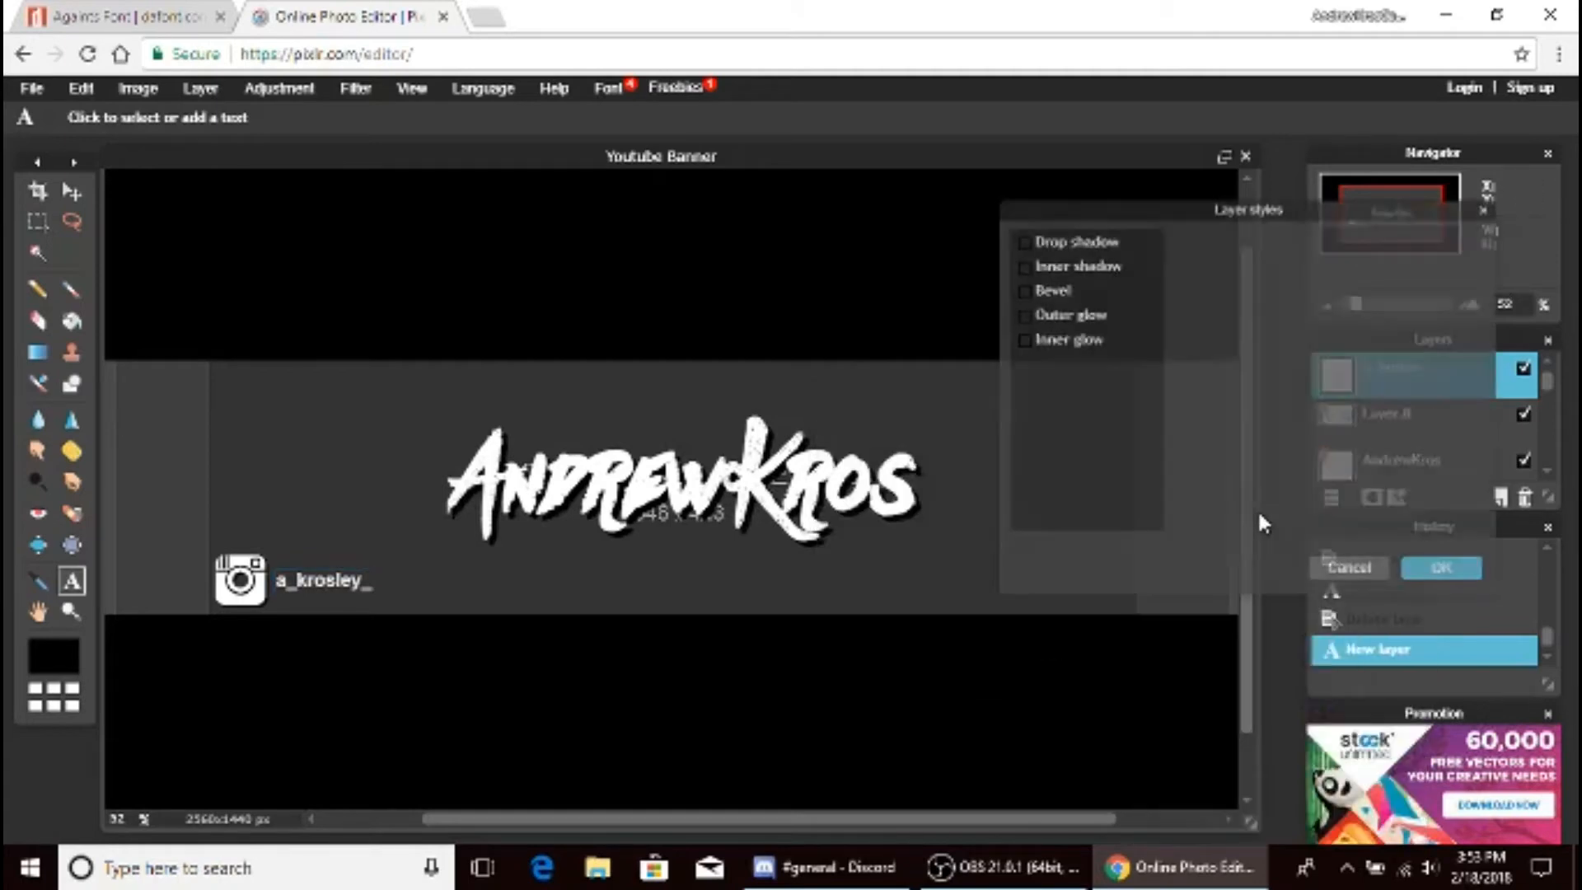
pyautogui.click(1084, 244)
pyautogui.moveTo(1387, 269); pyautogui.dragTo(1457, 292)
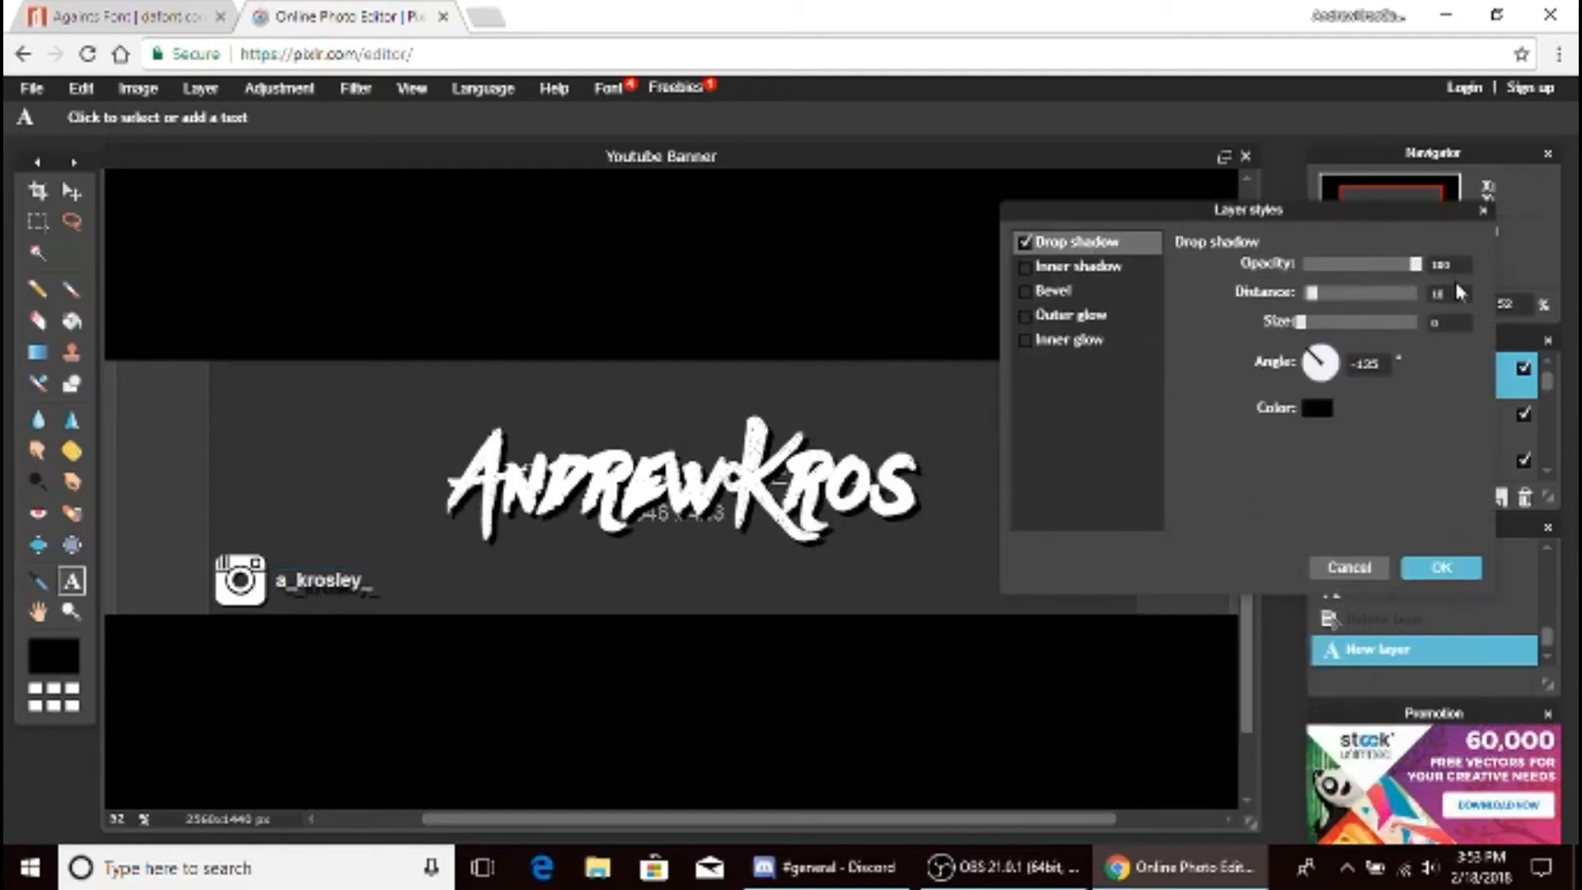
pyautogui.click(1460, 288)
pyautogui.press('BackSpace')
pyautogui.press('BackSpace')
pyautogui.write('3')
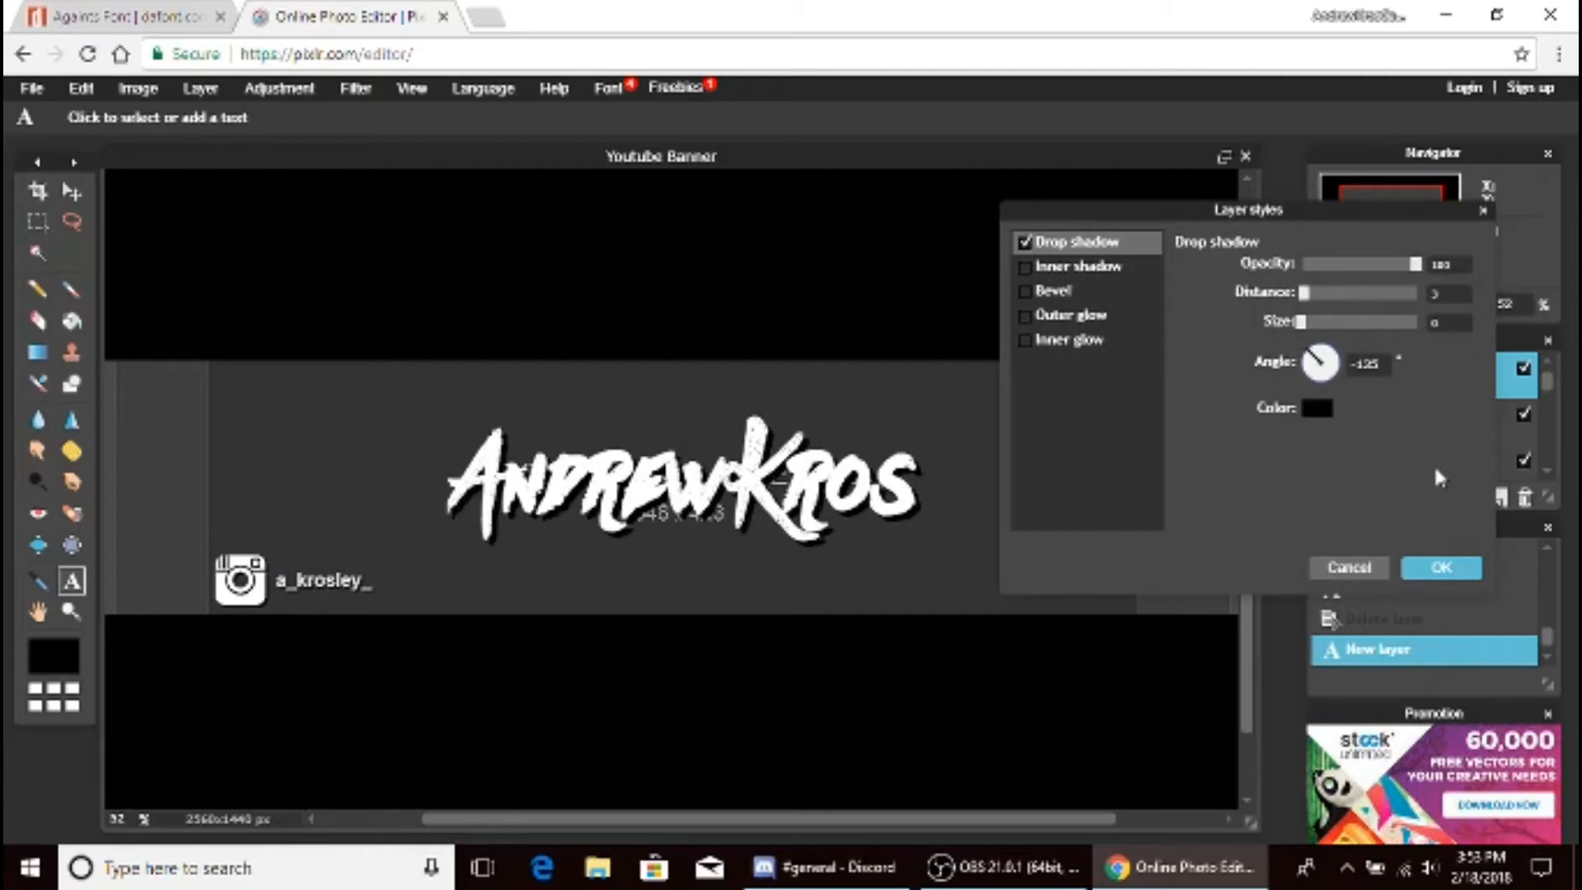
pyautogui.click(1441, 567)
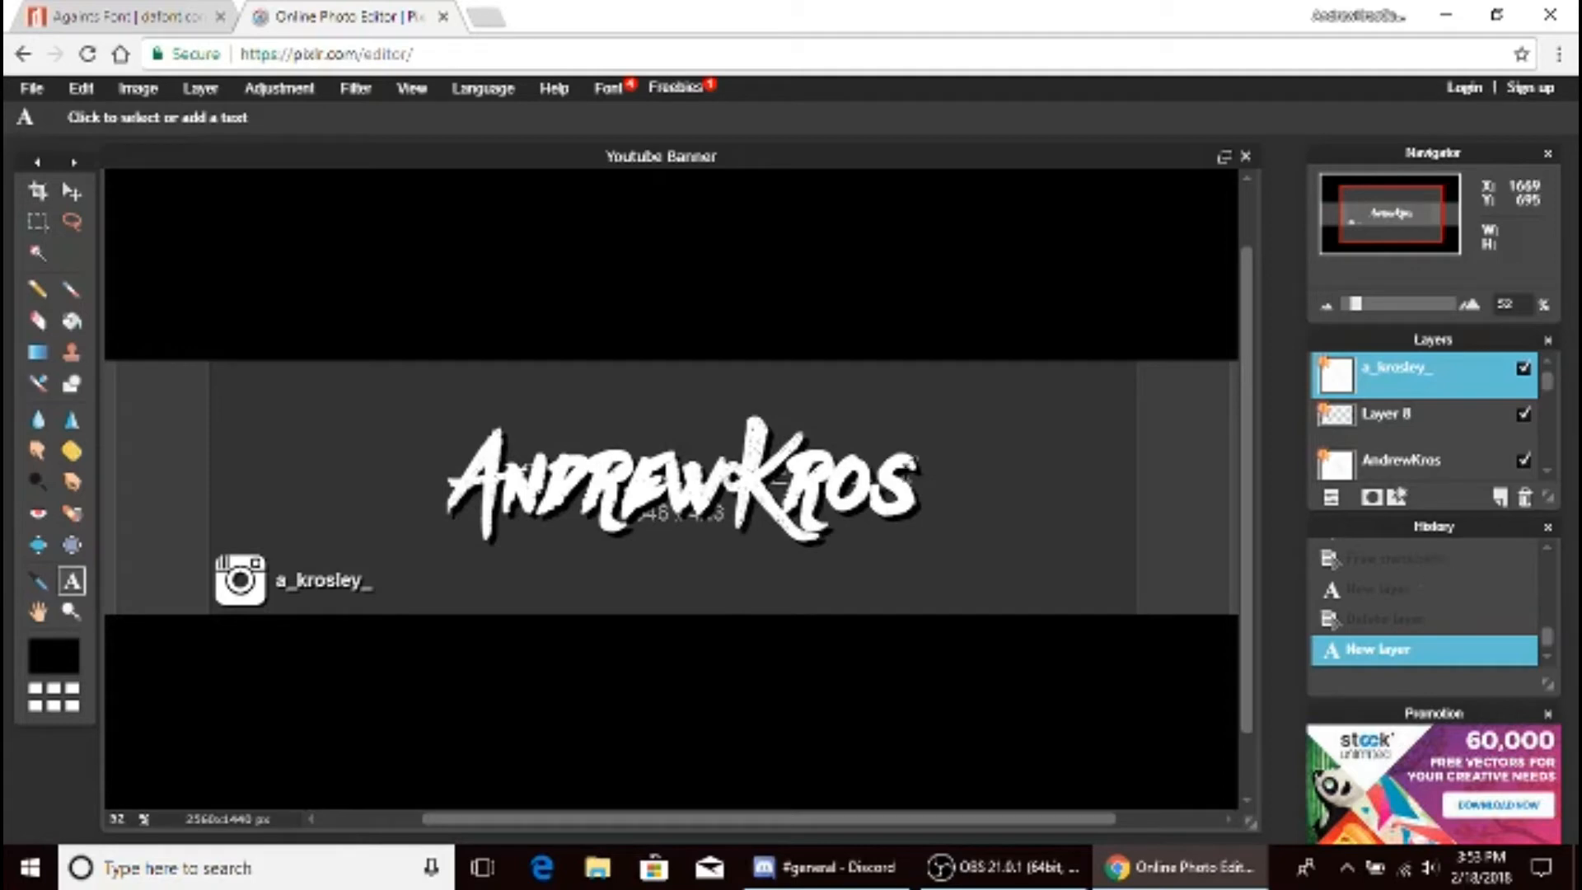
# - Increase the username text's size to 34 and apply it
pyautogui.rightClick(303, 584)
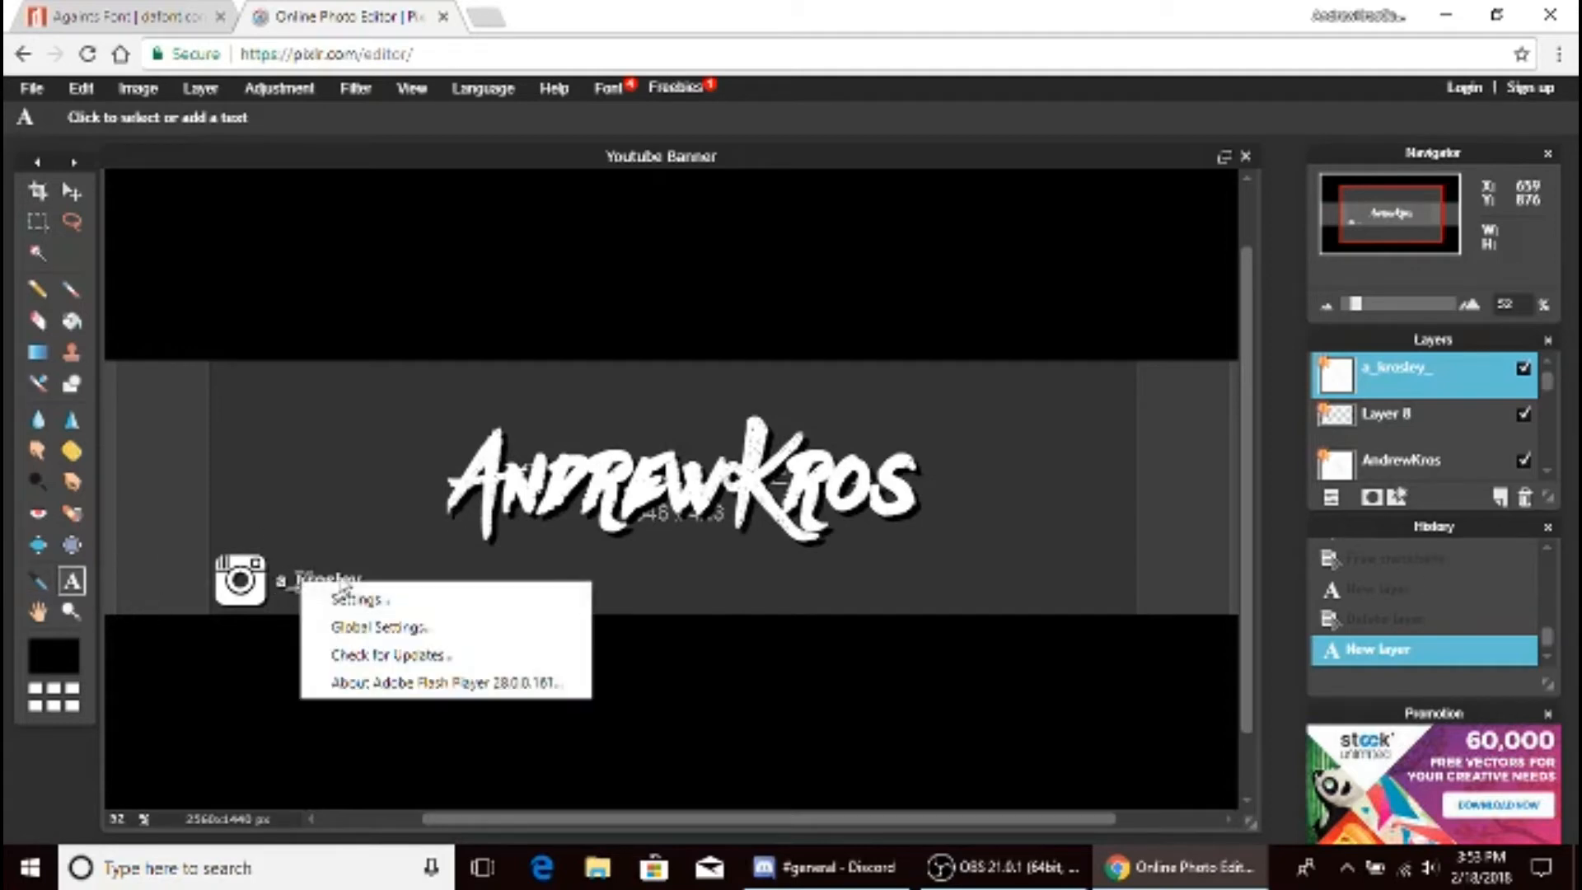
pyautogui.click(1374, 396)
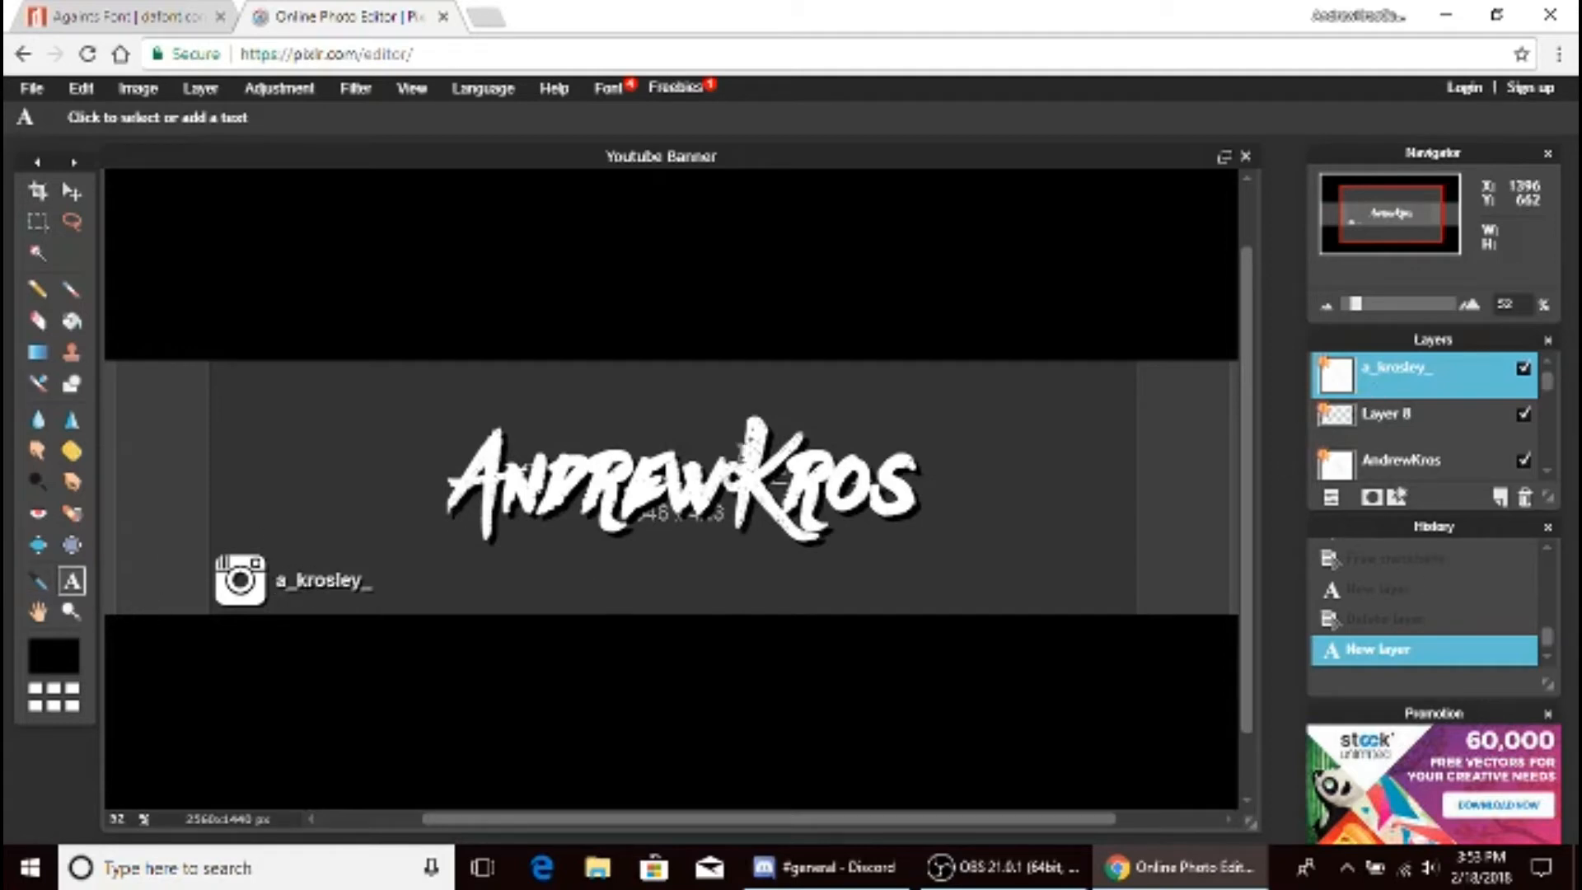
pyautogui.click(387, 588)
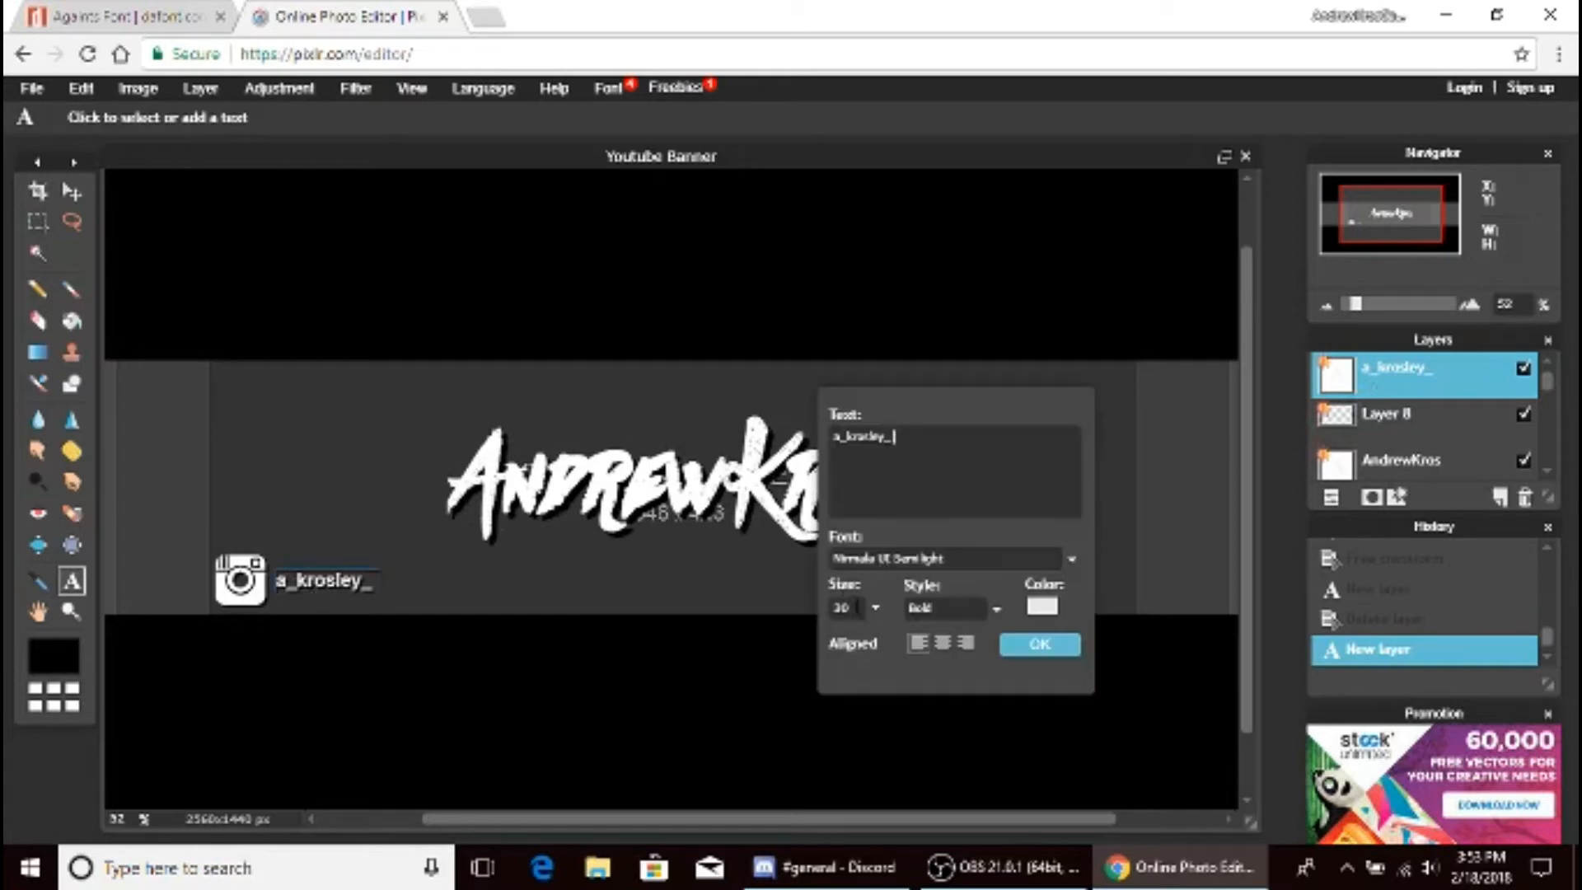
pyautogui.press('BackSpace')
pyautogui.write('4')
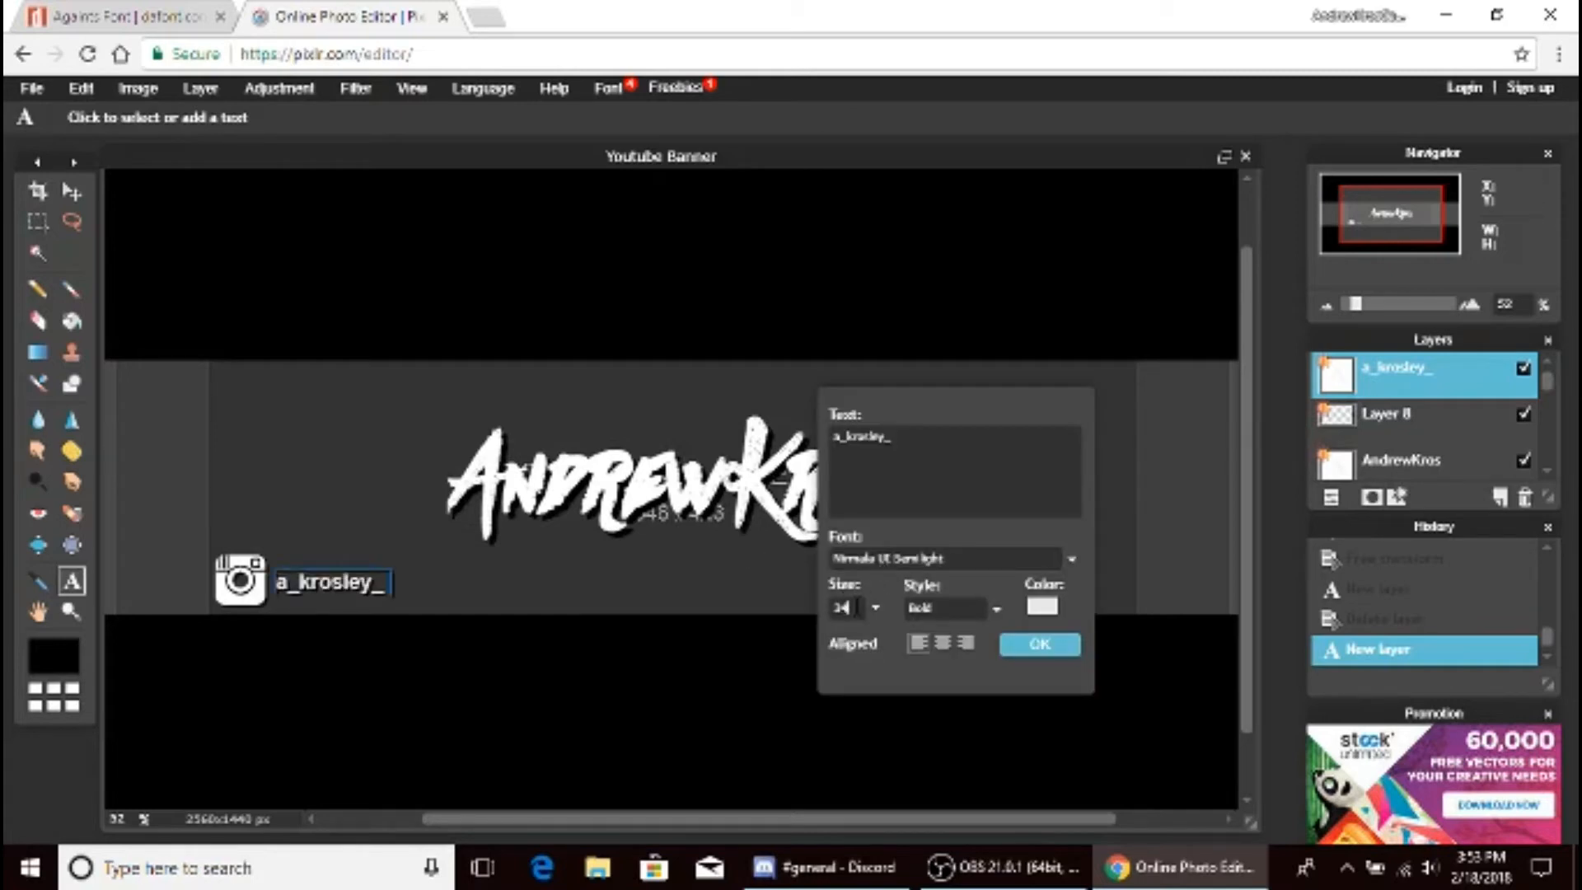
pyautogui.click(1025, 644)
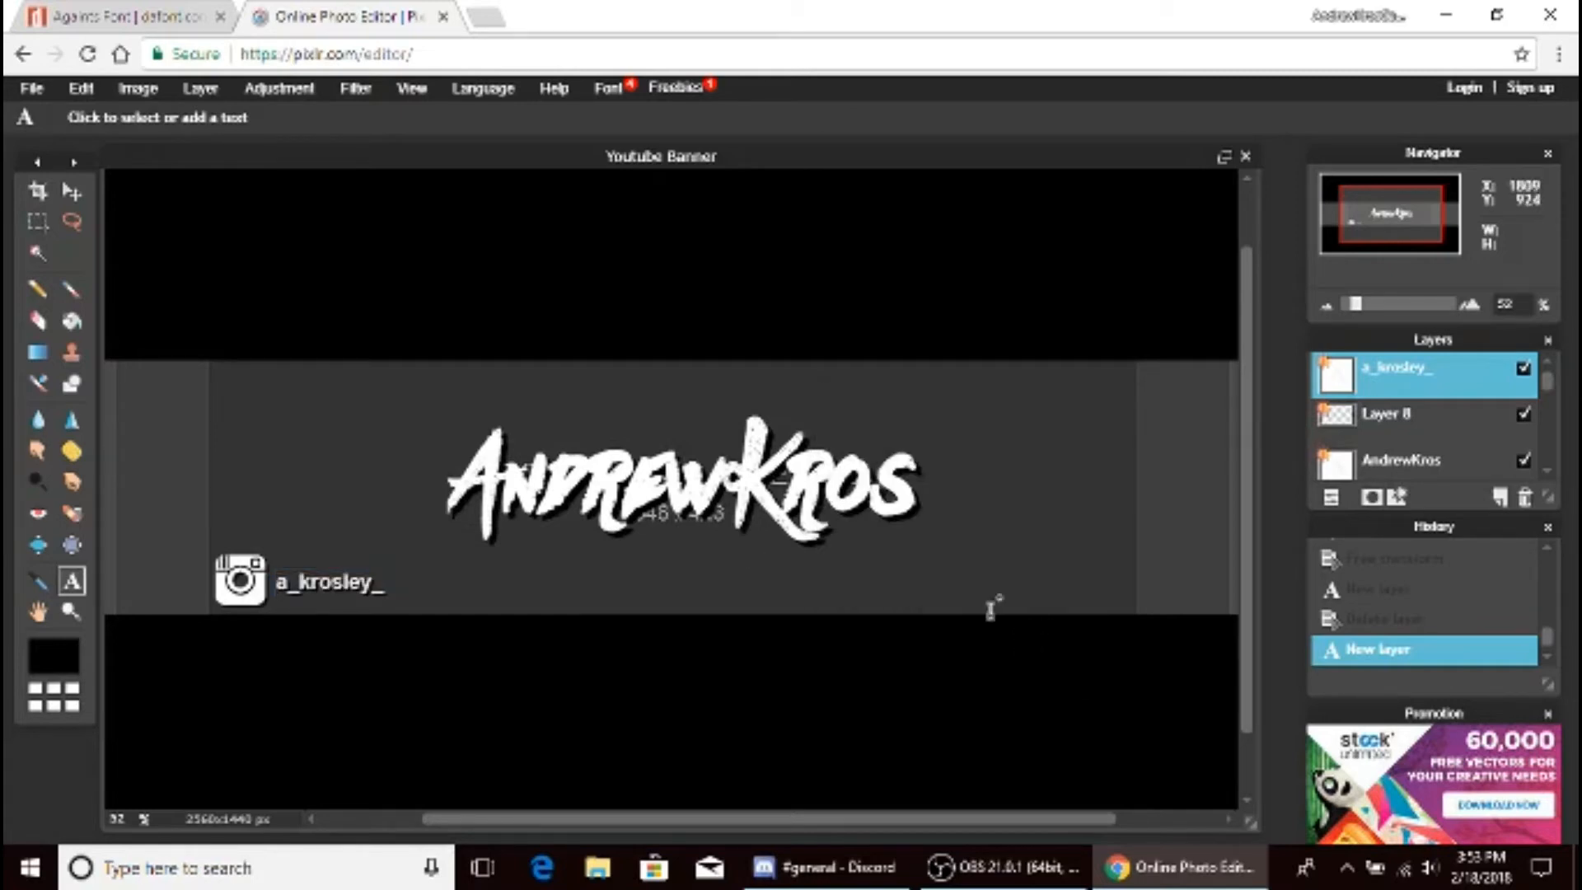
# - Add the text "Instagram" above the username beside the Instagram icon and set its size to 38
pyautogui.click(308, 530)
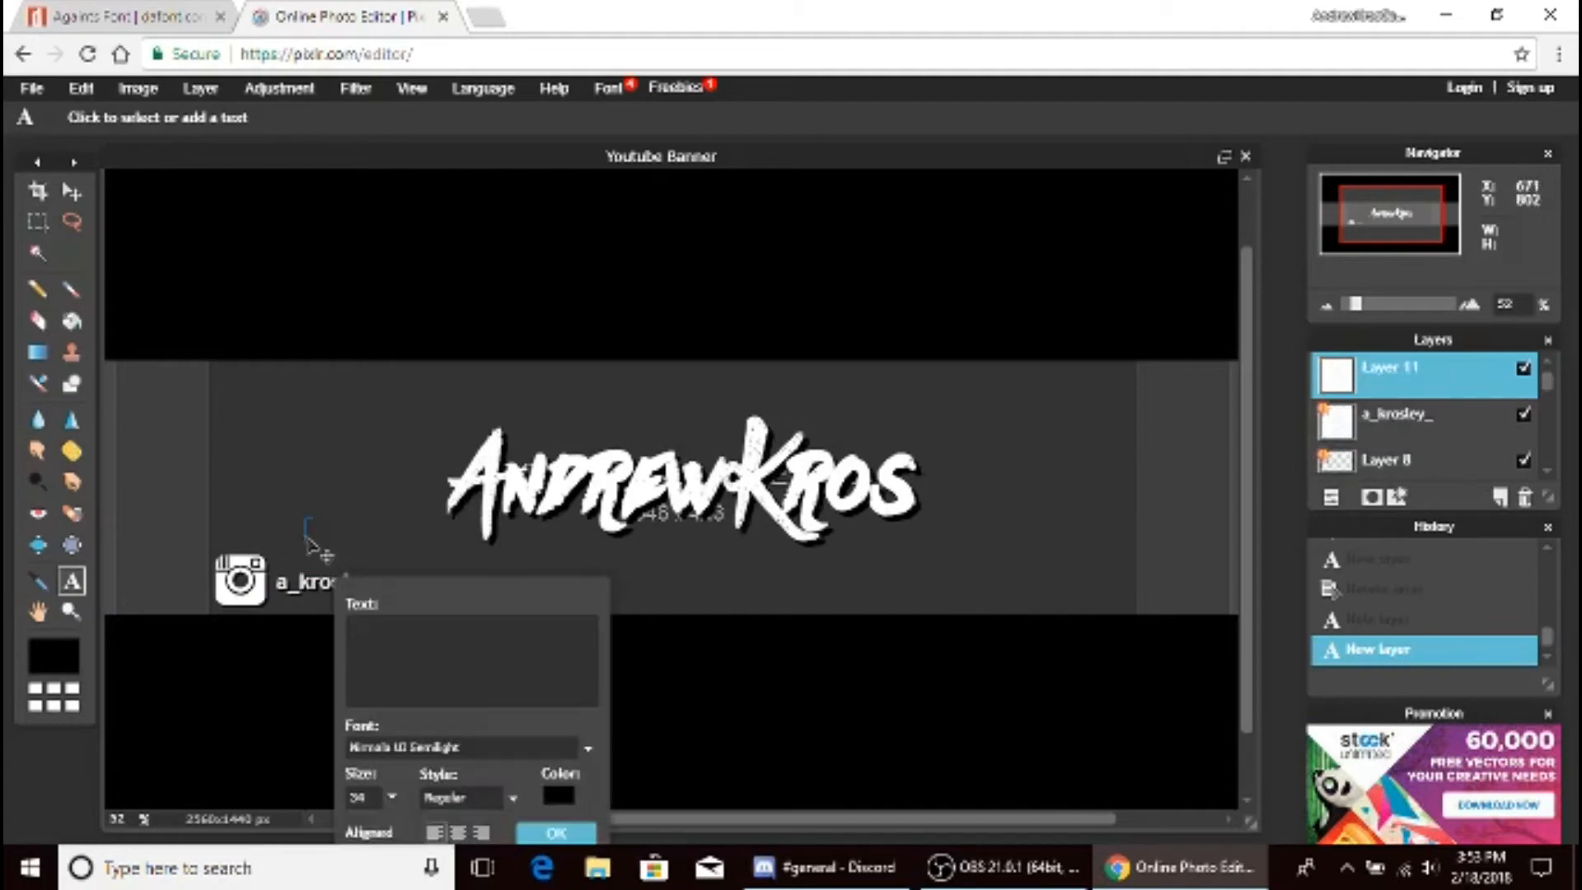
pyautogui.write('Instagram')
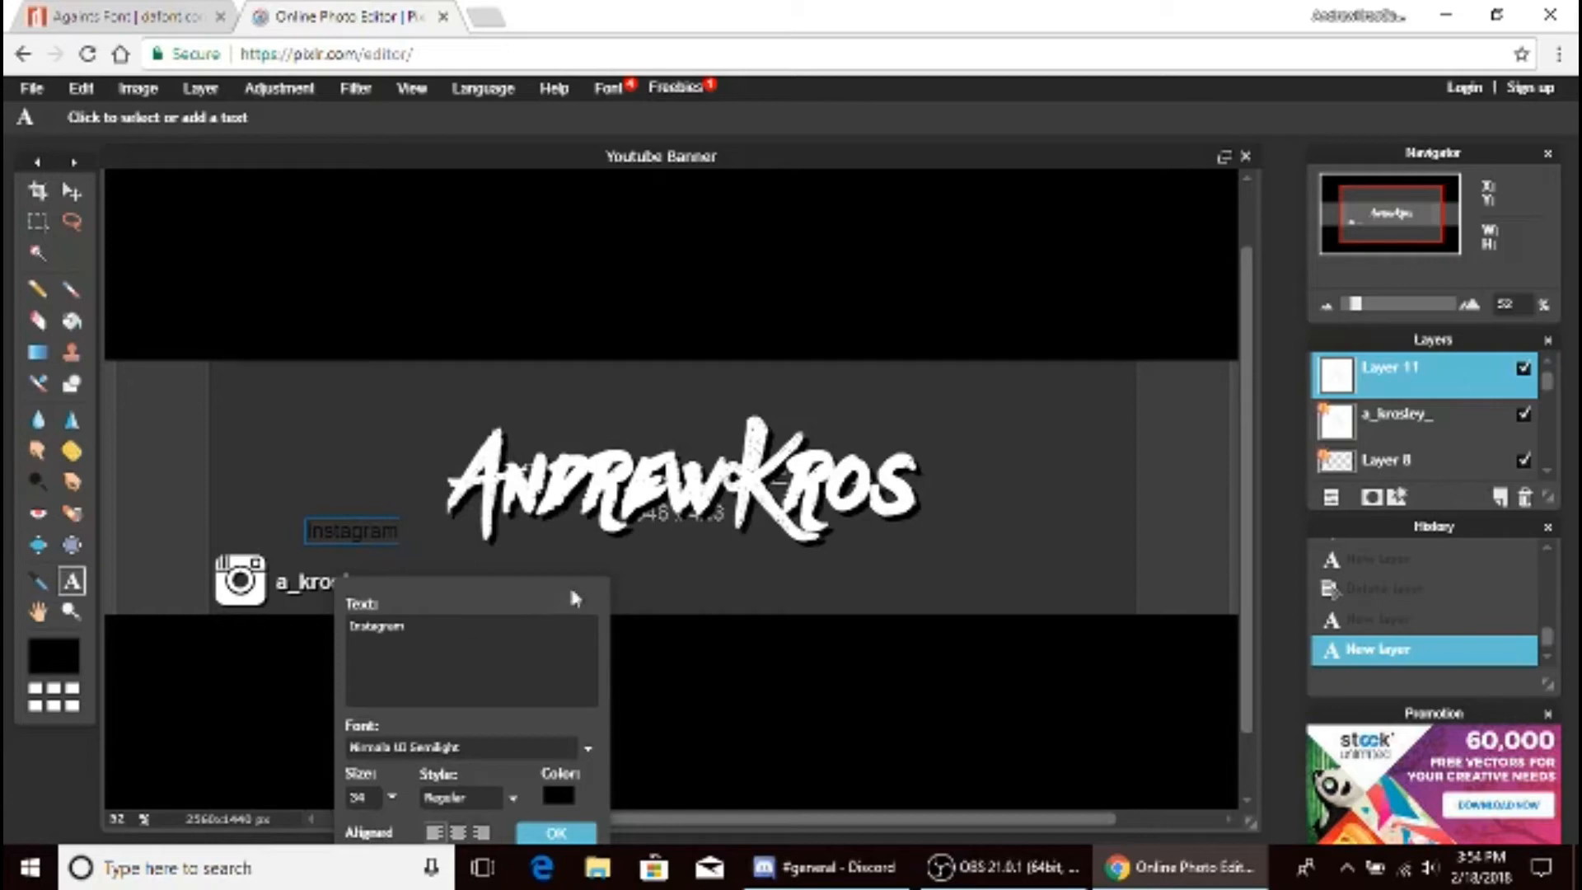
pyautogui.moveTo(501, 593); pyautogui.dragTo(916, 395)
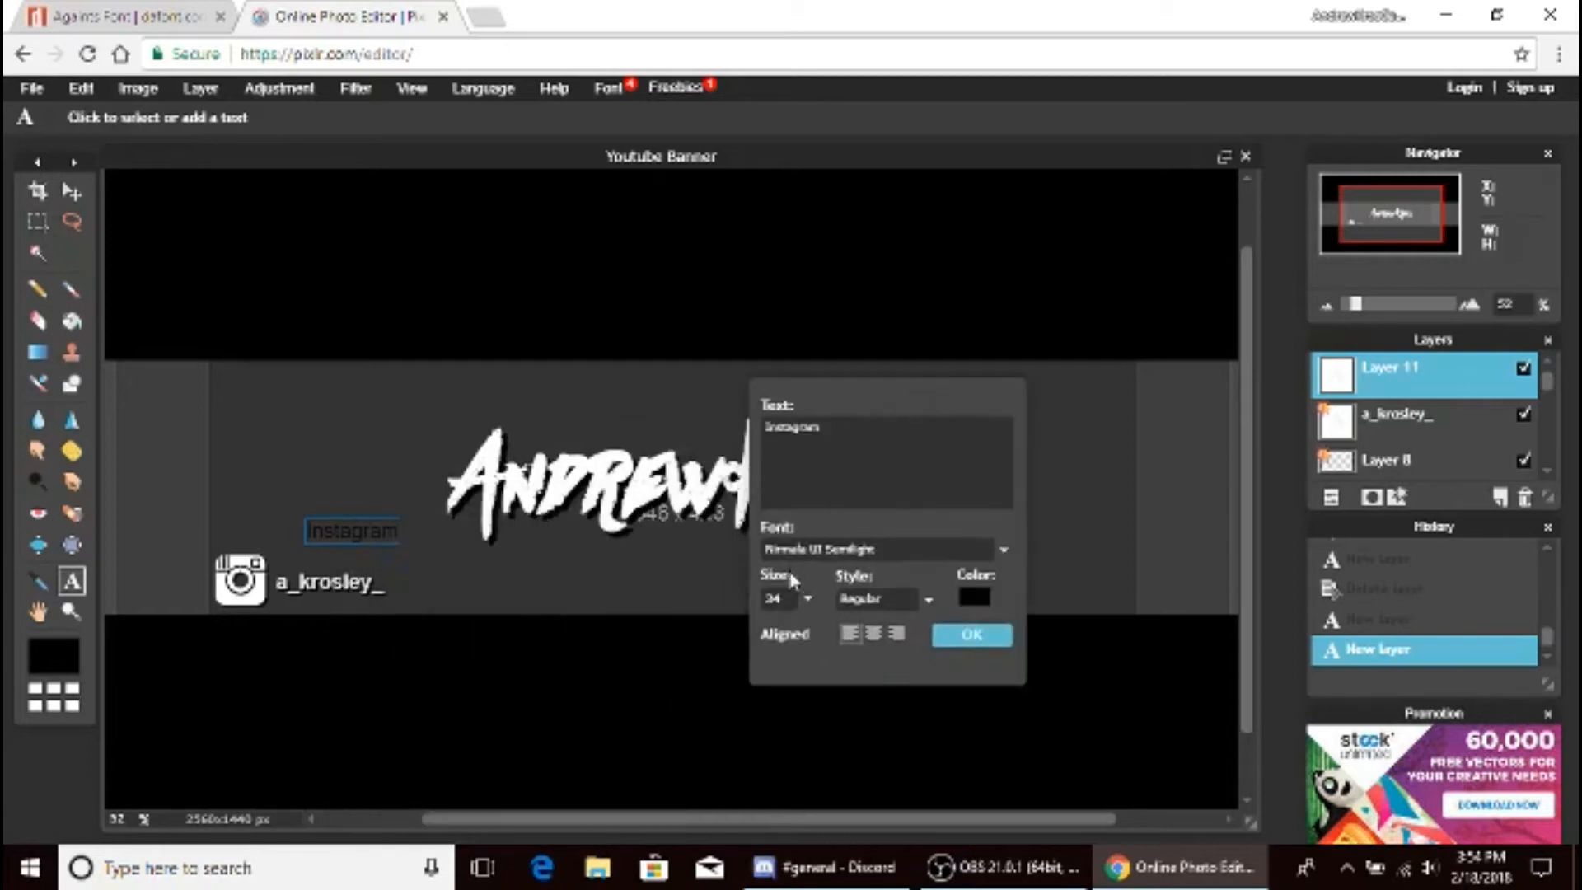
pyautogui.press('BackSpace')
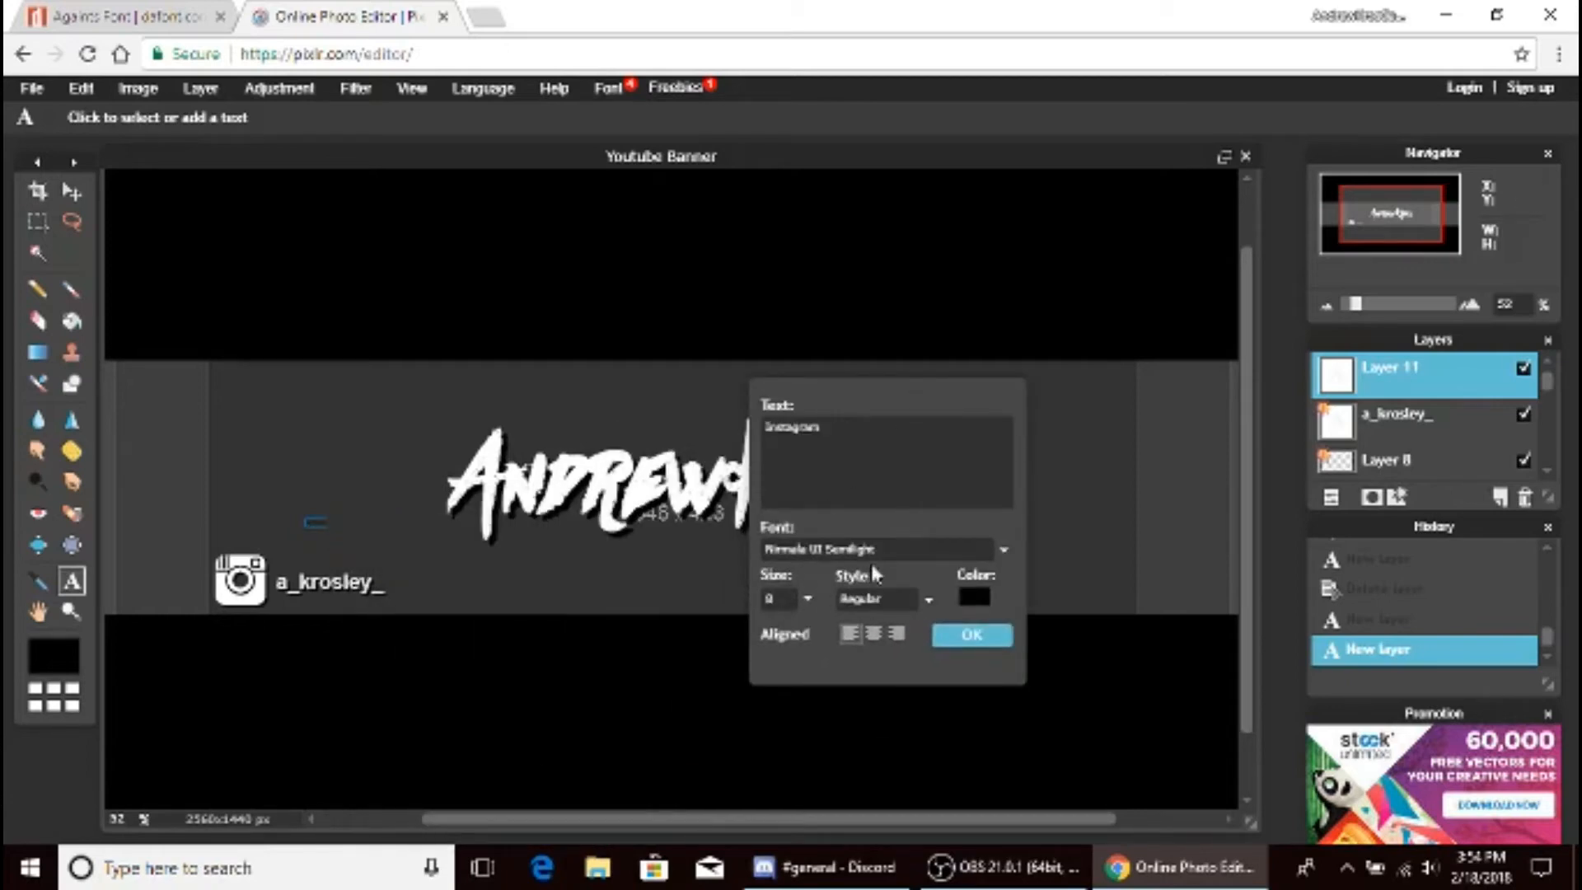
pyautogui.write('28')
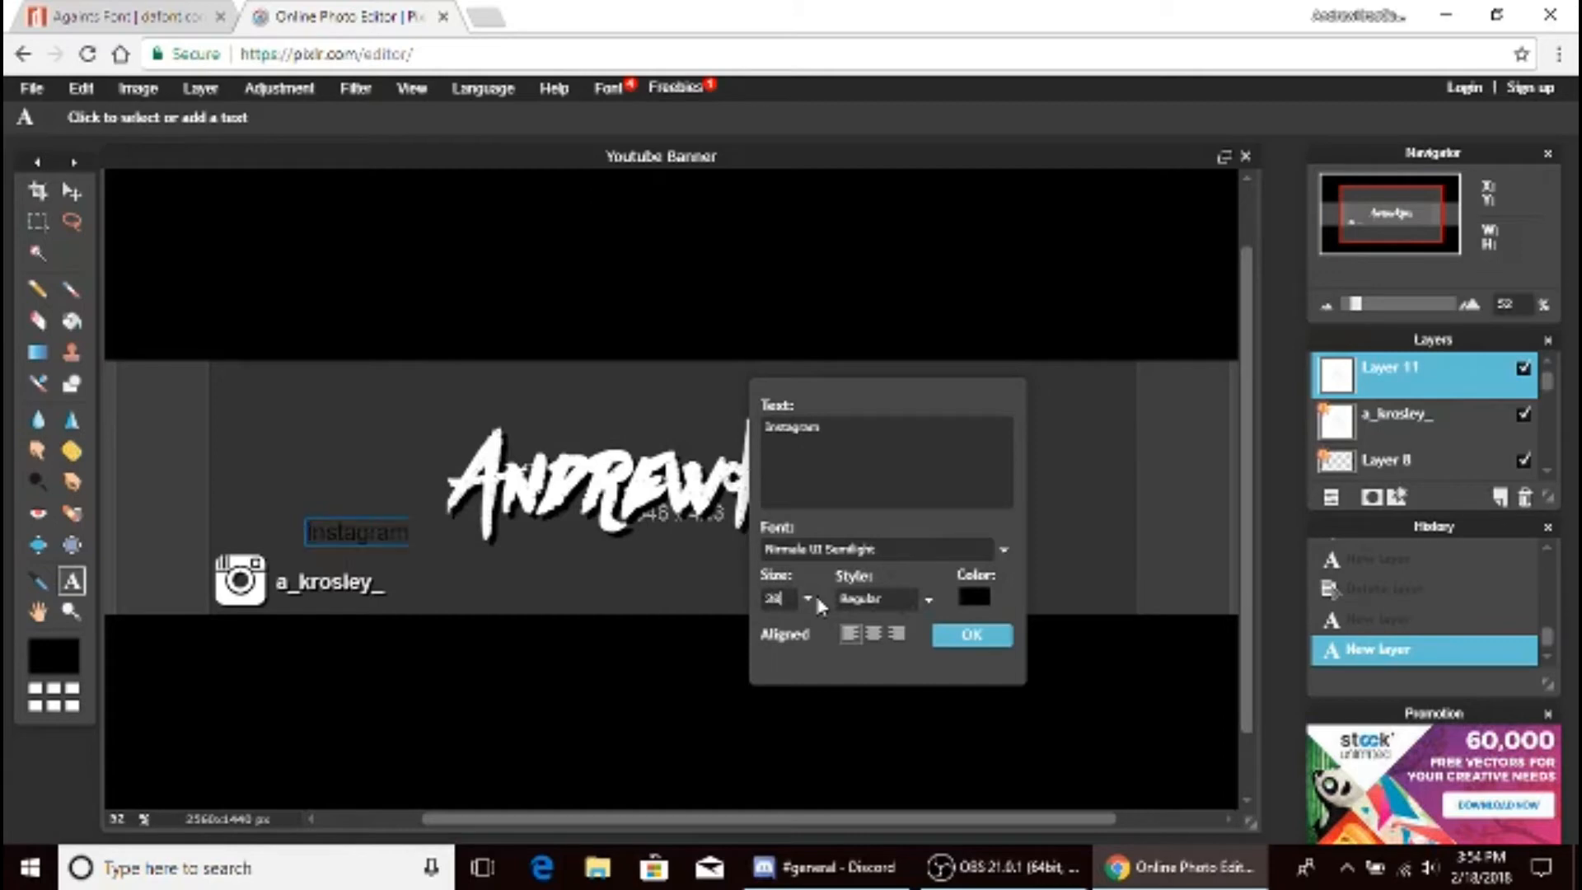
# - Set the Instagram label's style to Bold and its color to white
pyautogui.click(880, 599)
pyautogui.click(855, 645)
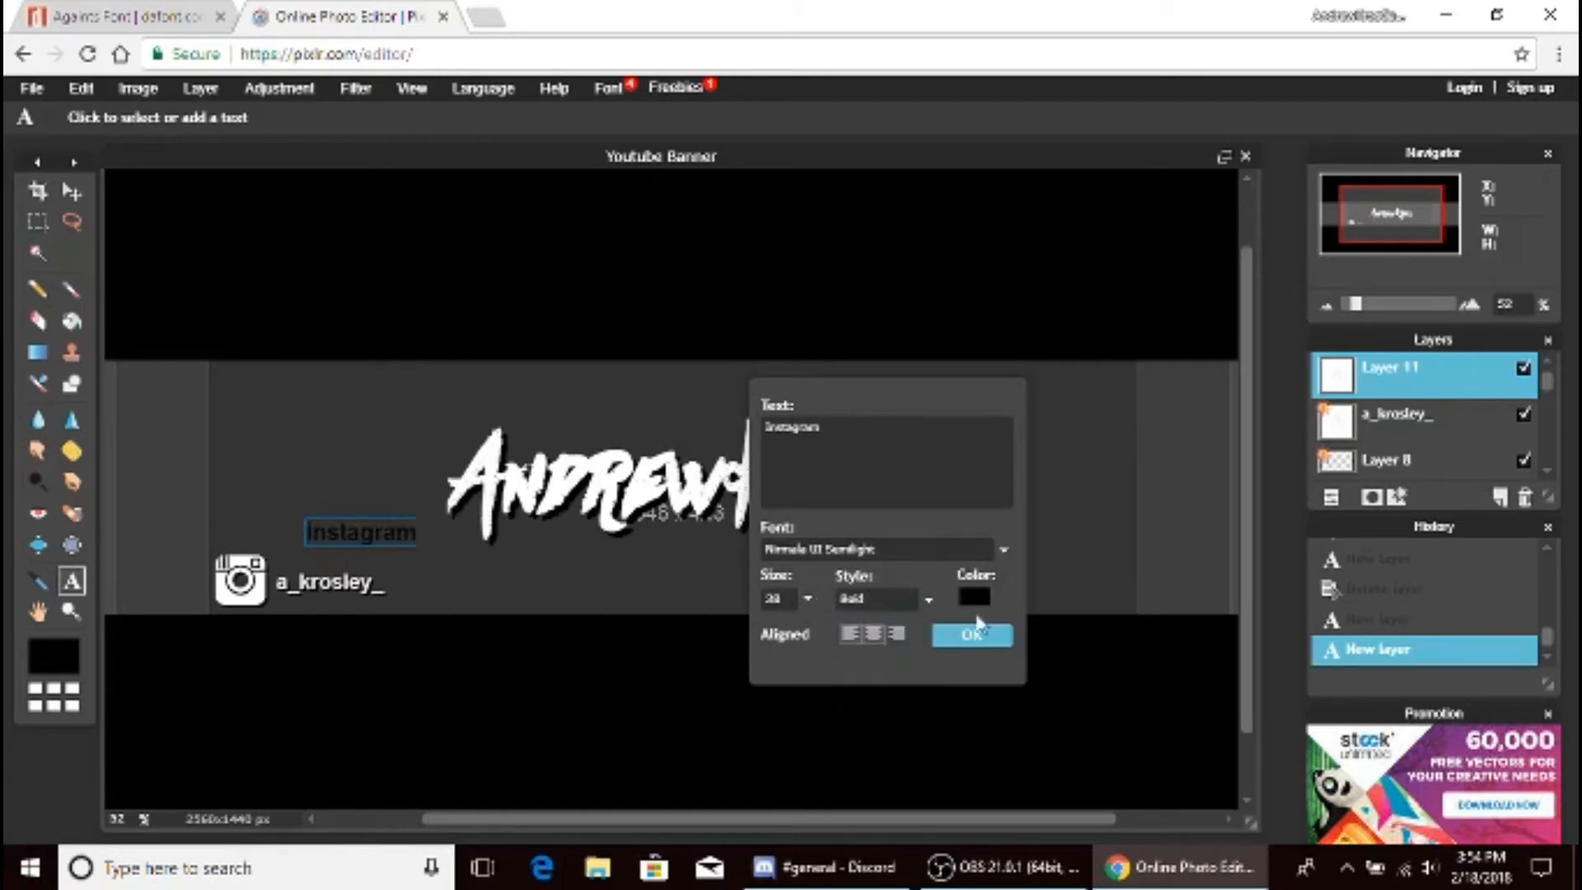
pyautogui.click(975, 595)
pyautogui.click(1106, 290)
pyautogui.moveTo(1106, 290); pyautogui.dragTo(1108, 272)
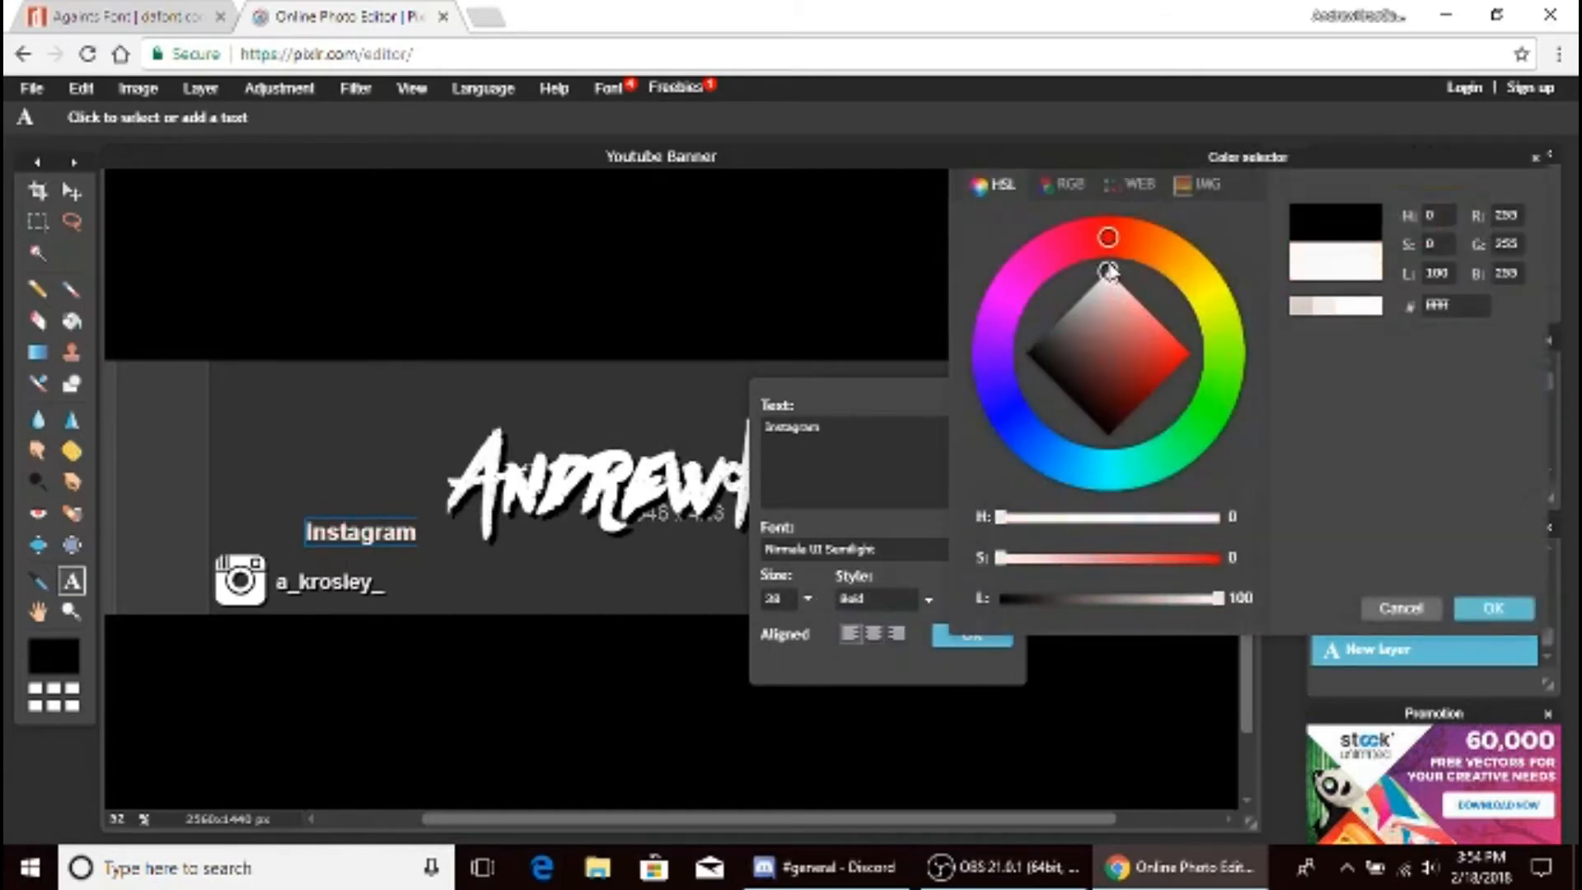
pyautogui.click(1492, 610)
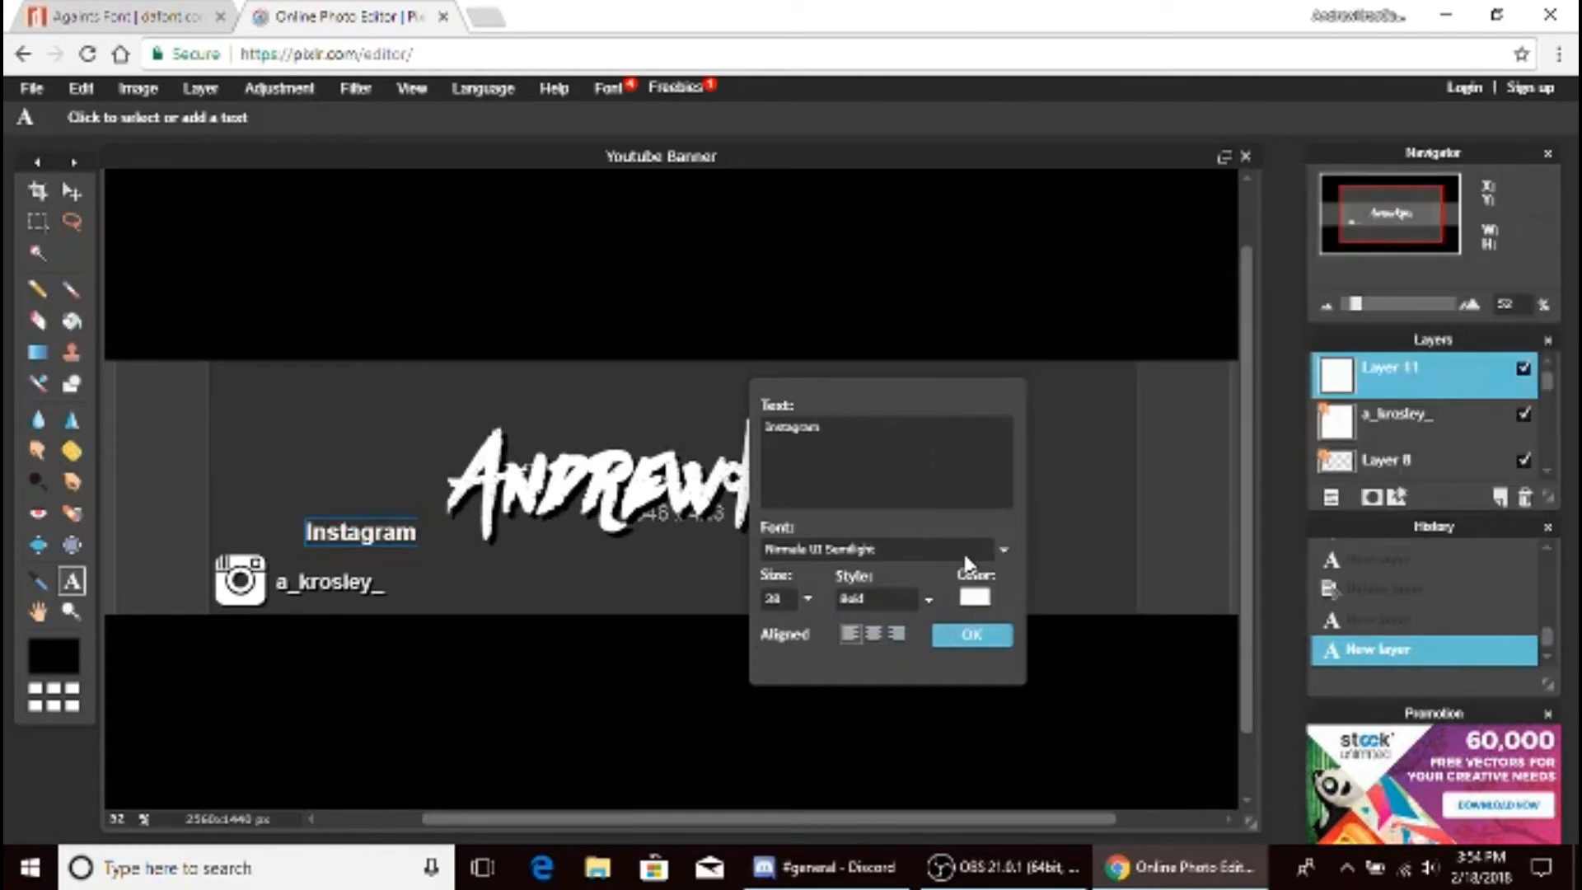
pyautogui.click(968, 638)
# - Move the Instagram label directly above the username, aligned with its start, and apply the text settings
pyautogui.moveTo(385, 540); pyautogui.dragTo(363, 571)
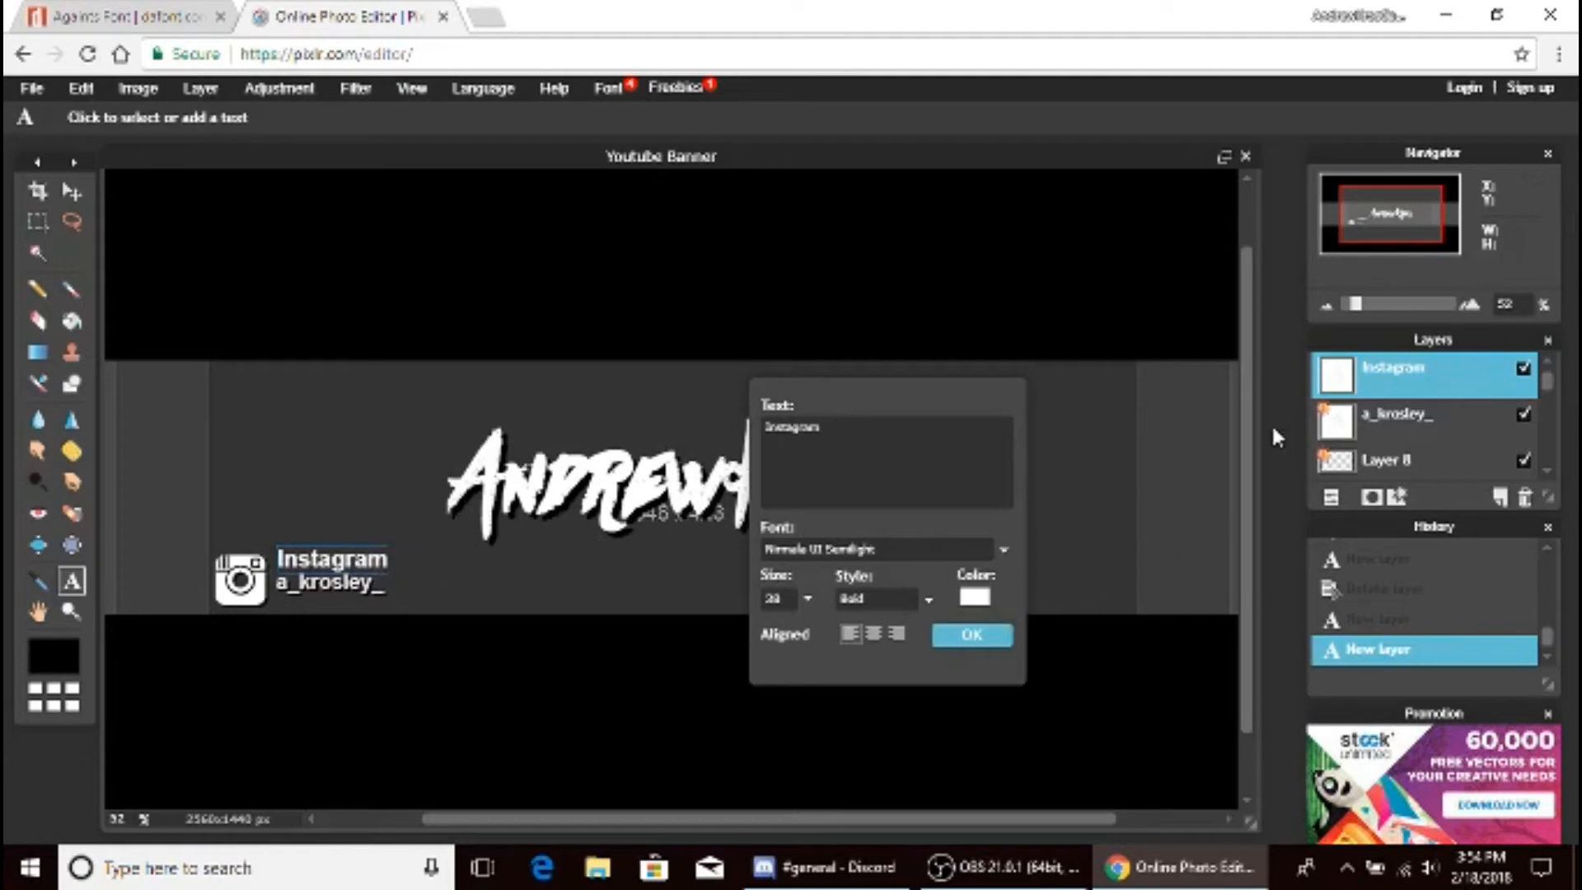
pyautogui.rightClick(1404, 371)
pyautogui.click(990, 636)
pyautogui.click(991, 636)
# - Add a drop shadow layer style with distance 3 and opacity 100 to the Instagram label's layer
pyautogui.rightClick(1408, 371)
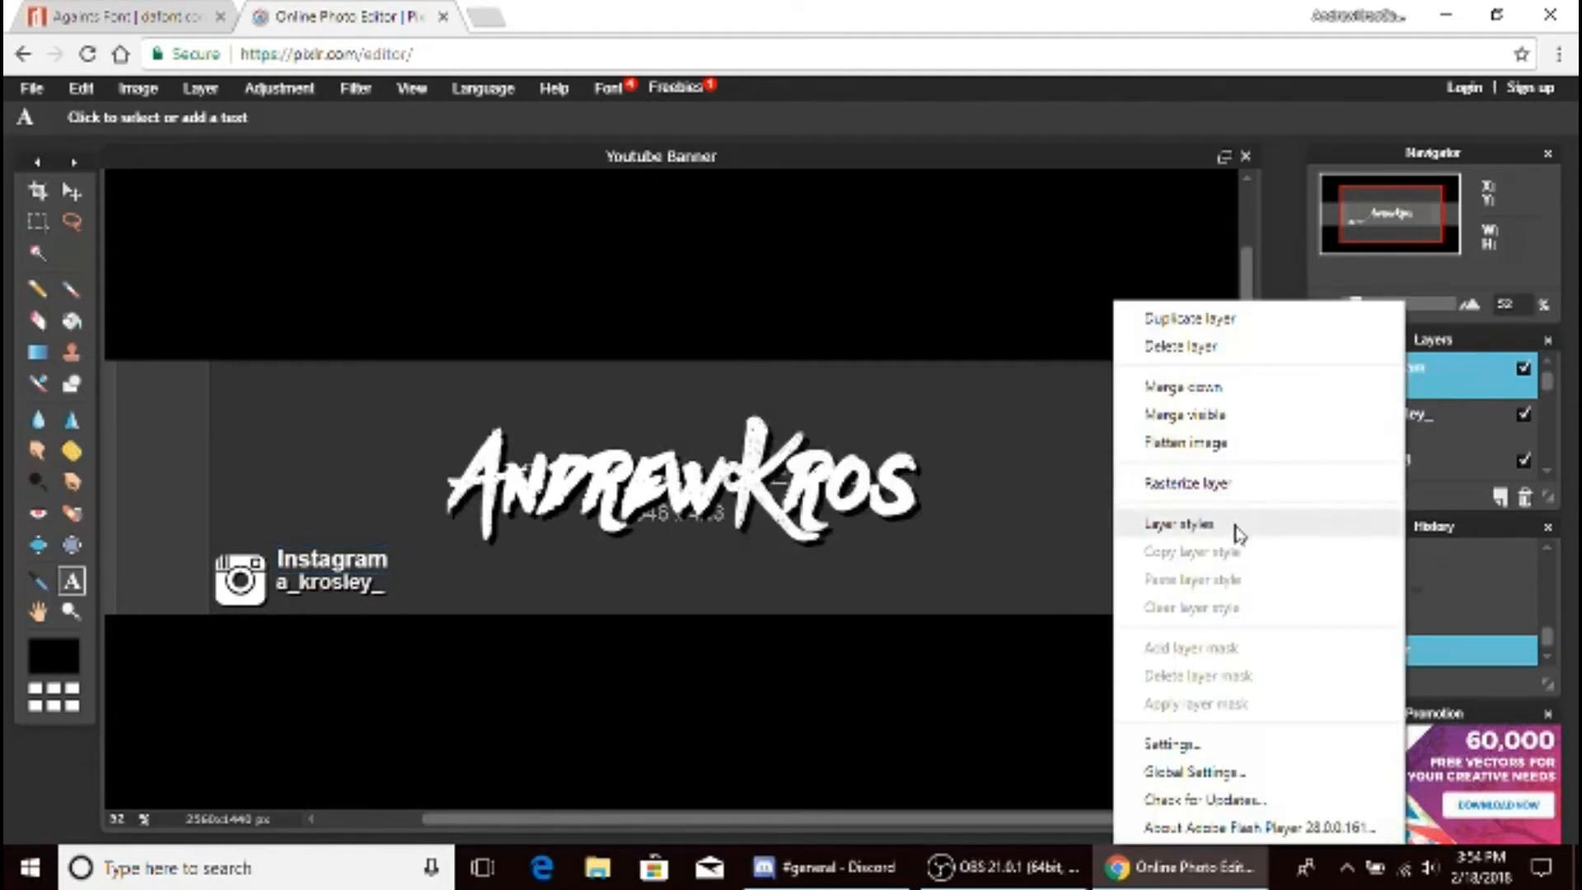
pyautogui.click(1190, 527)
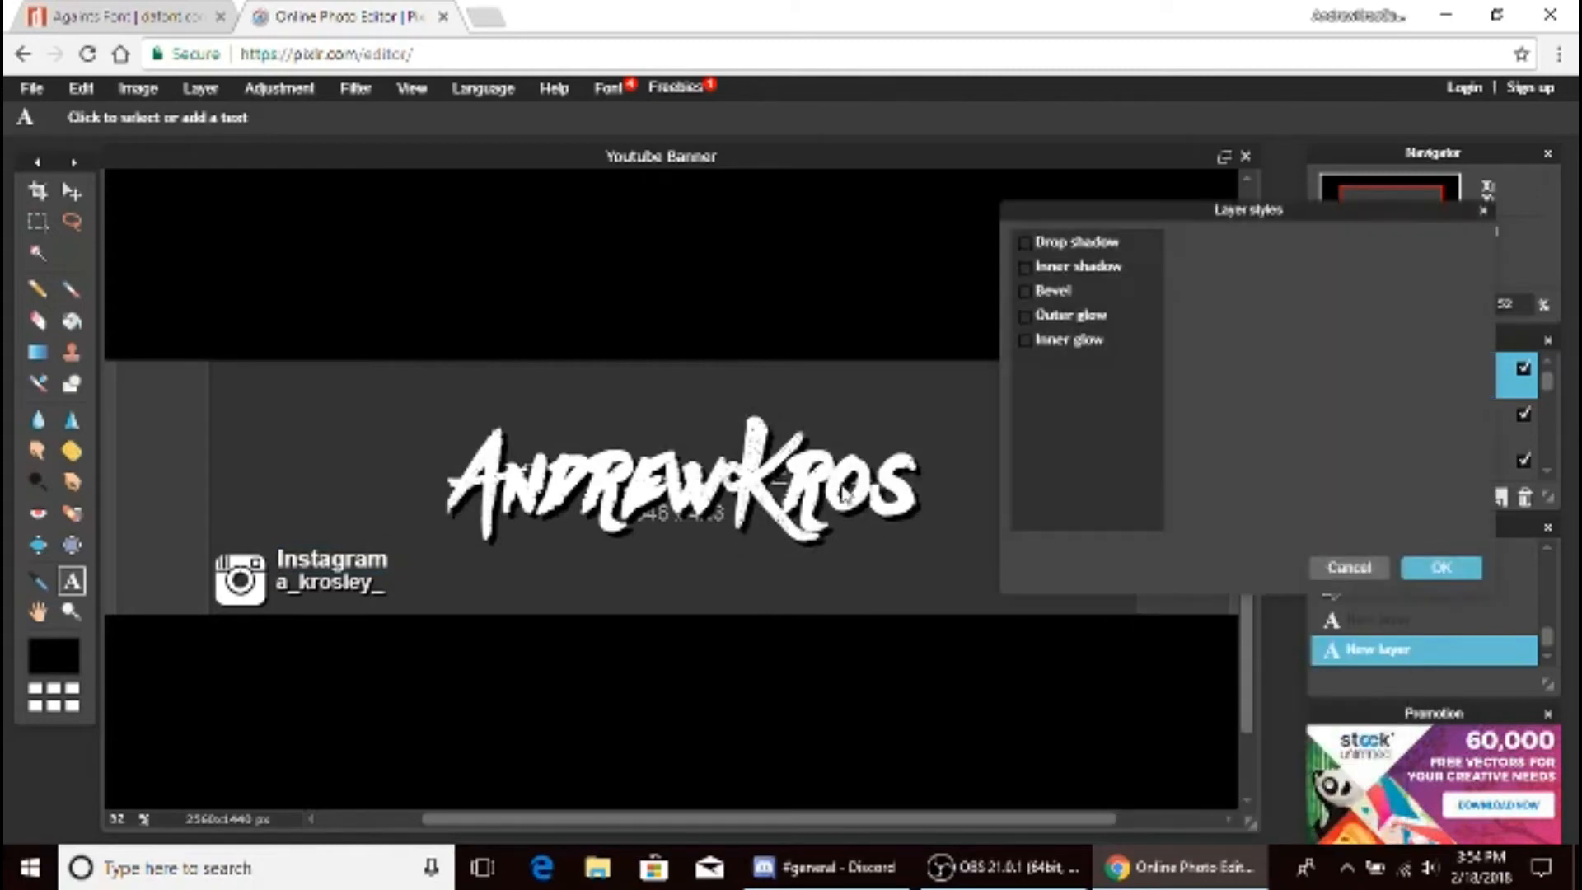
pyautogui.click(1070, 244)
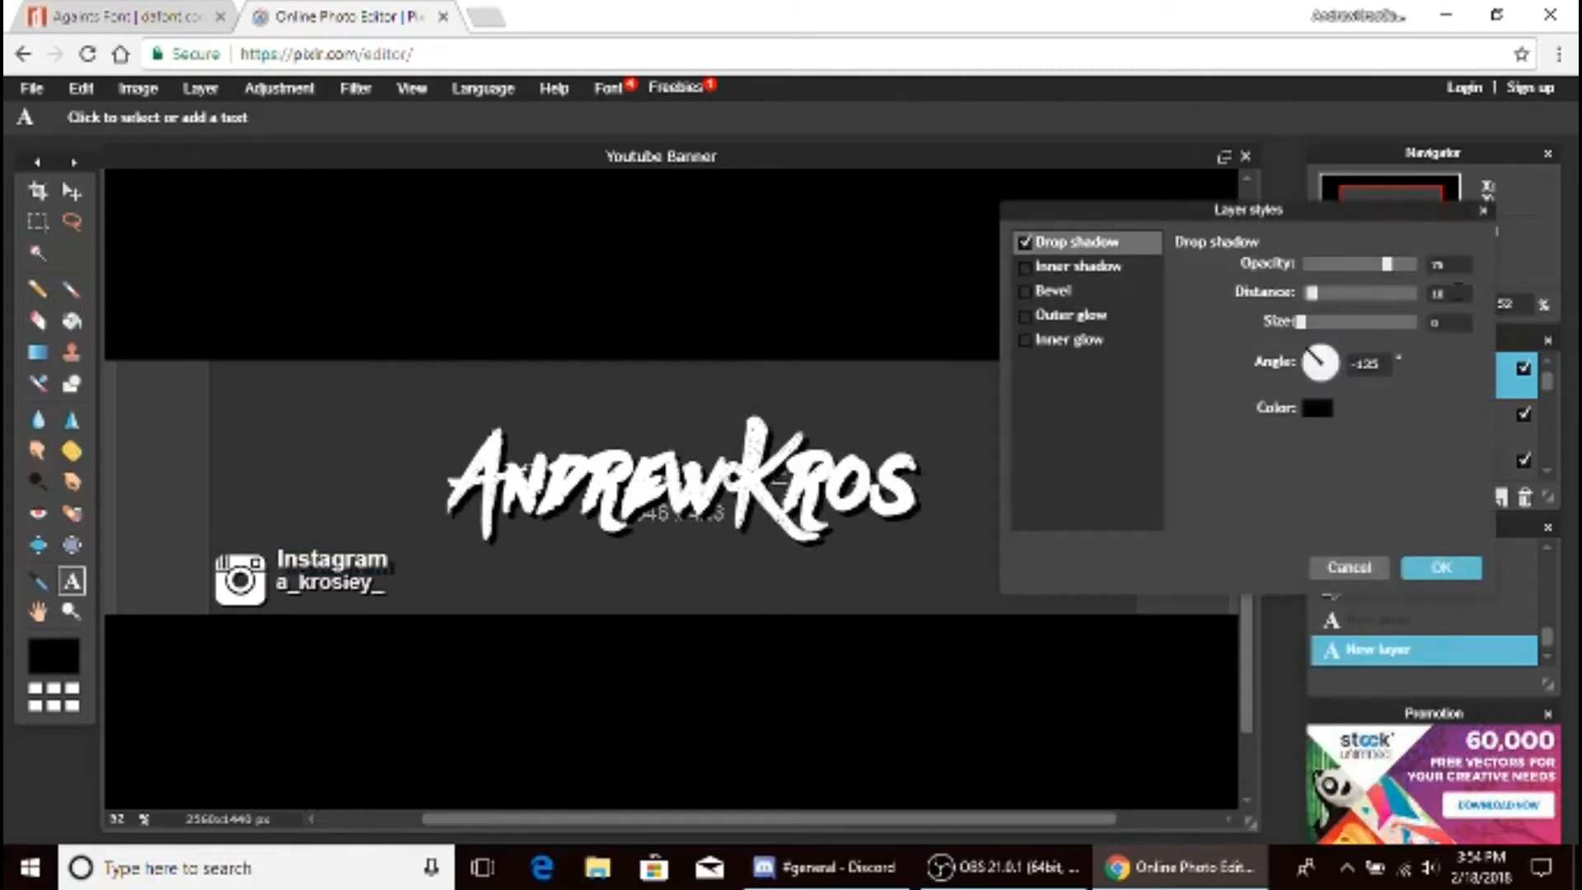
pyautogui.moveTo(1312, 292); pyautogui.dragTo(1299, 293)
pyautogui.moveTo(1387, 263); pyautogui.dragTo(1416, 263)
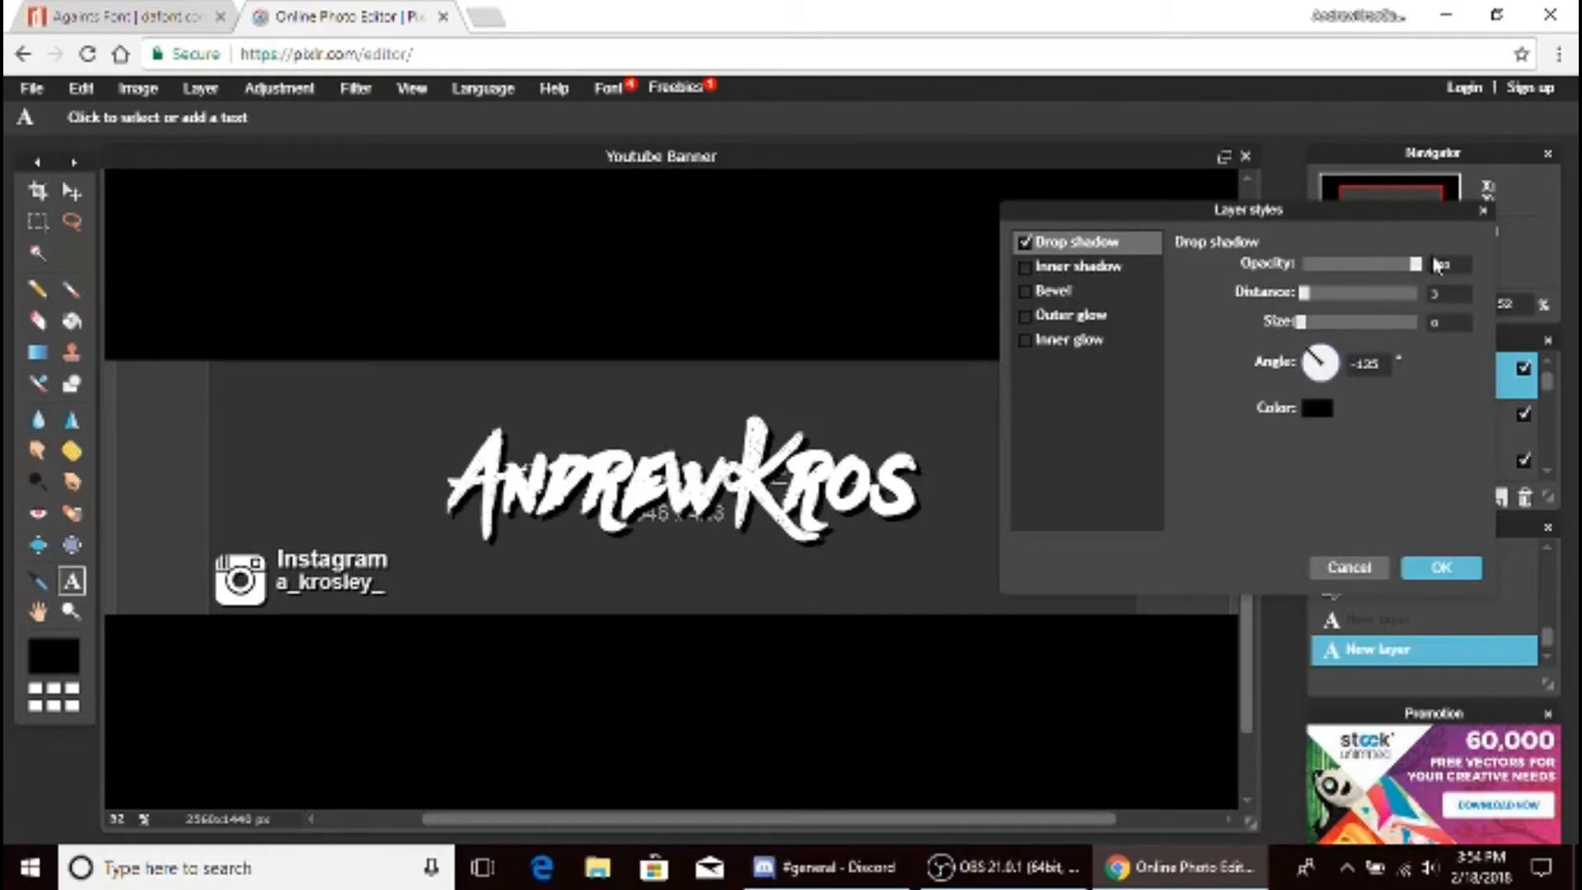
pyautogui.click(1433, 570)
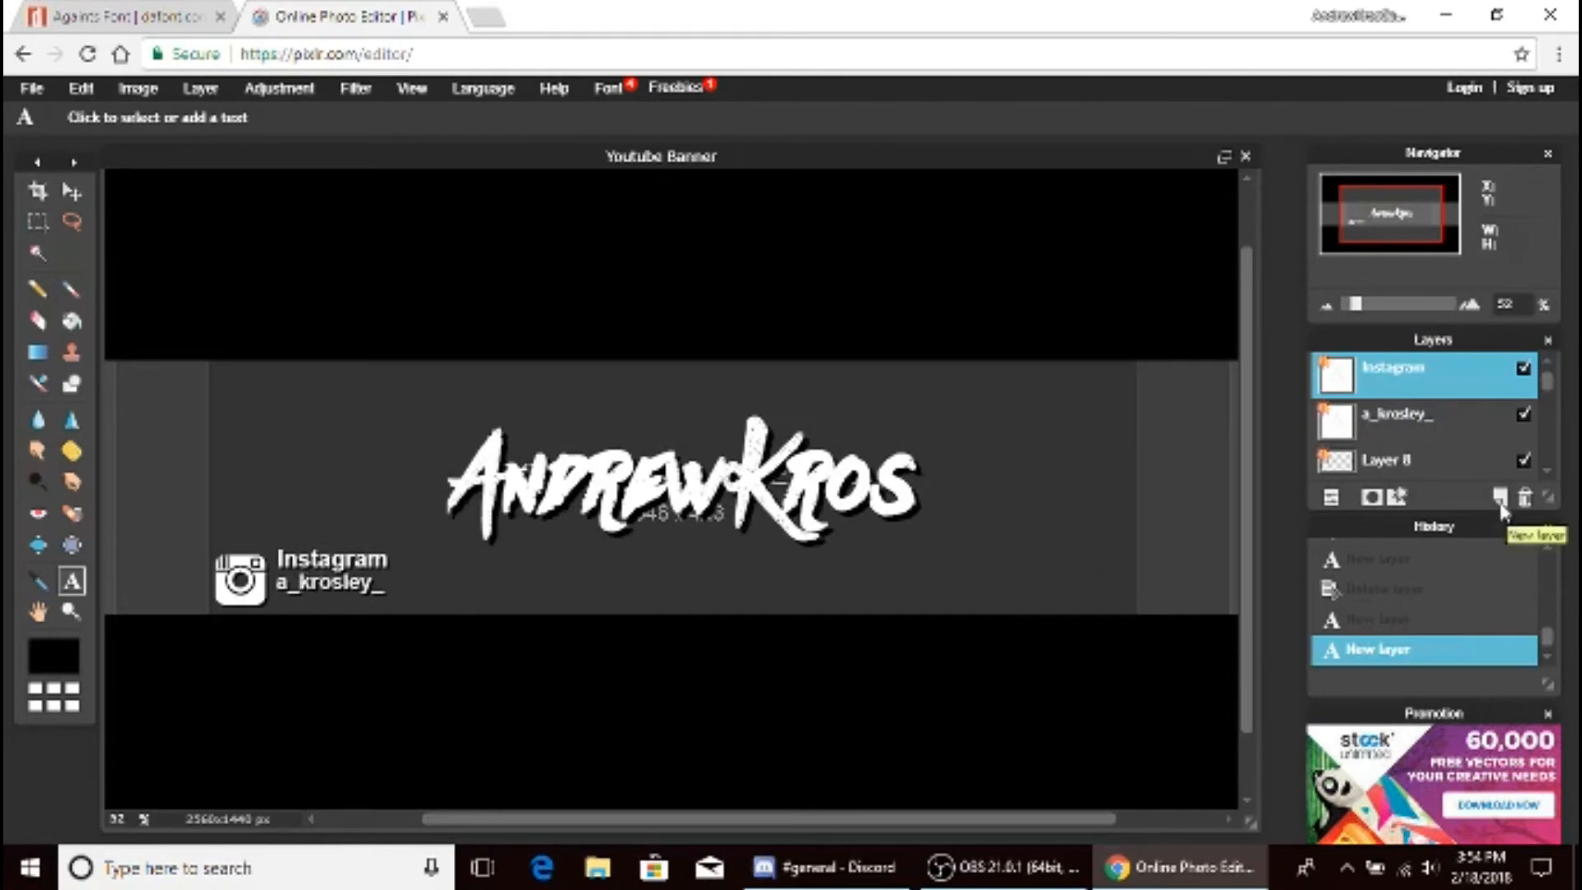
# - Search Google Images for "cool backgrounds" in a new browser tab and look over the results
pyautogui.click(492, 15)
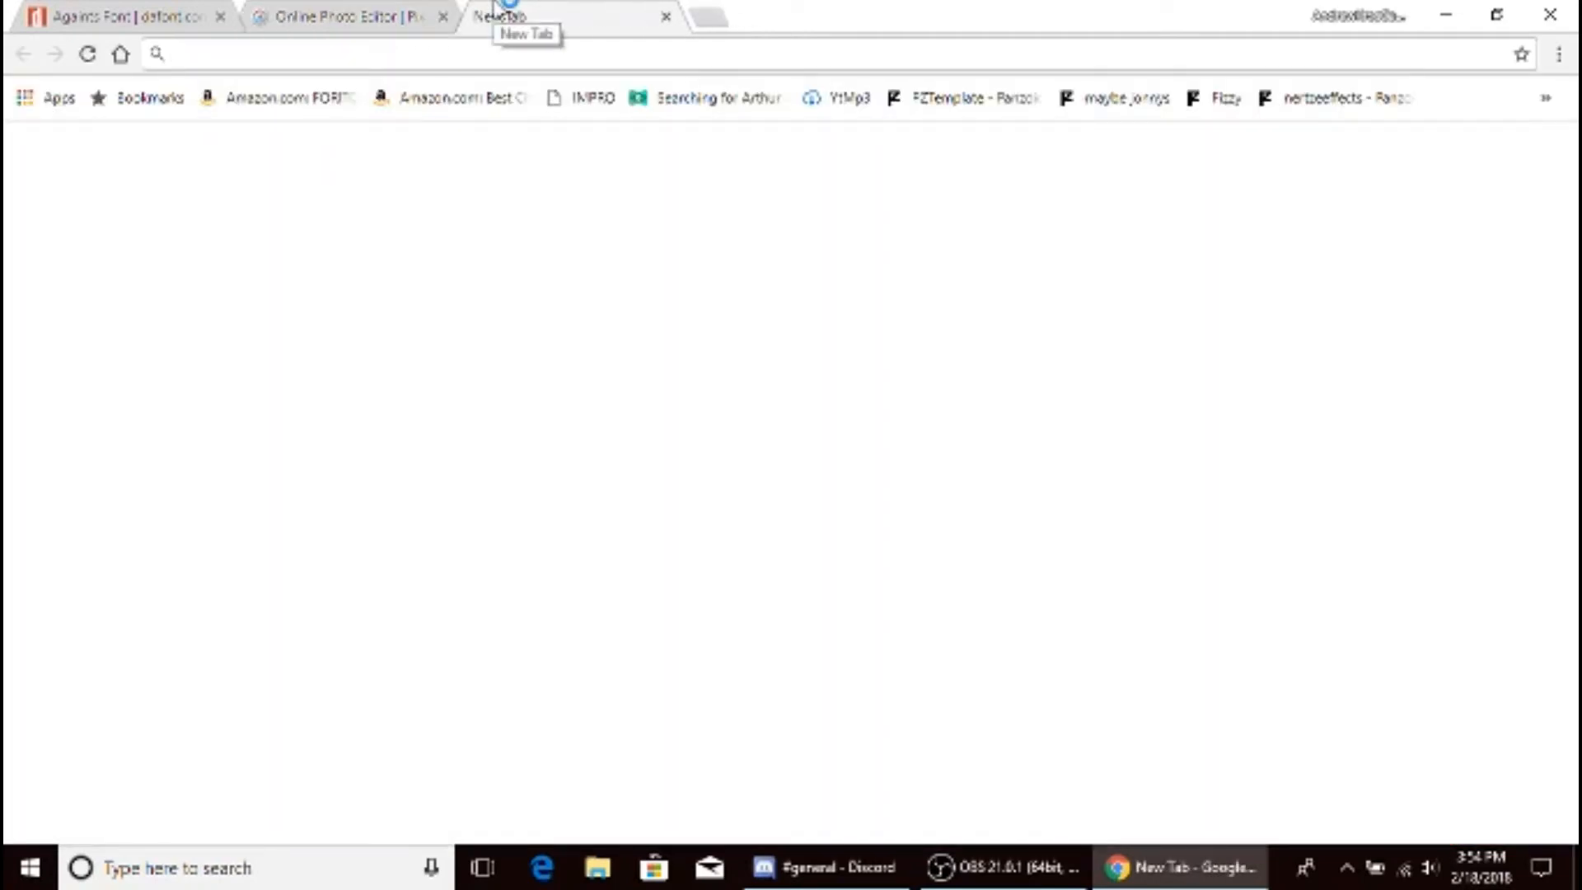
pyautogui.write('coo')
pyautogui.press('BackSpace')
pyautogui.press('BackSpace')
pyautogui.press('BackSpace')
pyautogui.press('BackSpace')
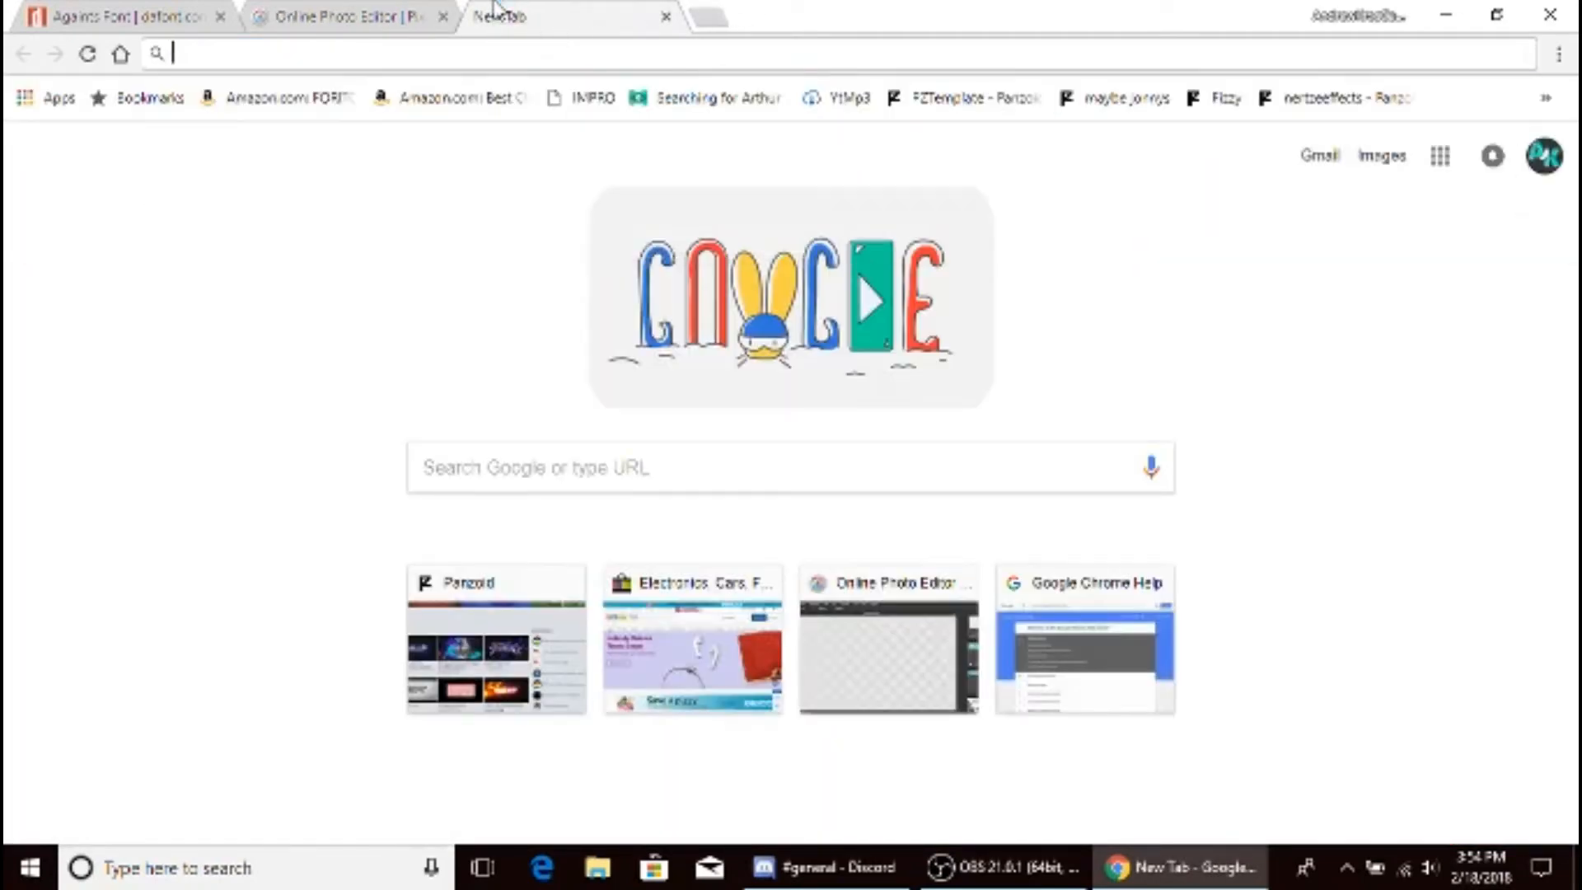
pyautogui.write('cool background')
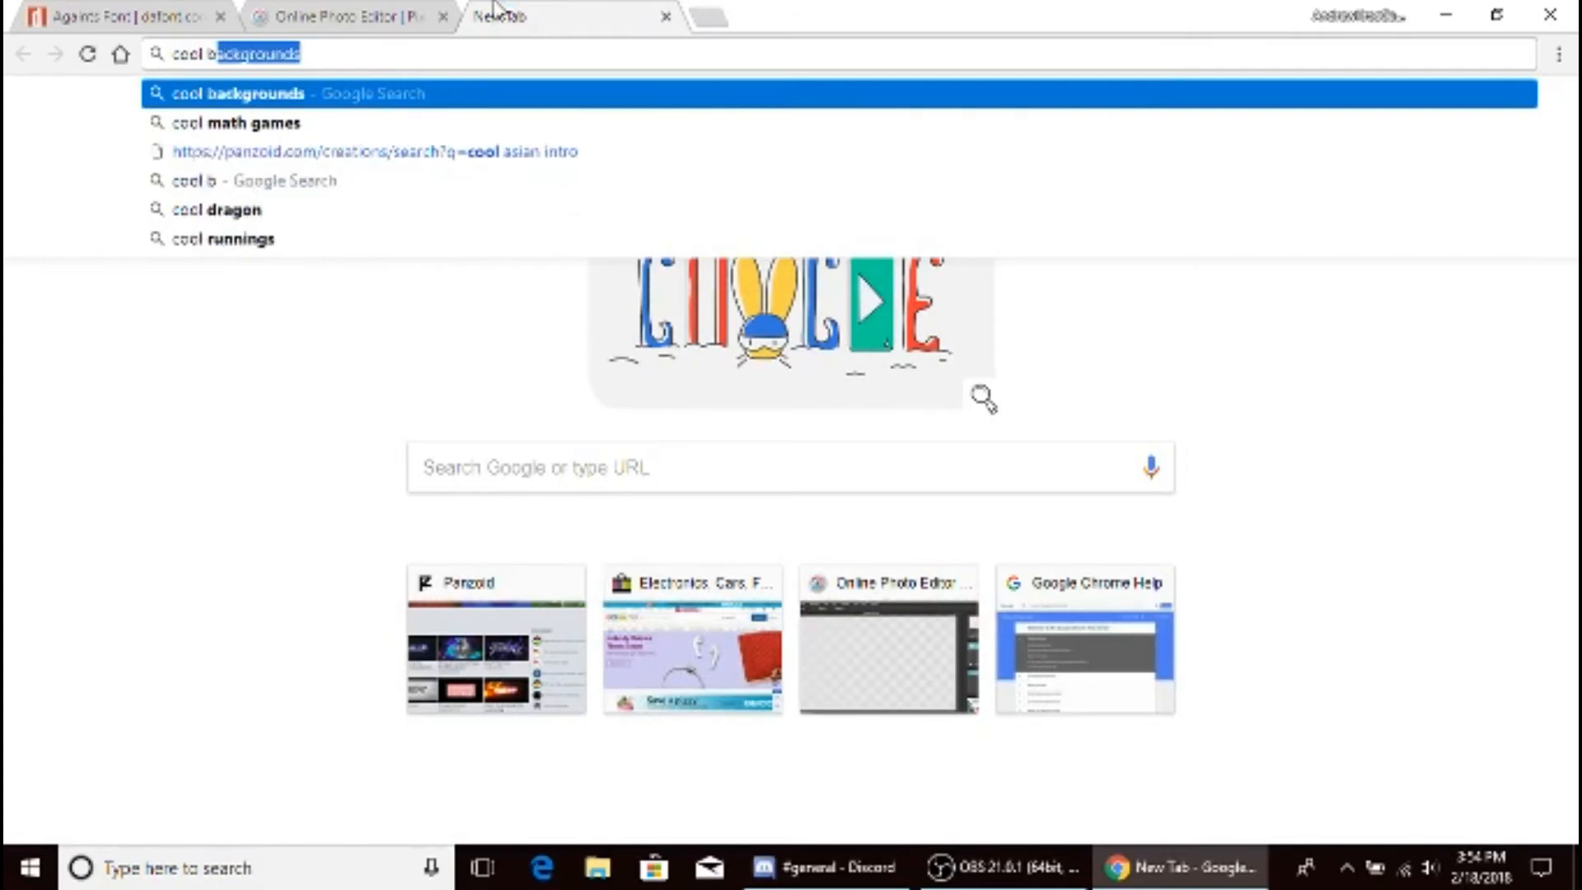
pyautogui.press('Return')
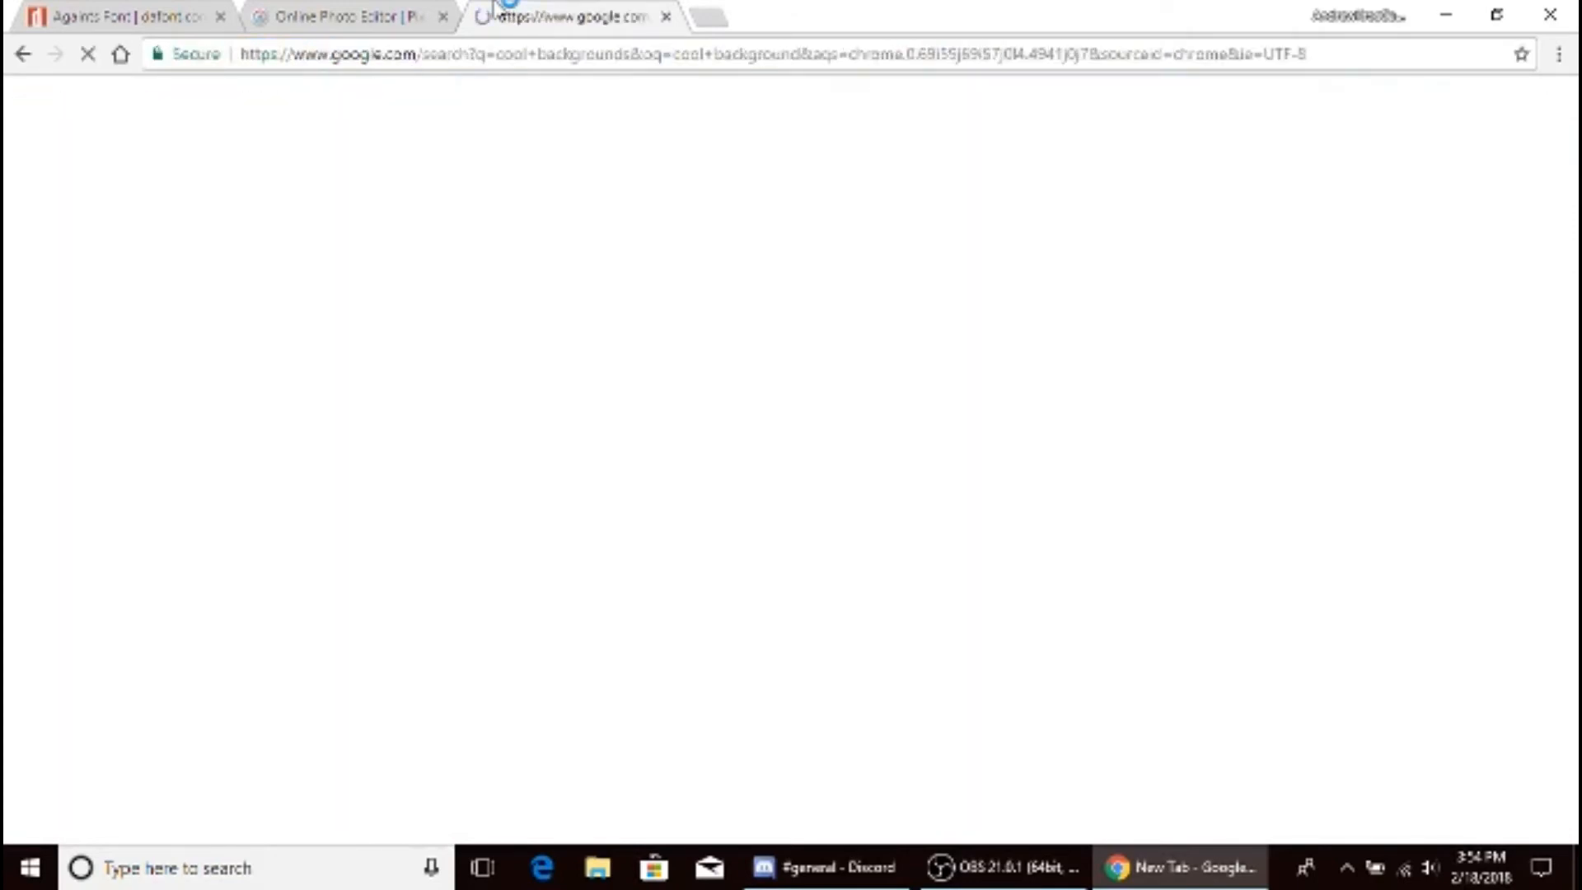
pyautogui.click(278, 192)
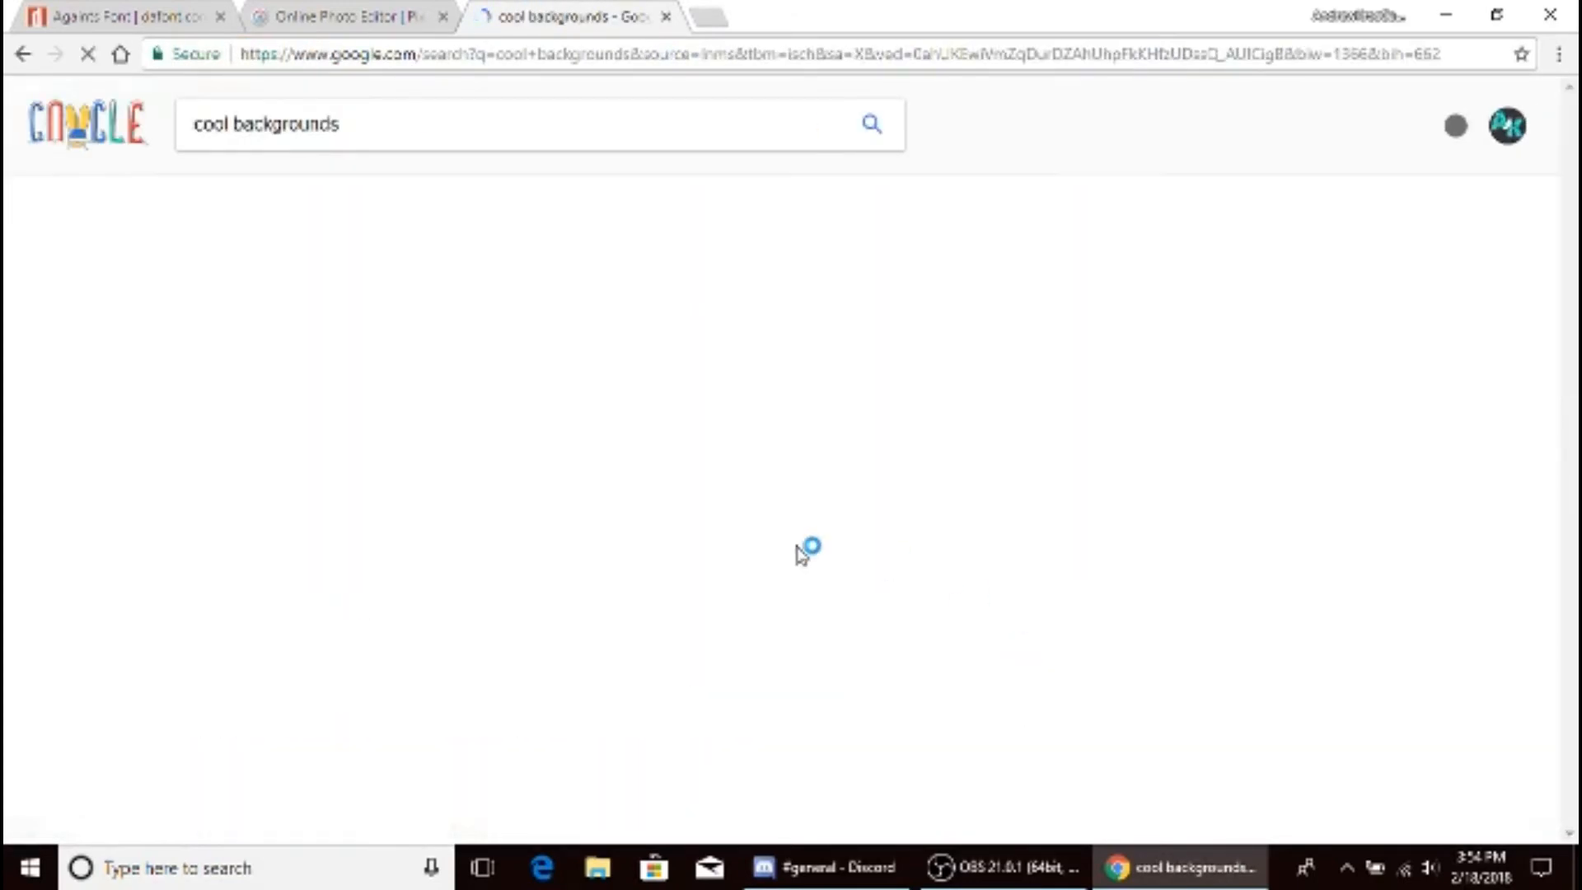
pyautogui.scroll(-1, 795, 324)
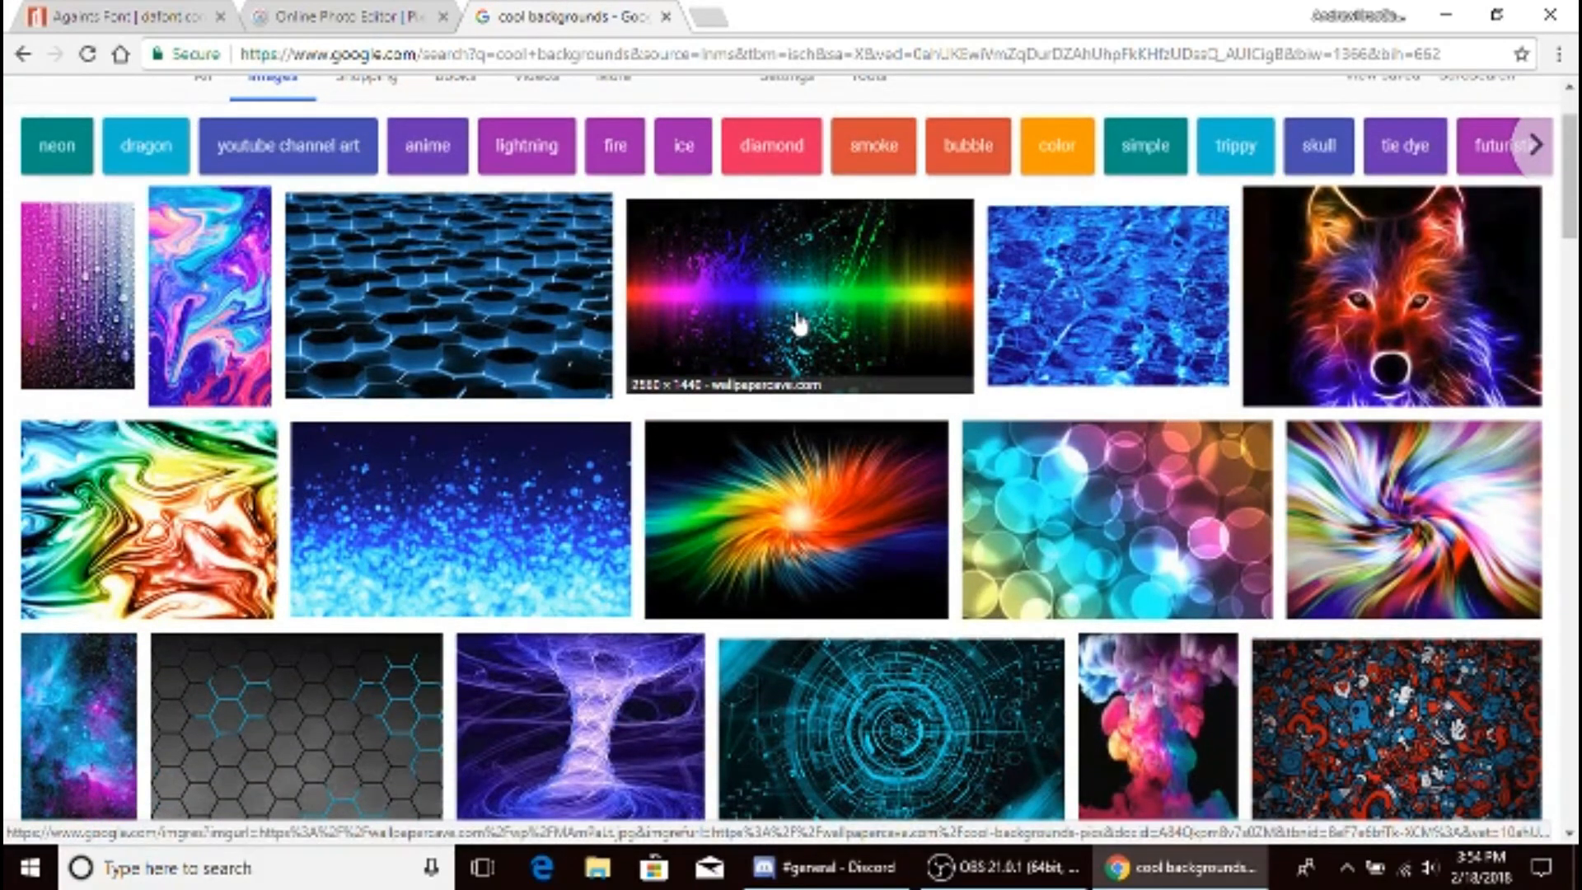
pyautogui.scroll(2, 704, 345)
# - Replace the image search with "space station background"
pyautogui.moveTo(341, 125); pyautogui.dragTo(180, 151)
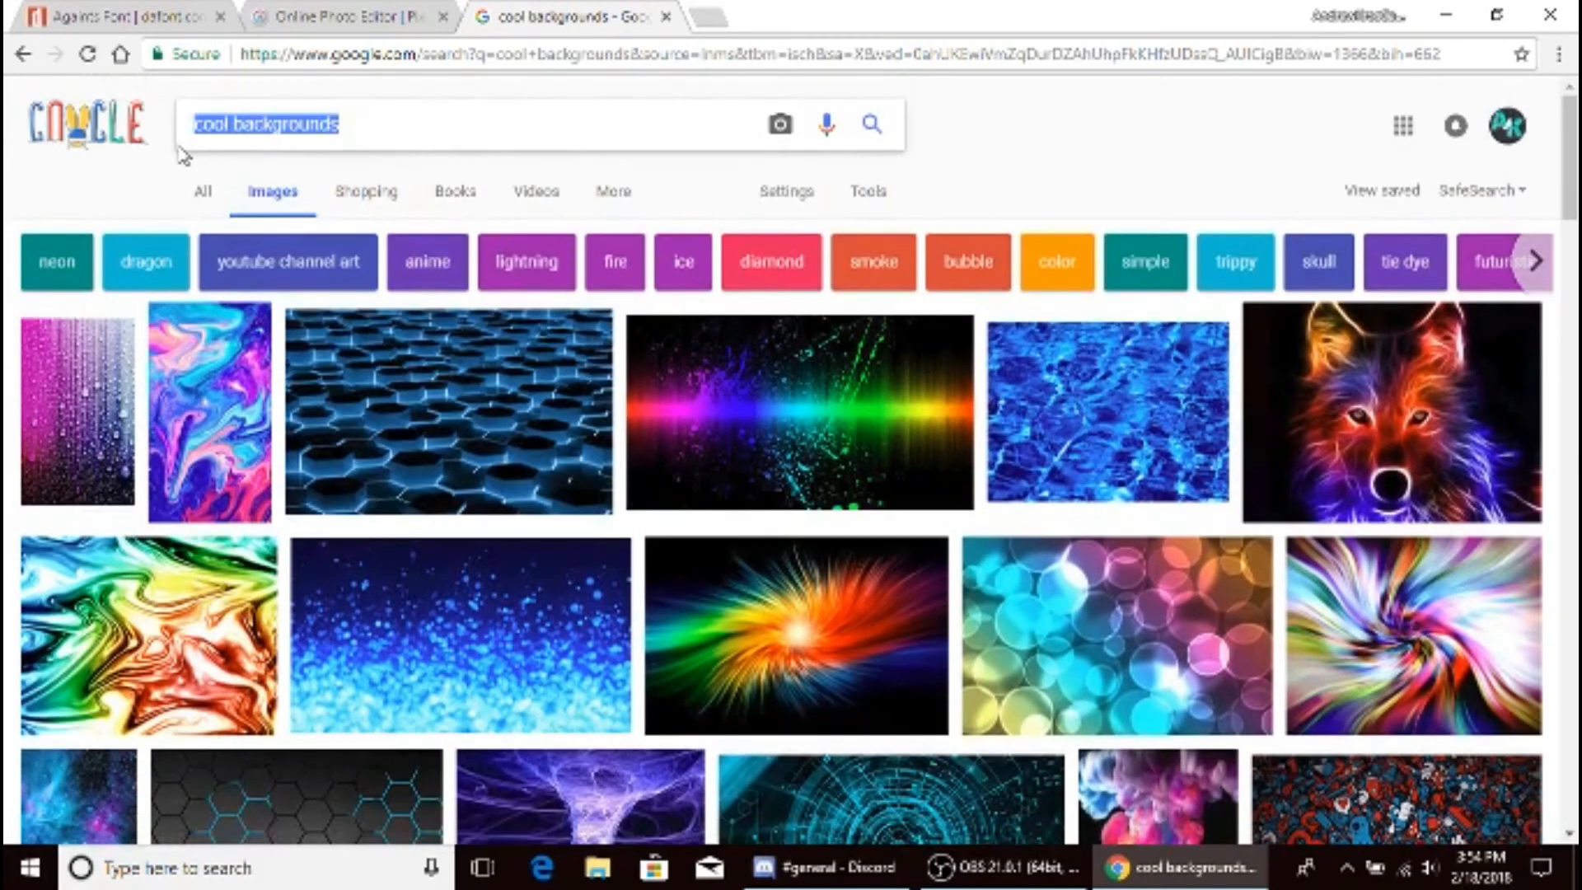
pyautogui.write('space station')
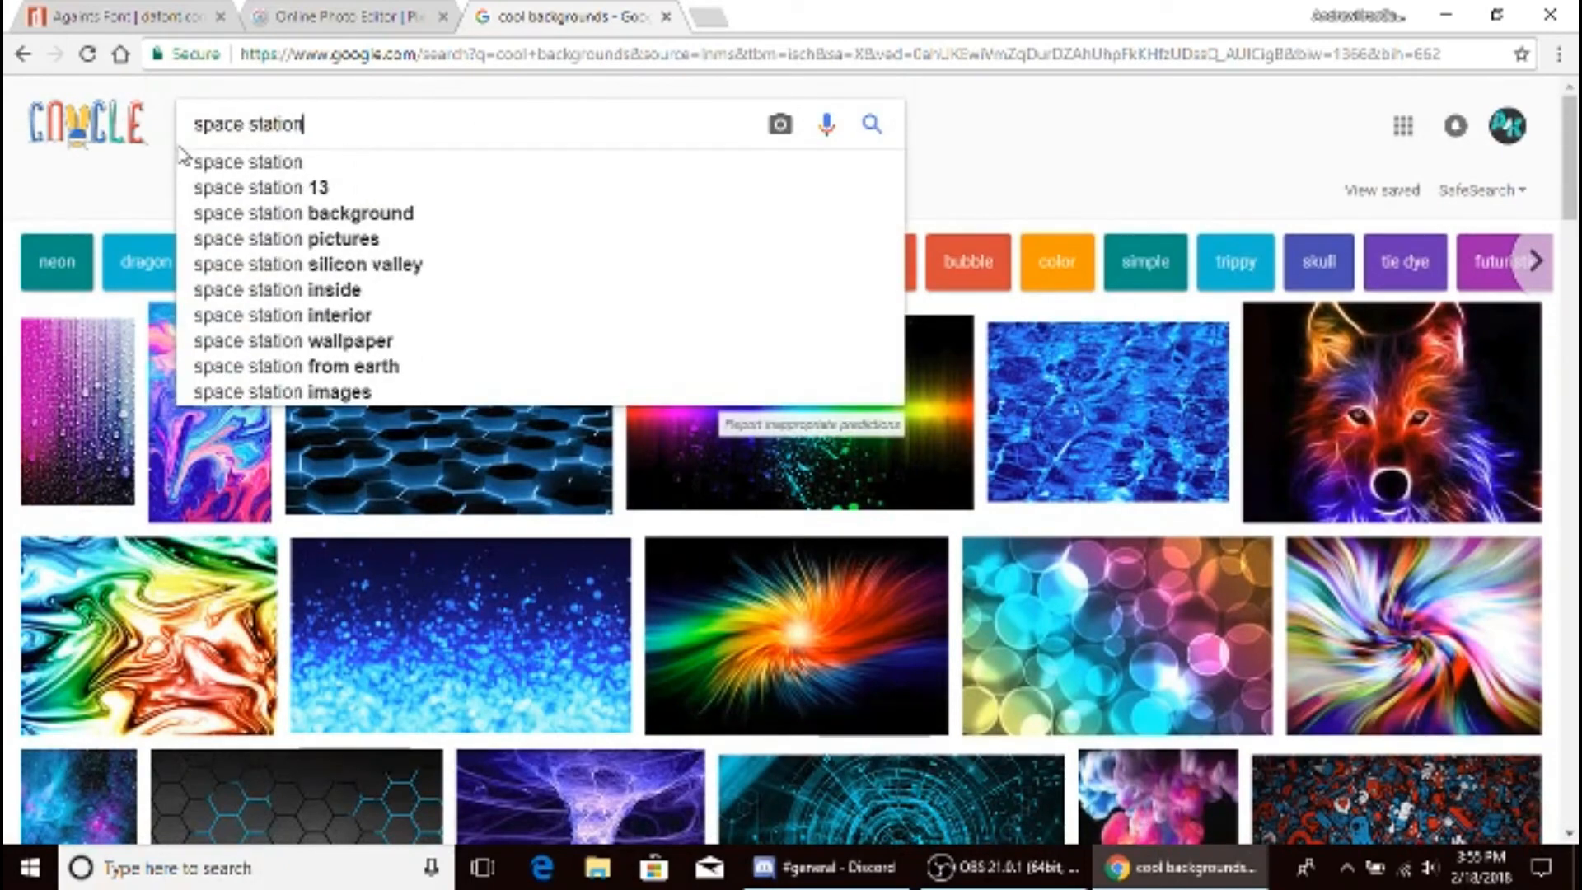
pyautogui.click(445, 216)
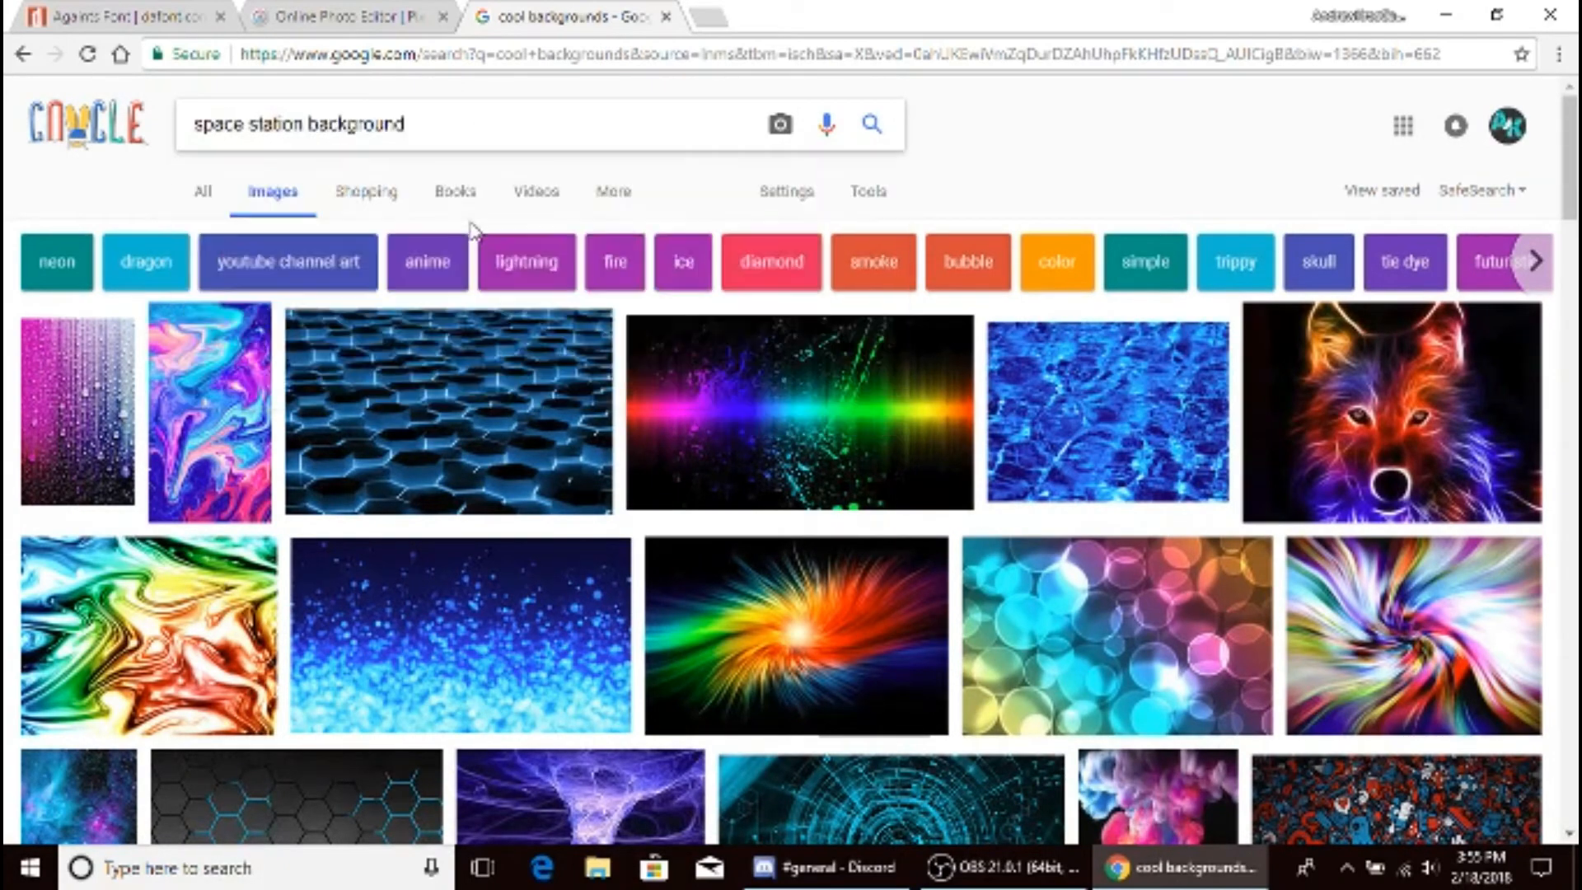
# - Examine the space station images for one that suits the banner background
pyautogui.scroll(-5, 601, 438)
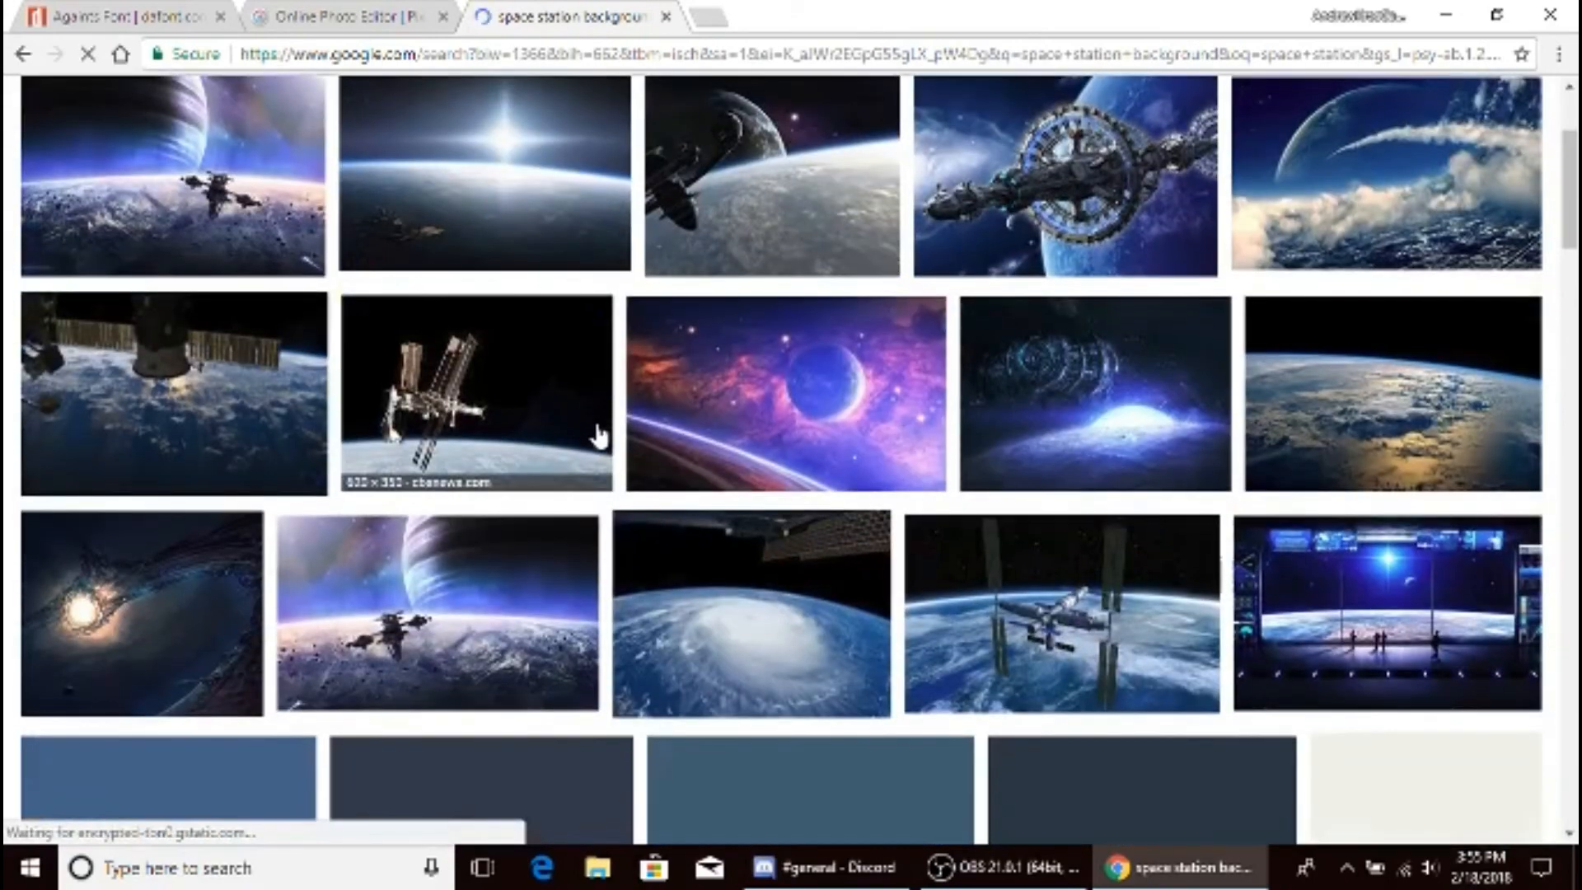
pyautogui.scroll(-4, 601, 438)
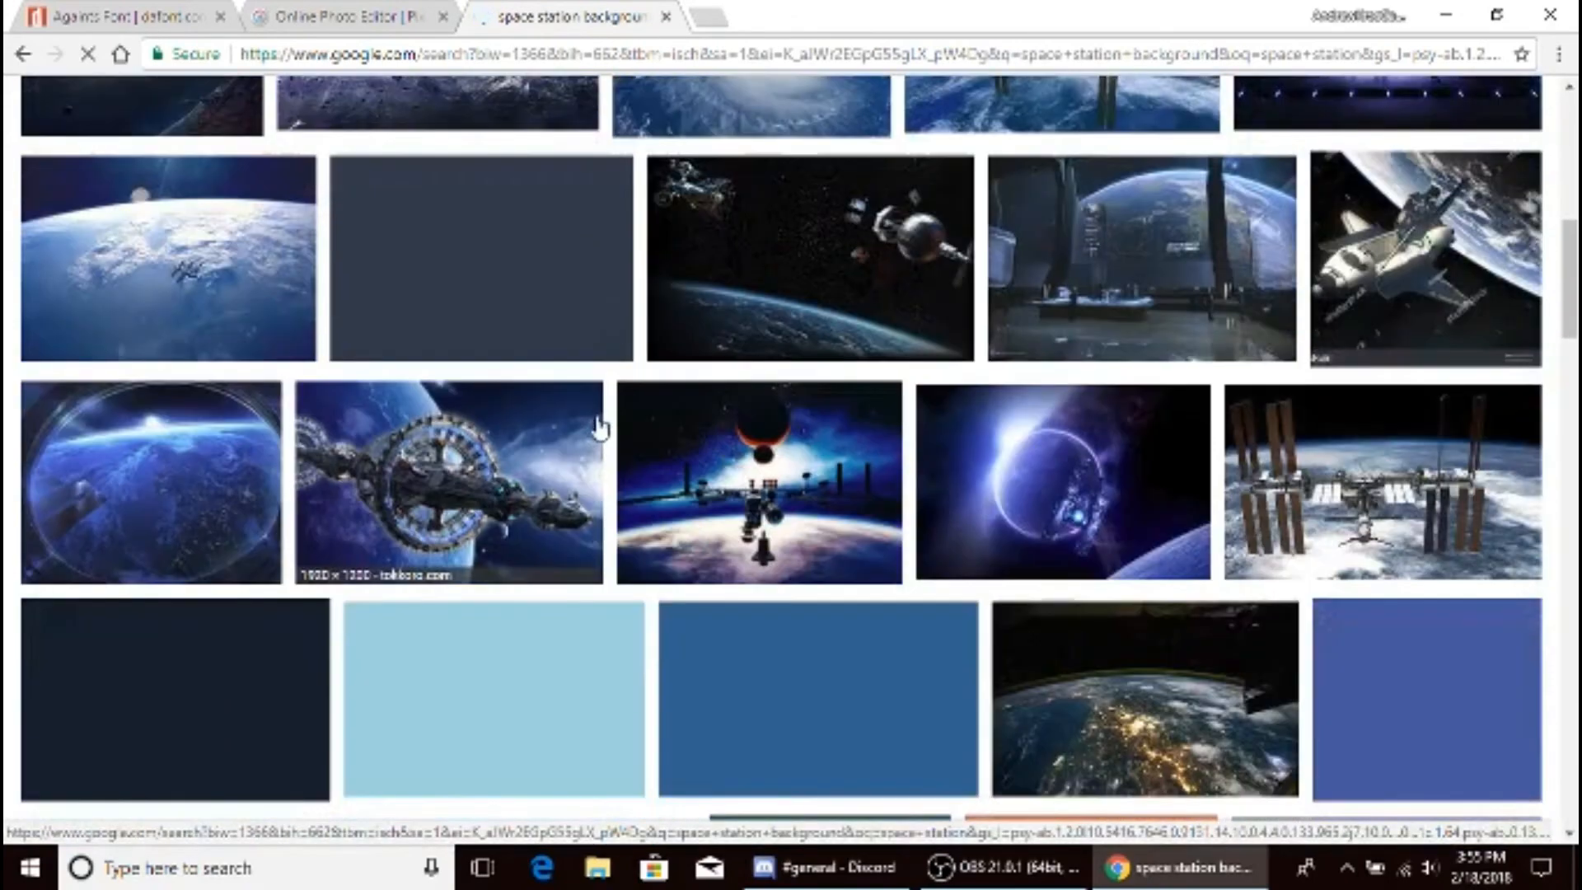
pyautogui.rightClick(1246, 268)
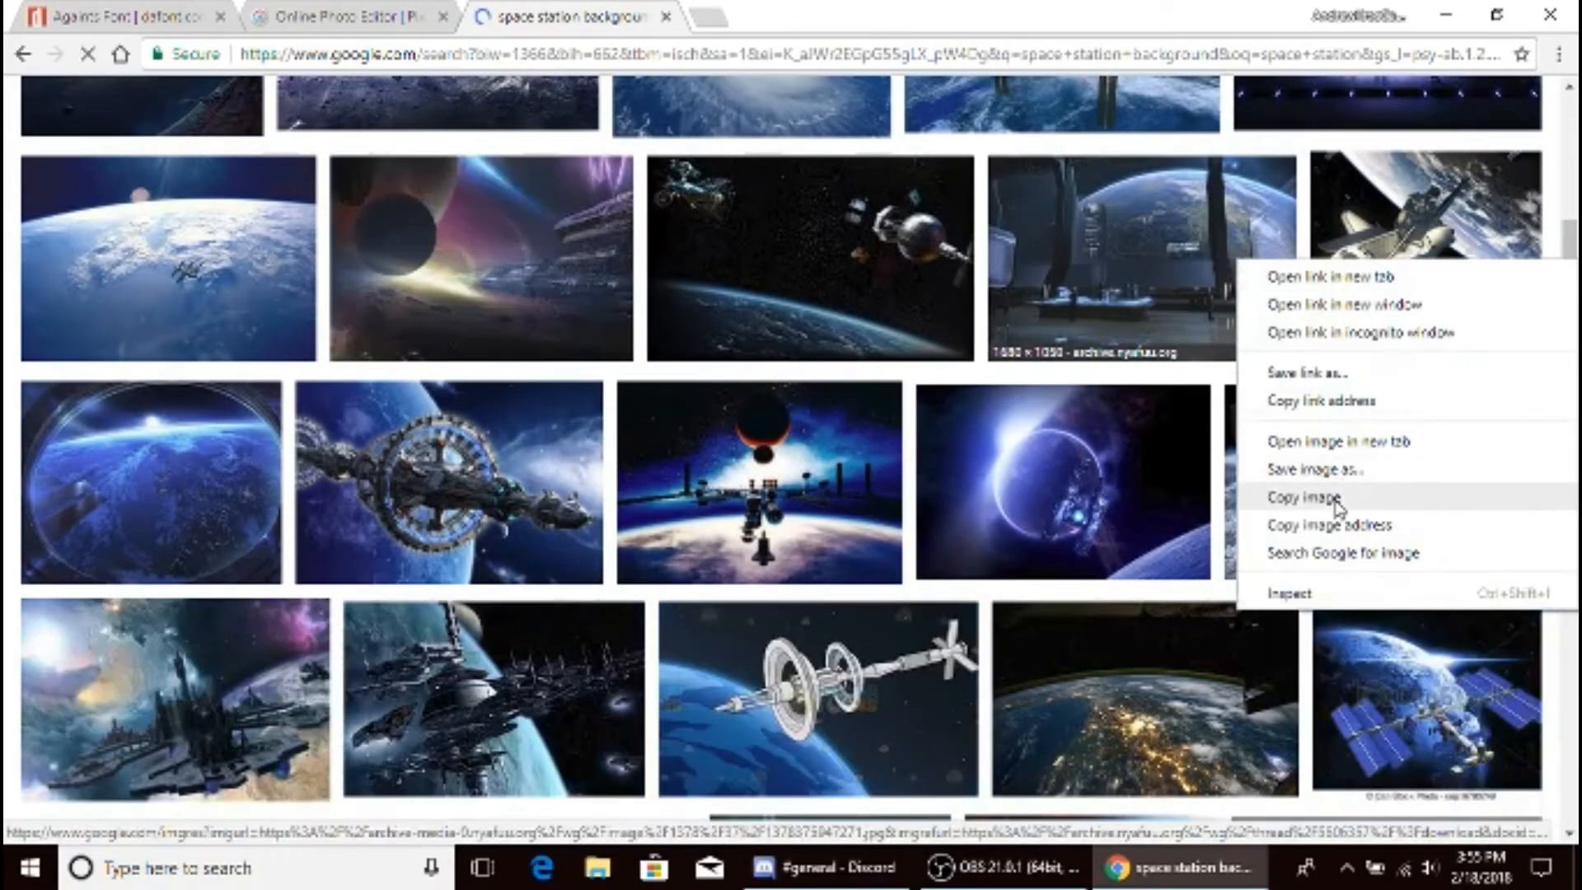
pyautogui.click(1000, 498)
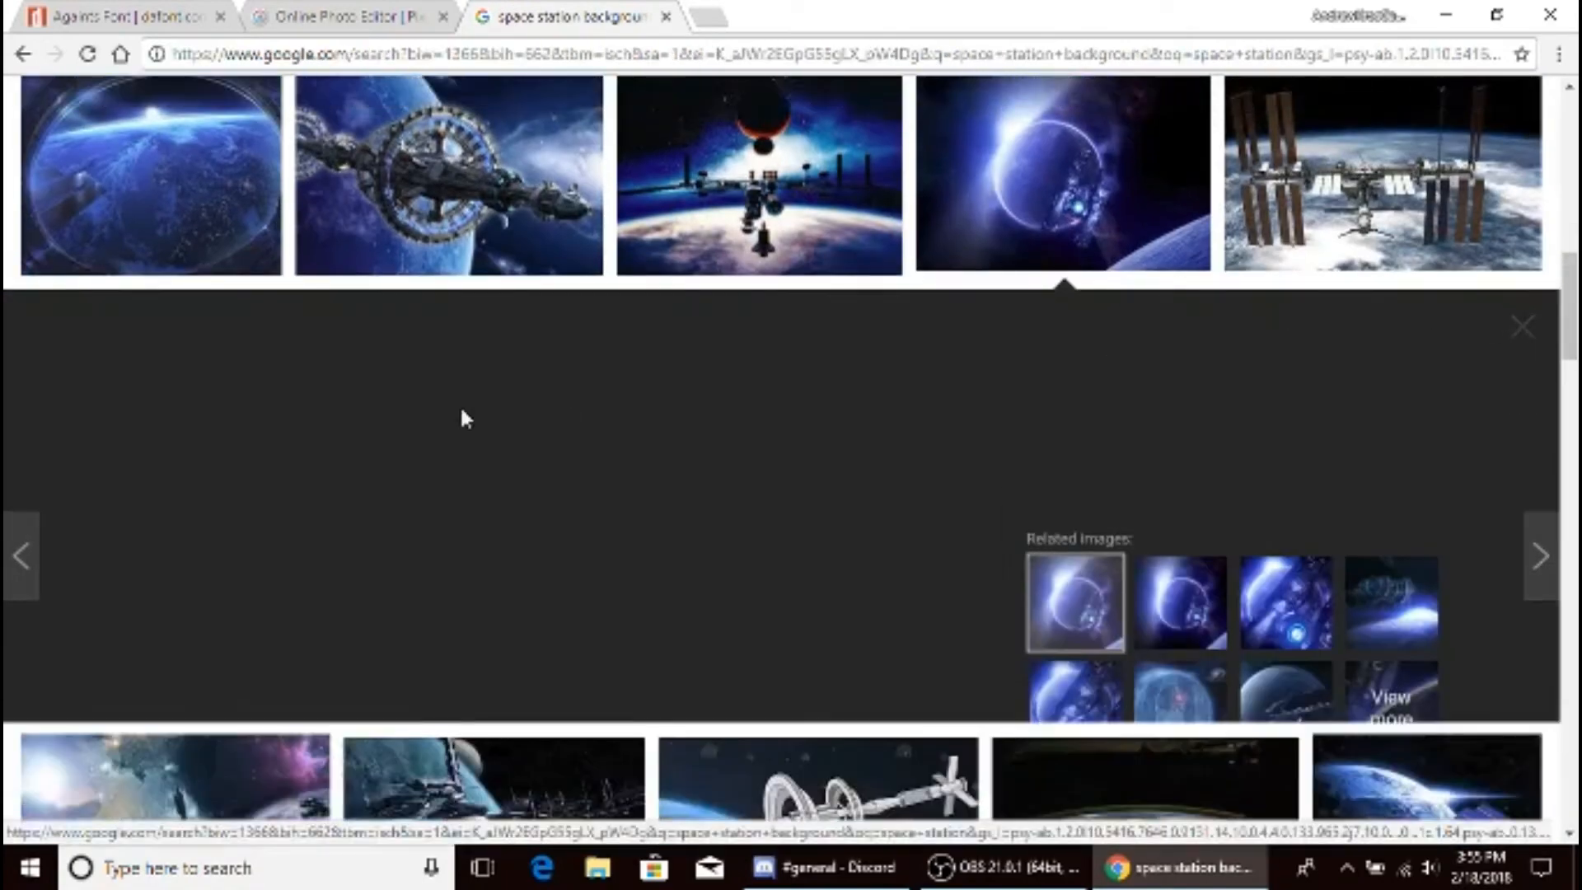
pyautogui.scroll(-2, 453, 404)
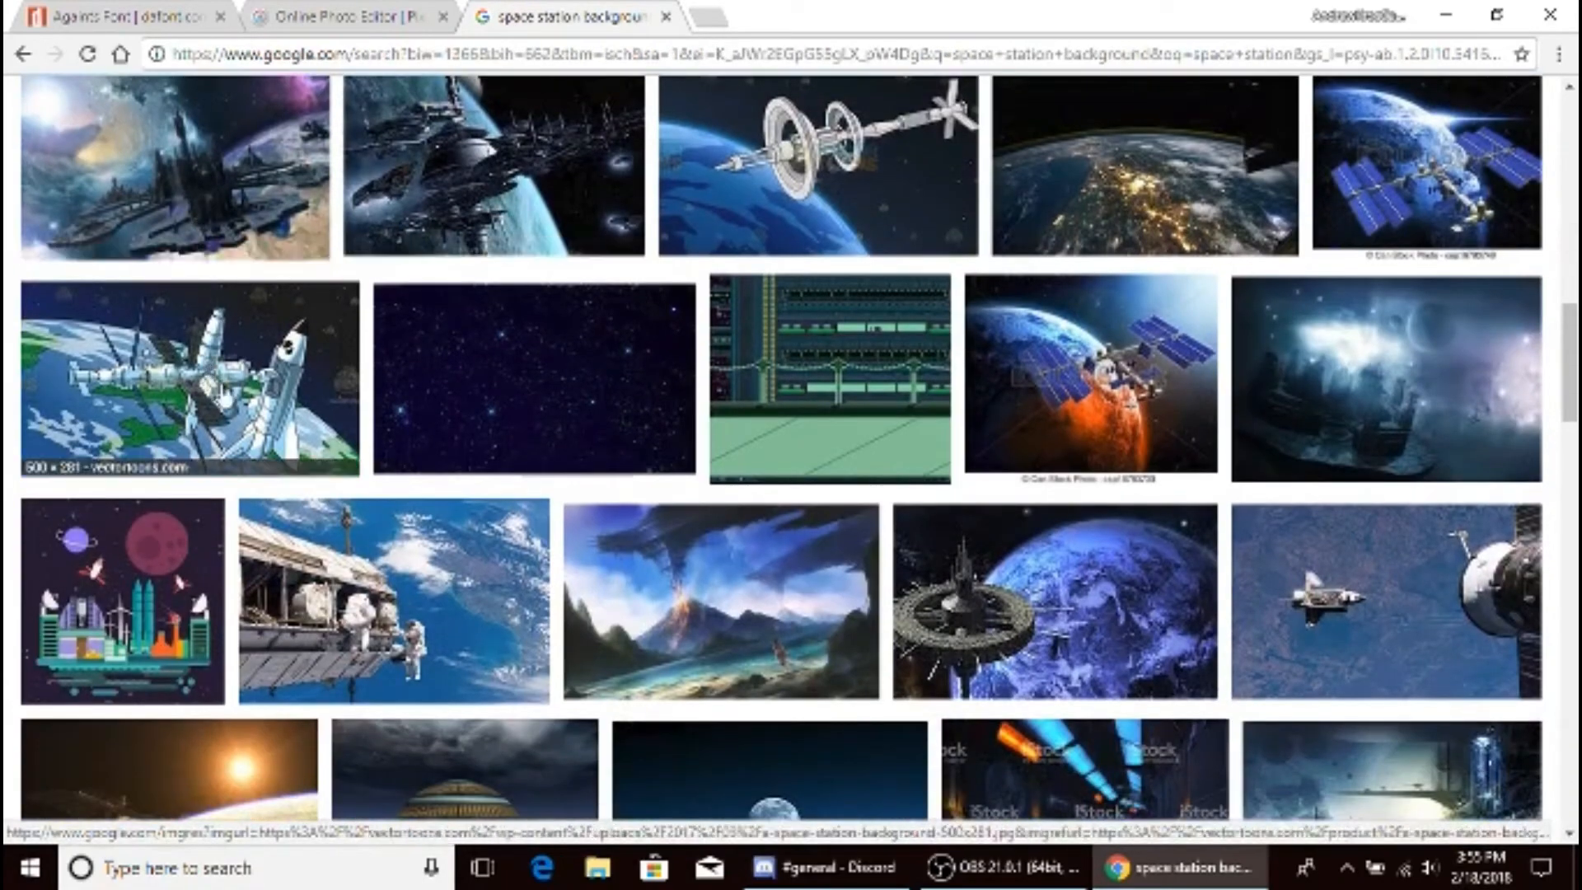
pyautogui.scroll(4, 634, 333)
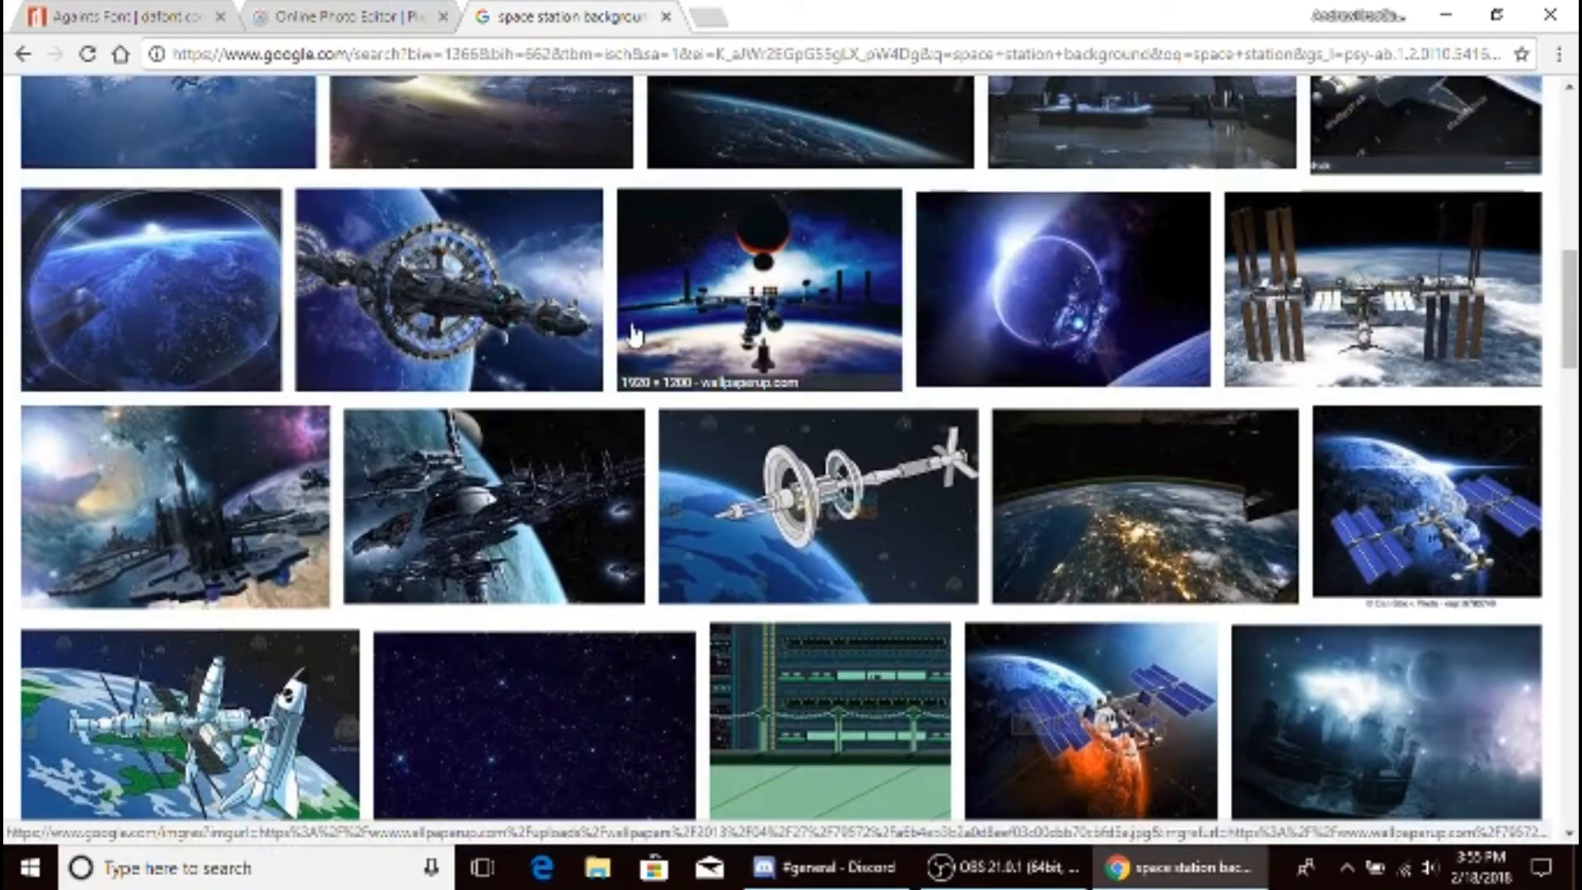
pyautogui.scroll(-4, 633, 333)
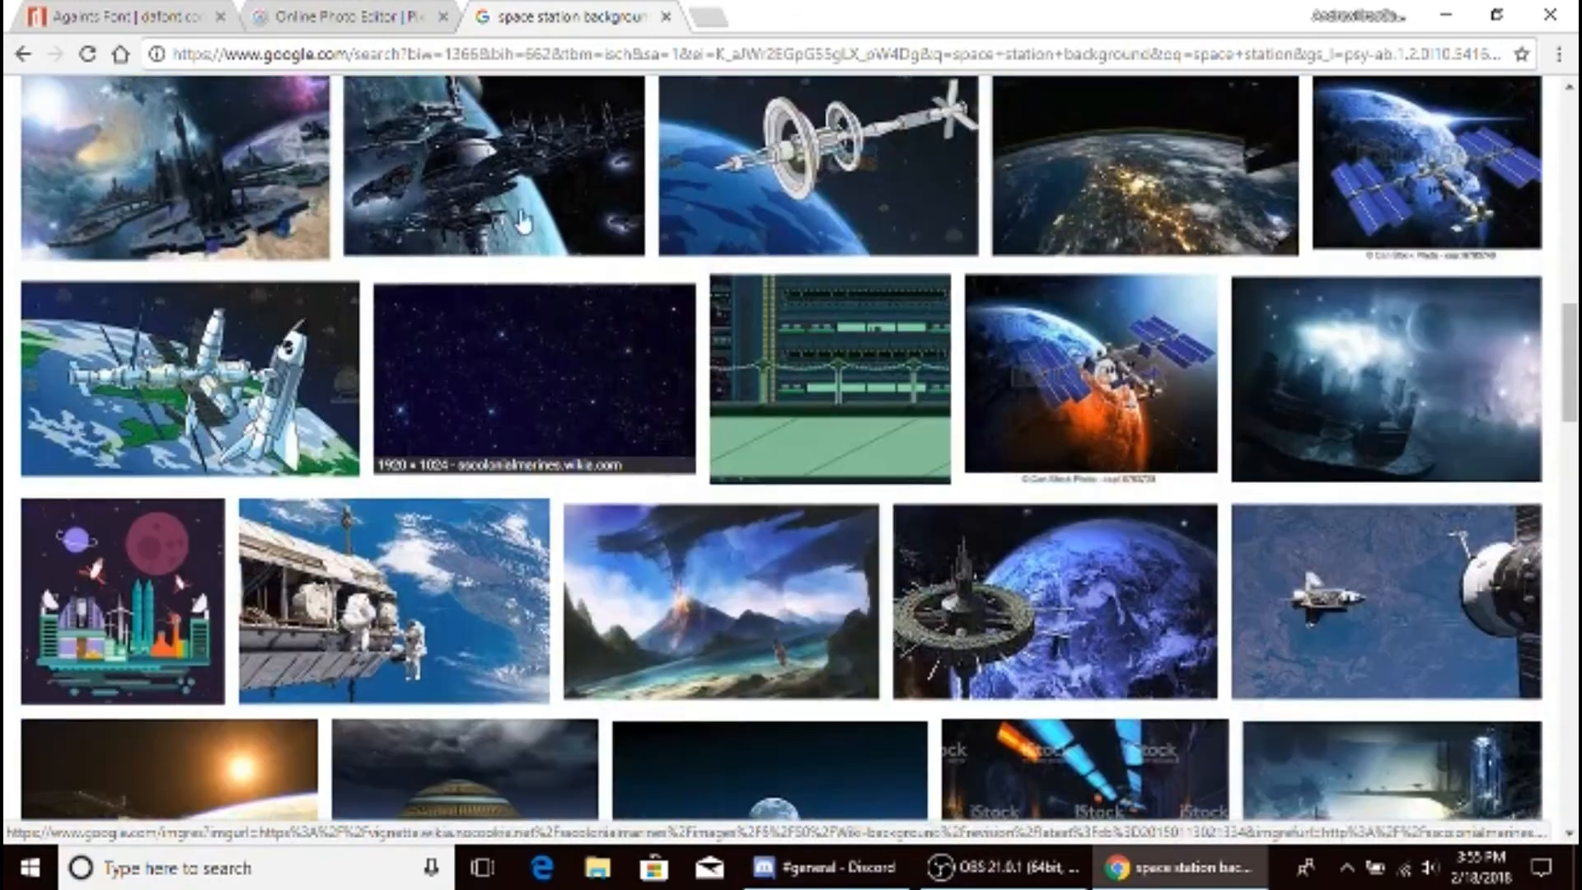
pyautogui.scroll(-5, 524, 221)
pyautogui.scroll(-2, 752, 470)
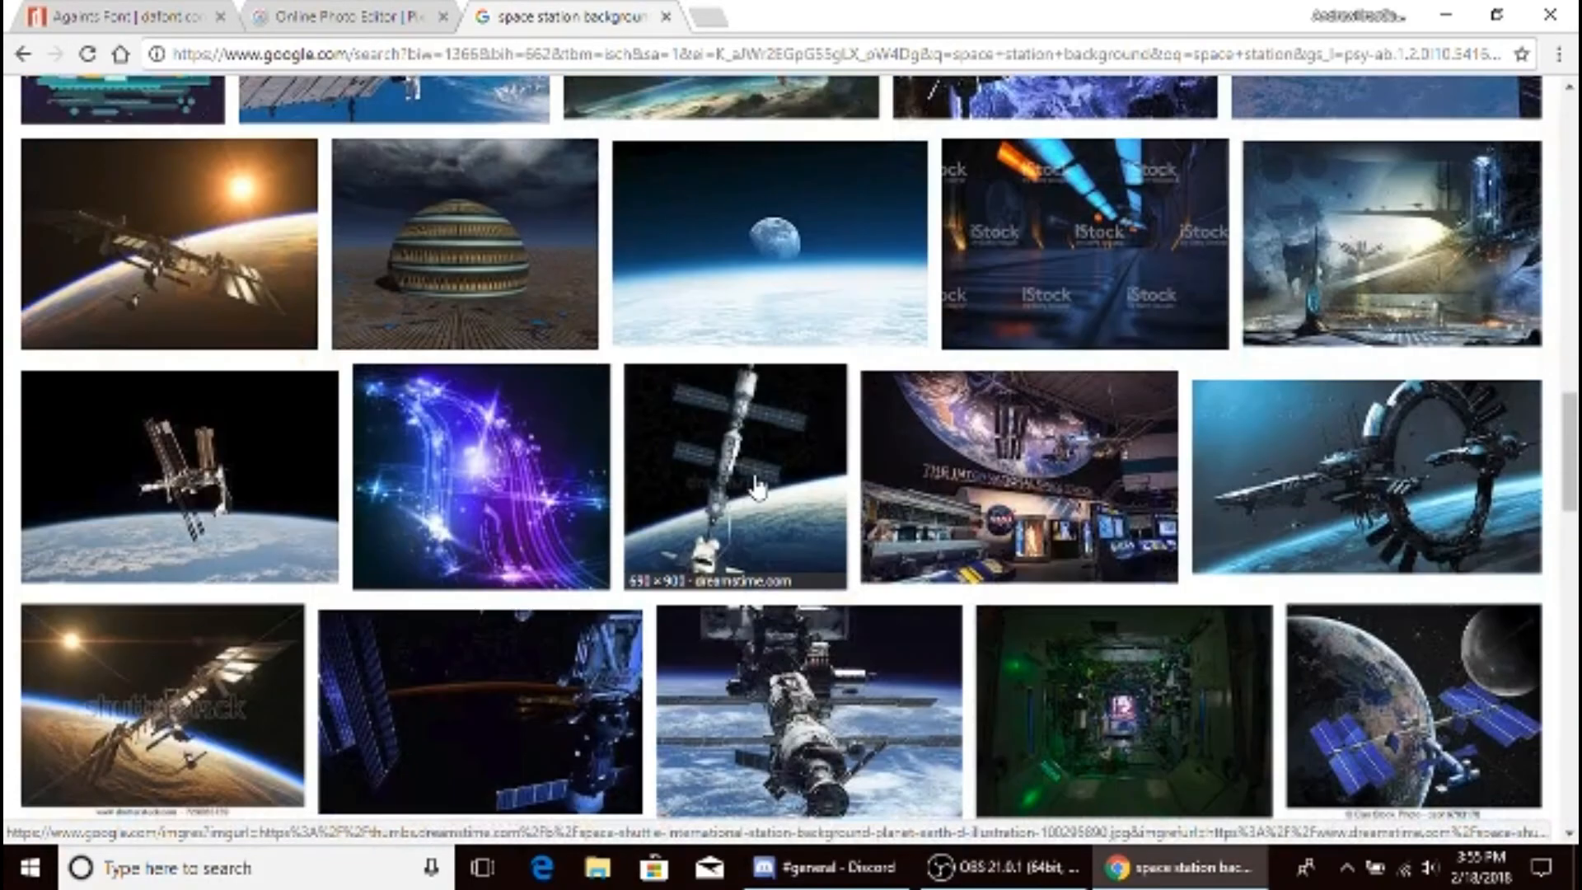
pyautogui.scroll(-2, 778, 506)
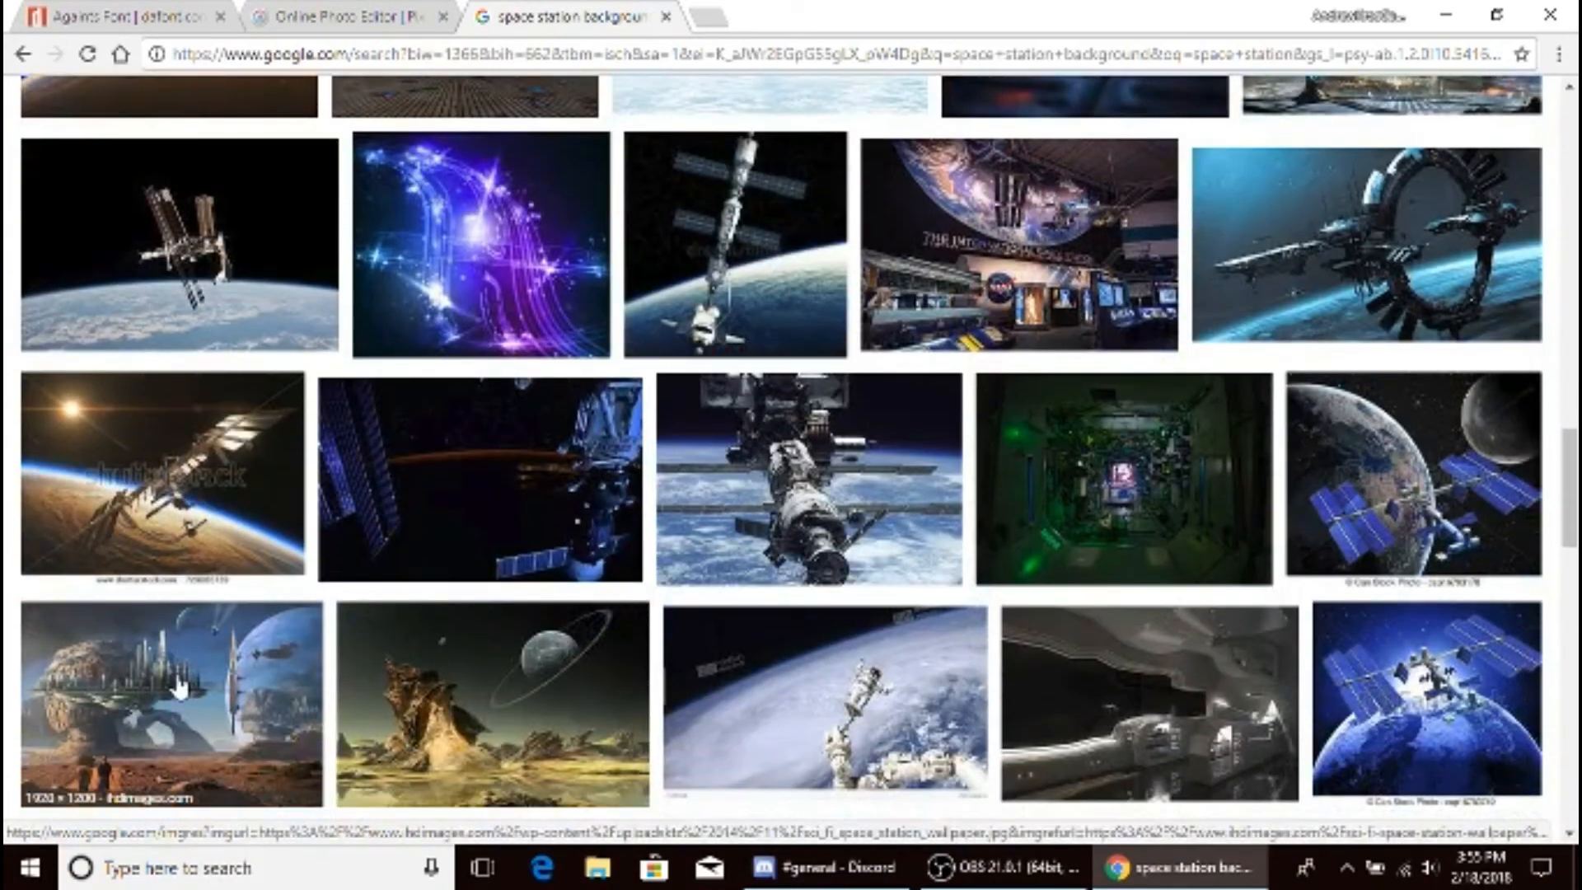
pyautogui.scroll(-2, 180, 688)
pyautogui.scroll(-3, 180, 687)
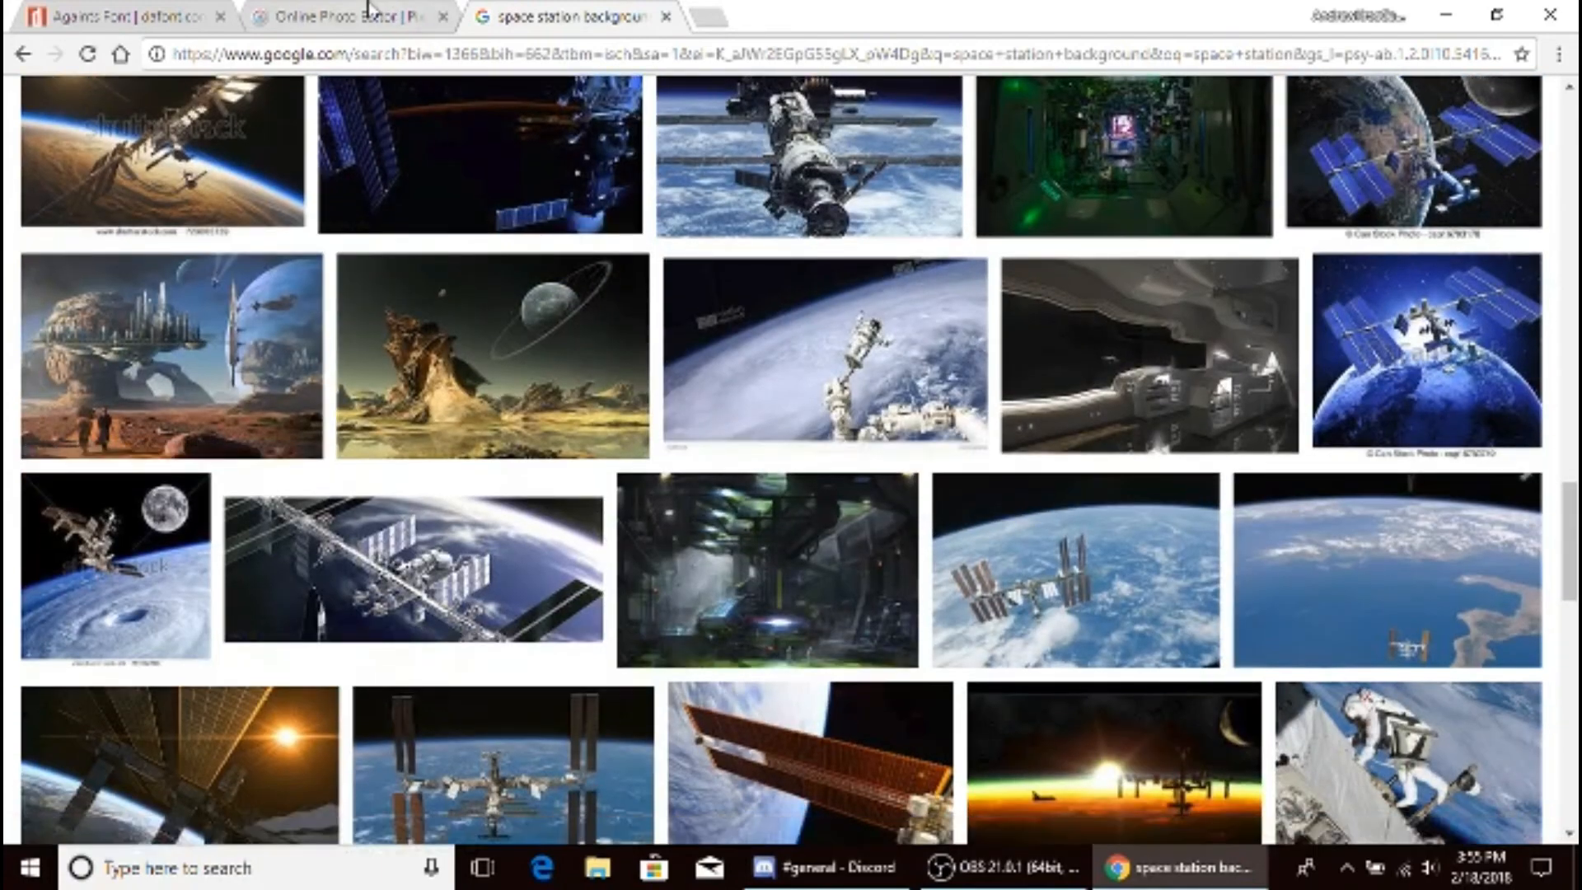
# - Return to the Pixlr banner and open the image space-station-background-14 as a new layer directly above Layer 0
pyautogui.hotkey('ctrl', 'shift', 'Tab')
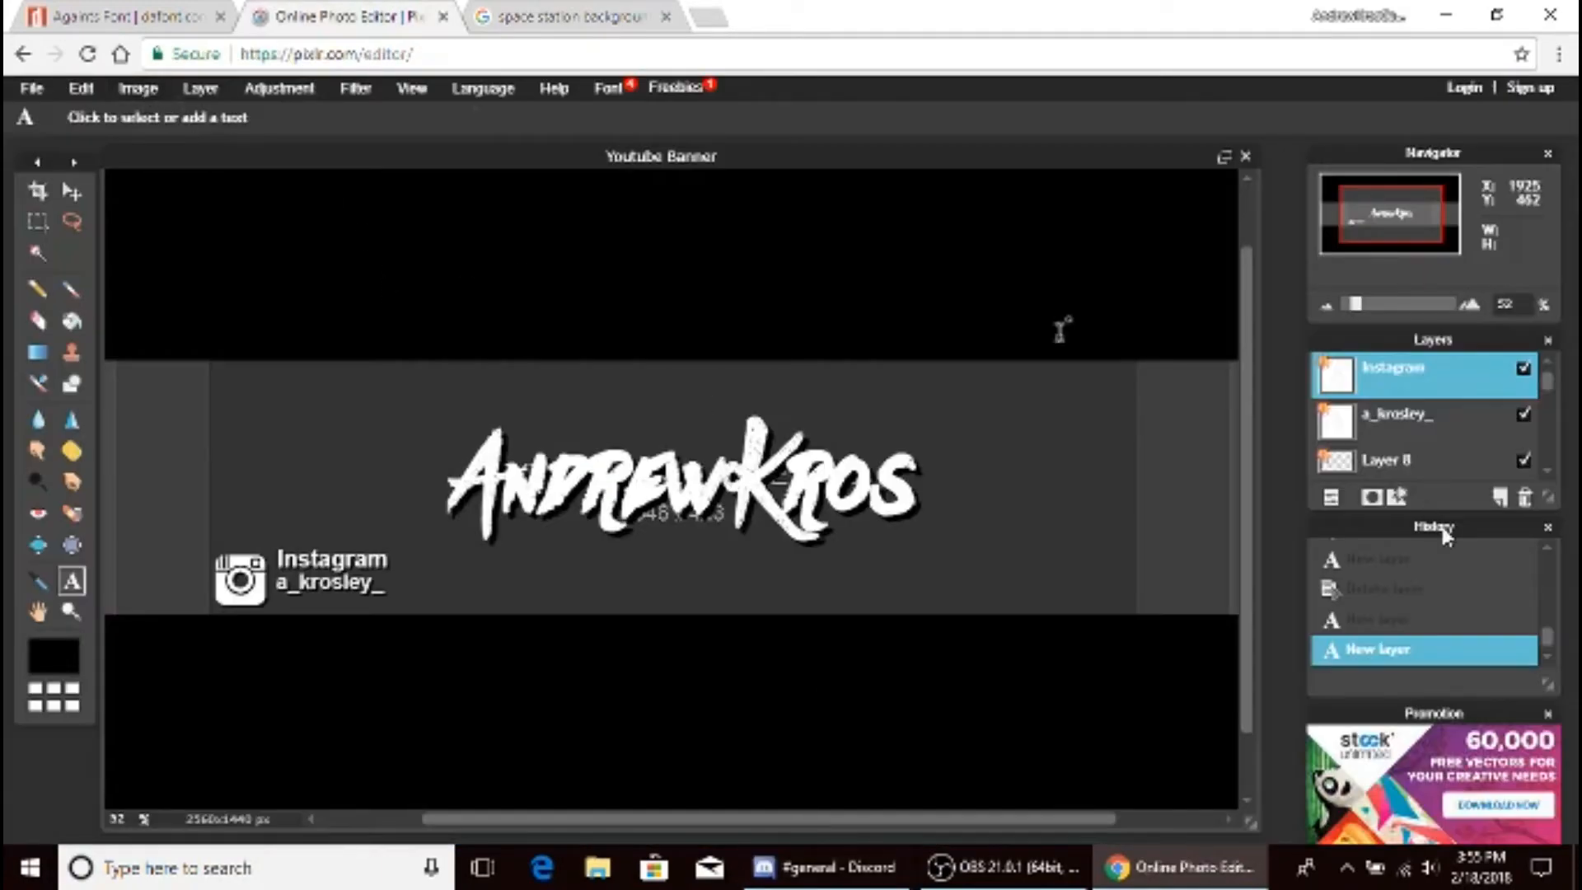
pyautogui.scroll(-3, 1386, 449)
pyautogui.scroll(-2, 1387, 449)
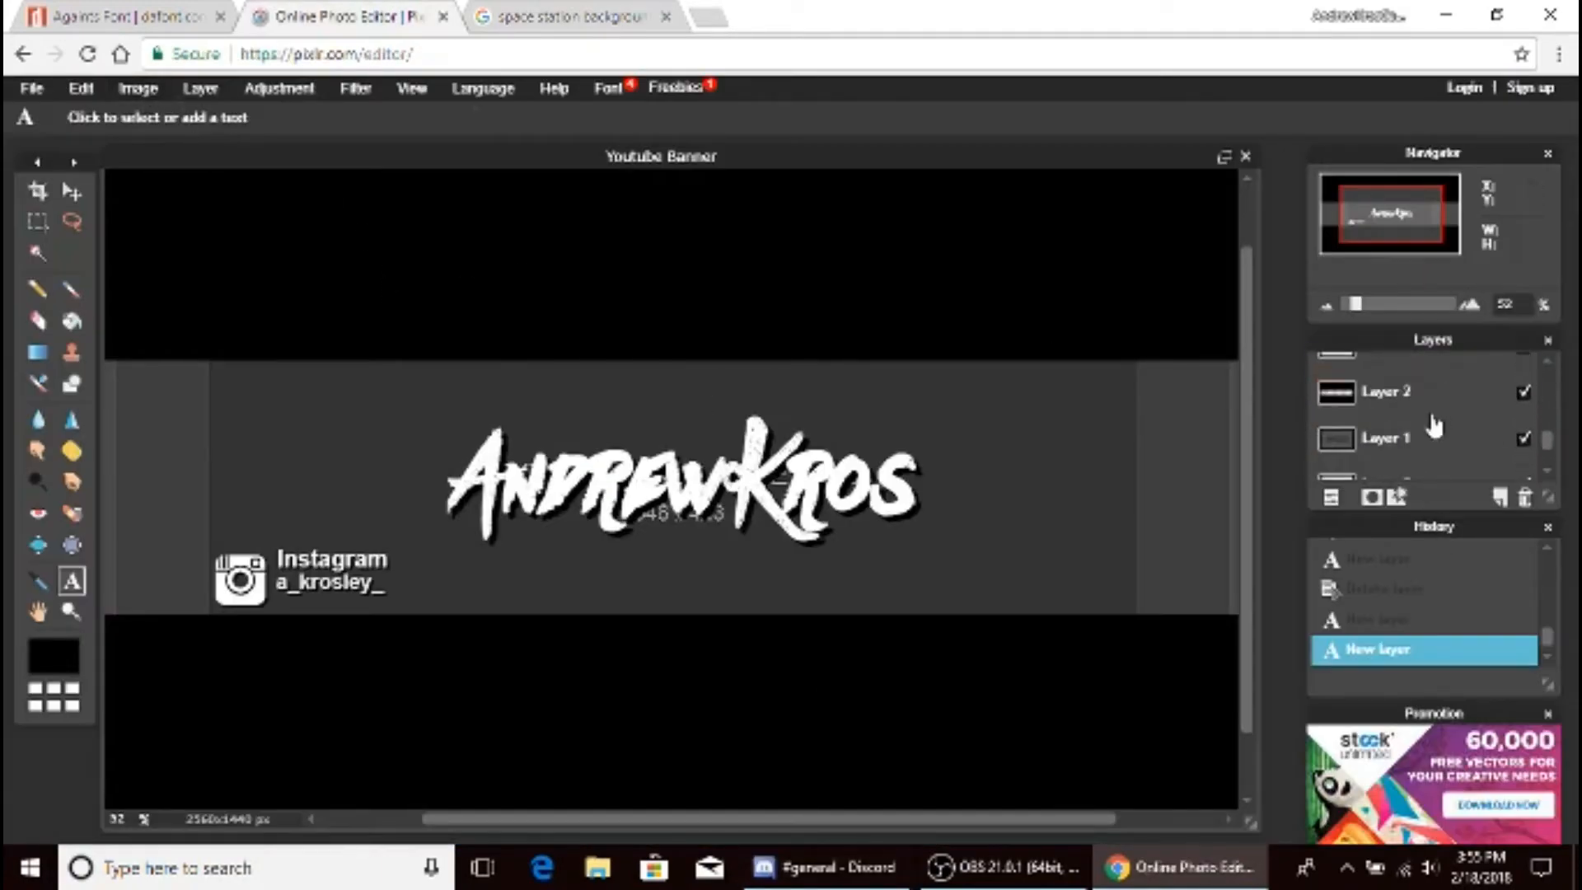
pyautogui.click(1413, 462)
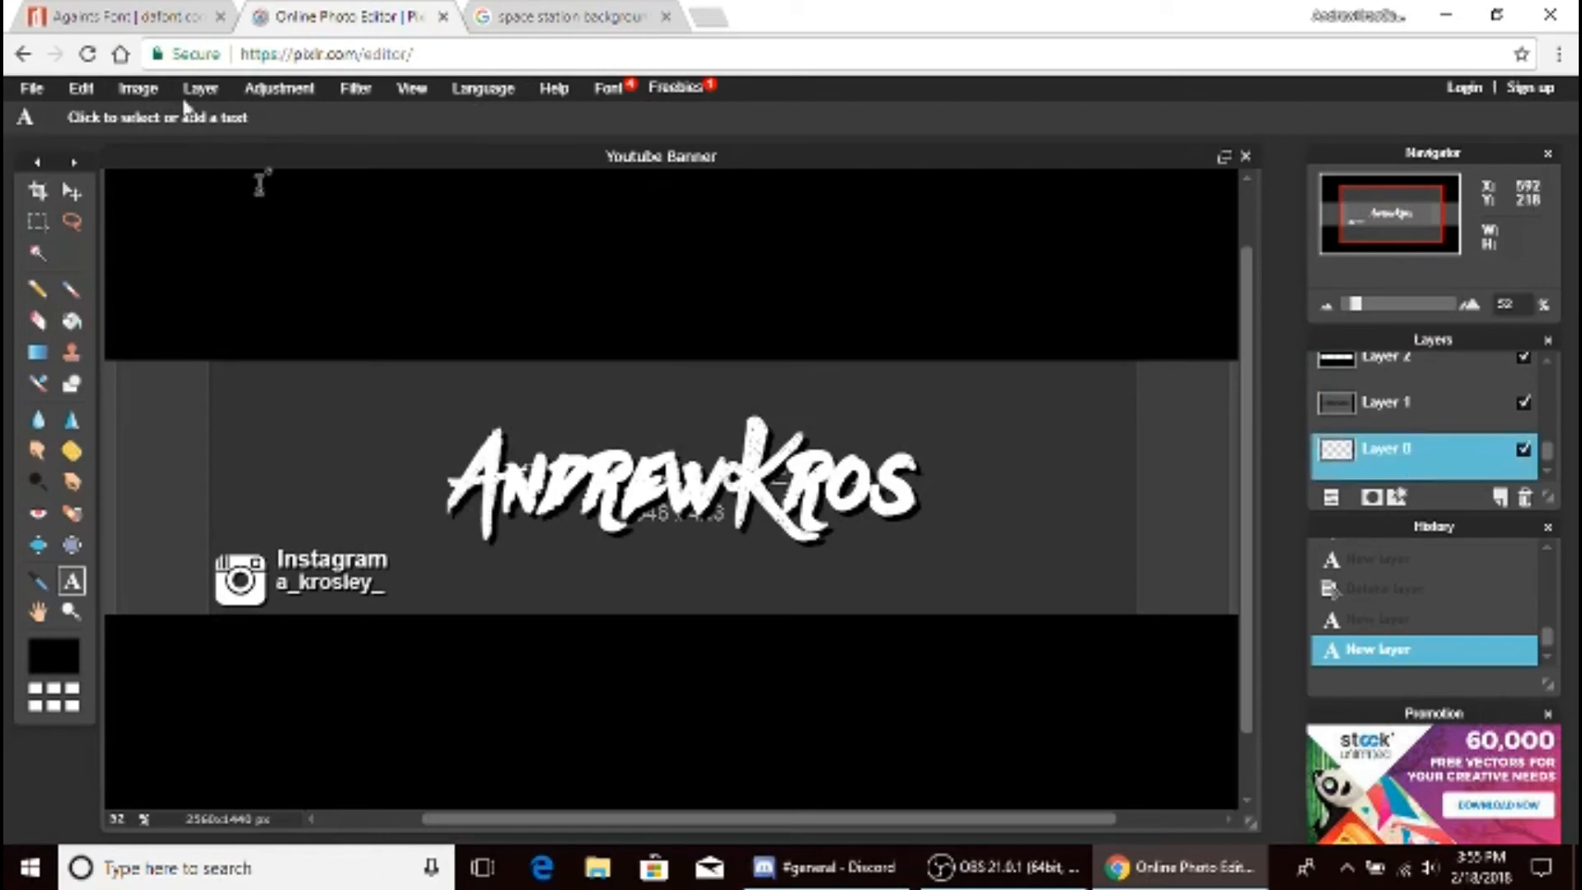
pyautogui.click(138, 88)
pyautogui.moveTo(276, 93)
pyautogui.moveTo(200, 88)
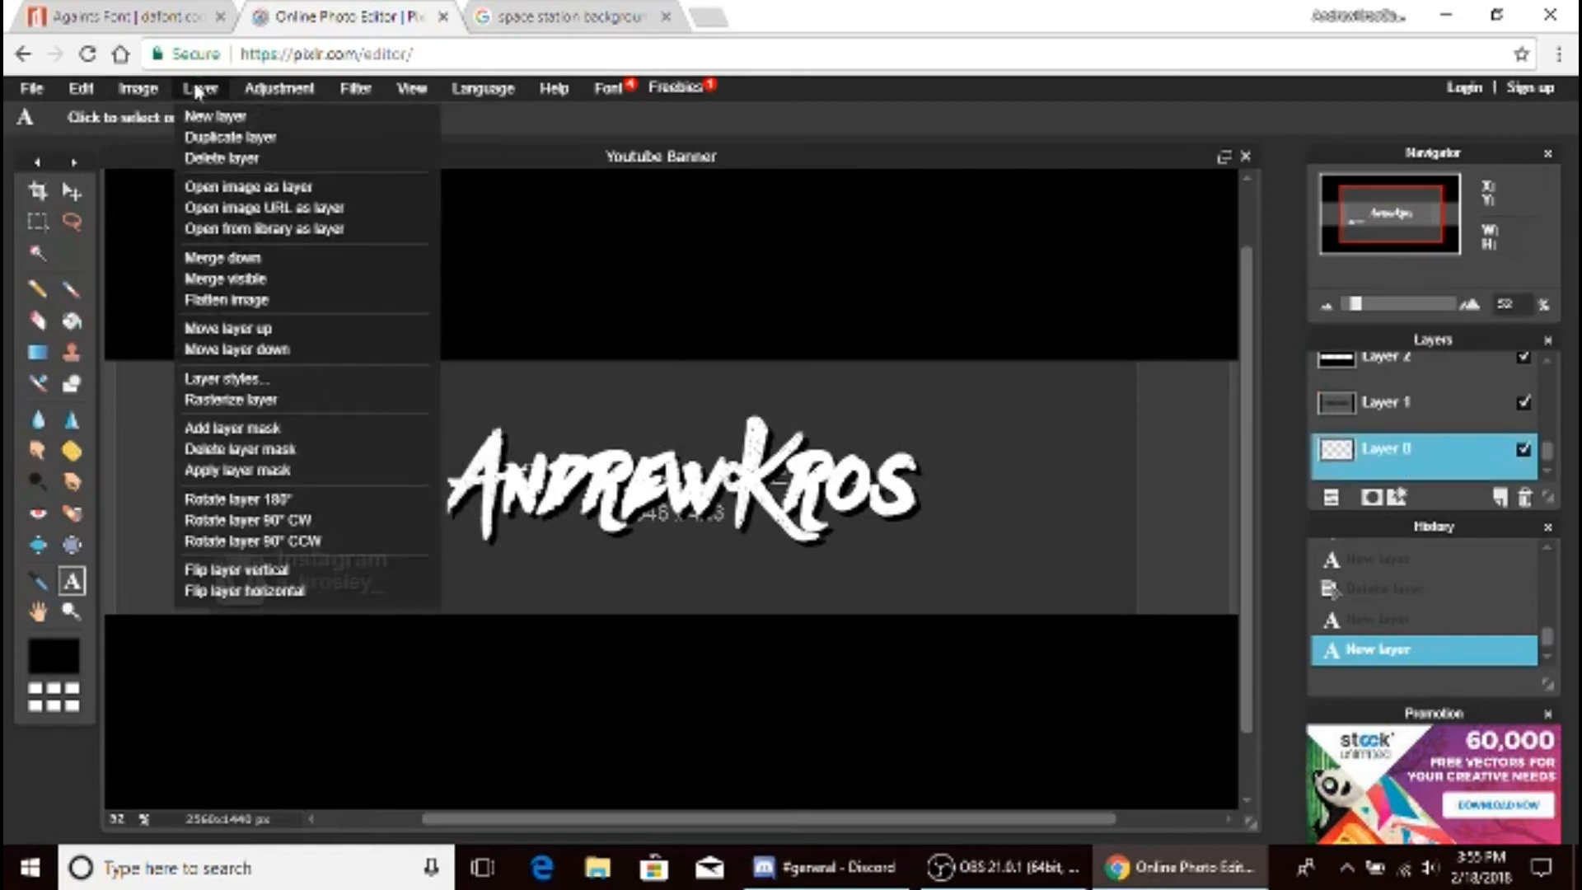
pyautogui.click(247, 187)
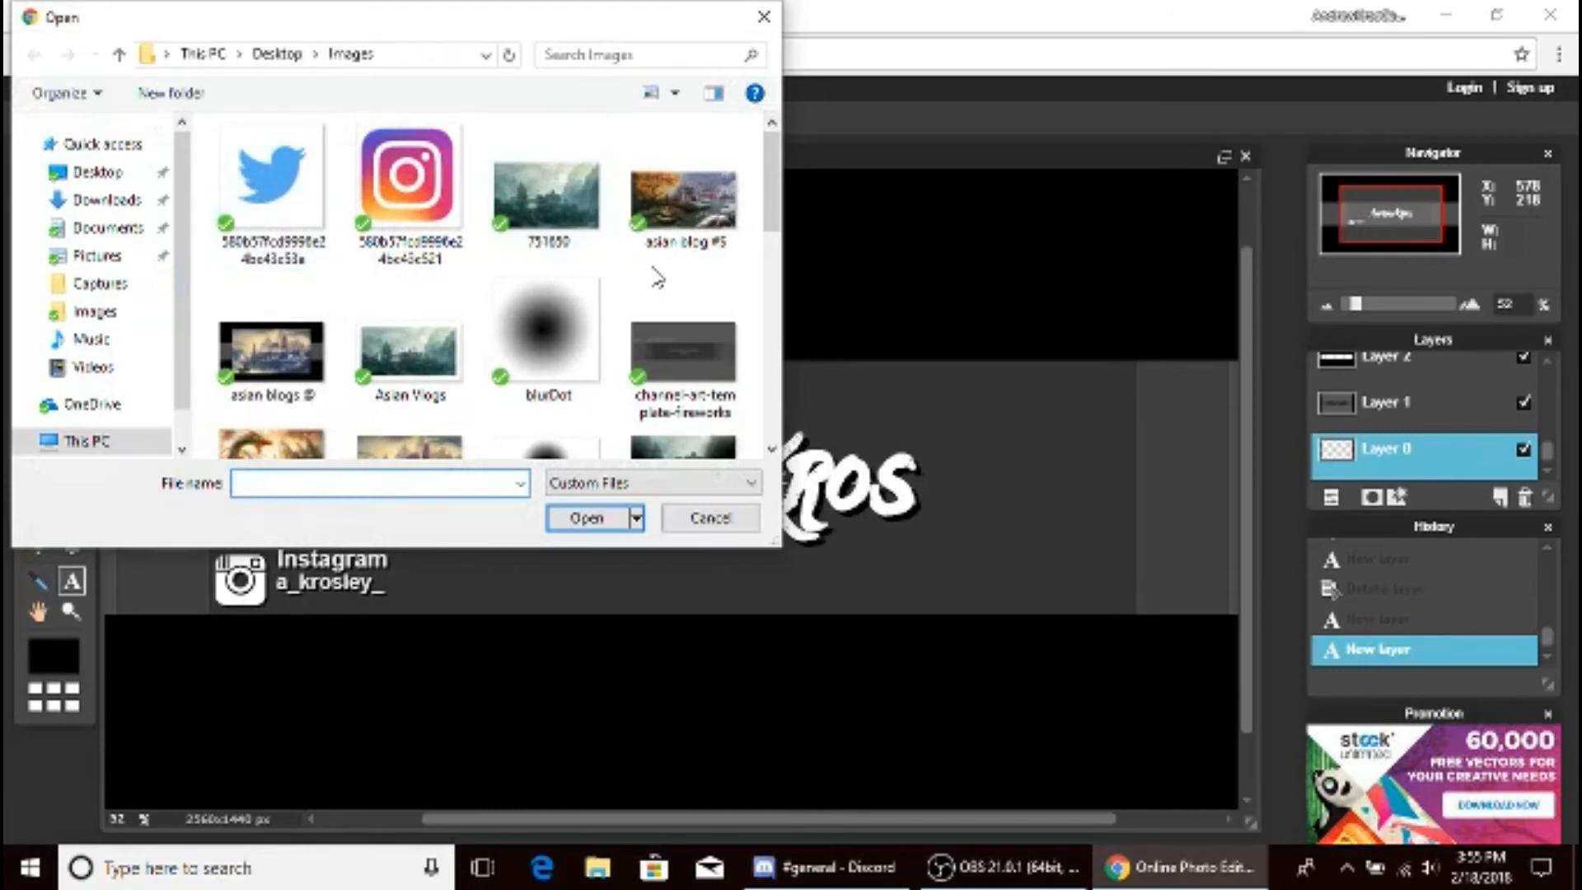
pyautogui.scroll(-10, 653, 284)
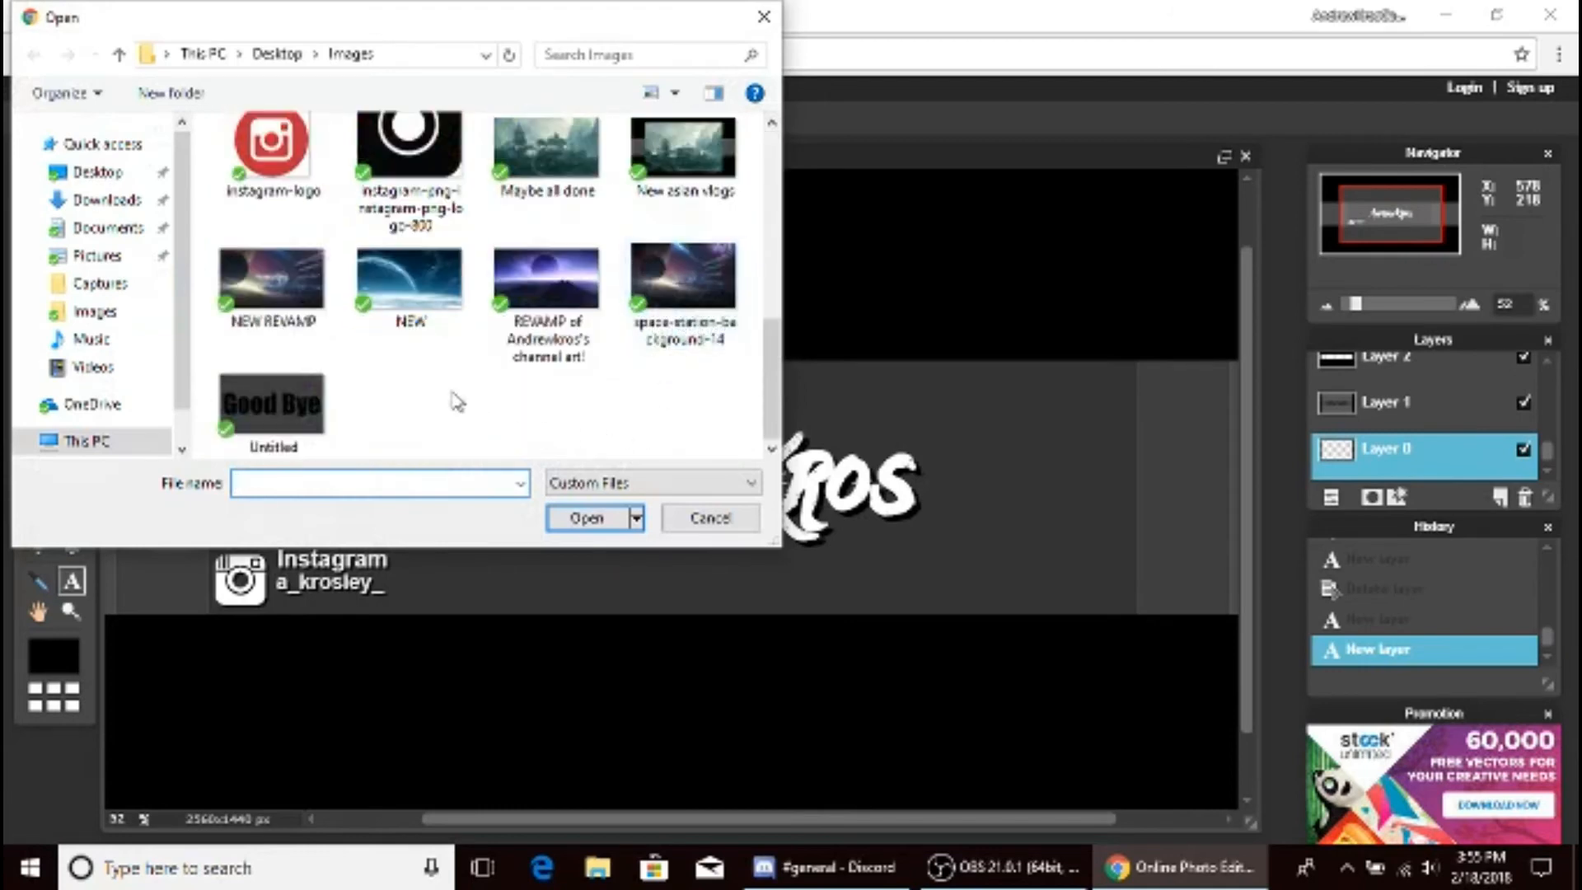
pyautogui.click(719, 294)
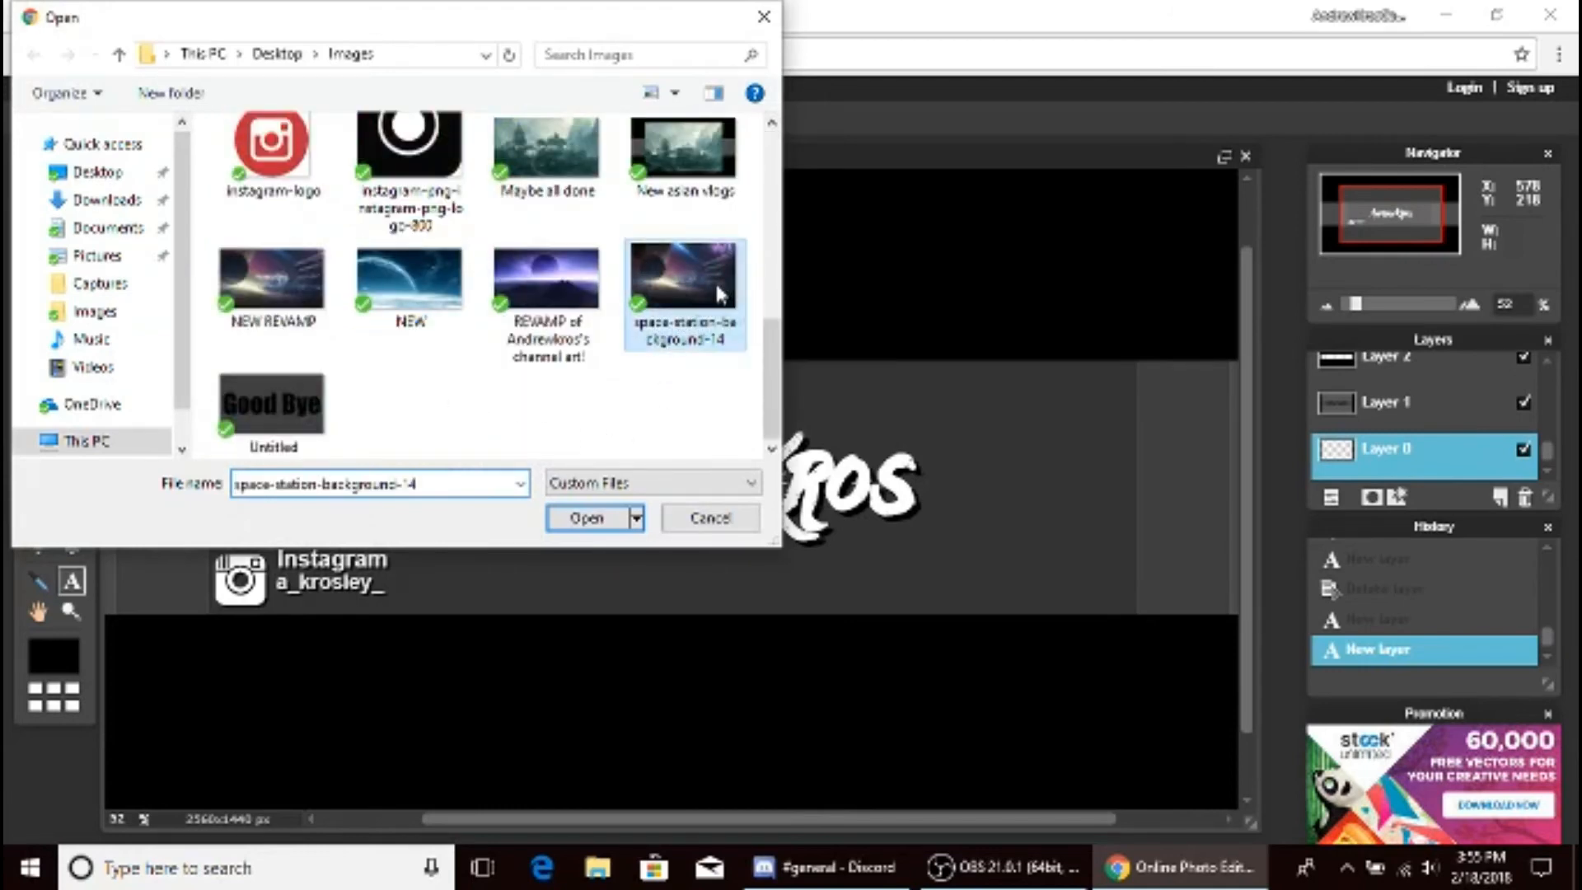
pyautogui.click(619, 518)
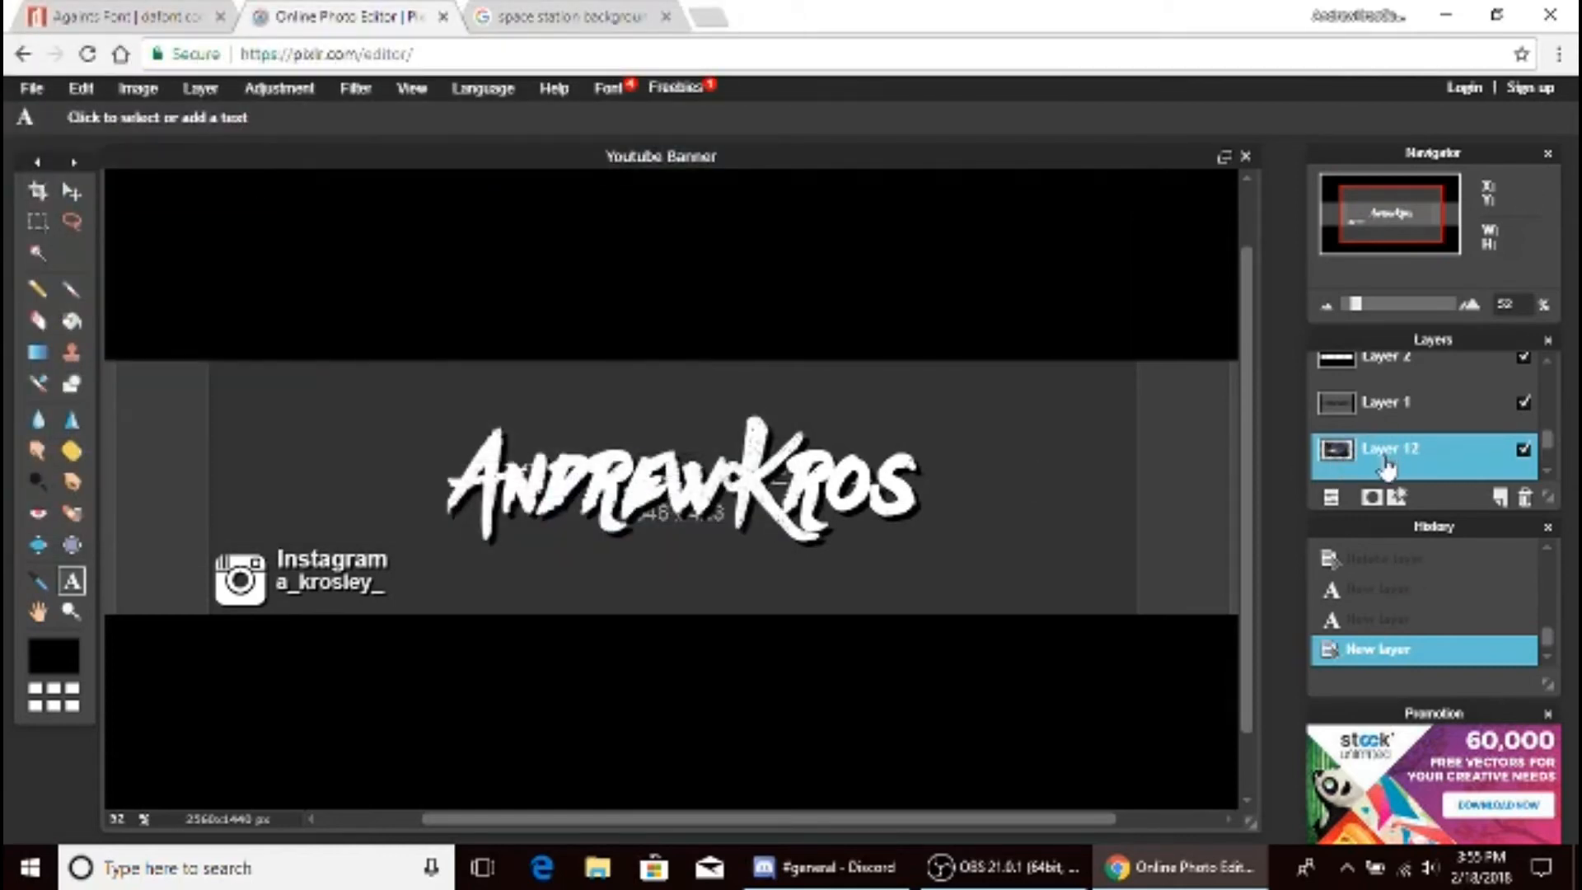
# - Move the space station image layer above Layer 1 in the layer order and keep it selected
pyautogui.moveTo(1387, 465); pyautogui.dragTo(1389, 398)
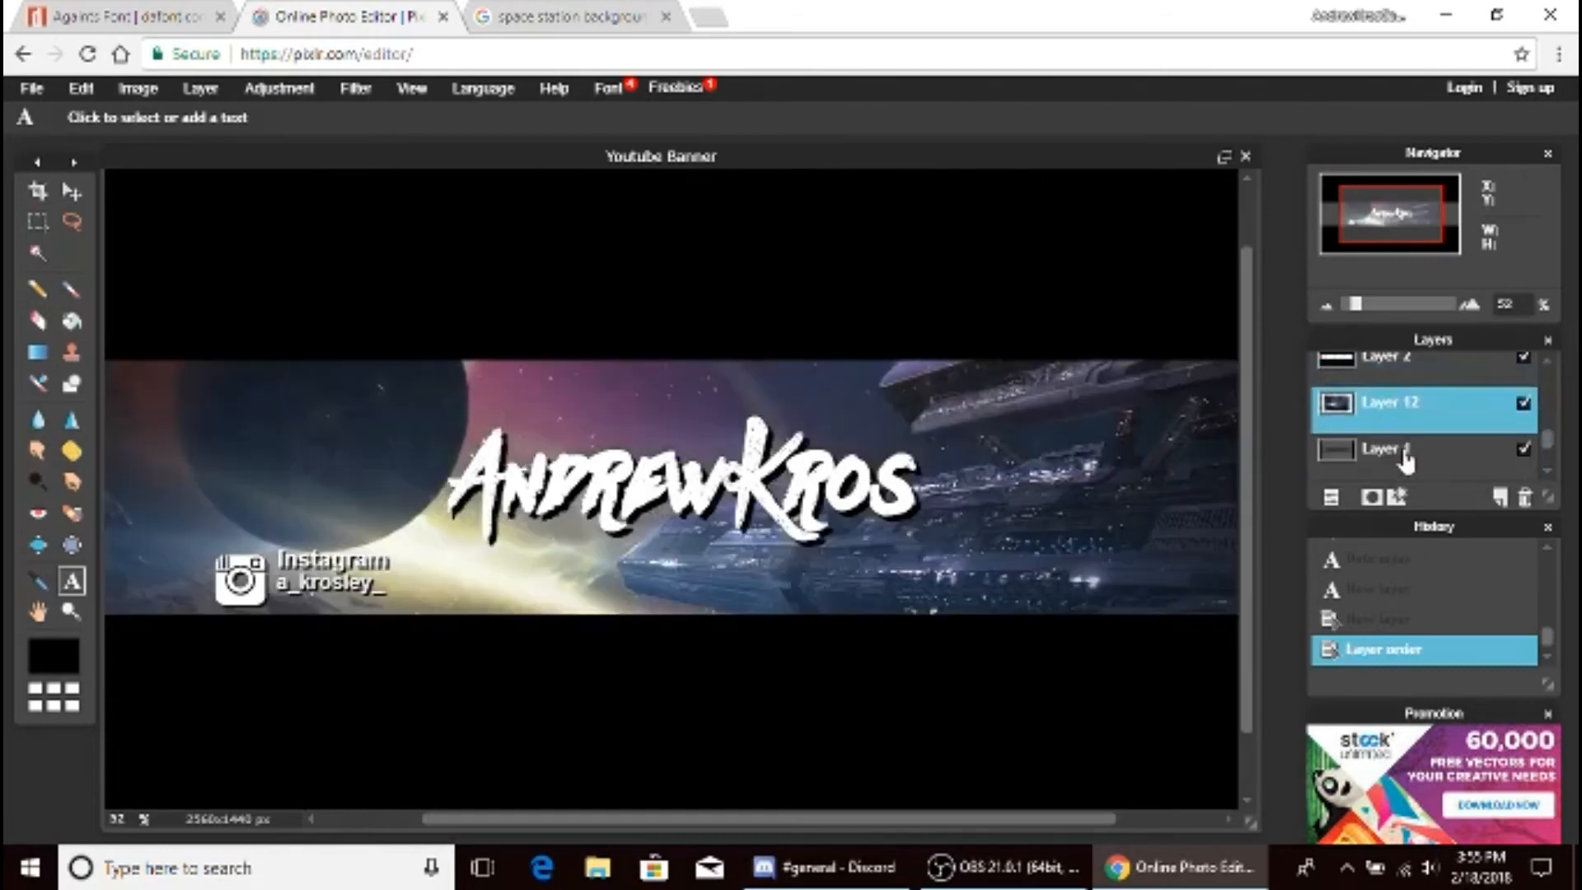
pyautogui.scroll(-1, 1400, 453)
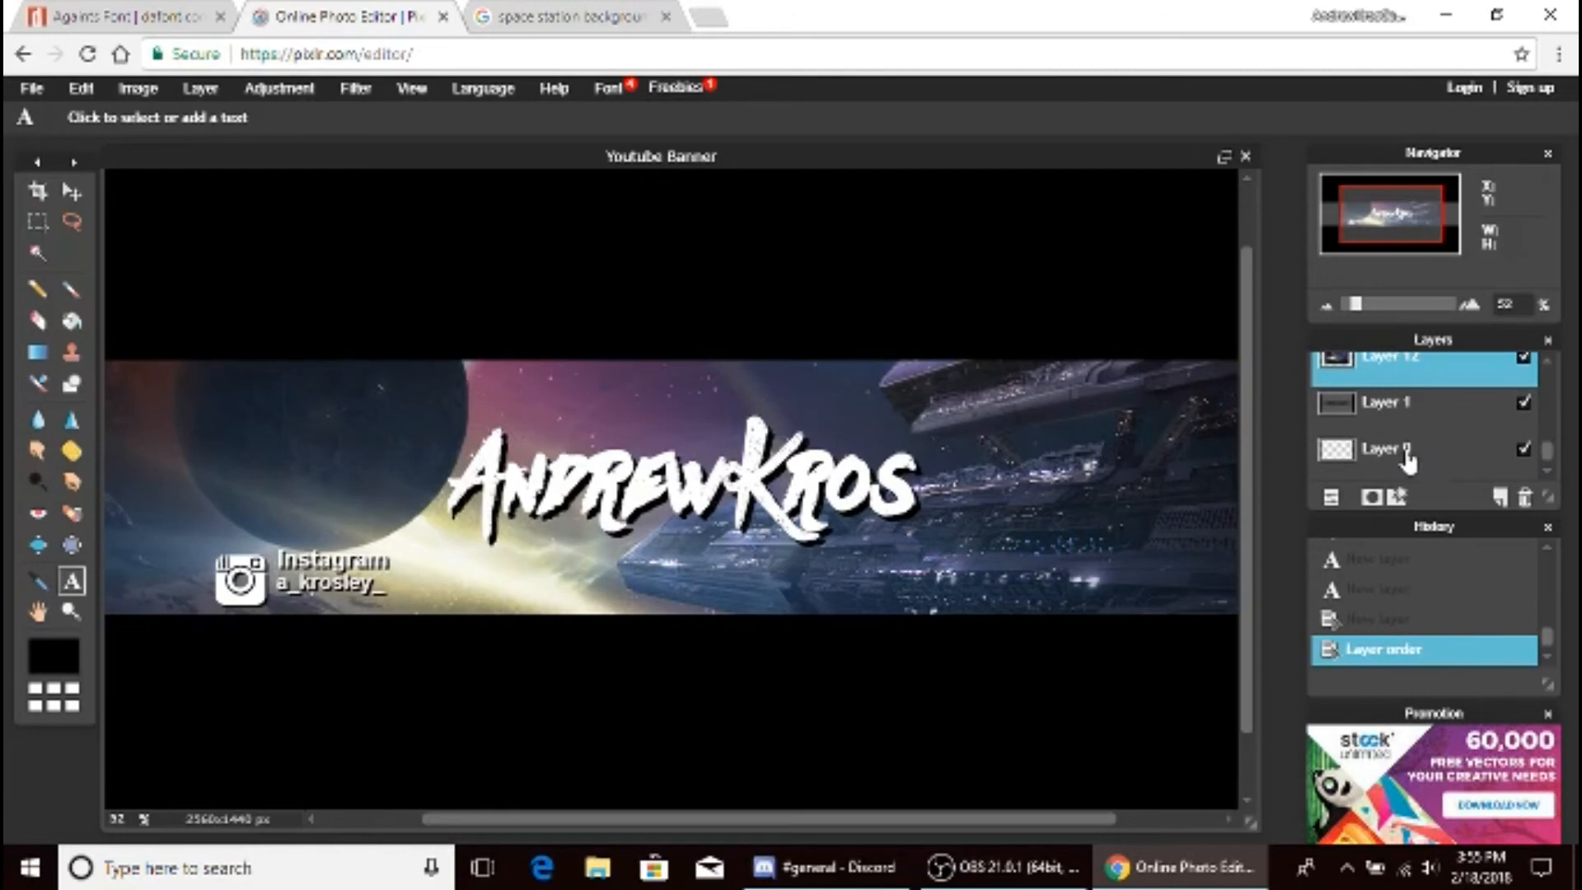
pyautogui.scroll(1, 1401, 429)
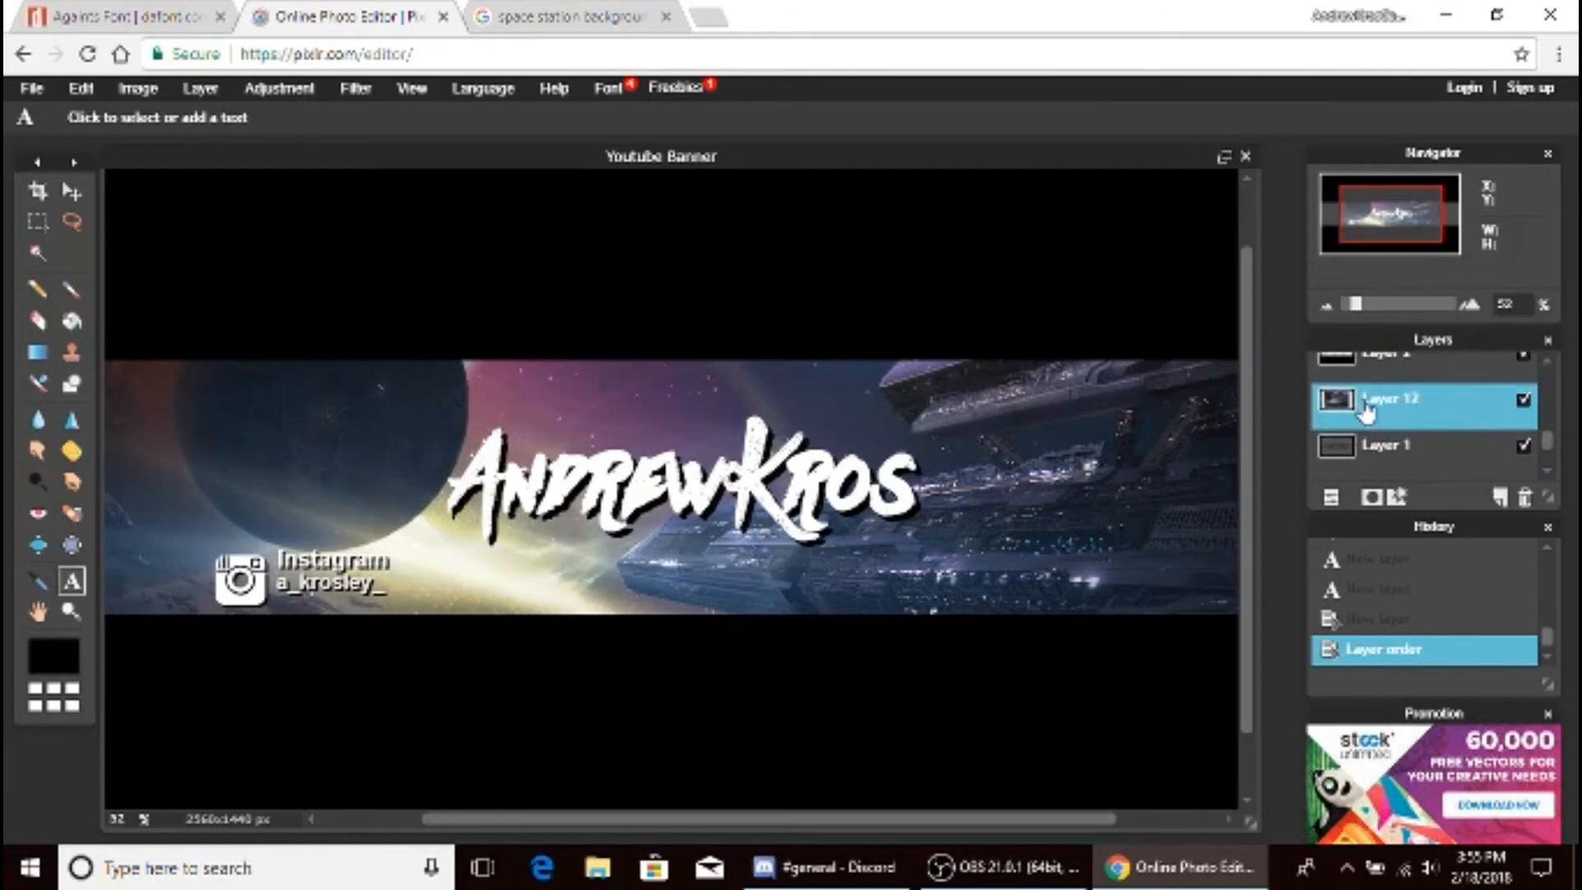
pyautogui.scroll(-1, 1365, 412)
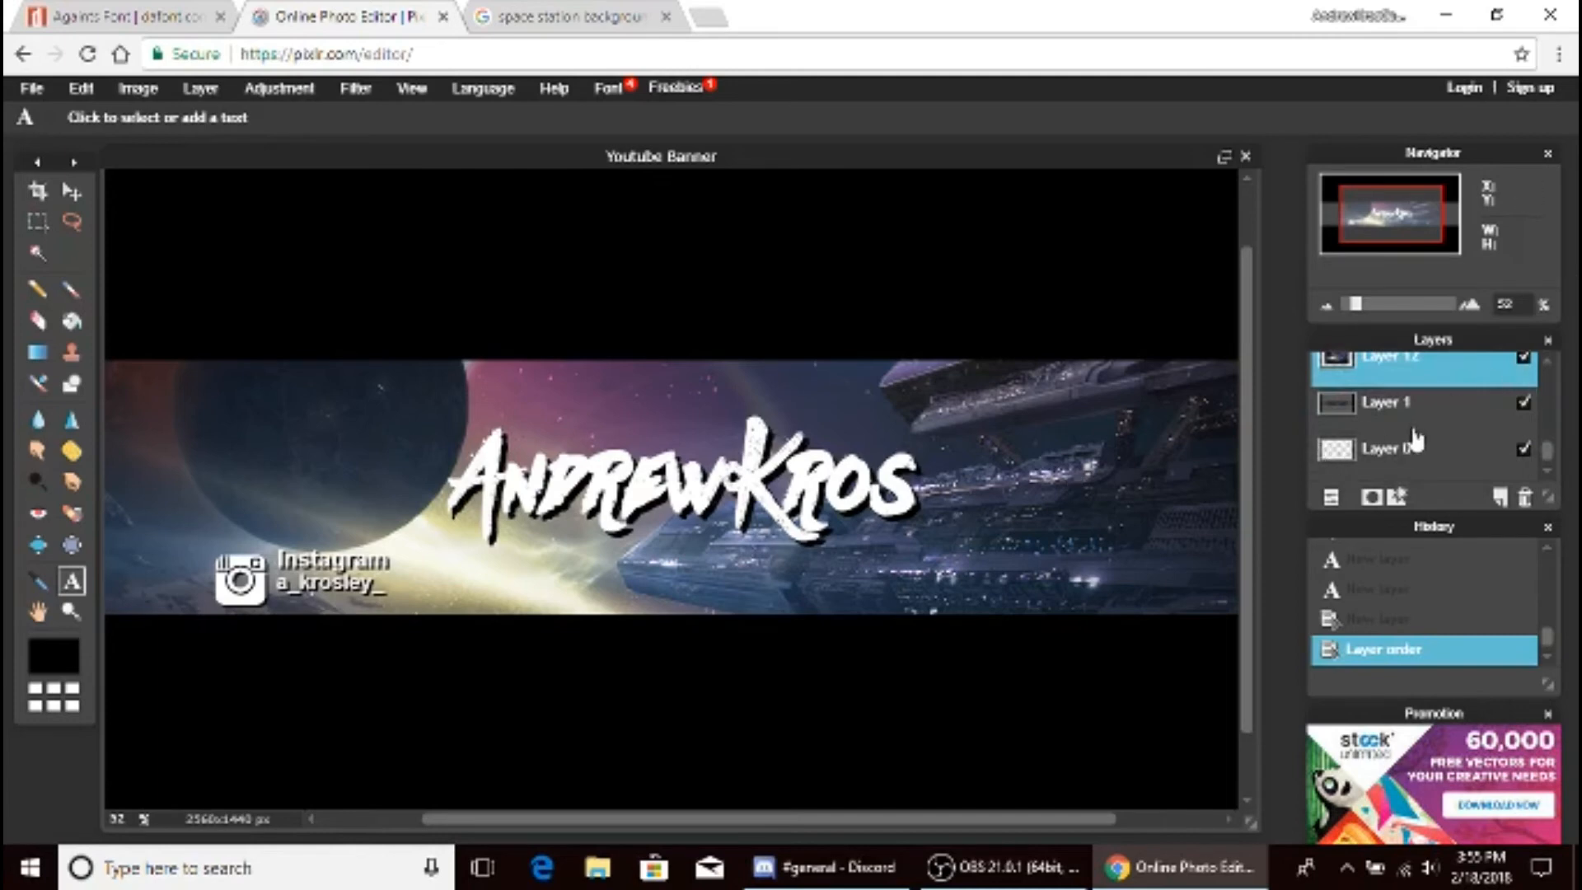
pyautogui.click(1355, 420)
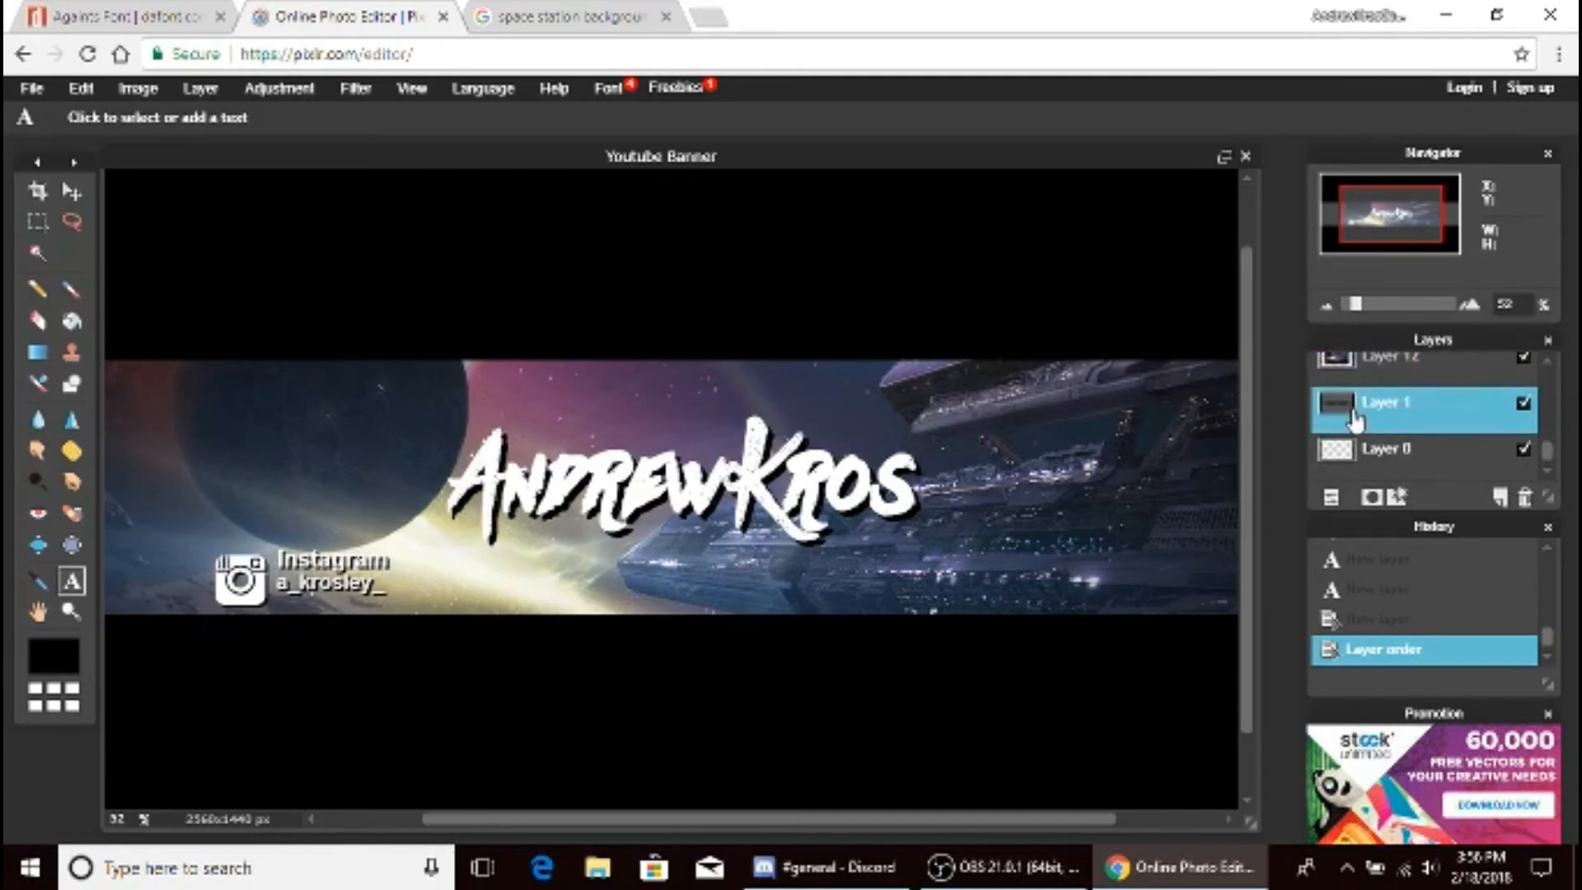
pyautogui.click(1400, 374)
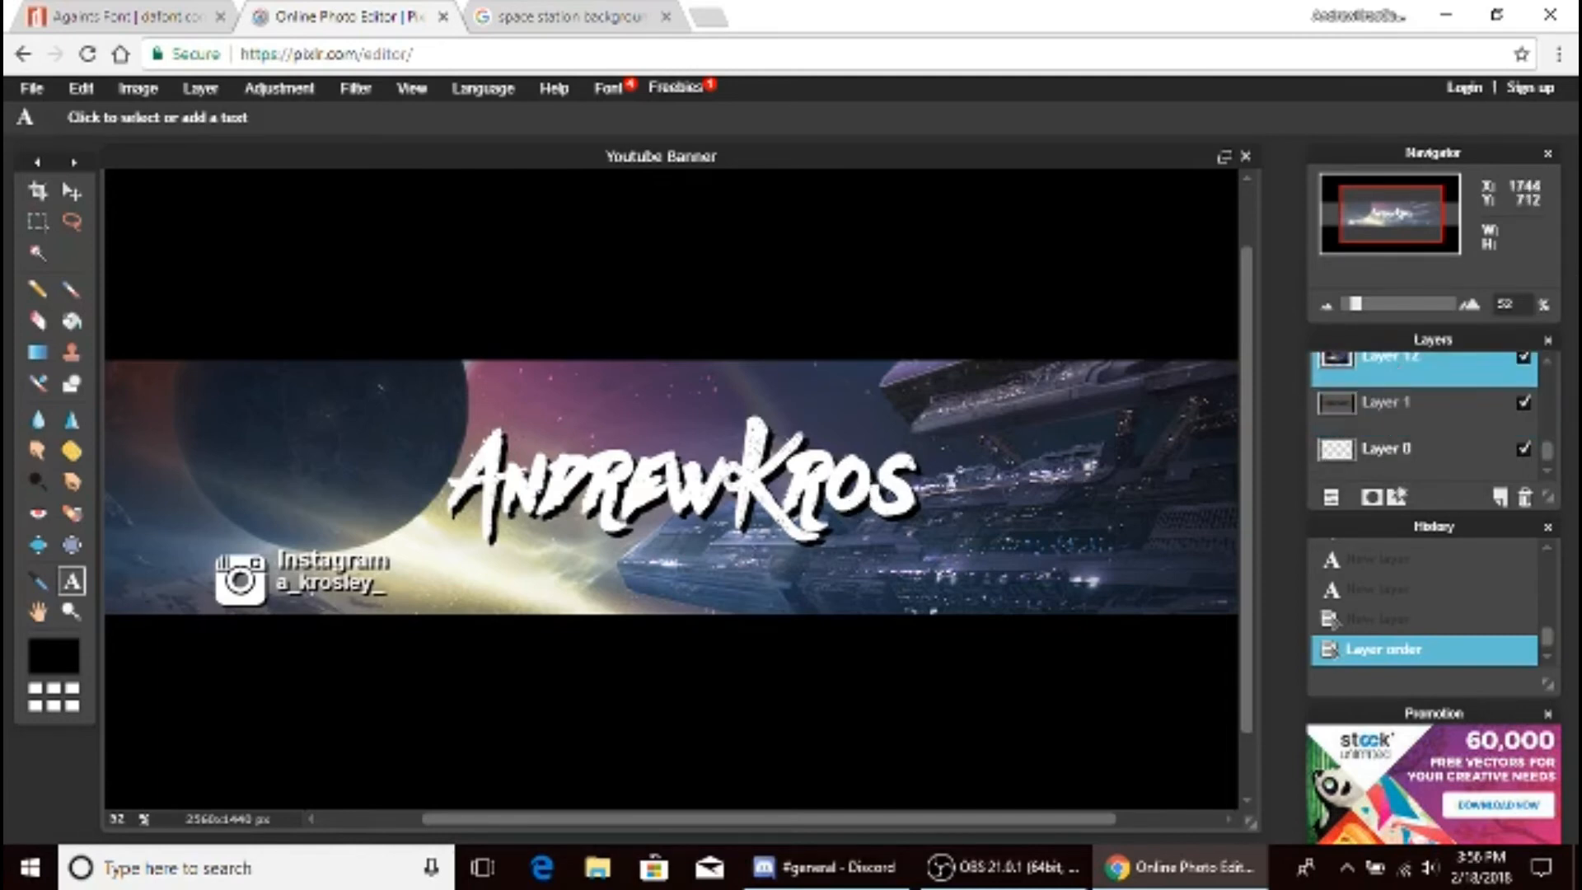
# - Move the black bars layer, Layer 2, beneath the space station image layer to expose the whole image
pyautogui.scroll(1, 953, 472)
pyautogui.scroll(-5, 951, 476)
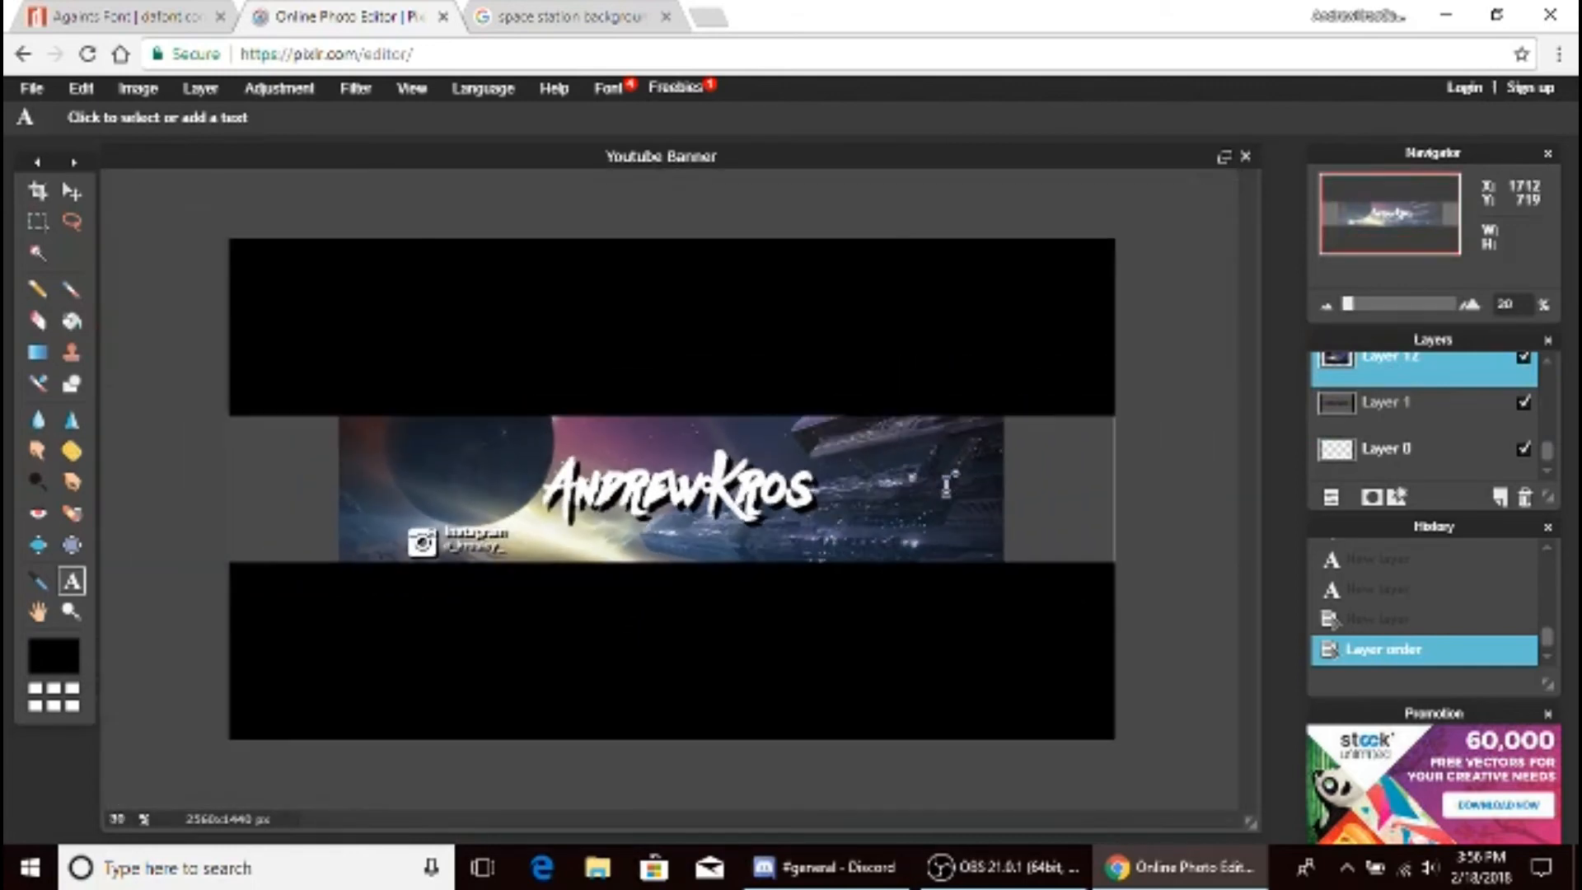
pyautogui.scroll(-2, 722, 430)
pyautogui.scroll(1, 723, 428)
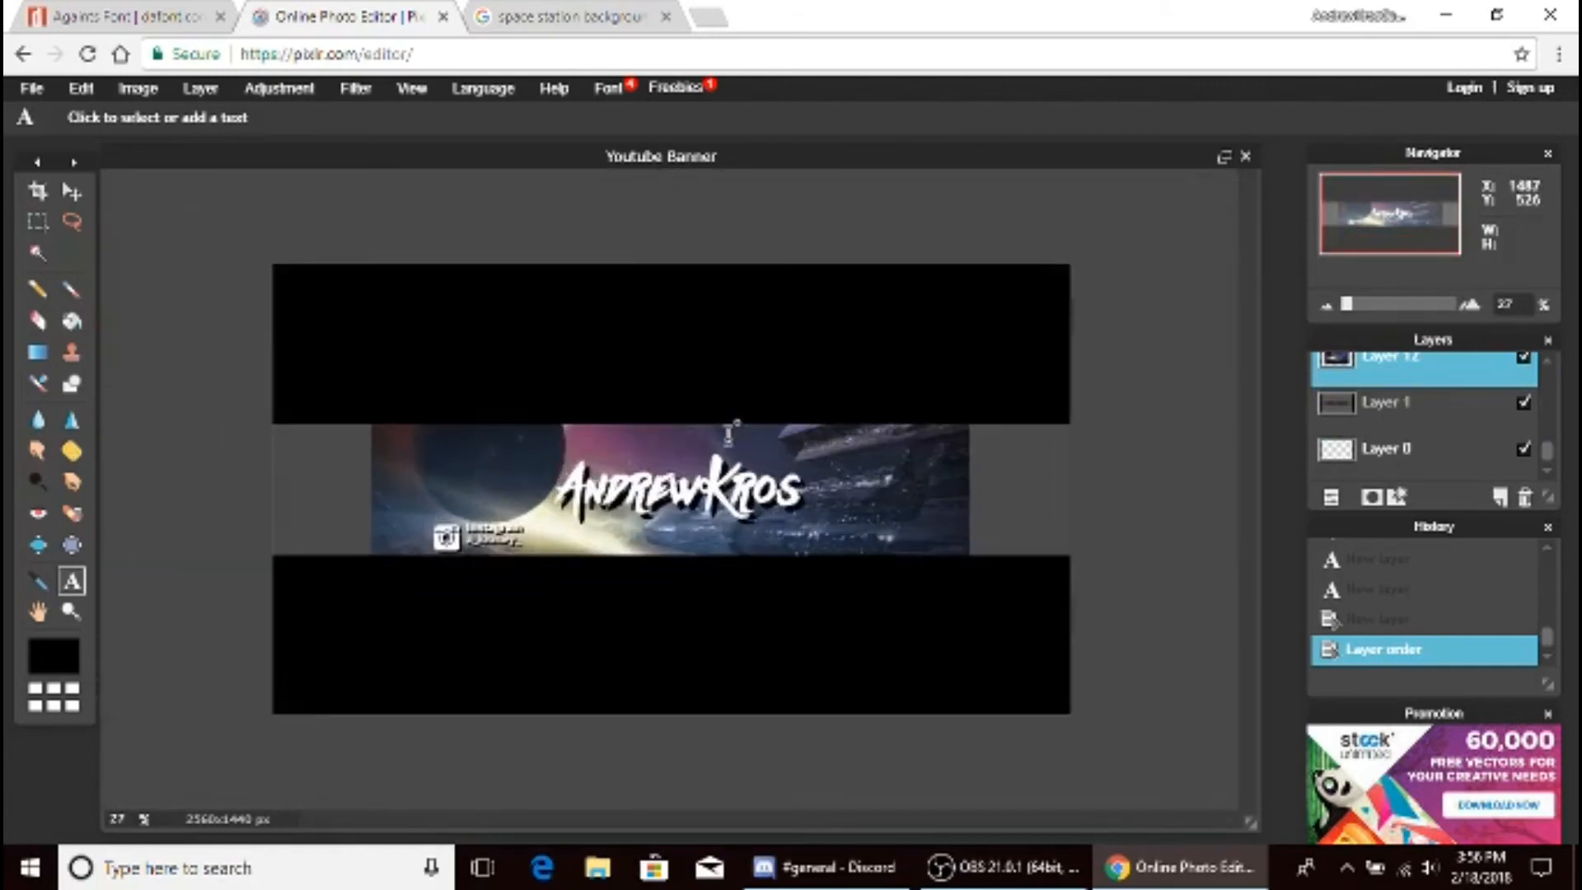
pyautogui.scroll(-1, 725, 429)
pyautogui.scroll(2, 725, 429)
pyautogui.scroll(-2, 725, 428)
pyautogui.scroll(1, 726, 424)
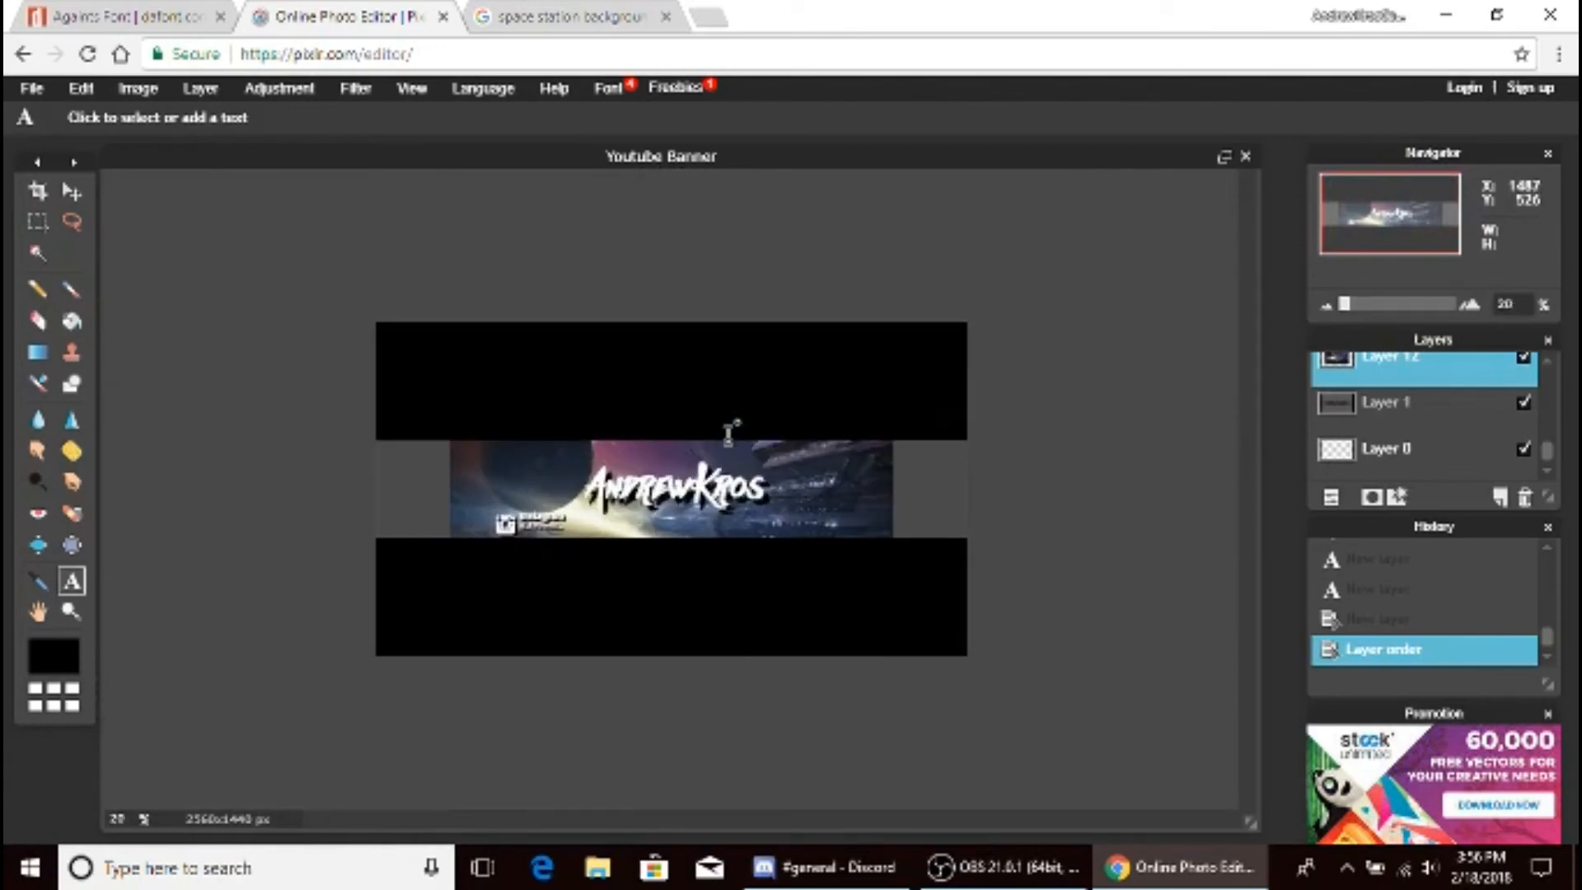
pyautogui.scroll(1, 1441, 422)
pyautogui.scroll(1, 1514, 394)
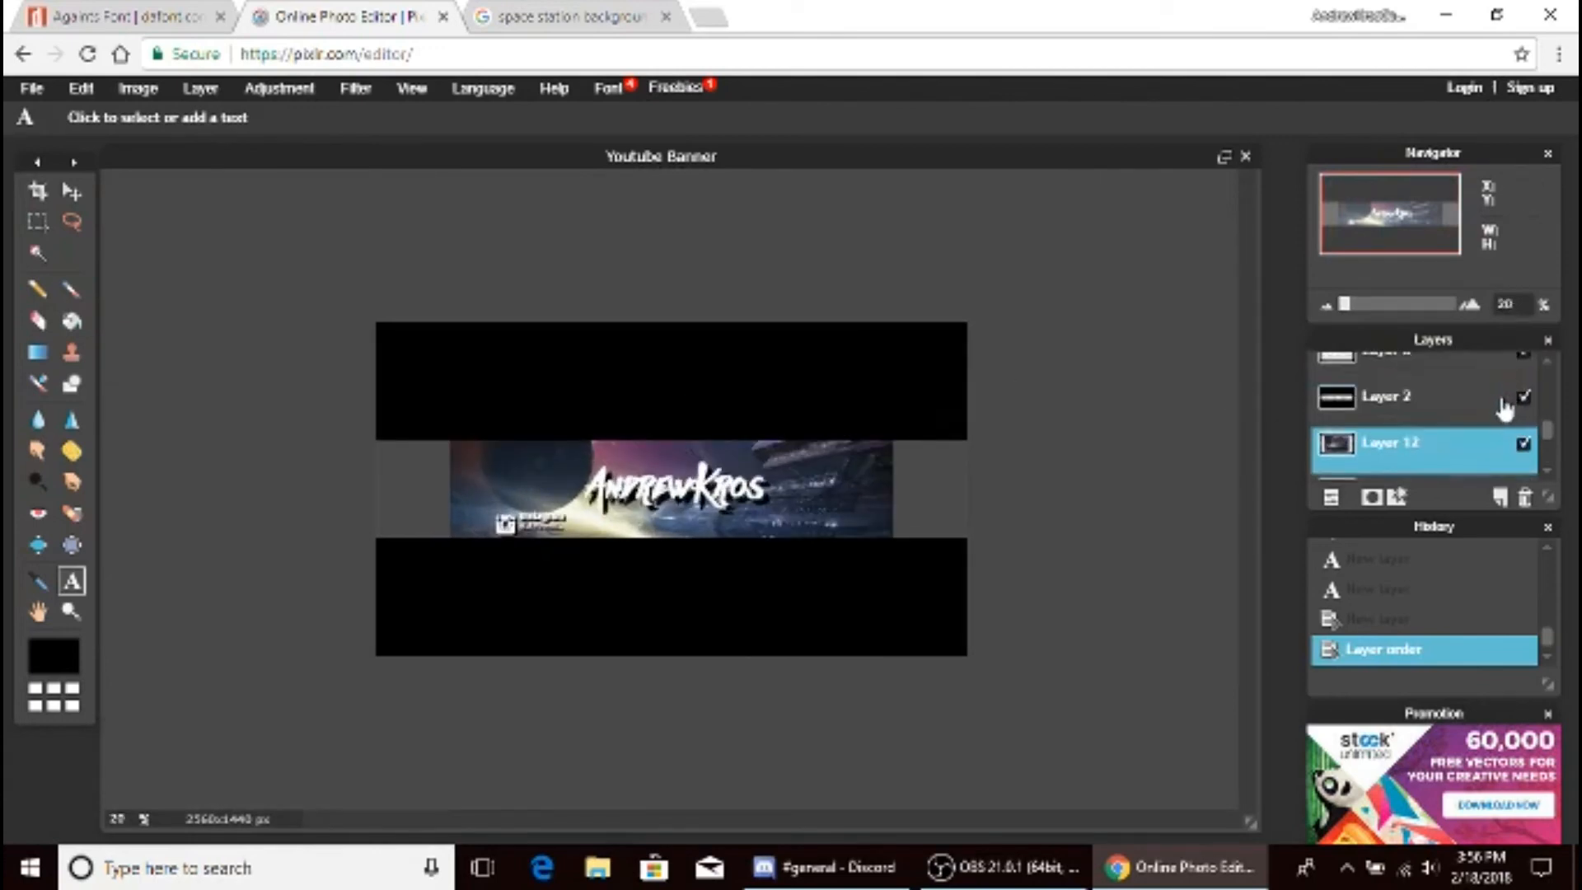
pyautogui.moveTo(1504, 410); pyautogui.dragTo(1484, 473)
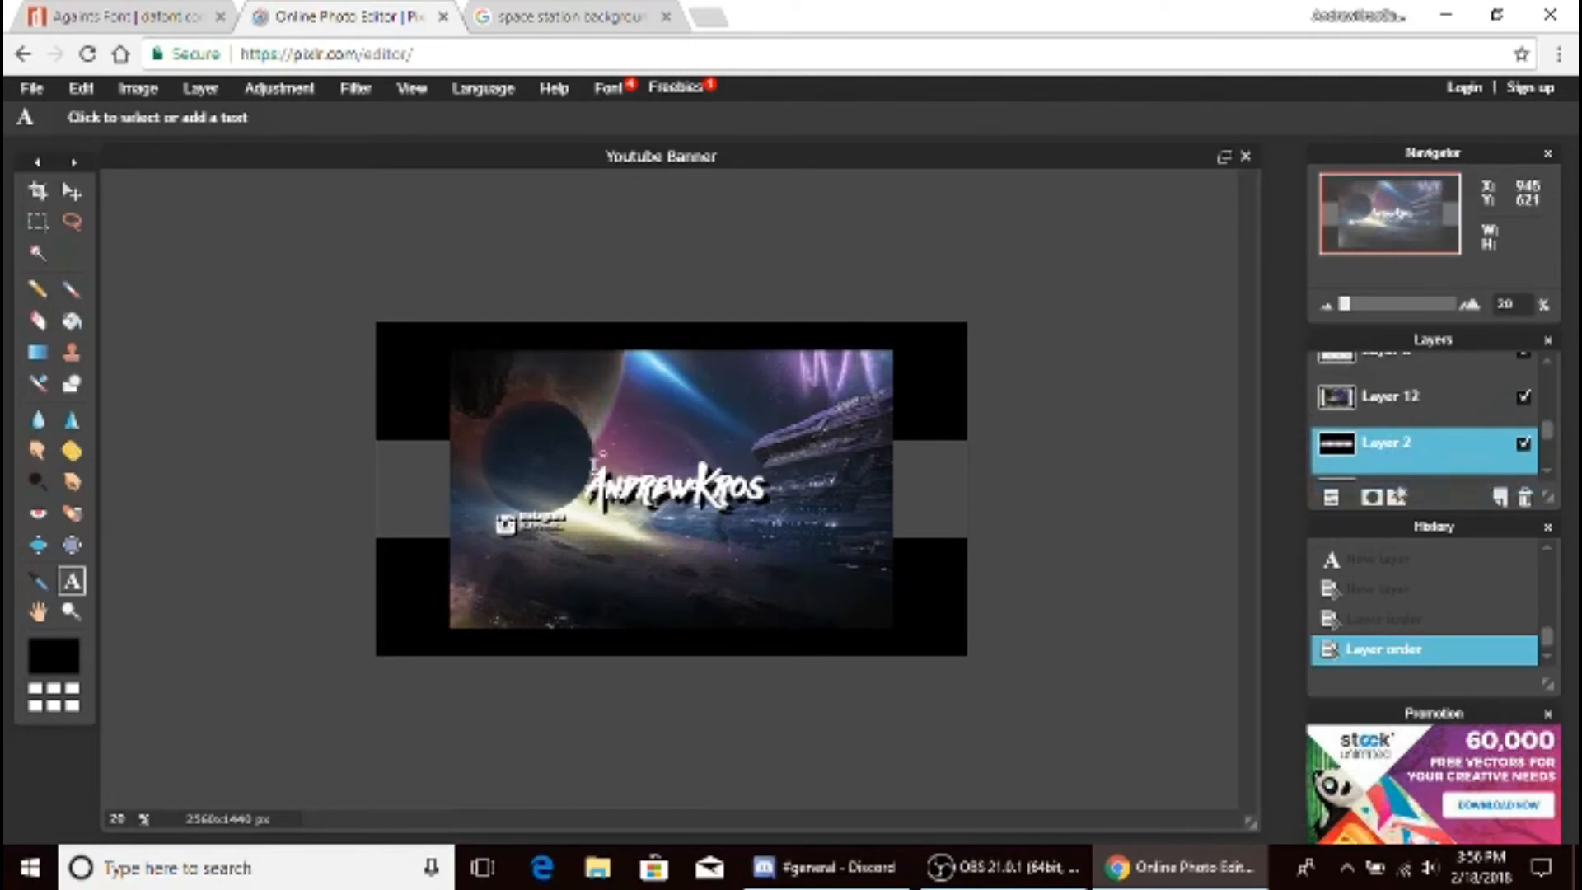
pyautogui.scroll(-1, 594, 465)
pyautogui.scroll(3, 594, 465)
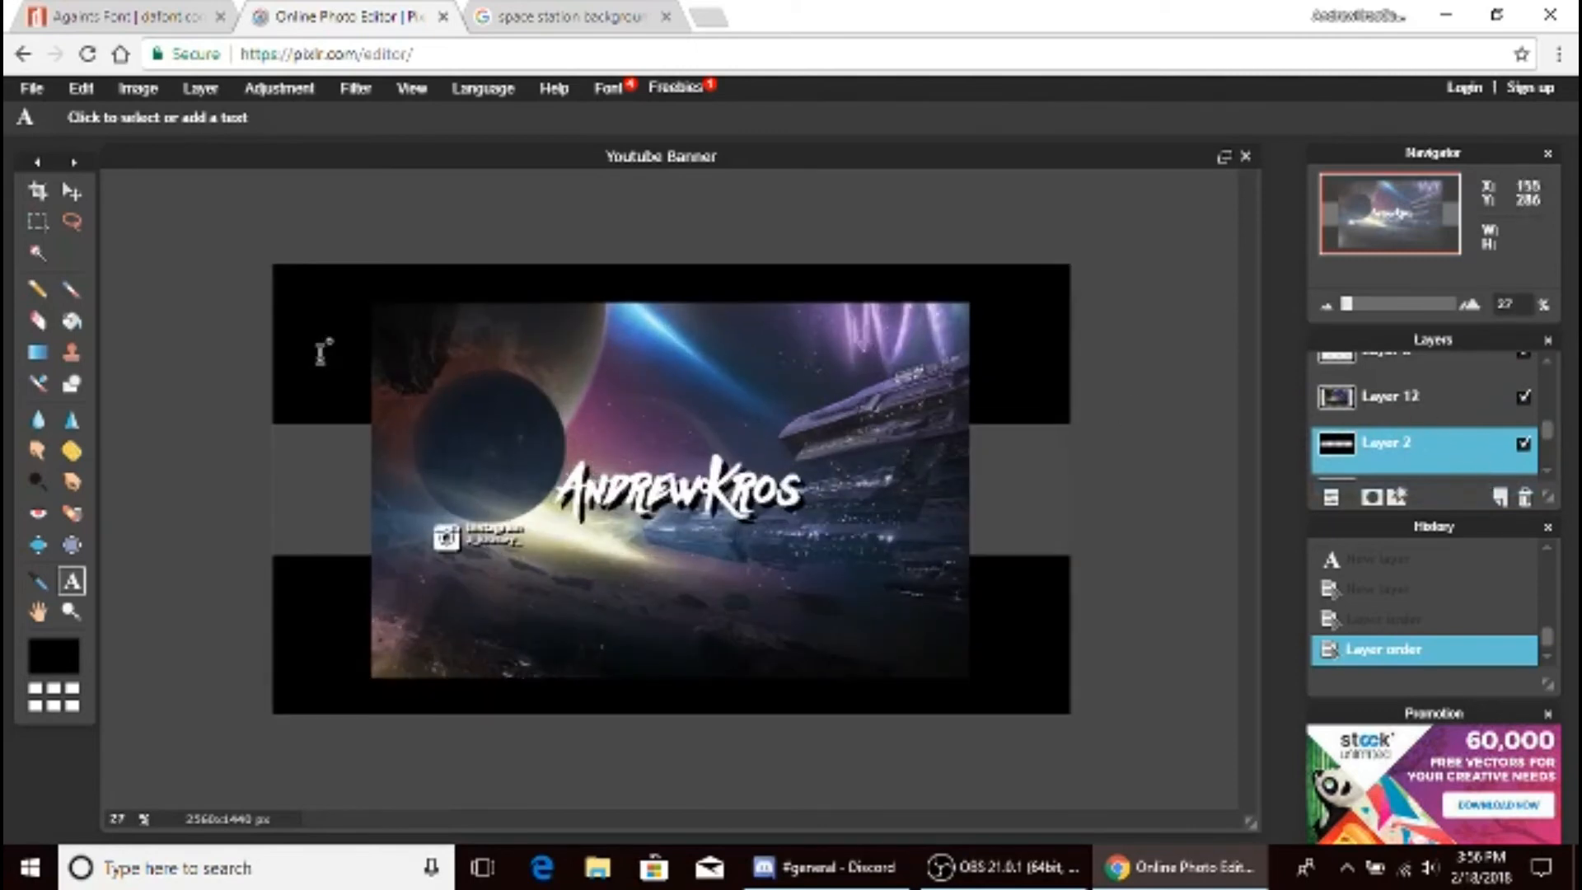
# - Enlarge the space station image with Free transform to cover the whole canvas, and place Layer 2 back above it
pyautogui.click(86, 91)
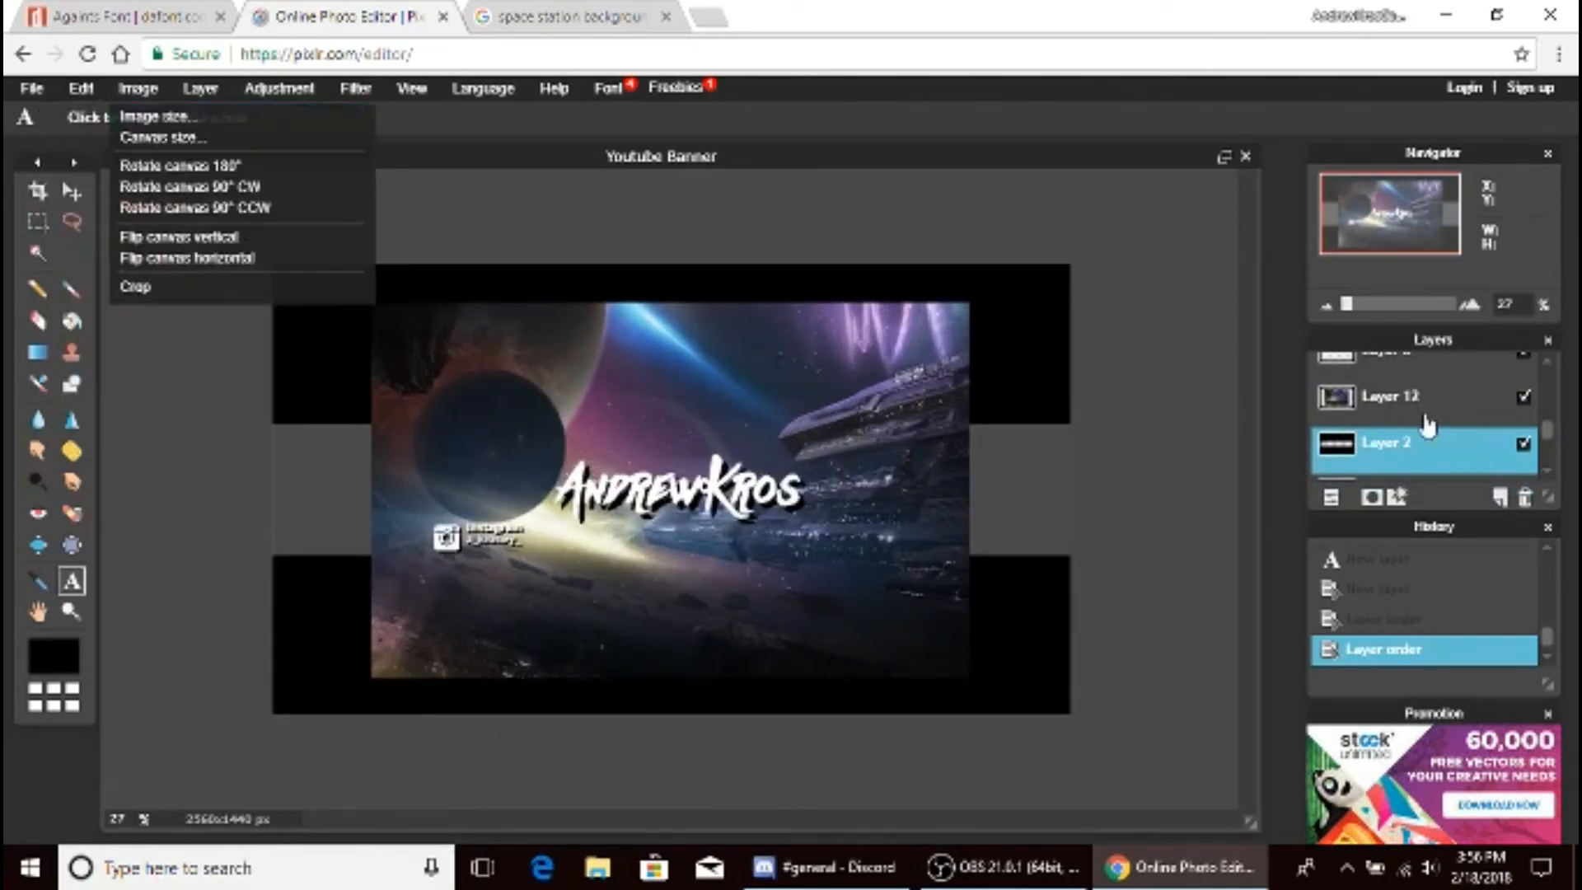
pyautogui.click(1417, 412)
pyautogui.click(90, 89)
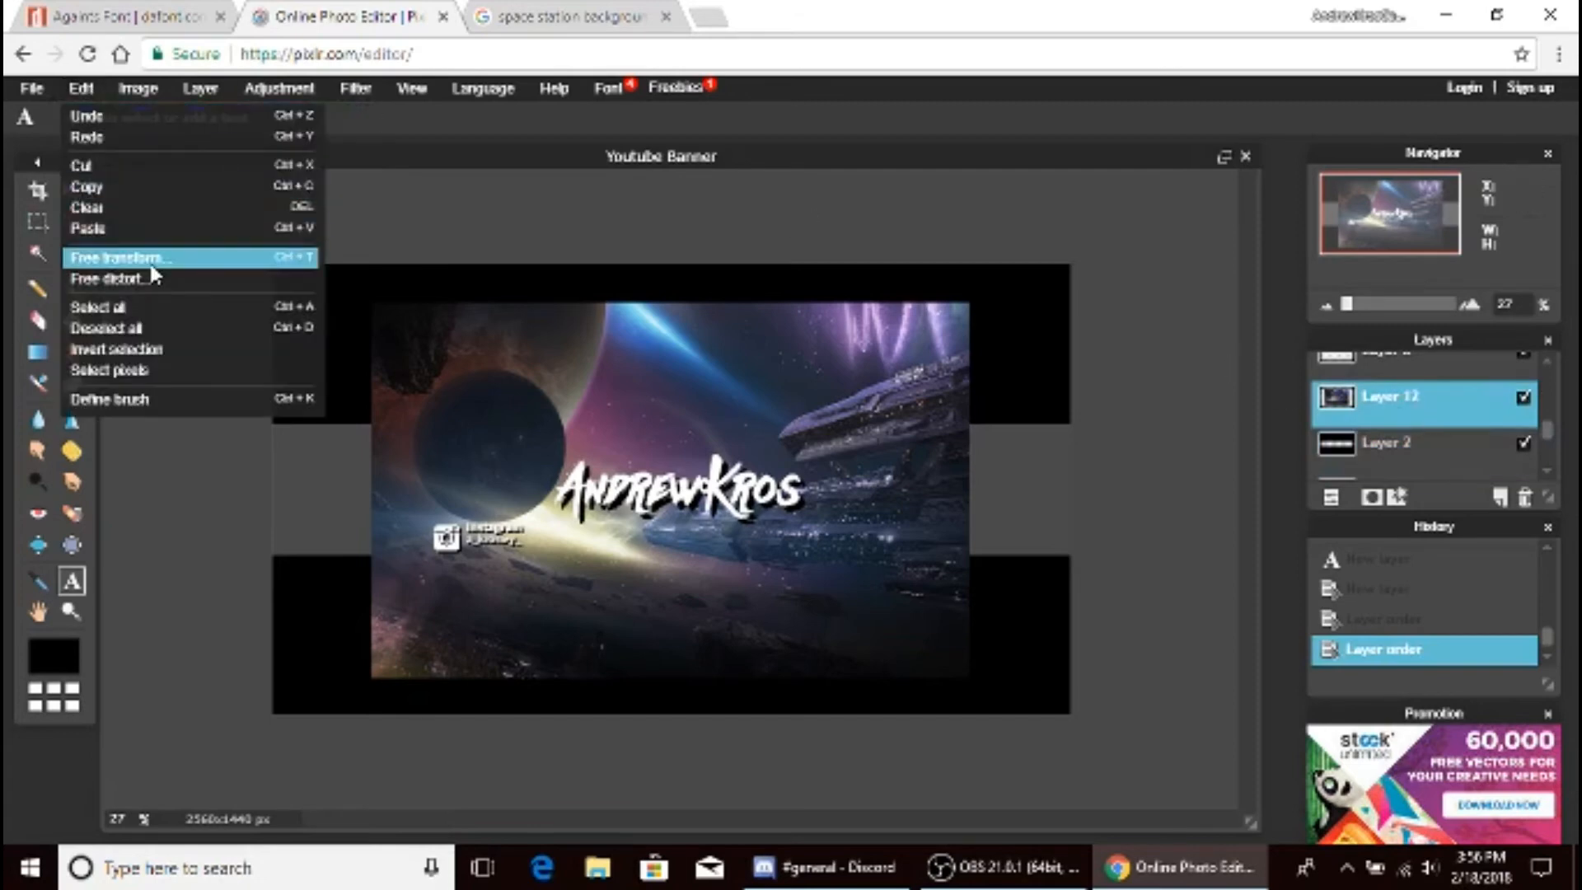
pyautogui.click(115, 258)
pyautogui.moveTo(368, 298); pyautogui.dragTo(47, 138)
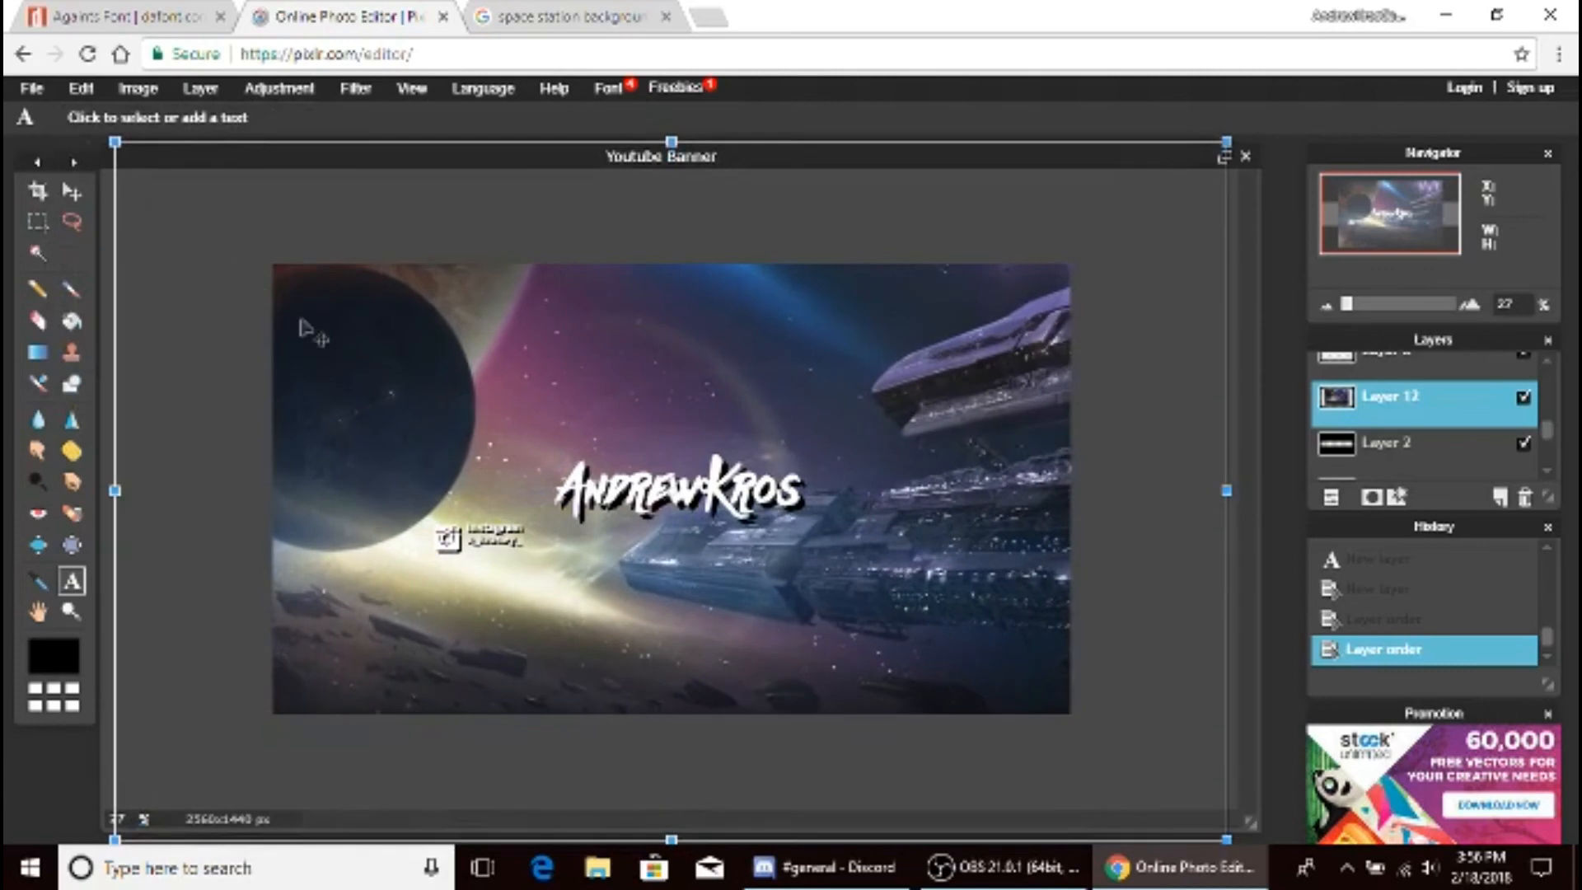
pyautogui.click(1481, 456)
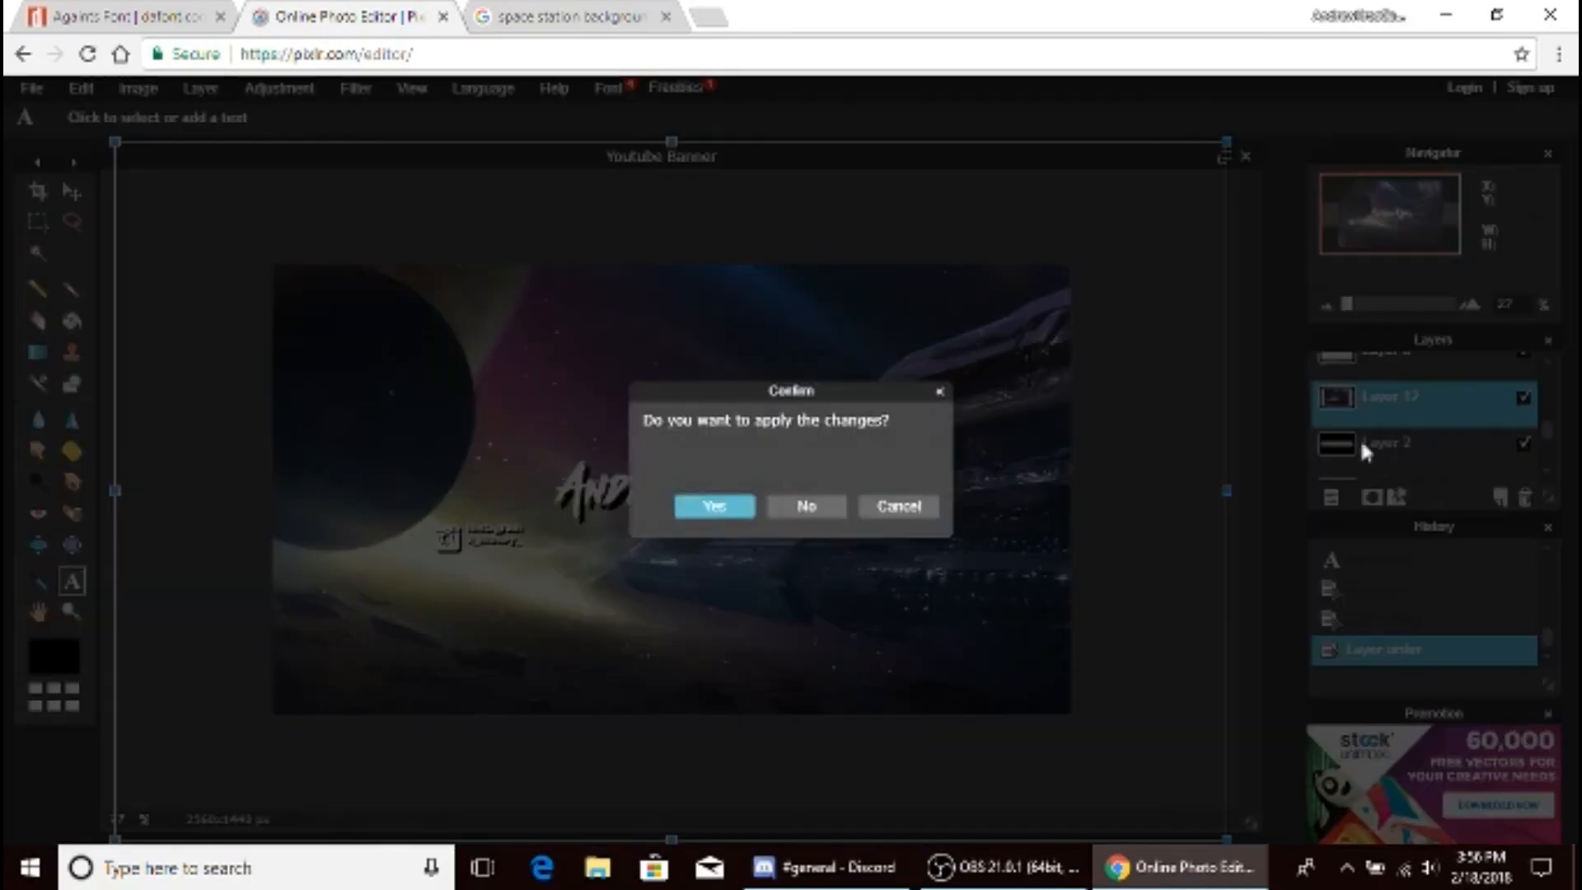
pyautogui.click(725, 511)
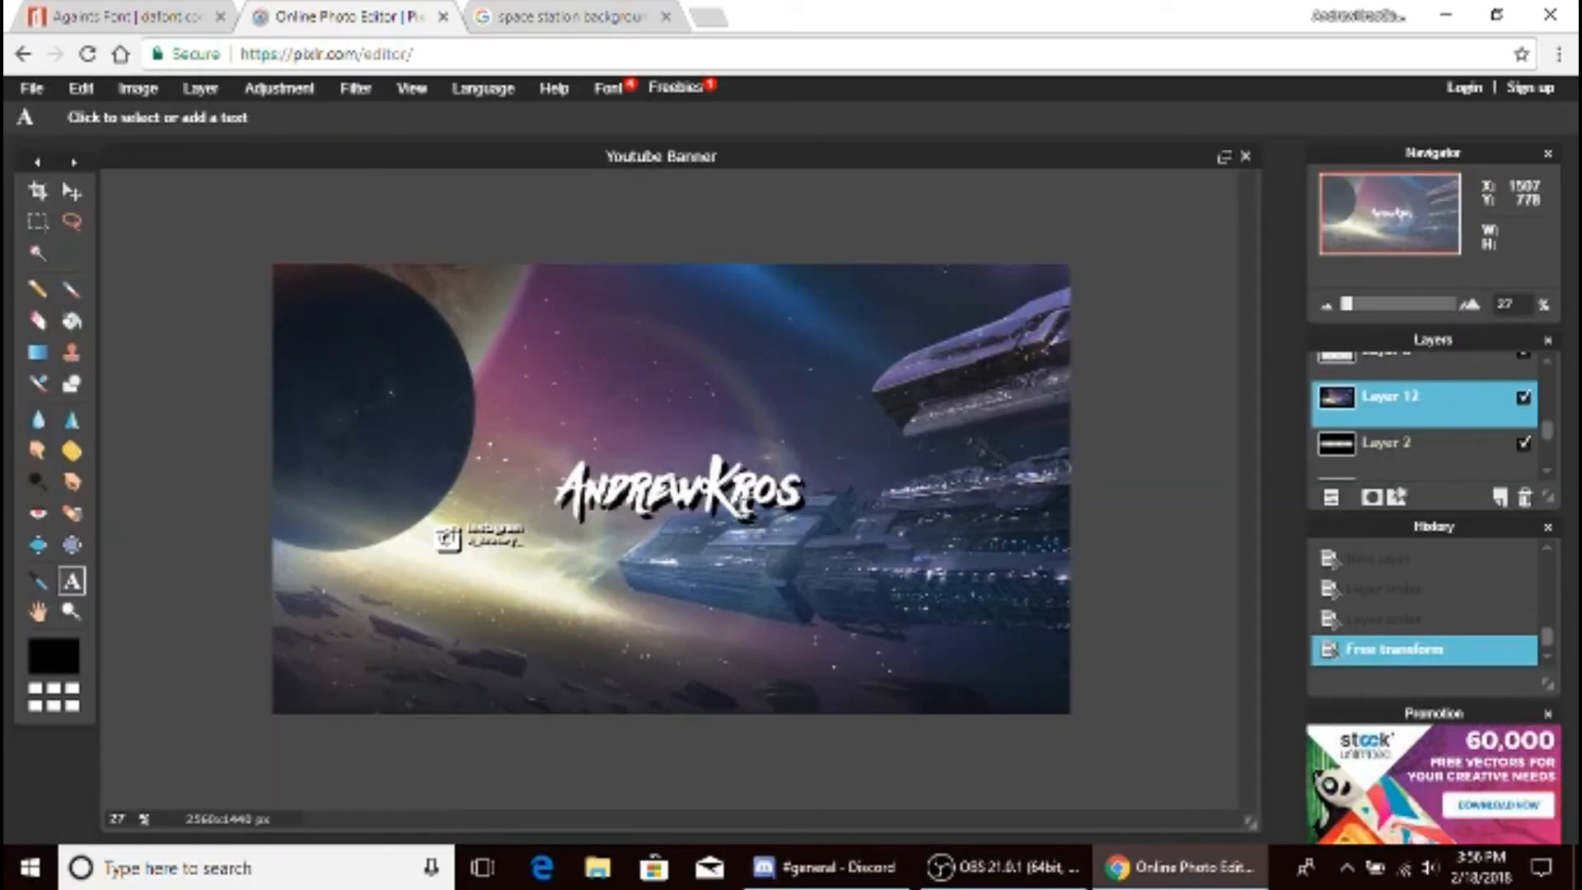
pyautogui.click(1410, 455)
pyautogui.moveTo(1424, 401); pyautogui.dragTo(1412, 395)
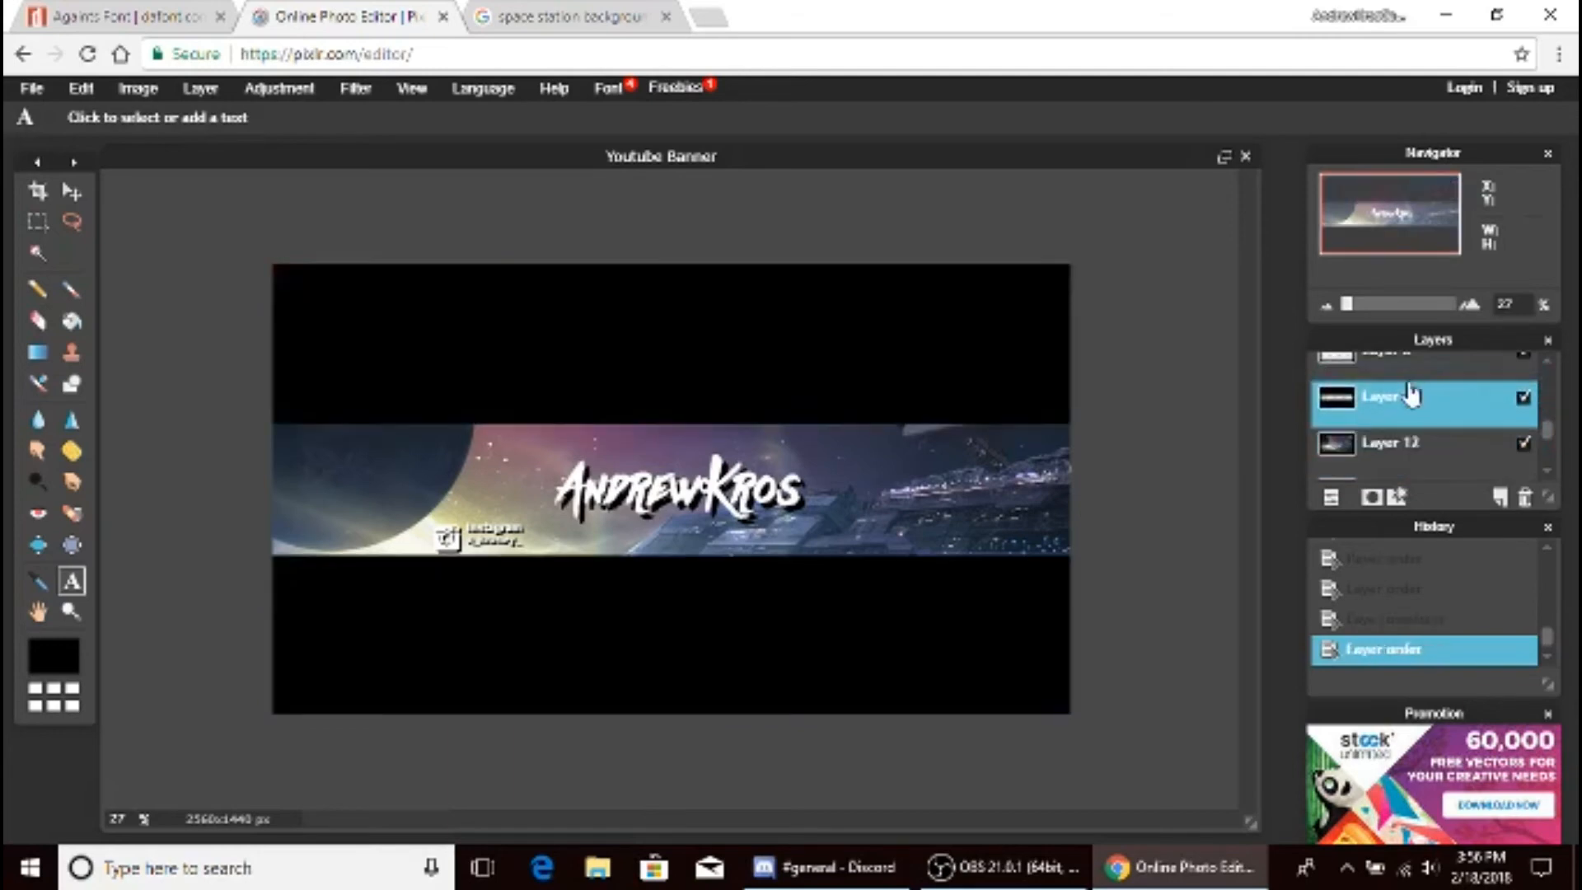
# - Move the space station image upward so the visible band shows more of the ship and the bright glow
pyautogui.click(1400, 449)
pyautogui.click(72, 191)
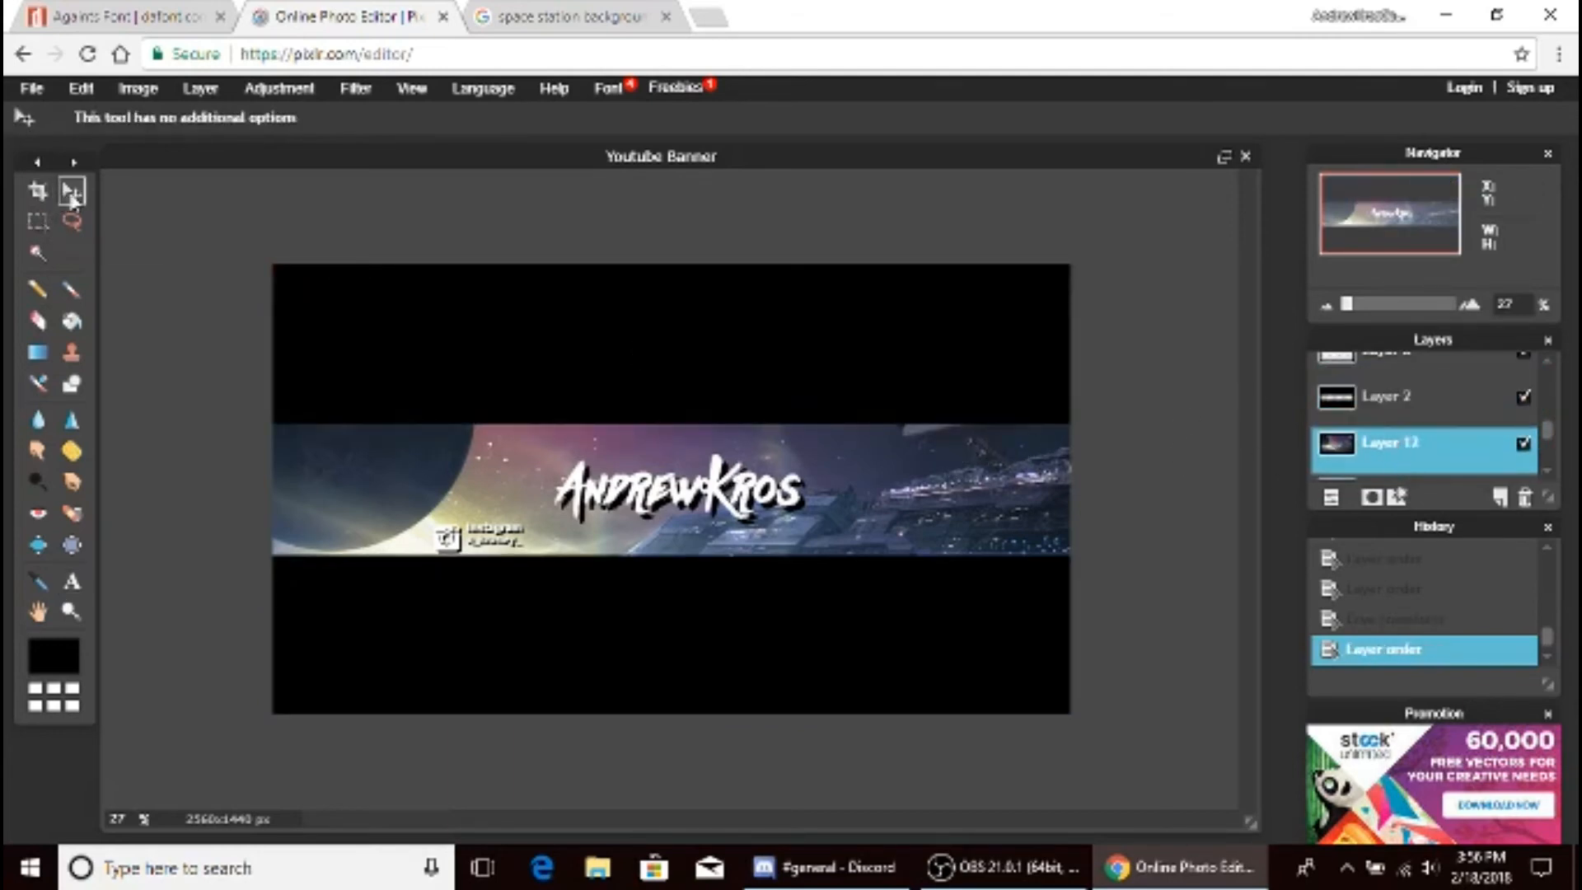
pyautogui.moveTo(851, 493); pyautogui.dragTo(856, 449)
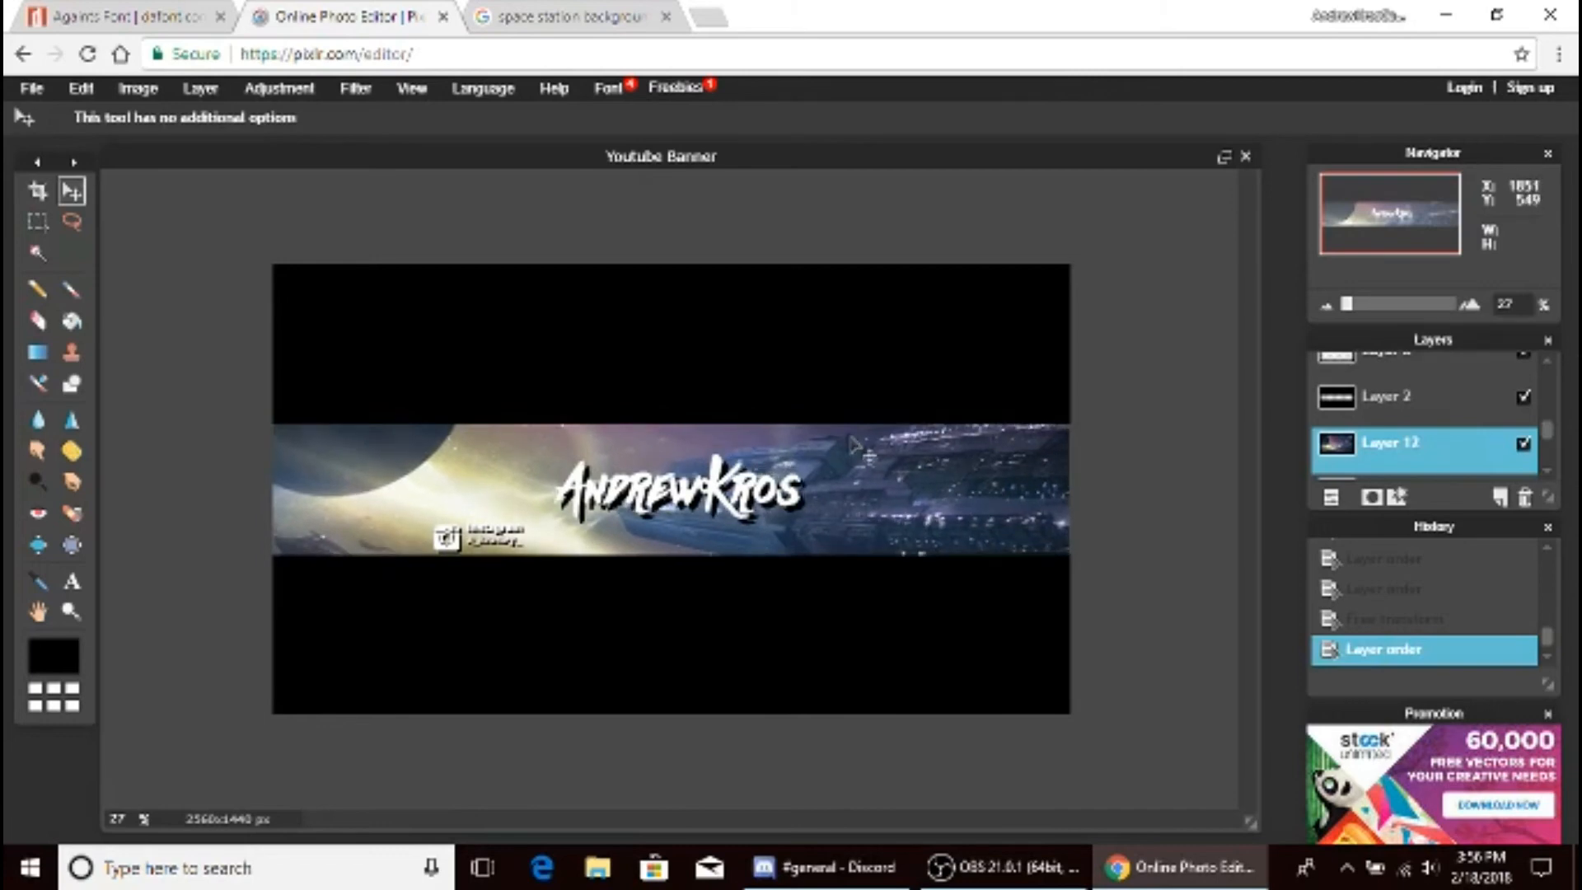
pyautogui.moveTo(850, 437); pyautogui.dragTo(849, 436)
# - Hide Layer 2, enlarge the space station image with Free transform to fill the canvas down to its bottom edge, and show Layer 2 again
pyautogui.click(1524, 398)
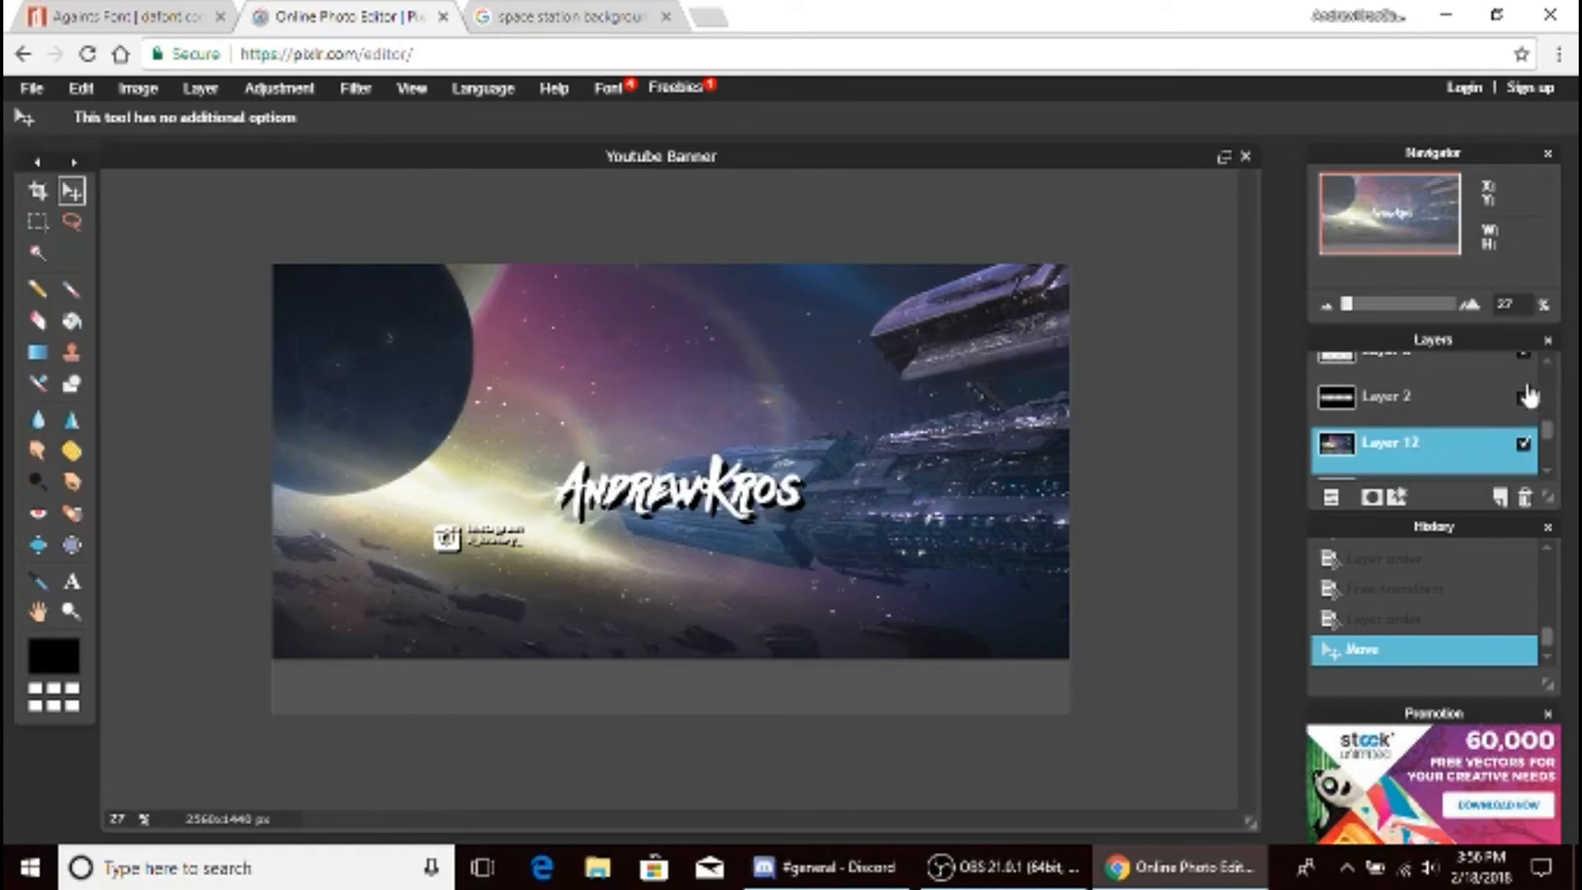
pyautogui.click(79, 88)
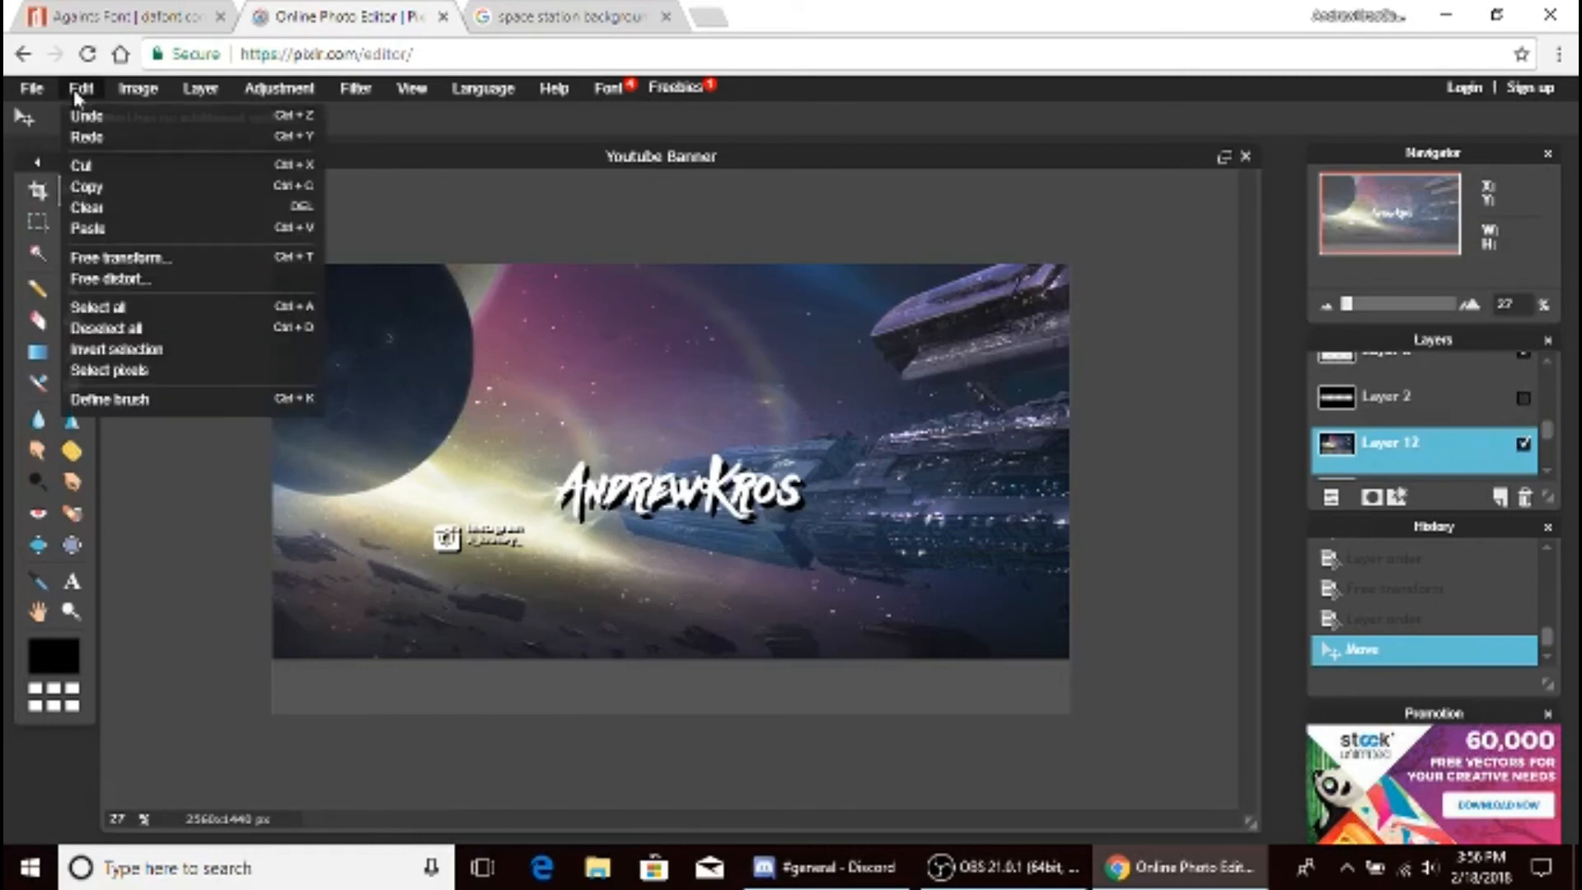
pyautogui.click(147, 255)
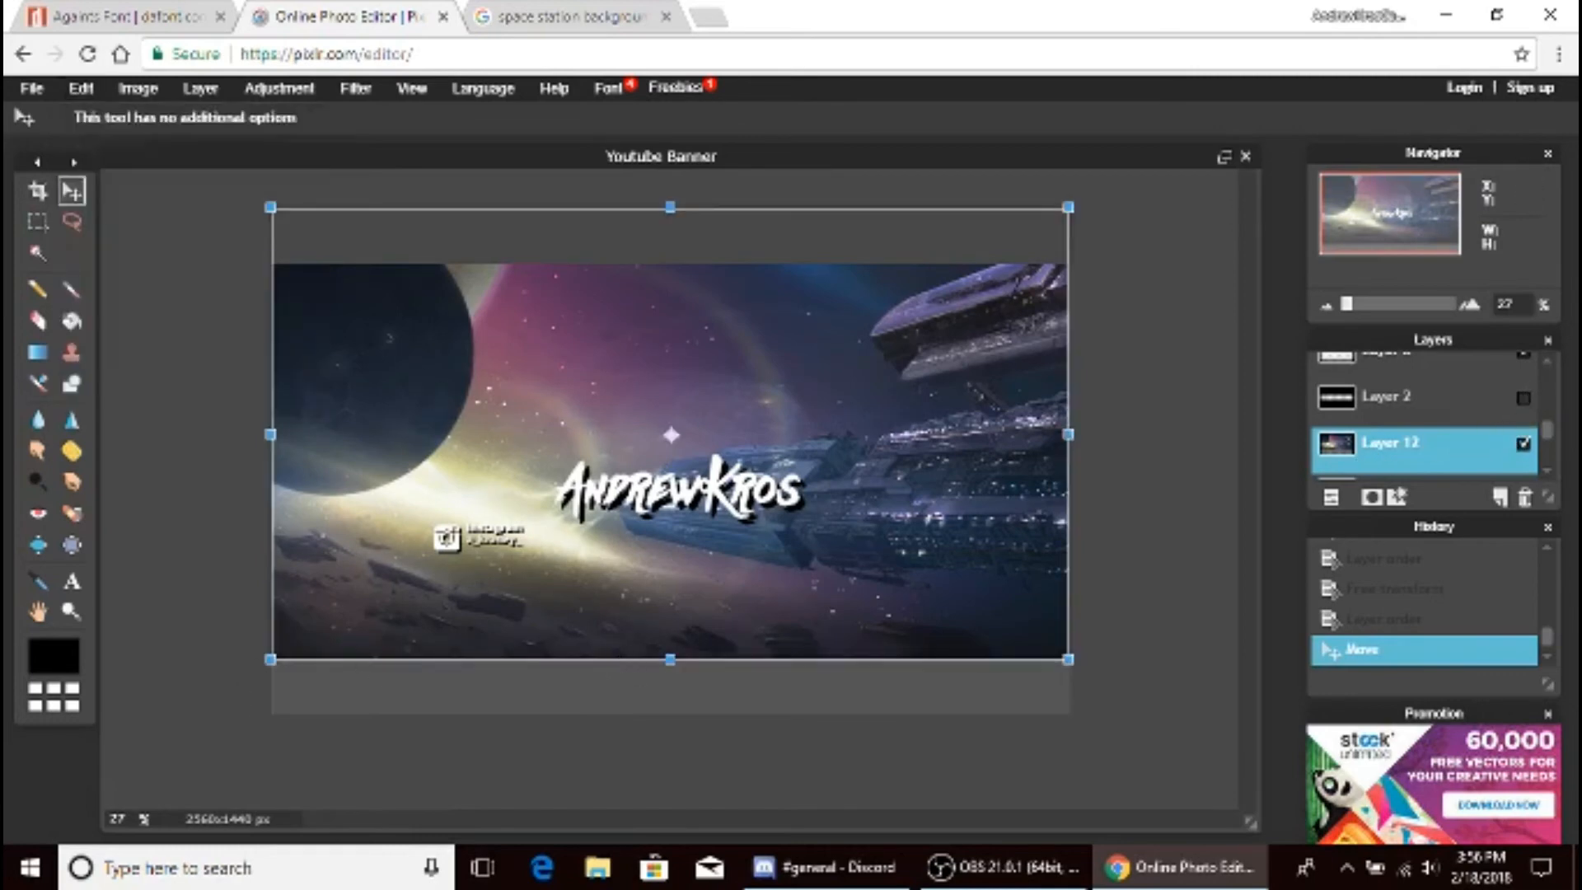
pyautogui.moveTo(270, 659); pyautogui.dragTo(158, 722)
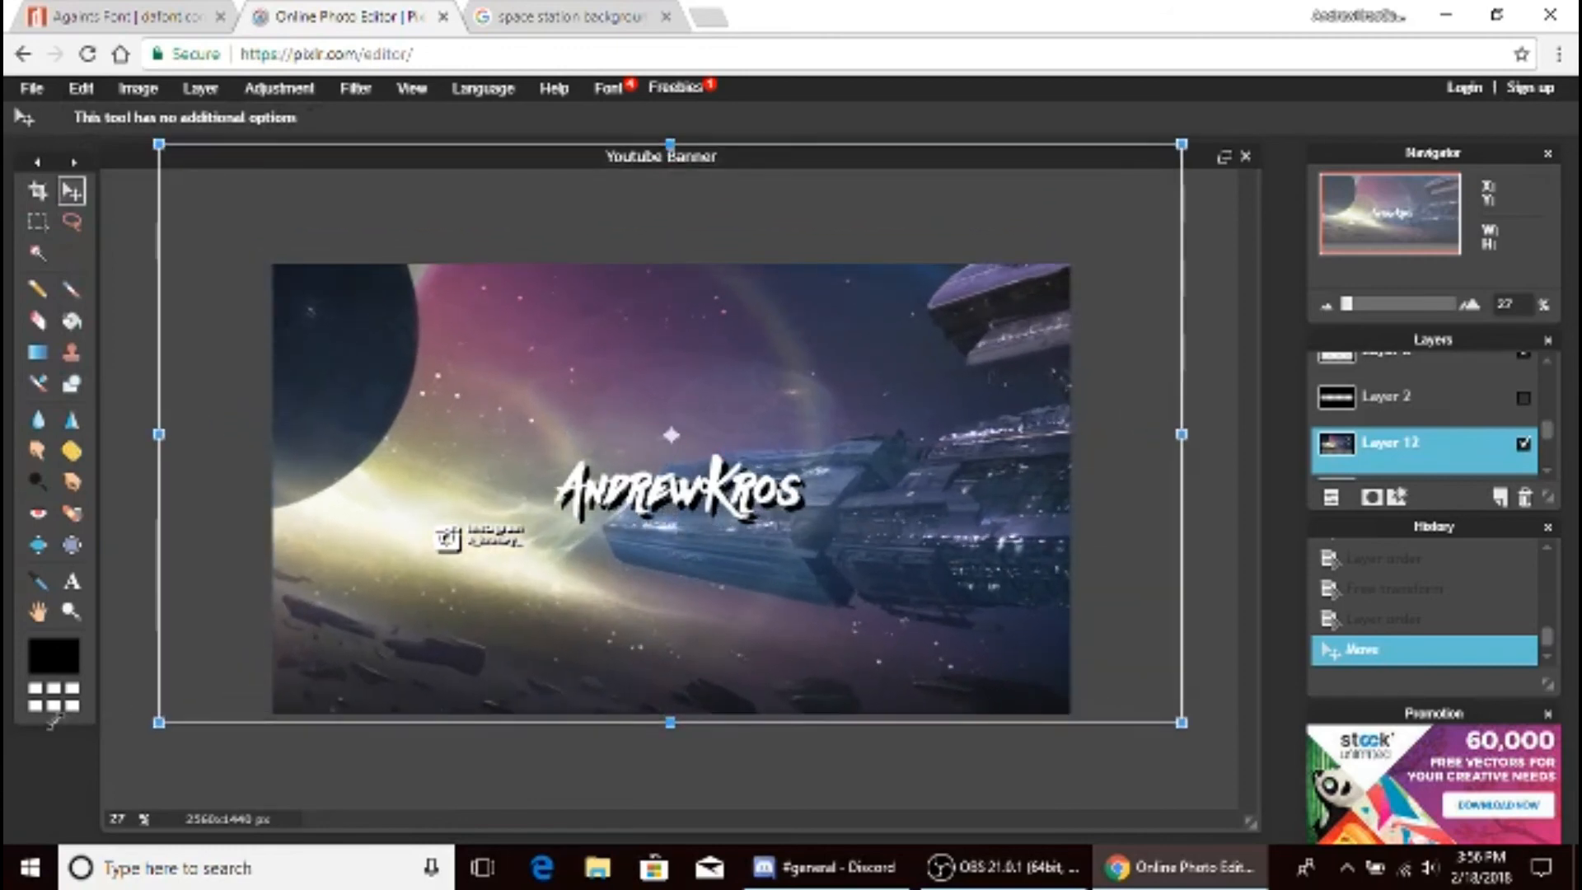
pyautogui.click(1523, 402)
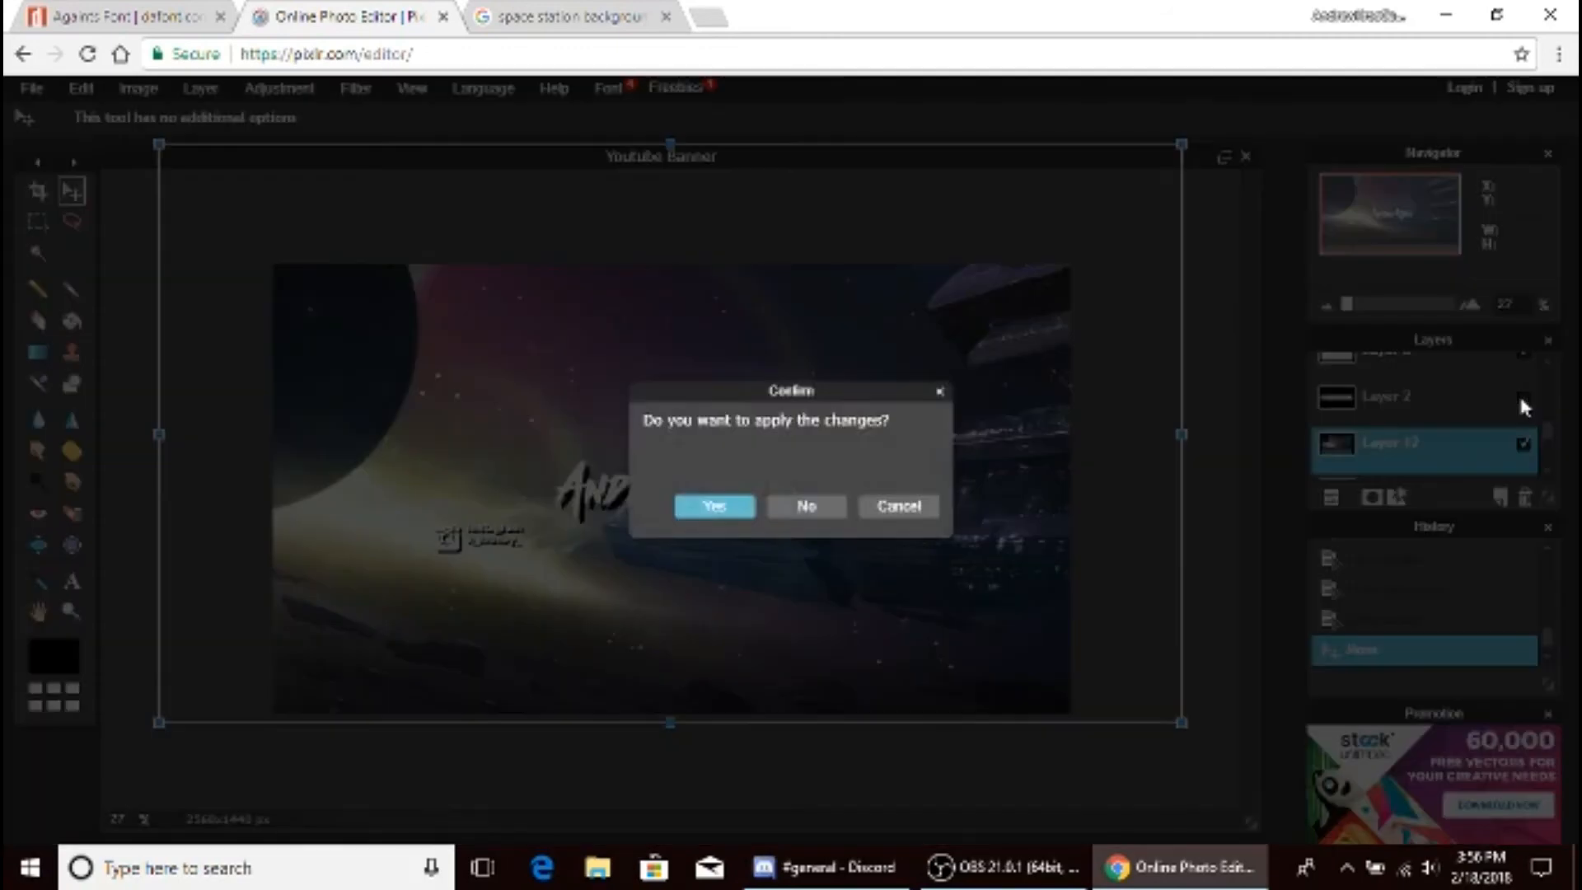
pyautogui.click(713, 506)
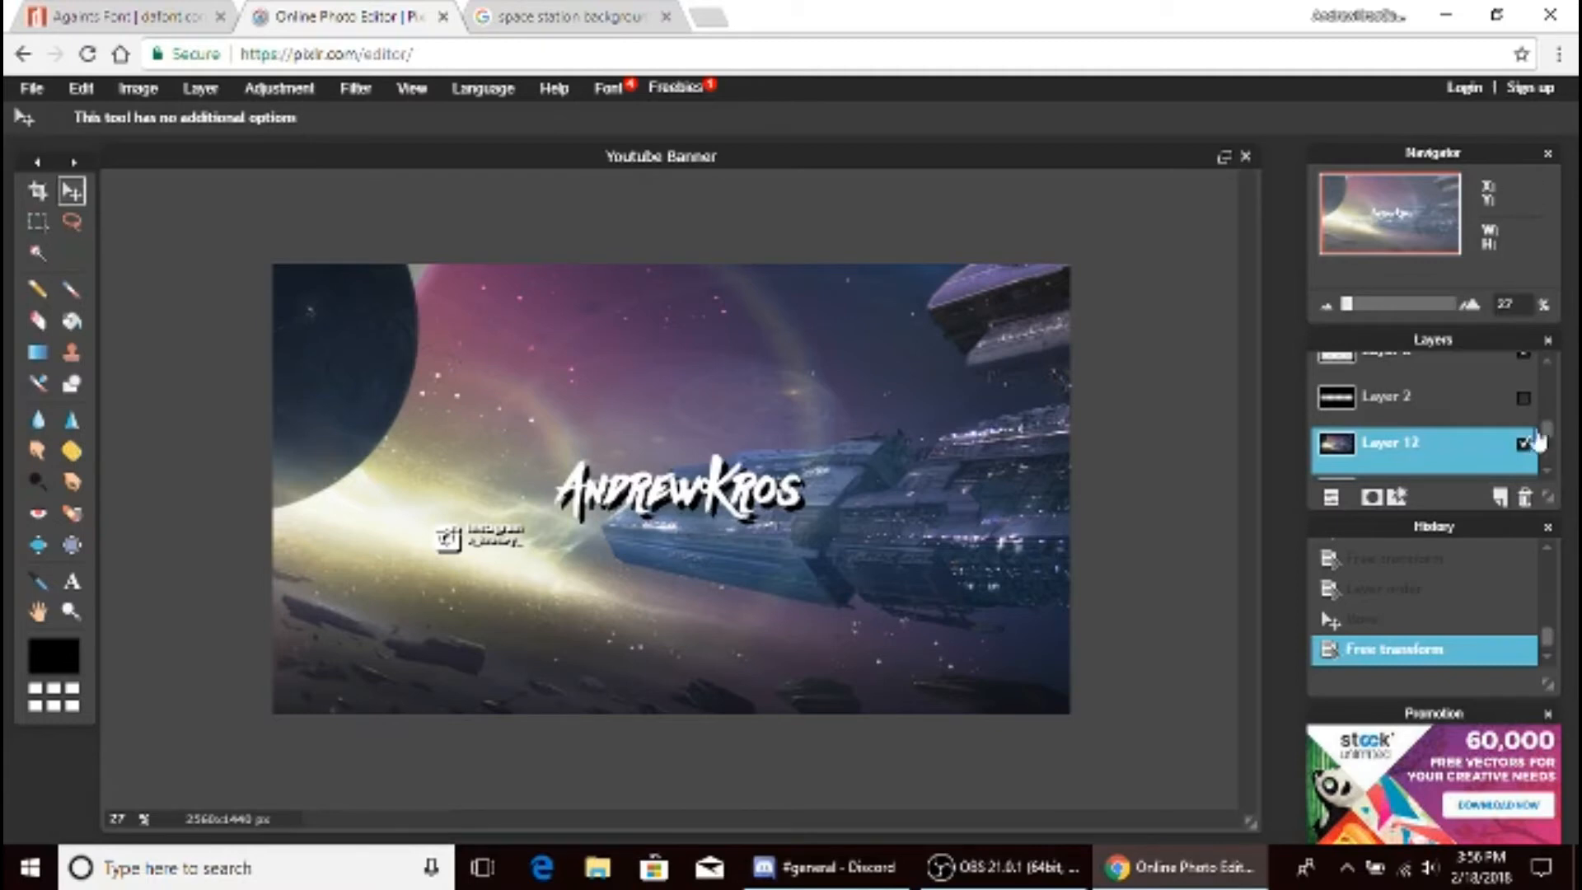
pyautogui.click(1523, 400)
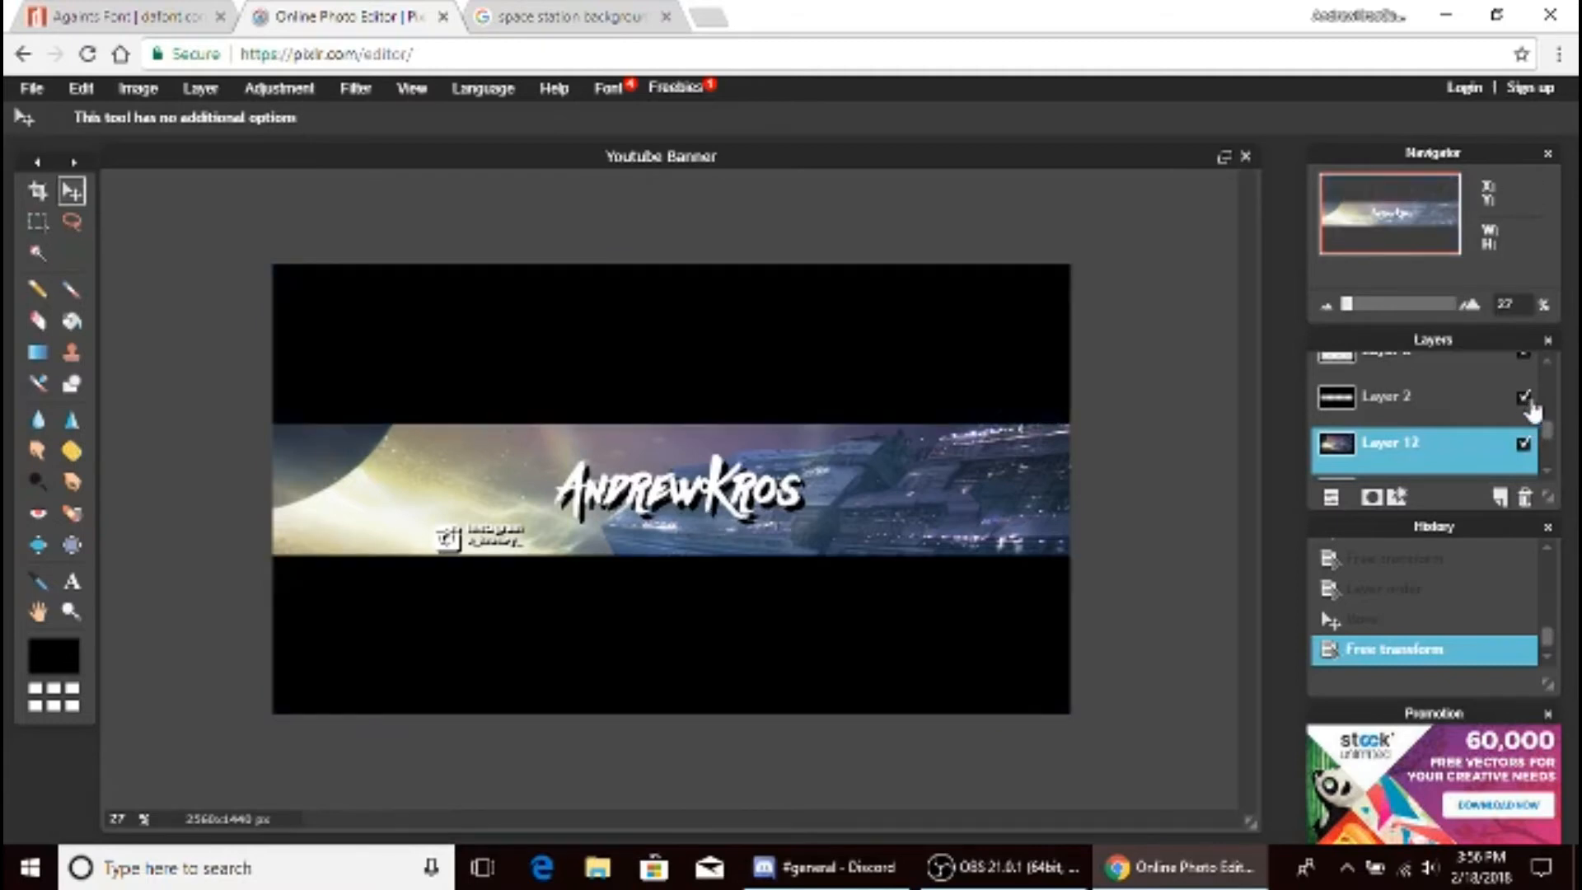
pyautogui.scroll(-6, 844, 486)
pyautogui.scroll(11, 847, 486)
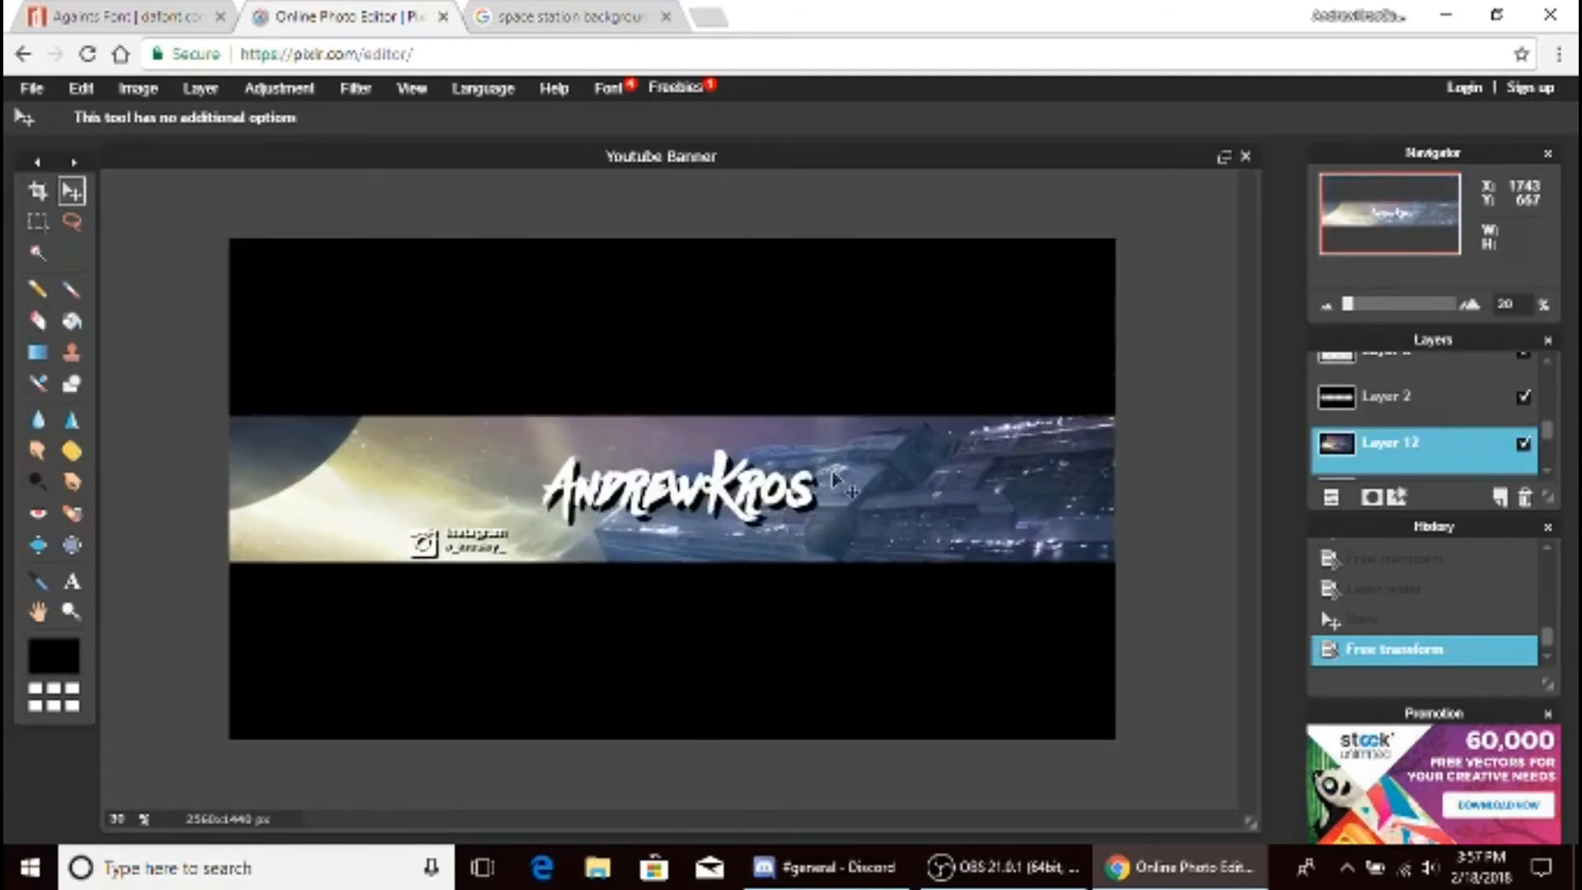
pyautogui.scroll(-2, 828, 475)
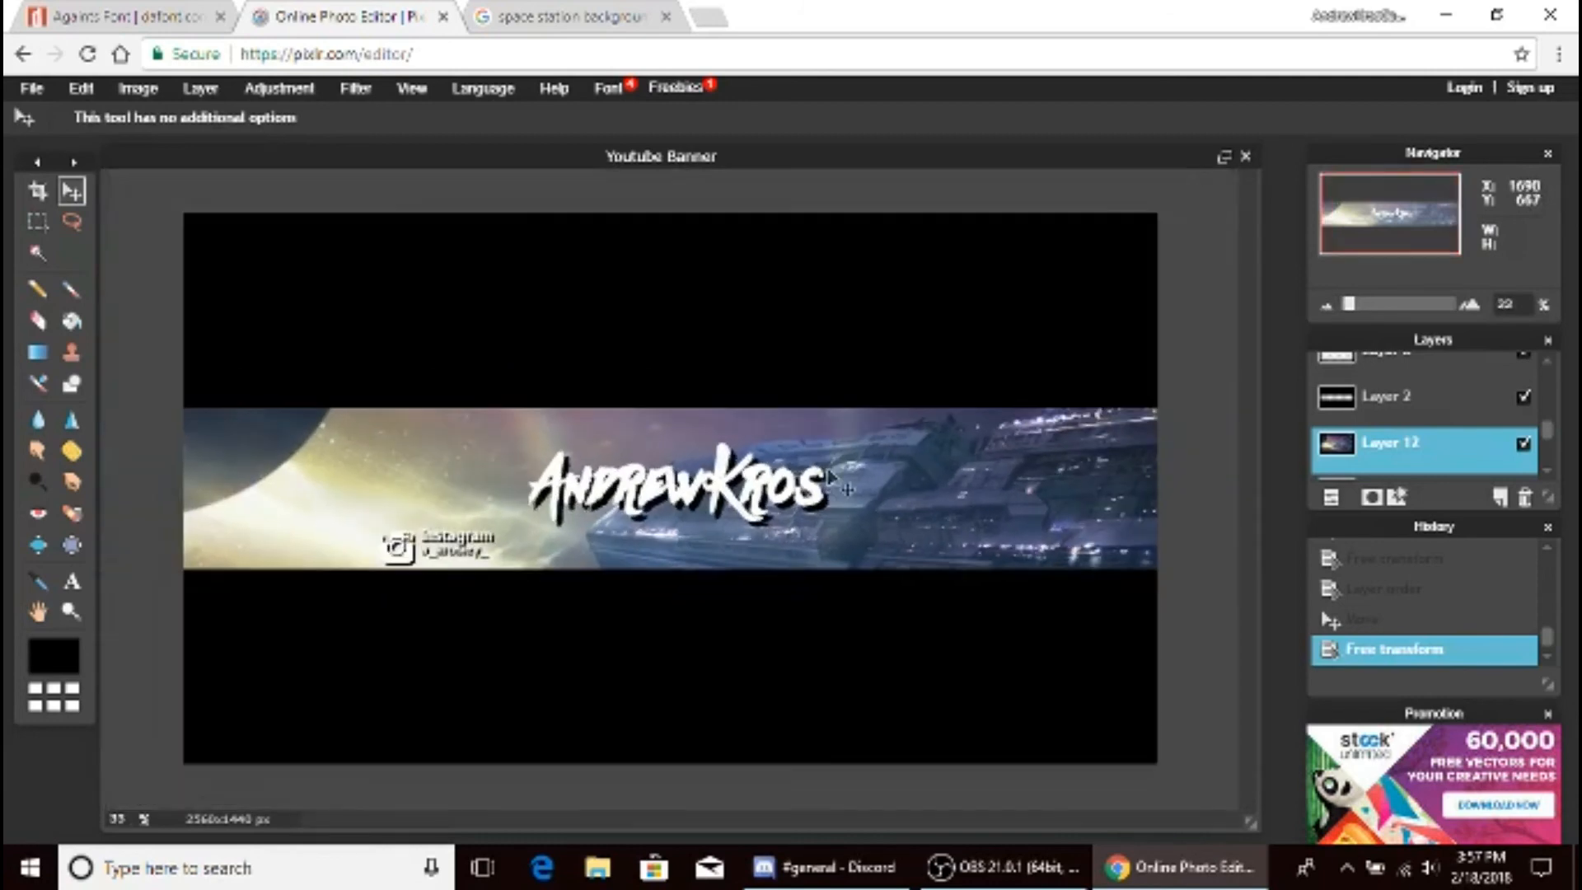
pyautogui.scroll(-1, 833, 473)
pyautogui.scroll(2, 834, 480)
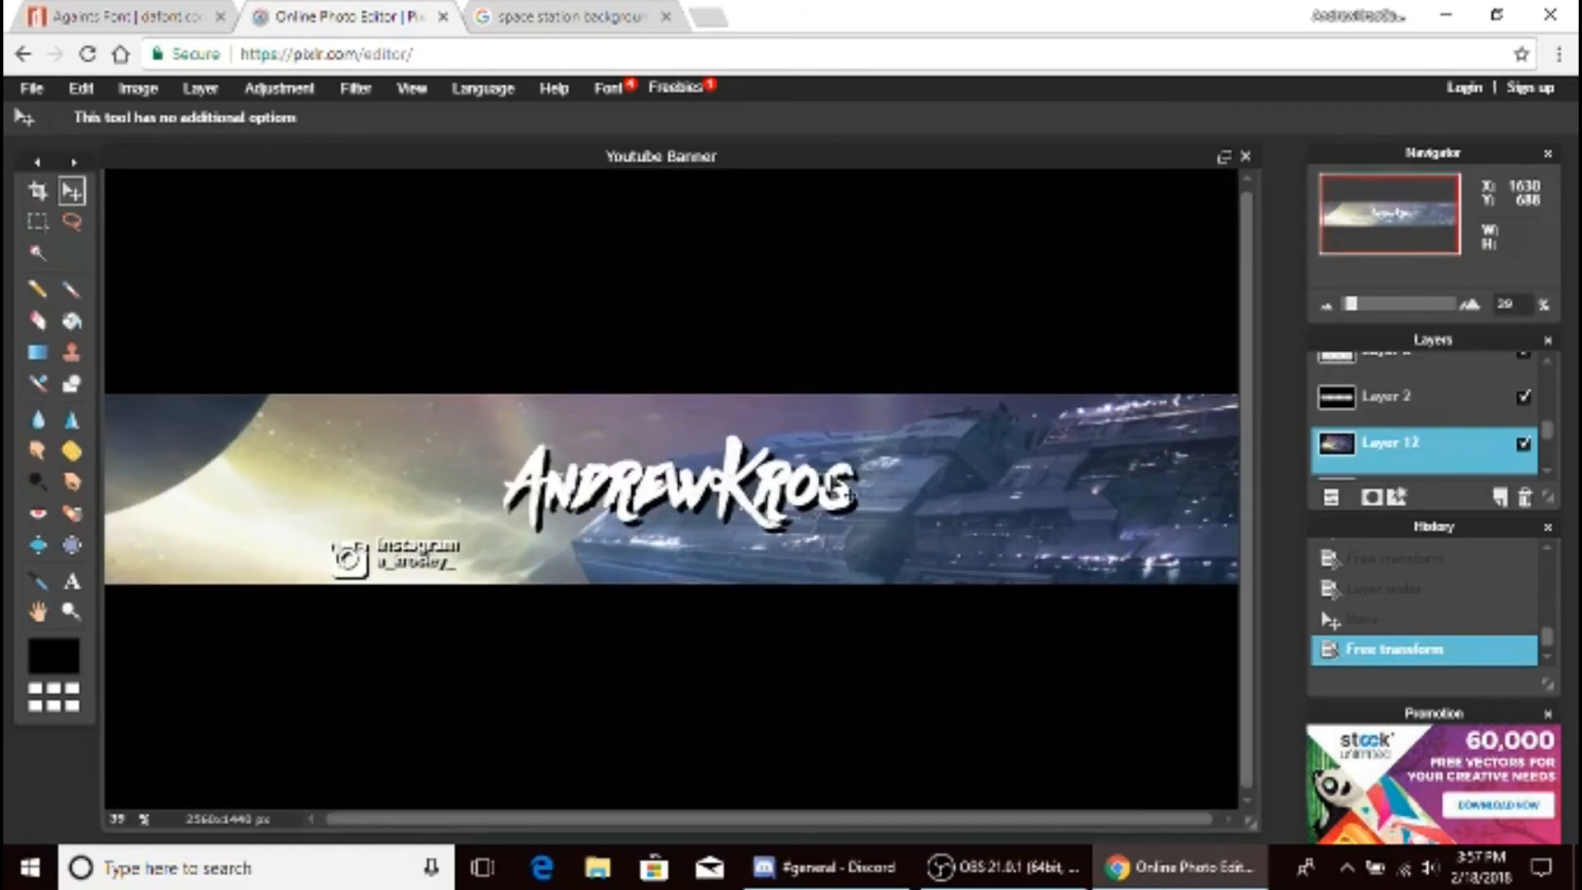
pyautogui.scroll(-2, 834, 480)
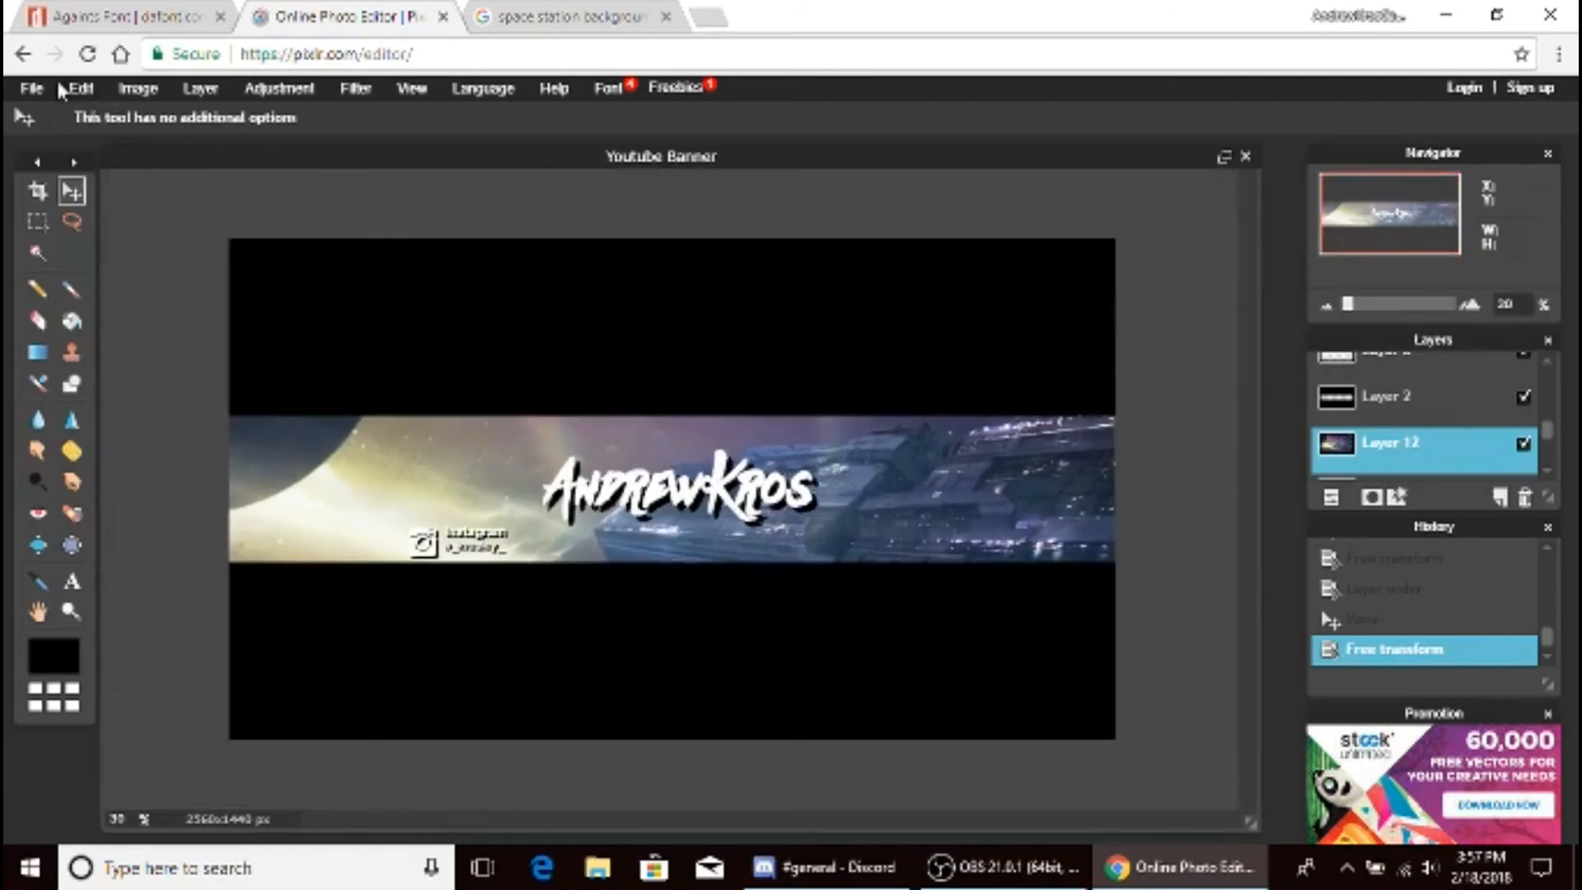
# - Save the banner with its black bars as a full-quality PNG named Youtube Banner in the Images folder
pyautogui.click(33, 88)
pyautogui.click(109, 206)
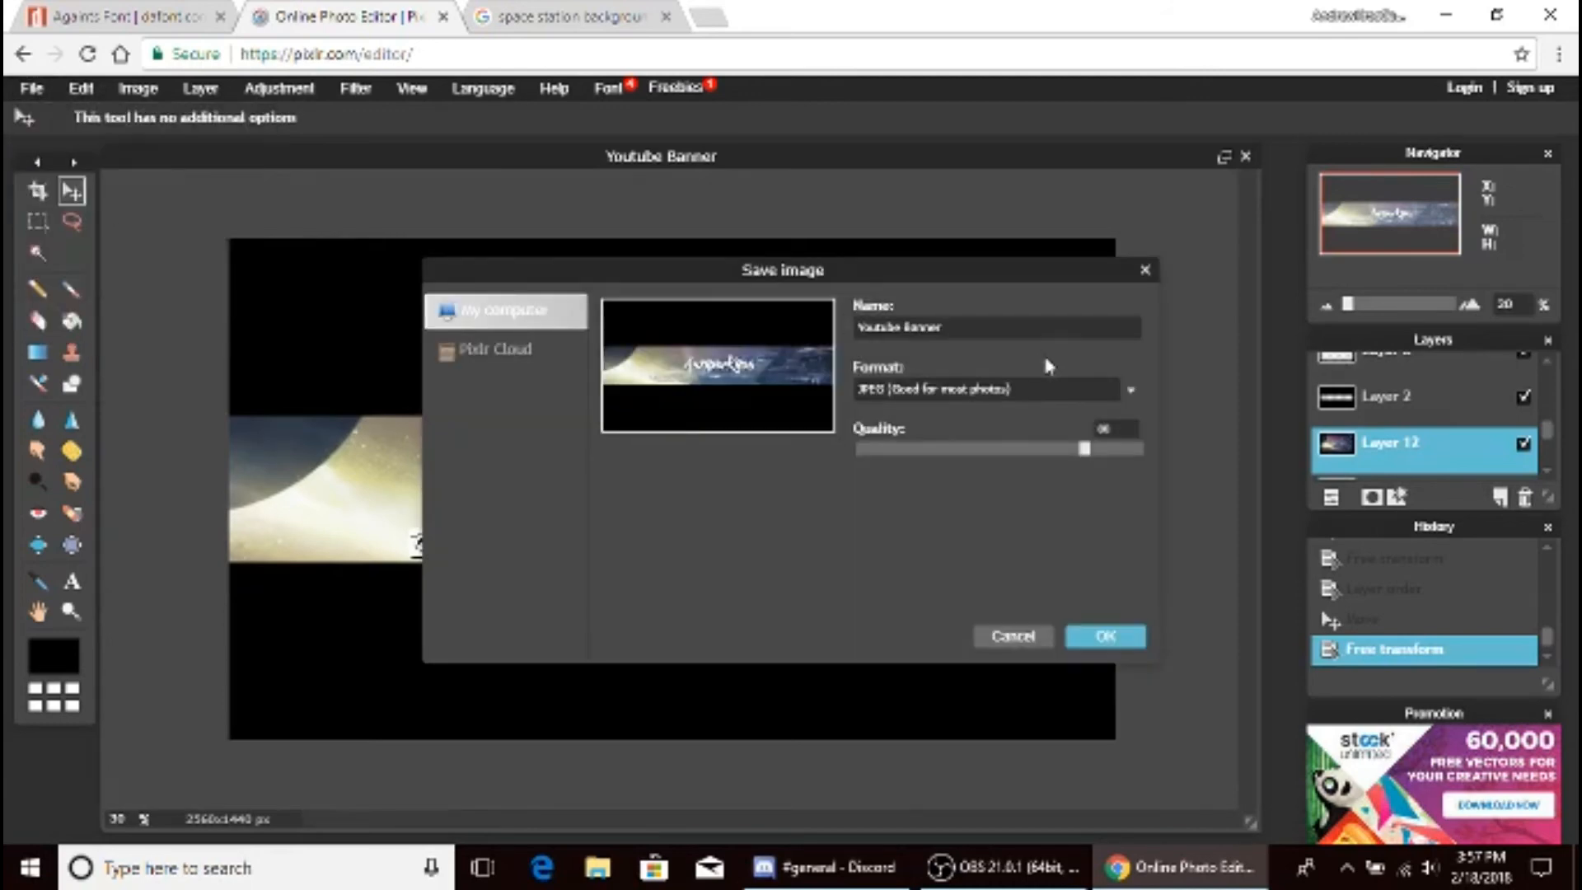
pyautogui.press('Return')
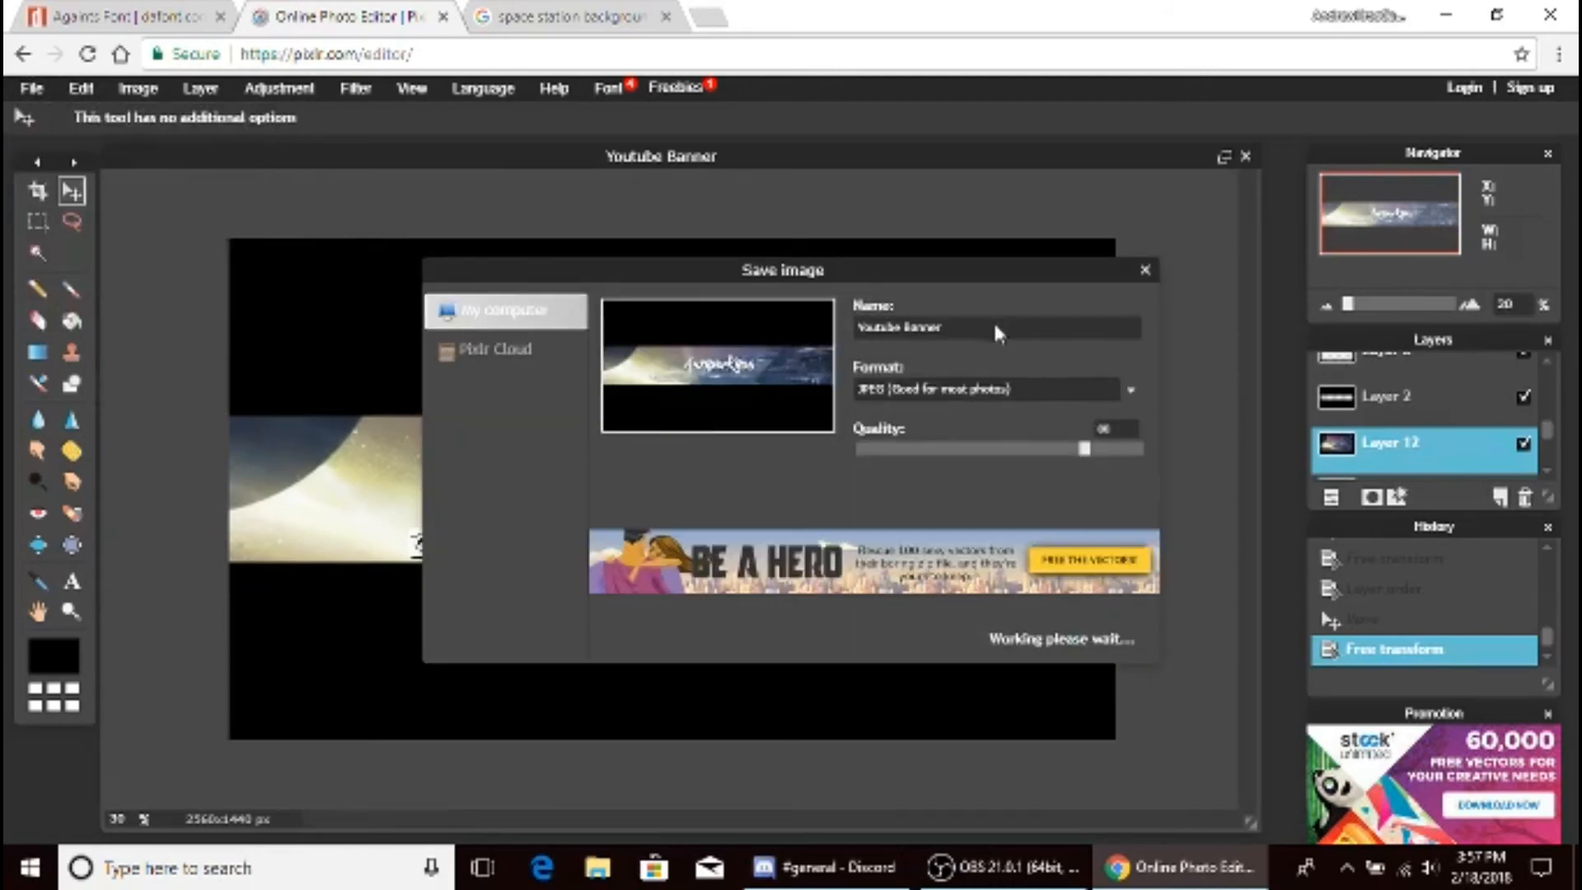
pyautogui.click(1130, 390)
pyautogui.click(973, 434)
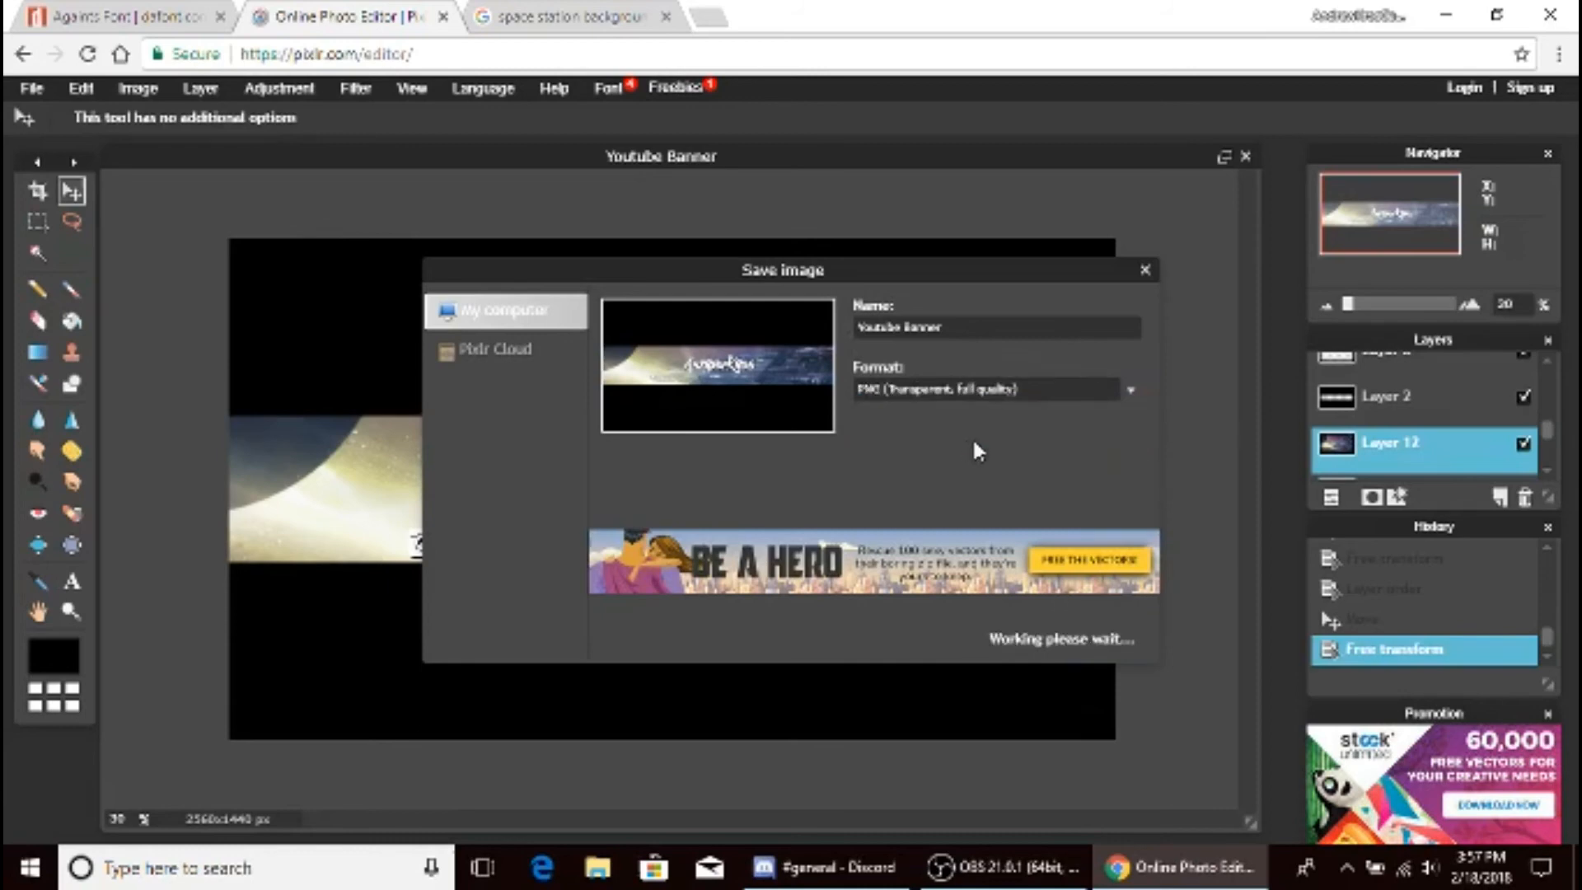
pyautogui.click(1104, 638)
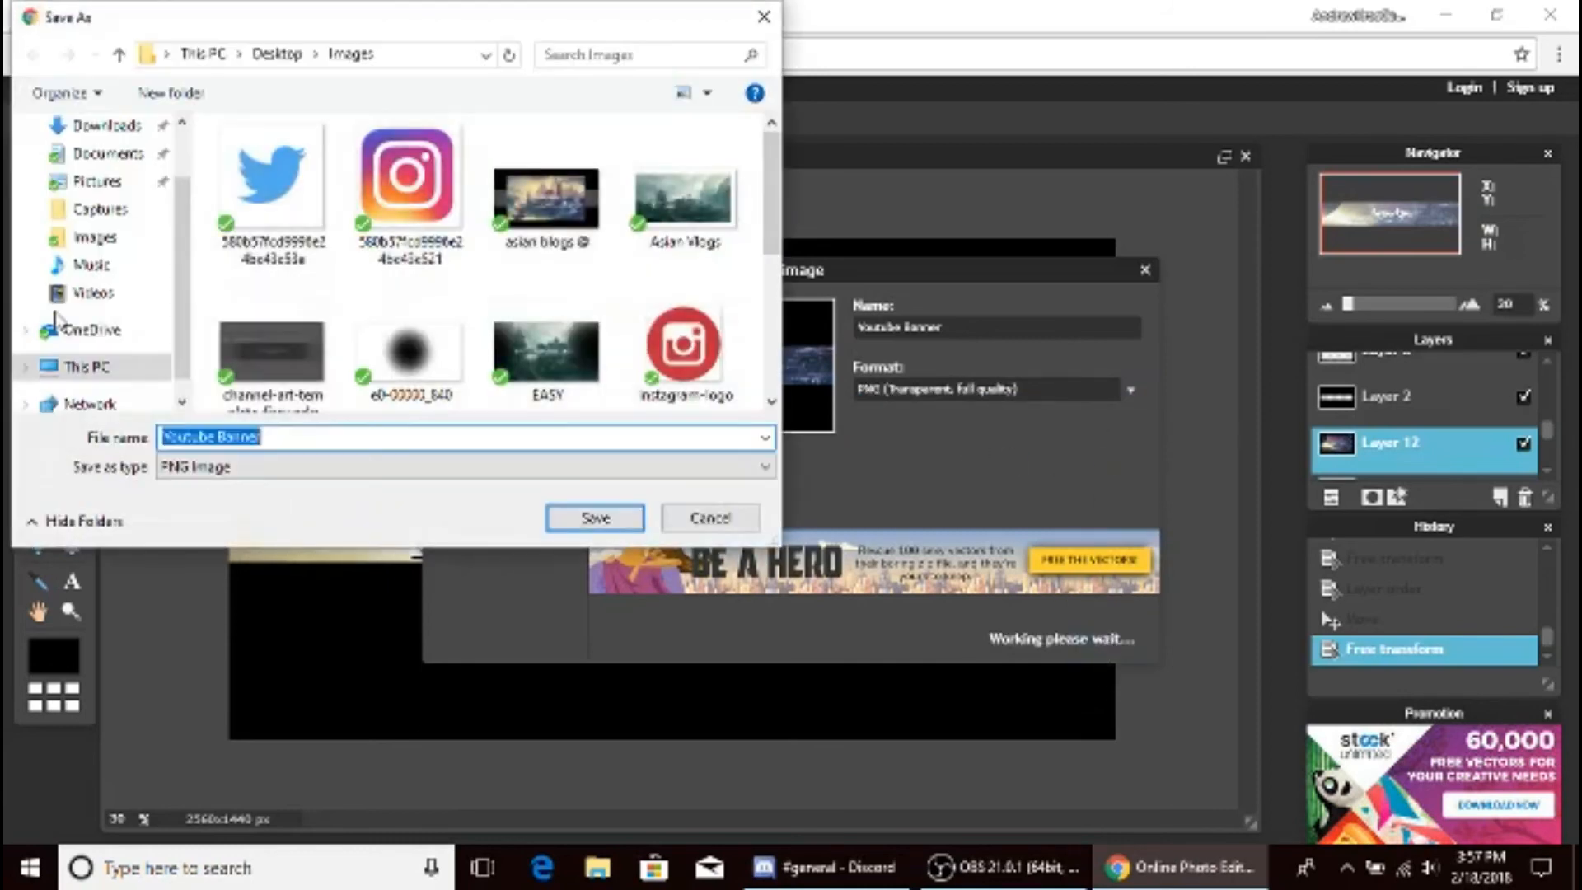
pyautogui.click(586, 519)
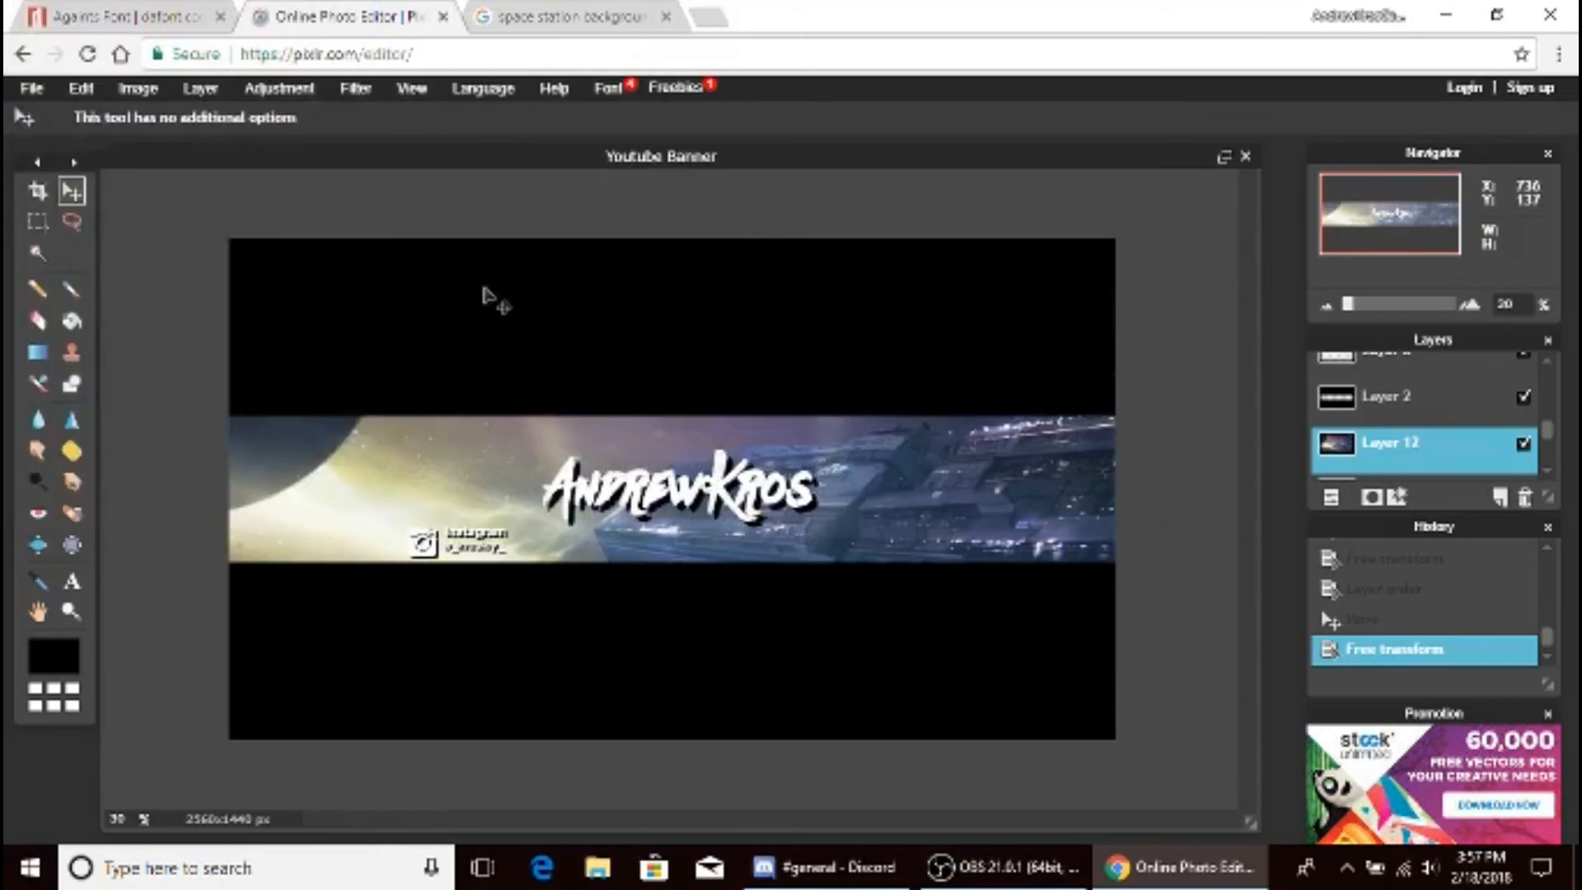
# - Open YouTube in a new browser tab, close the space station image search, and open your own channel page
pyautogui.click(717, 17)
pyautogui.write('y')
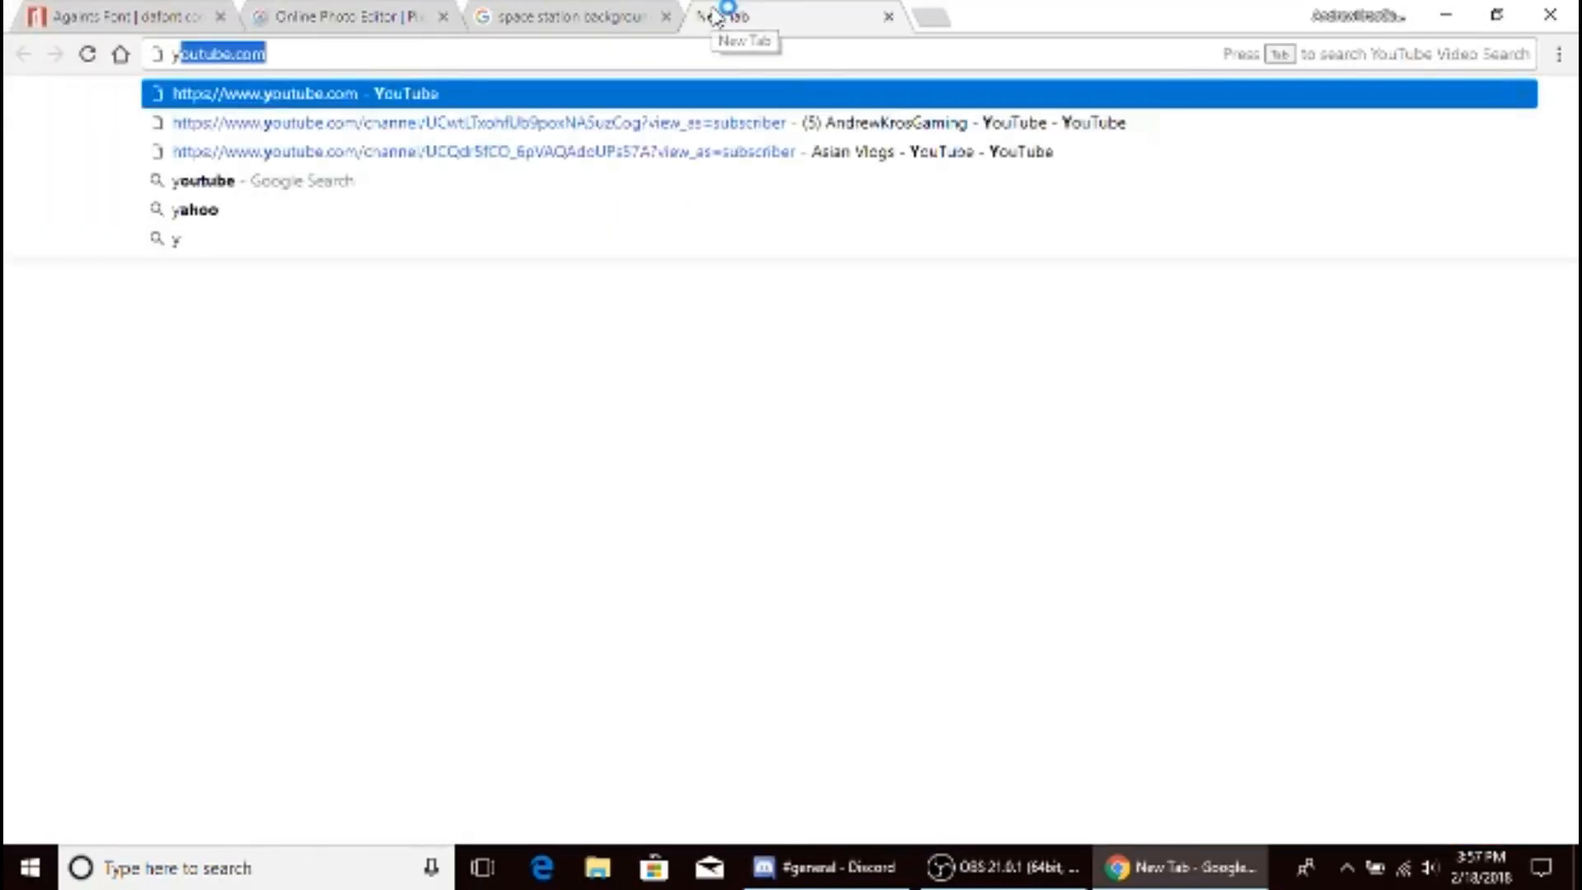
pyautogui.press('Return')
pyautogui.click(651, 20)
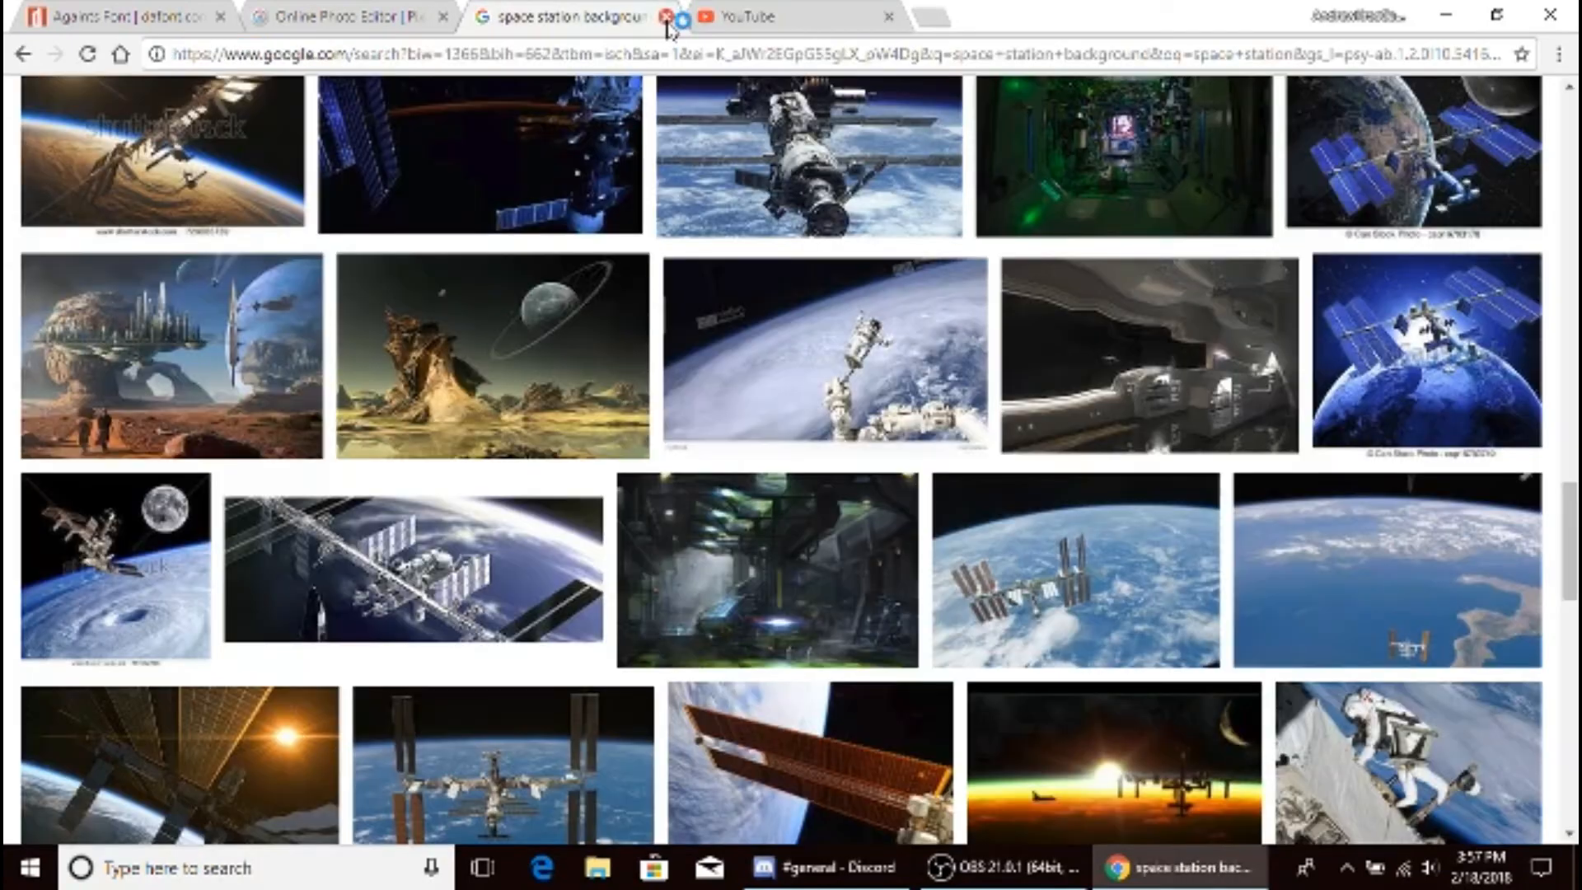
pyautogui.click(666, 17)
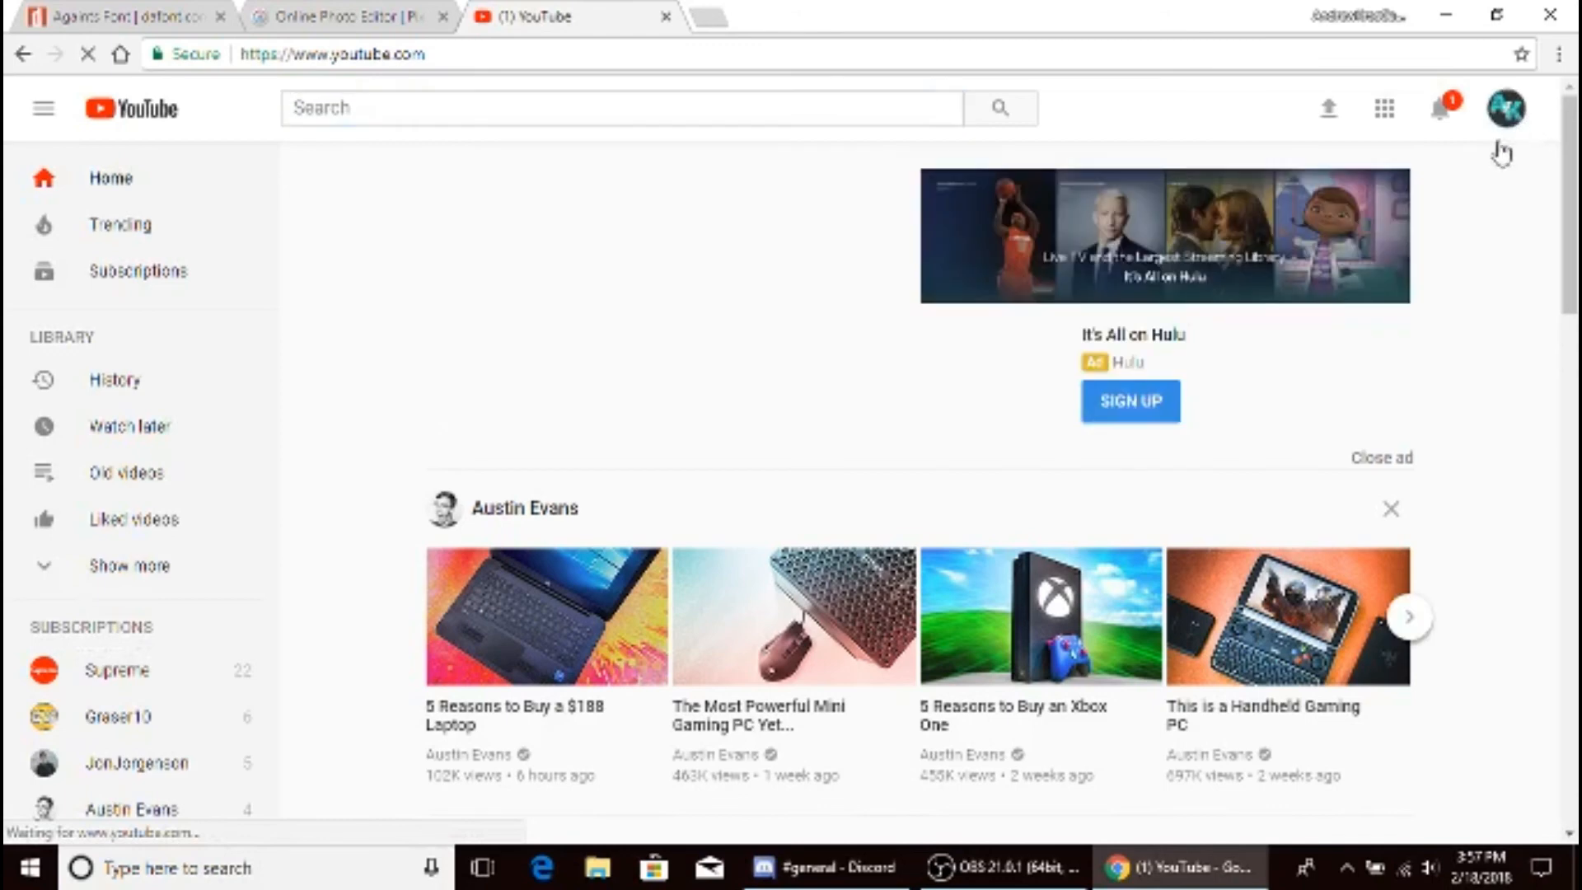
pyautogui.click(1508, 111)
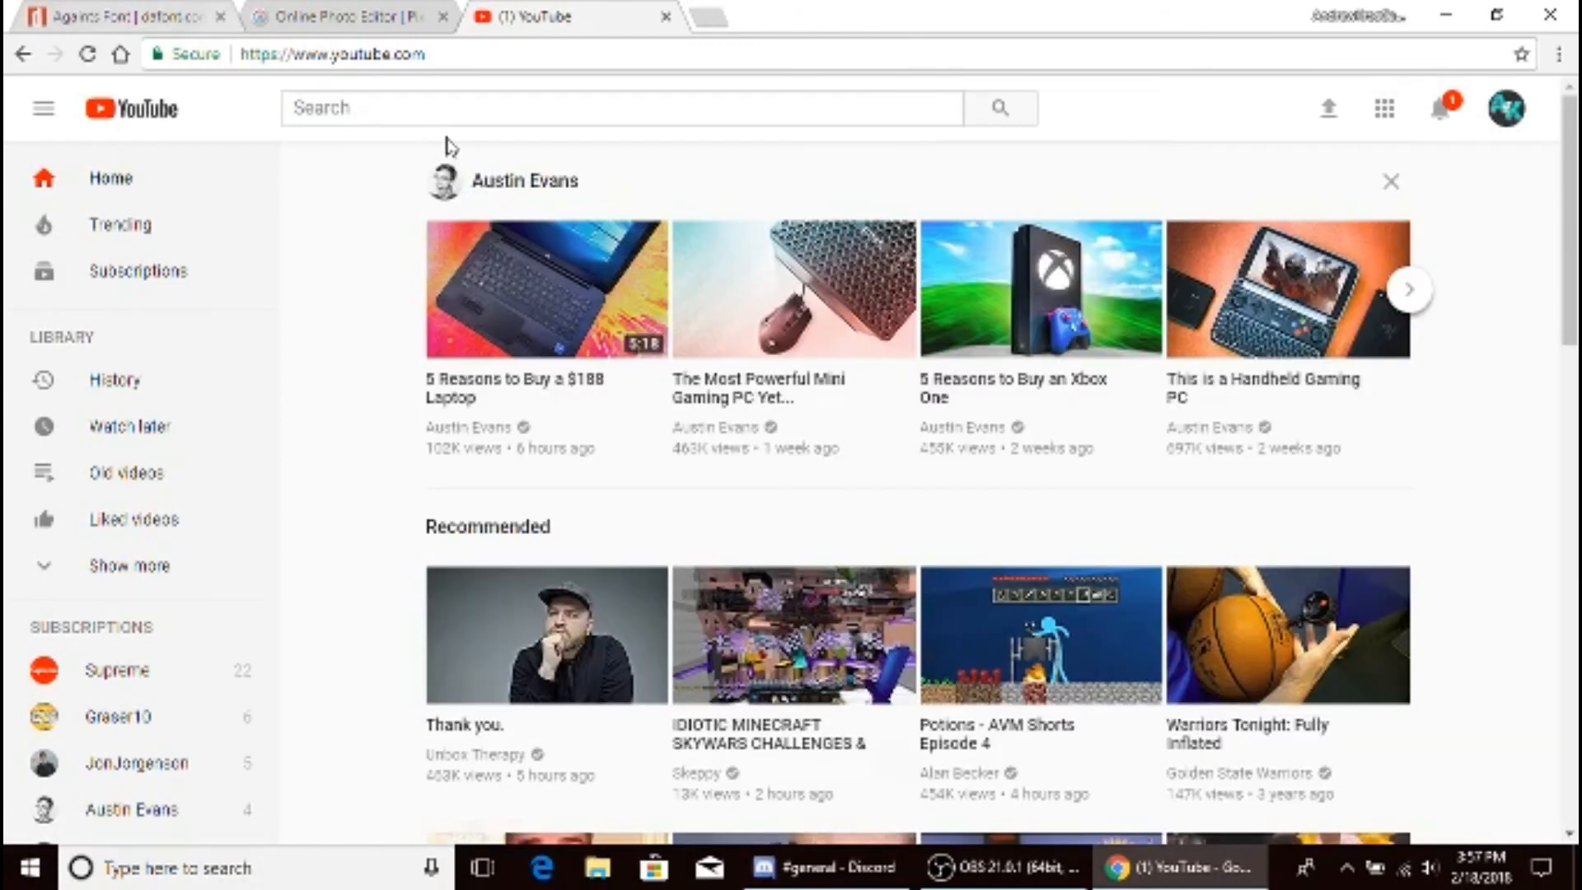
pyautogui.click(411, 15)
pyautogui.click(554, 12)
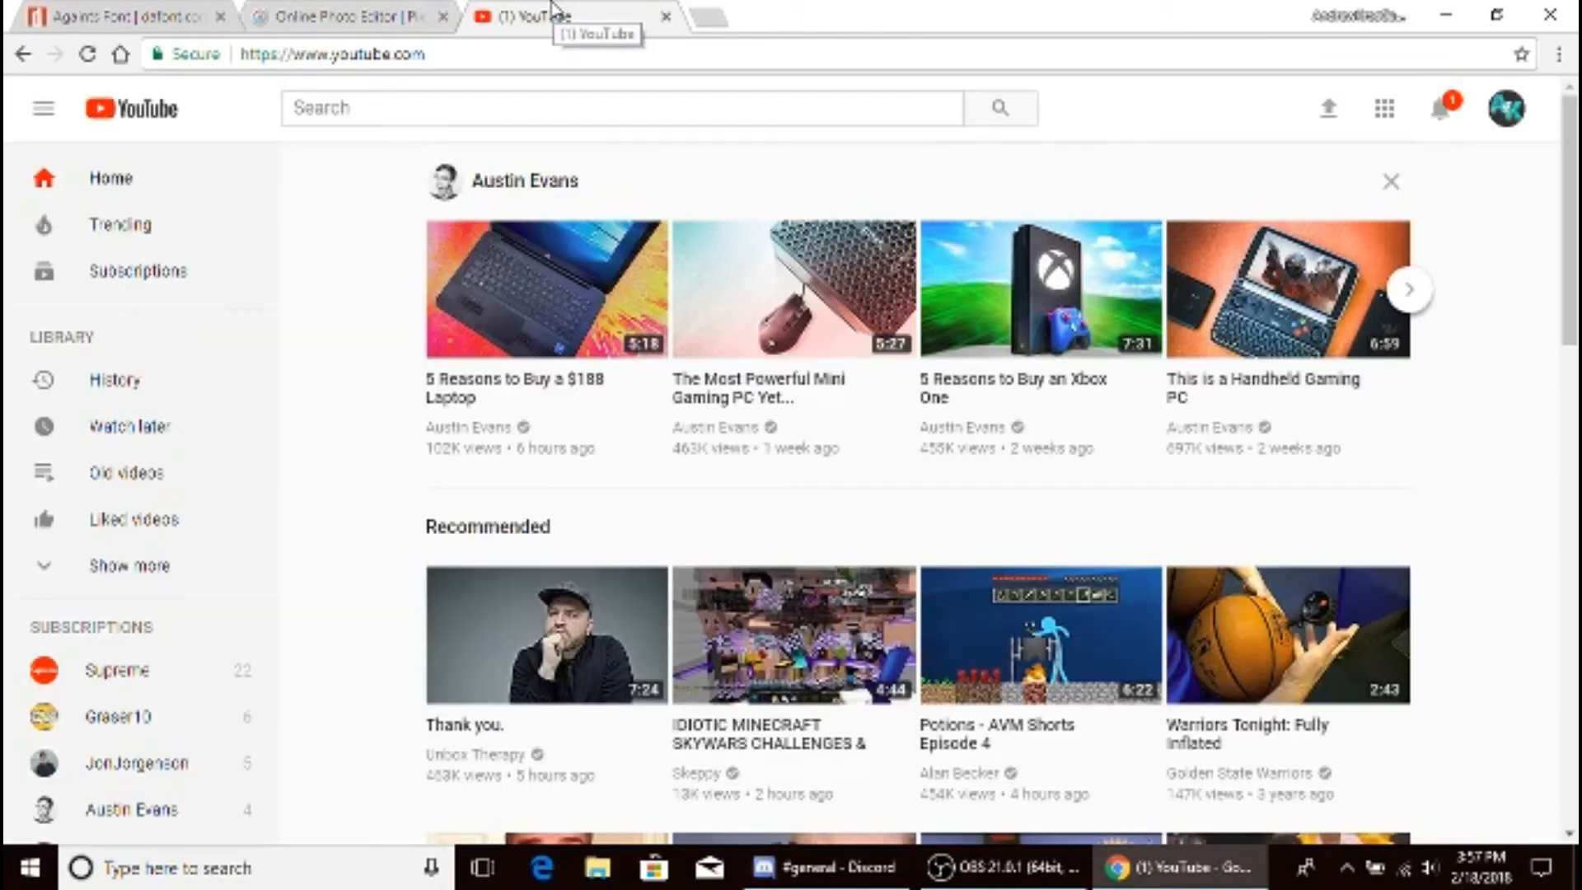
pyautogui.click(388, 13)
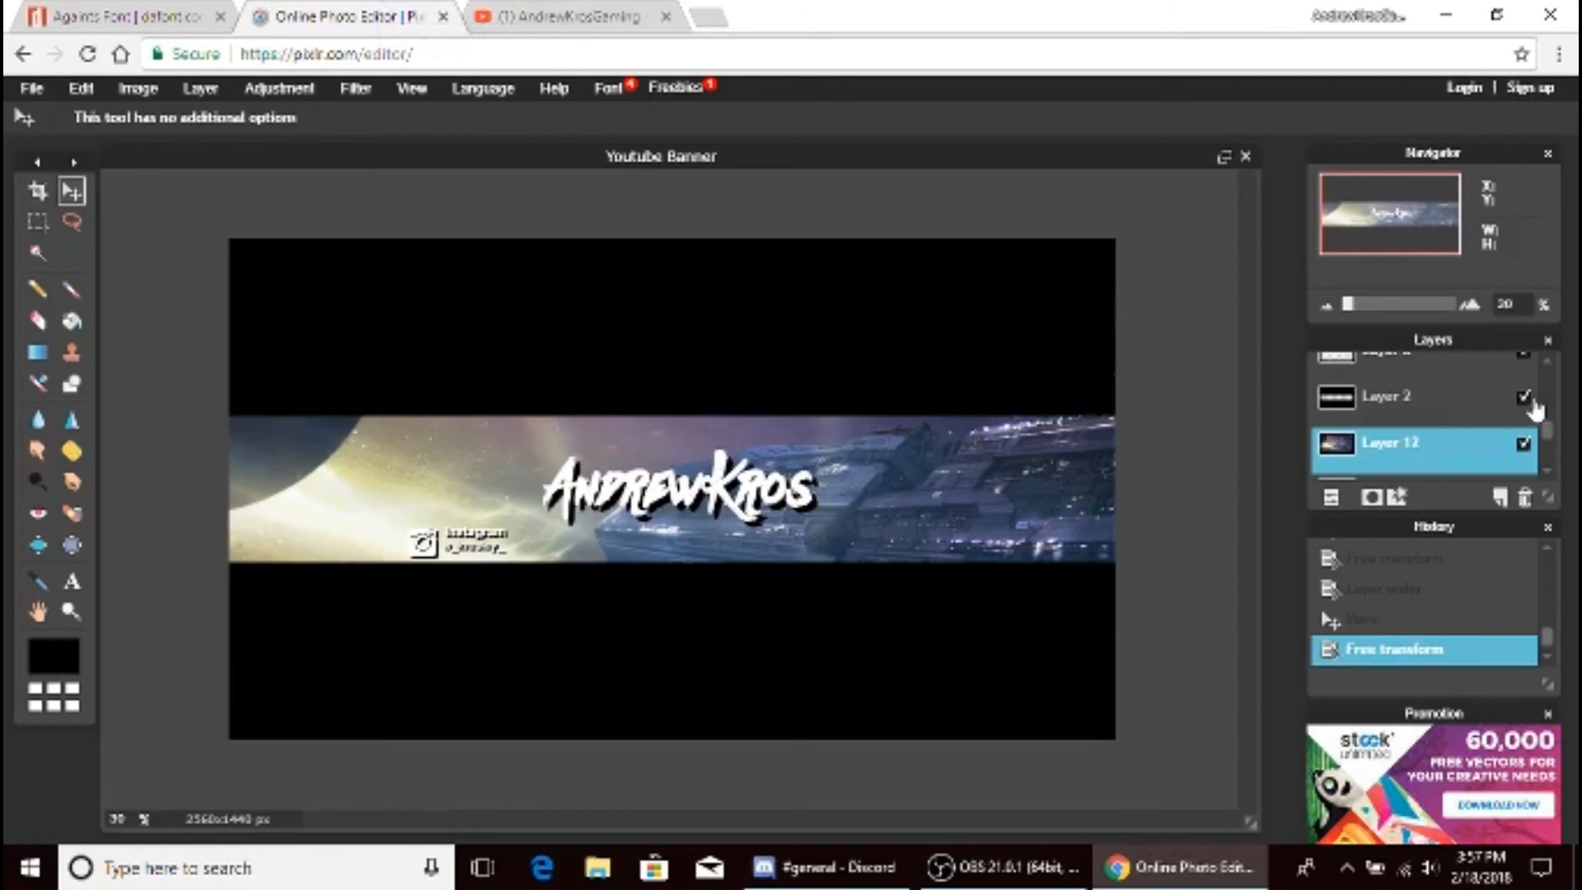
pyautogui.click(568, 12)
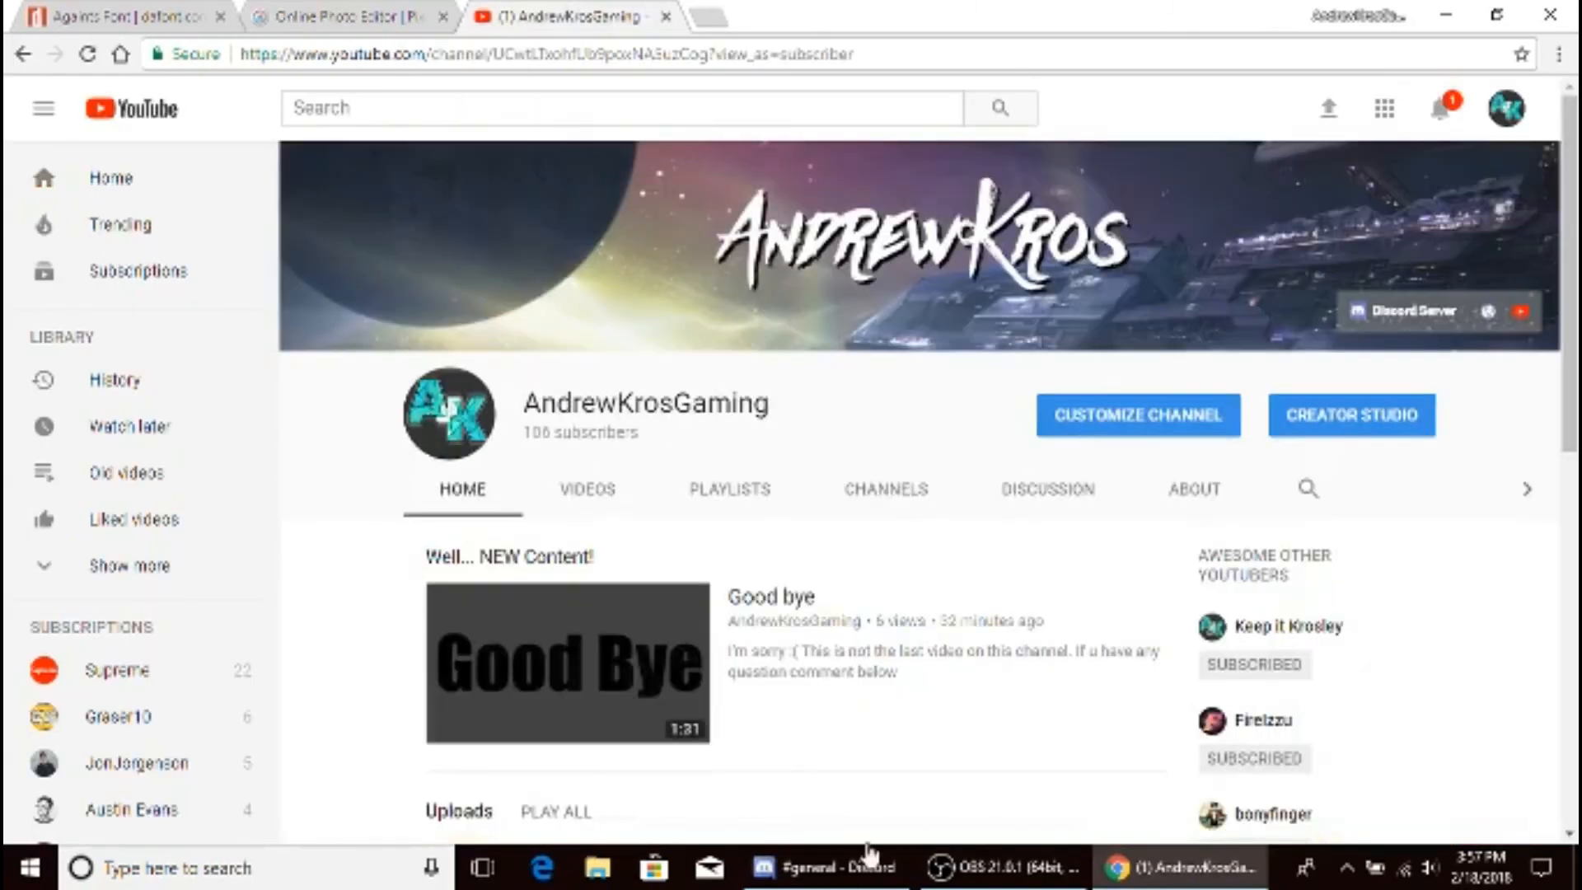
# - Find the saved Youtube Banner file in the Images folder, open it for viewing, and put the viewer and folder away
pyautogui.press('super+e')
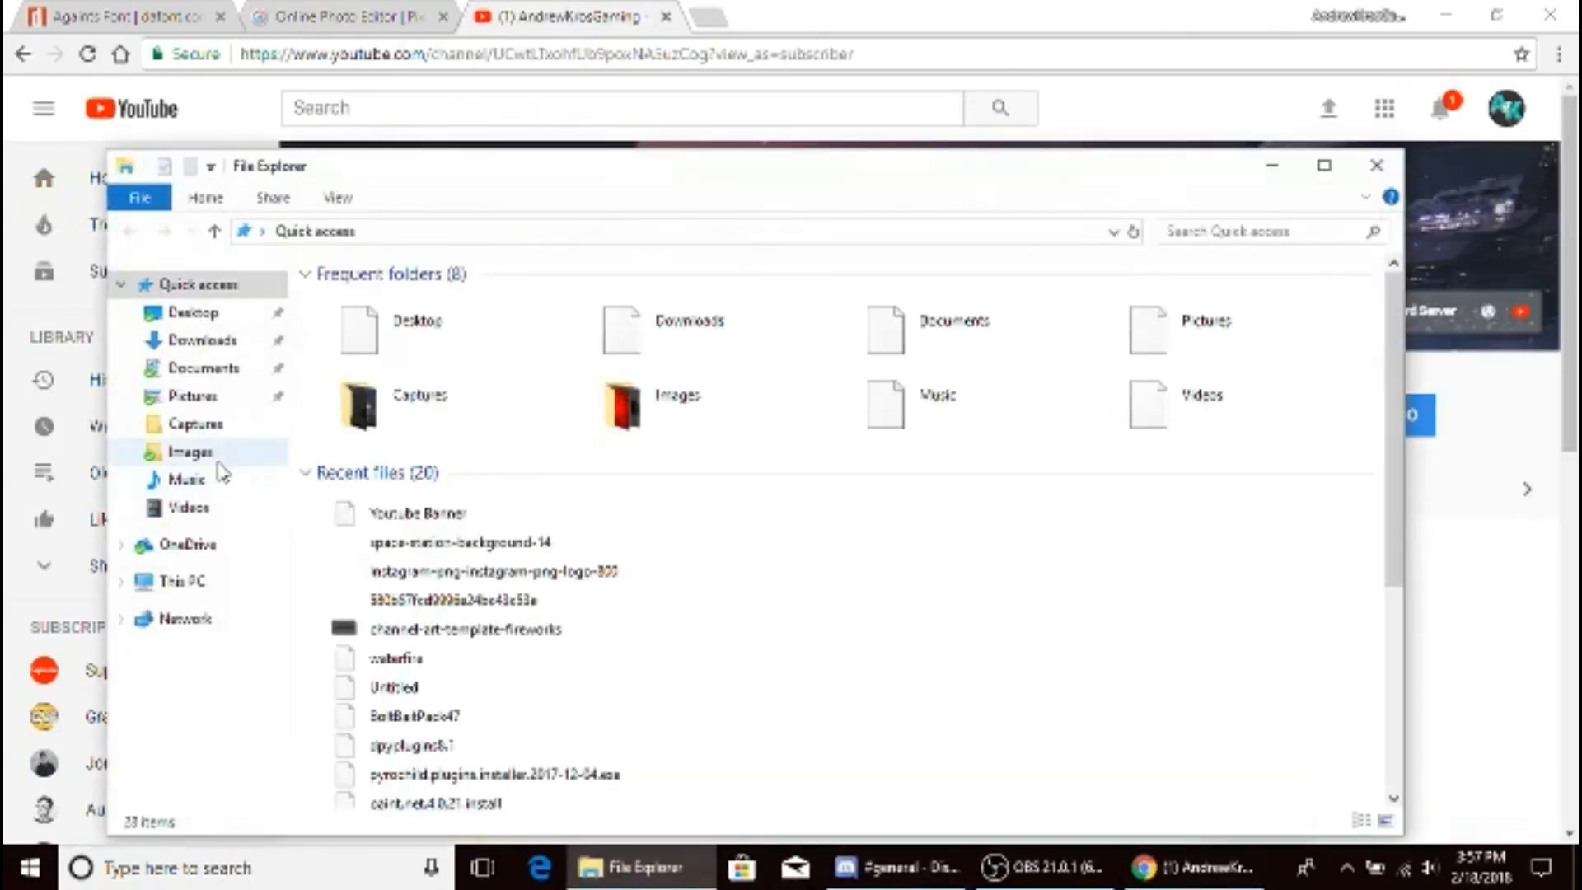
pyautogui.click(198, 453)
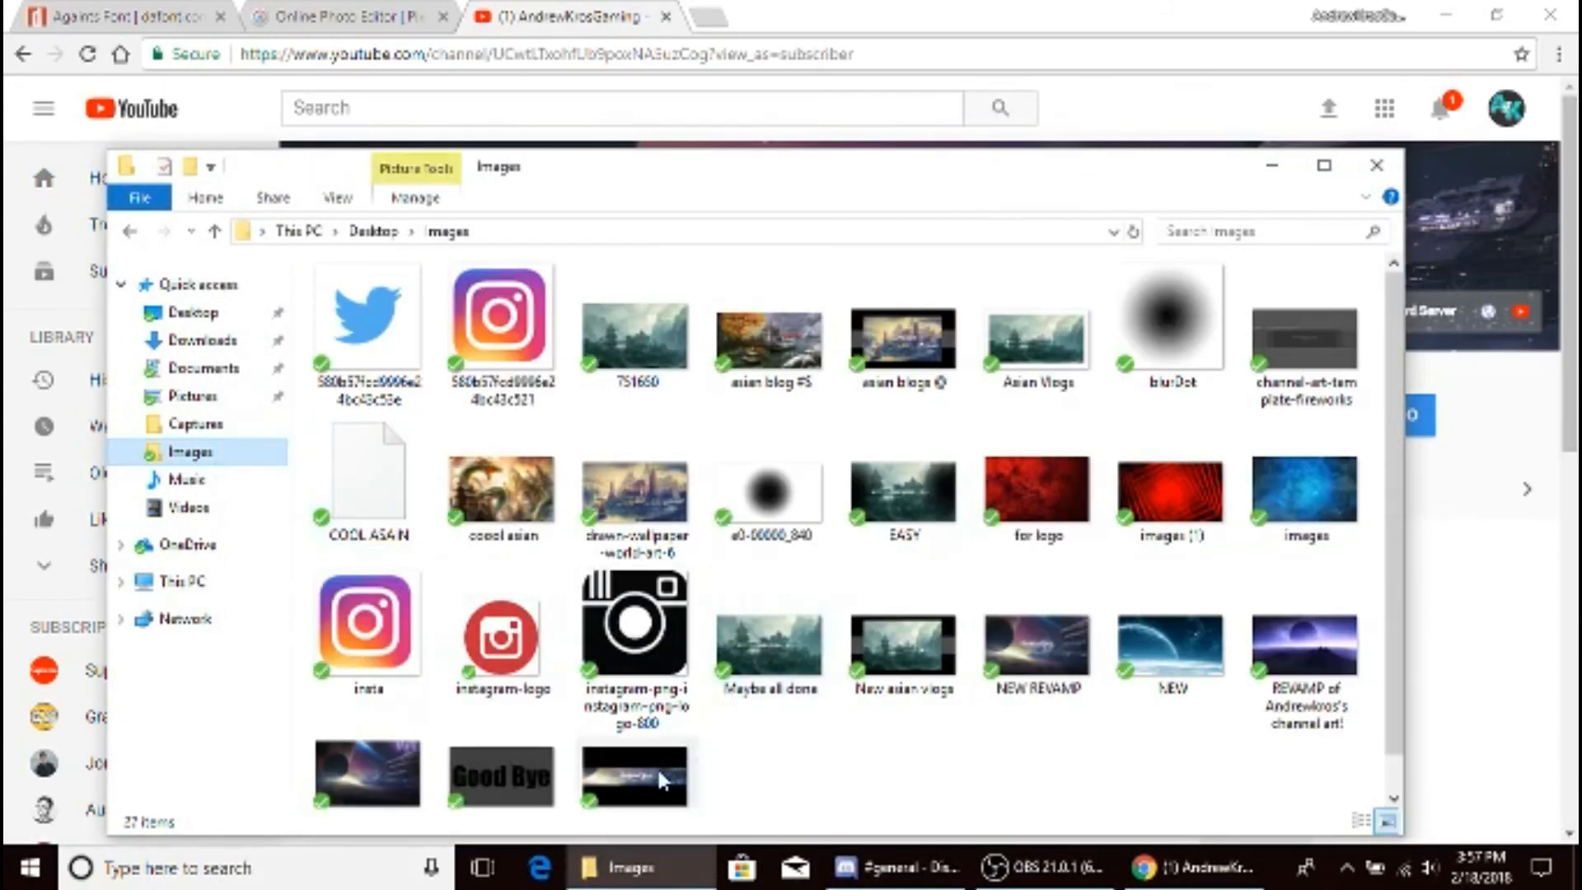
pyautogui.doubleClick(657, 771)
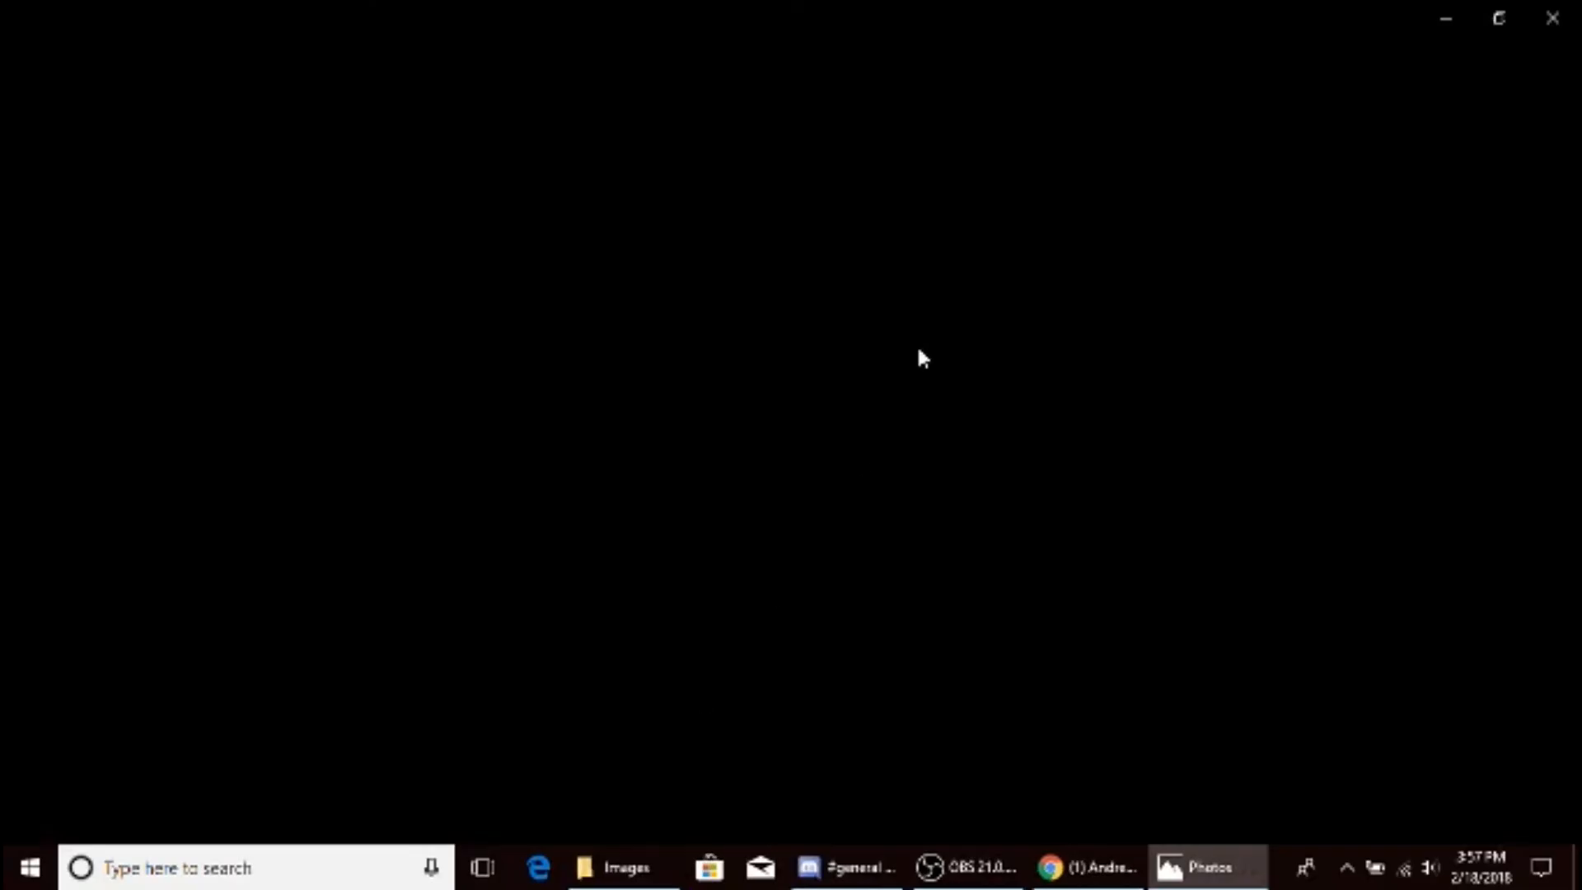
pyautogui.click(1552, 18)
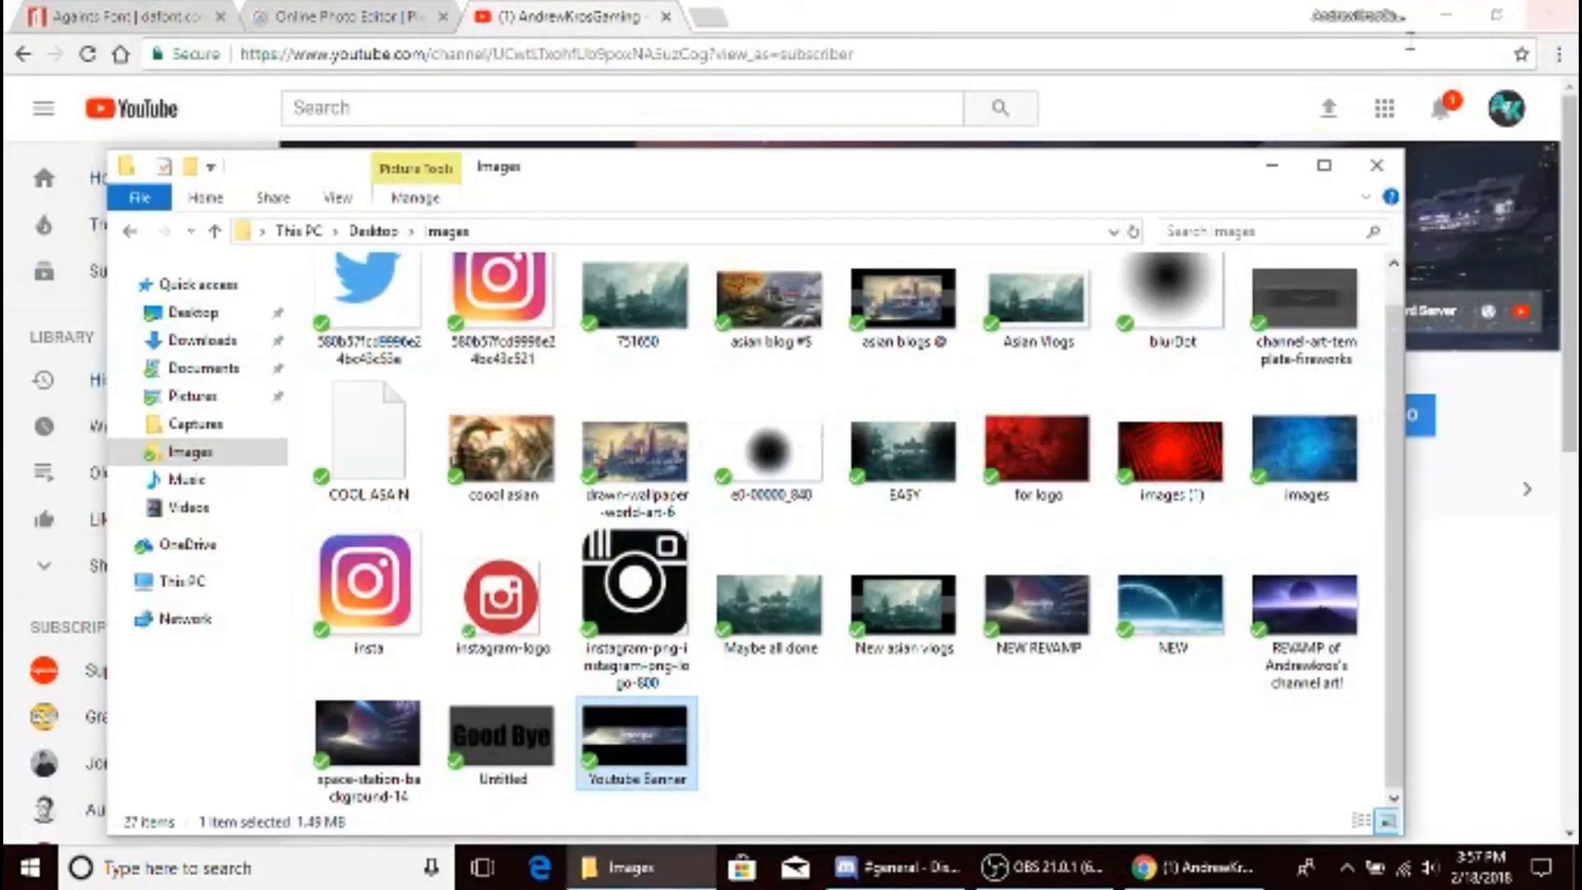
pyautogui.click(1272, 169)
# - Return to the Pixlr editor and delete Layer 2, the layer with the black bars
pyautogui.click(365, 28)
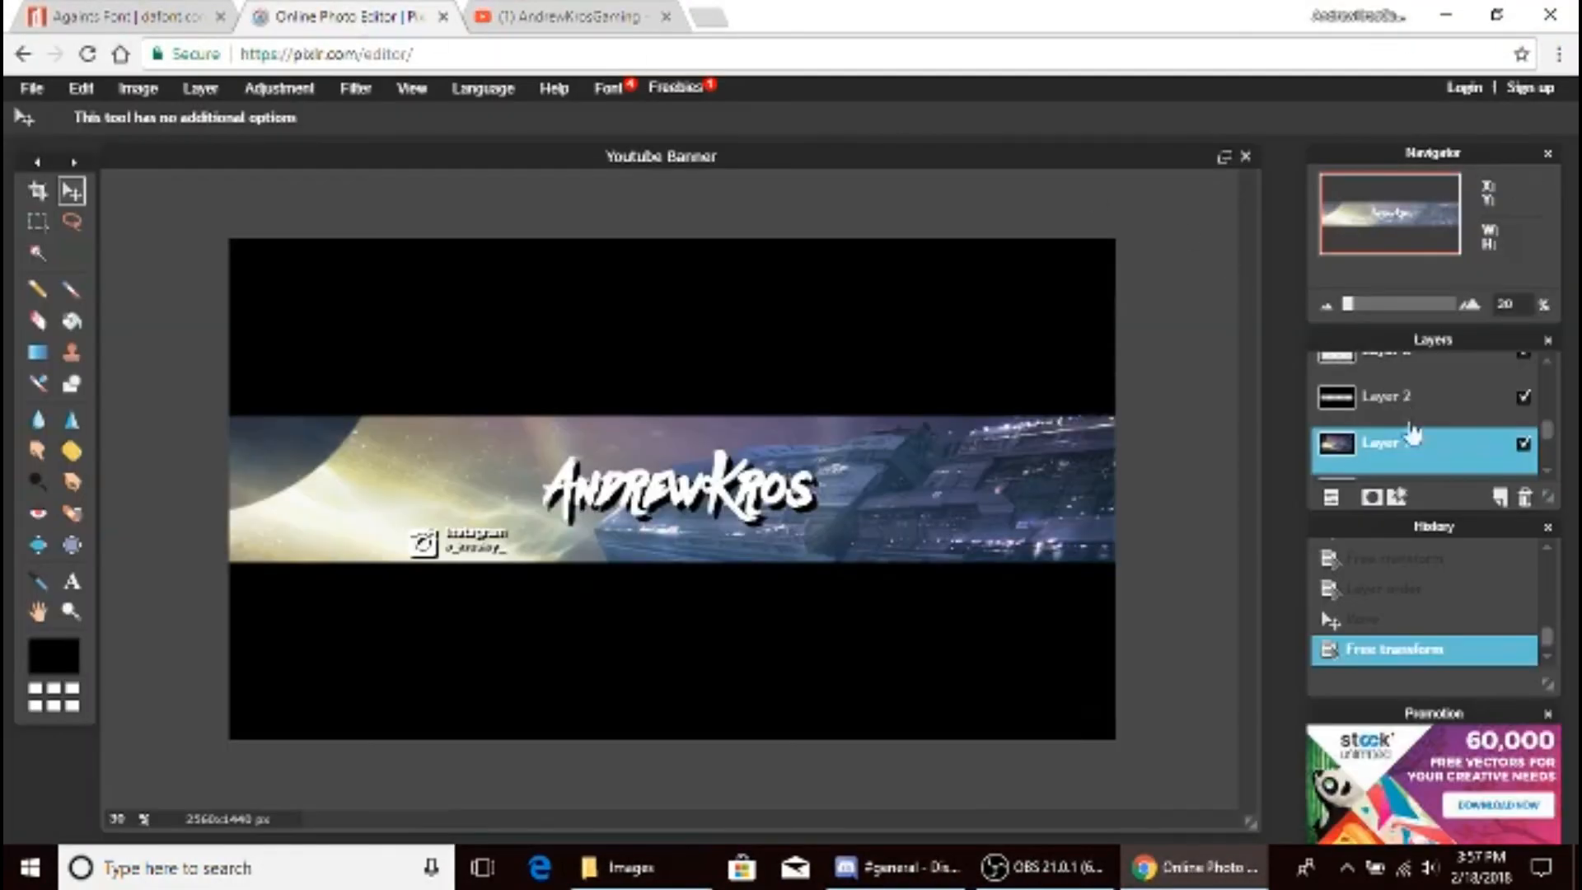
pyautogui.click(1507, 402)
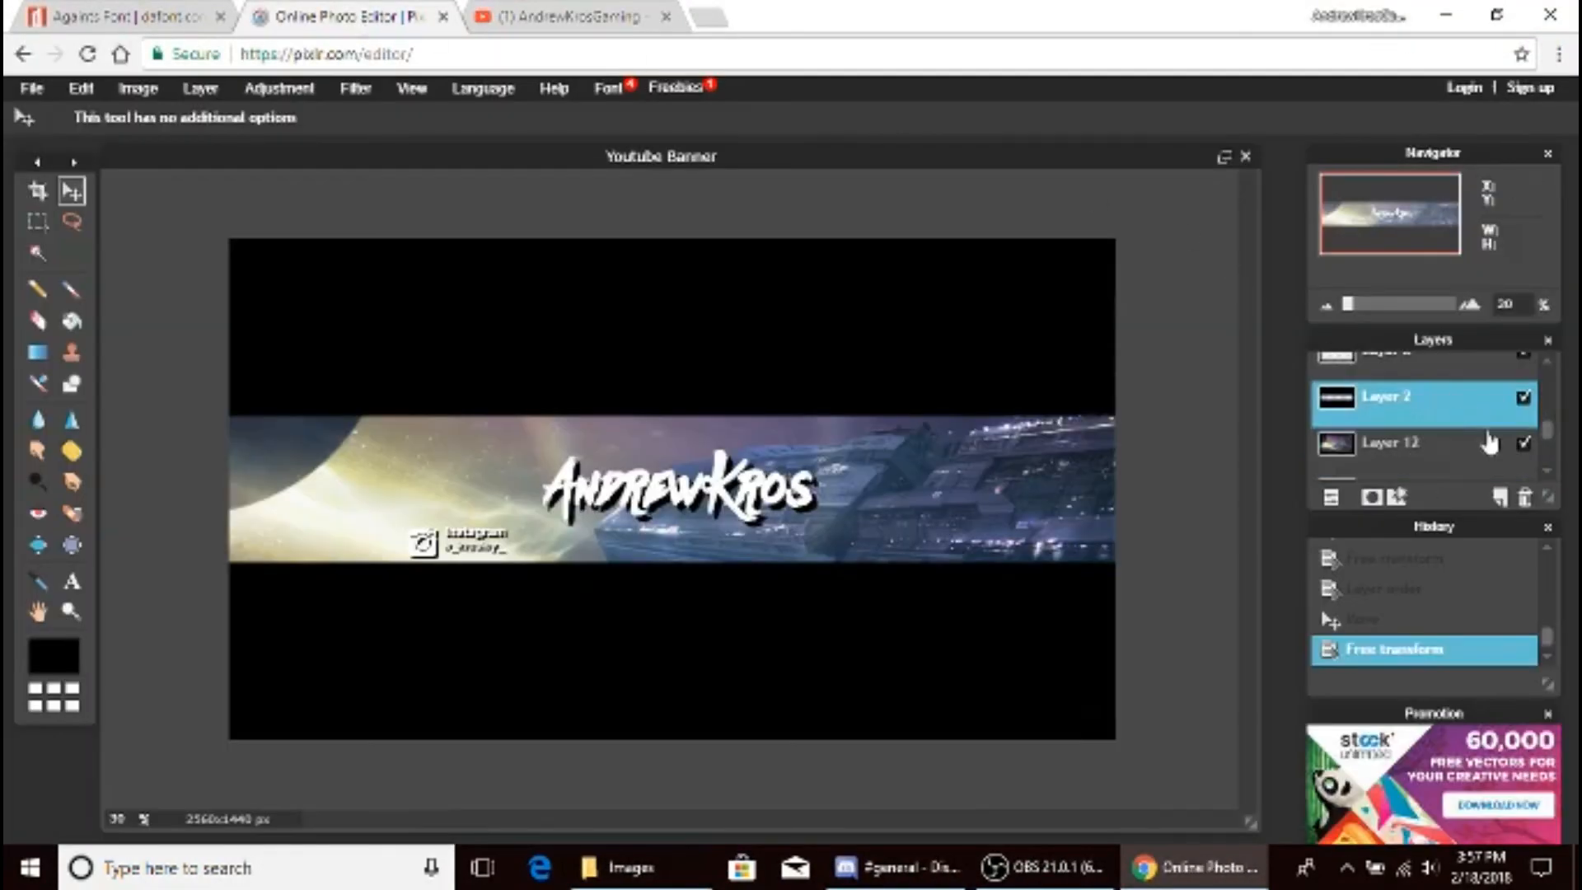
pyautogui.click(1525, 498)
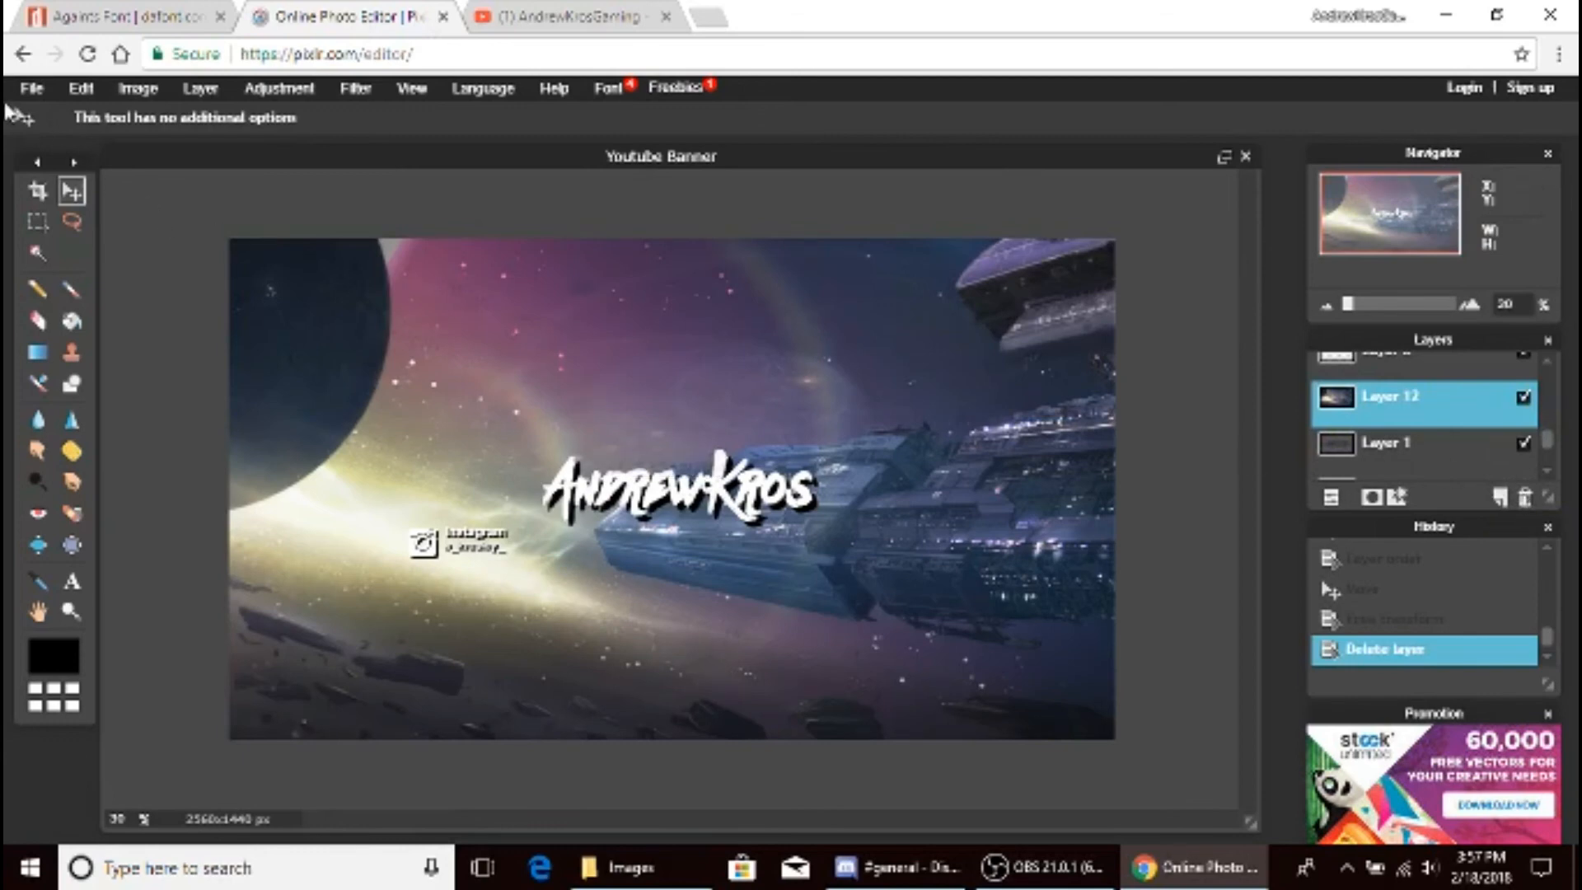
# - Save the banner without bars as a full-quality PNG named Youtube Banner in the Images folder, replacing the existing file
pyautogui.click(32, 88)
pyautogui.click(121, 206)
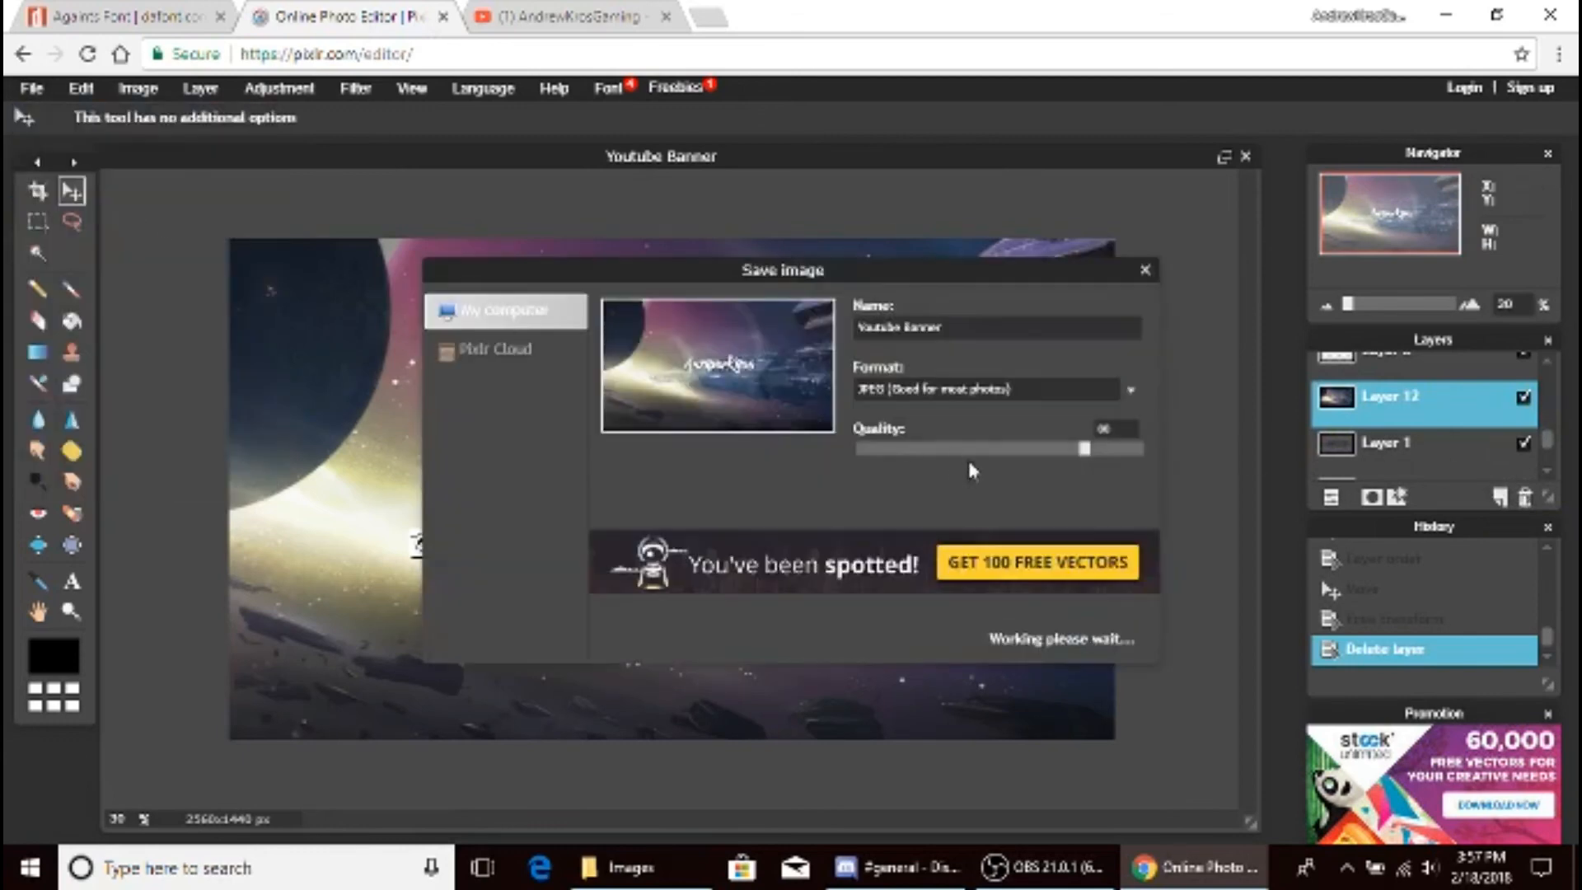
pyautogui.click(1124, 388)
pyautogui.click(1088, 441)
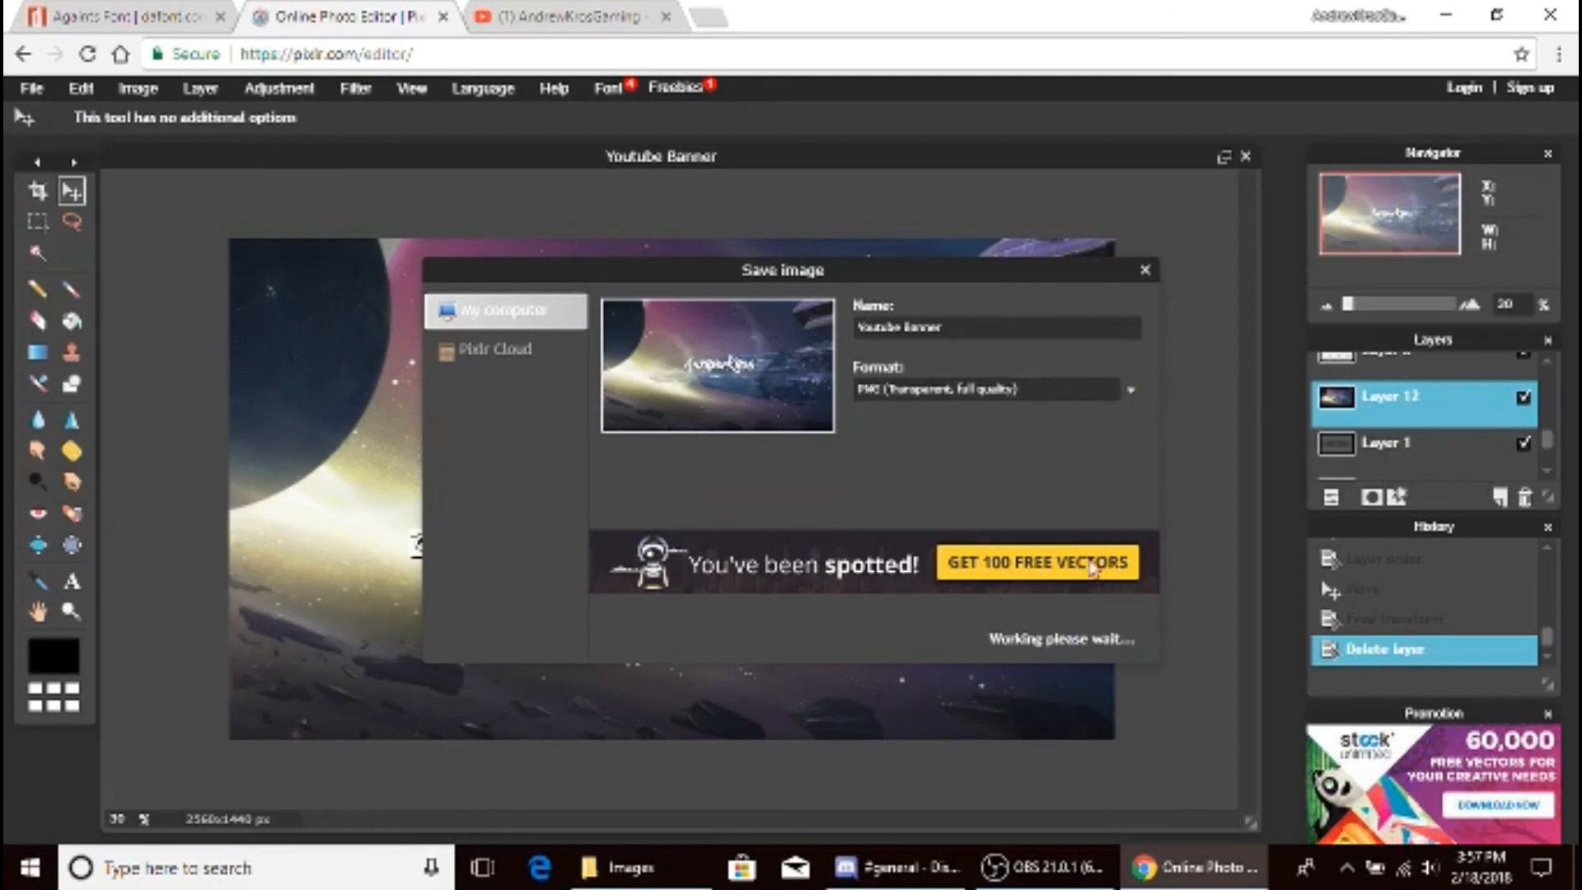
pyautogui.click(1108, 640)
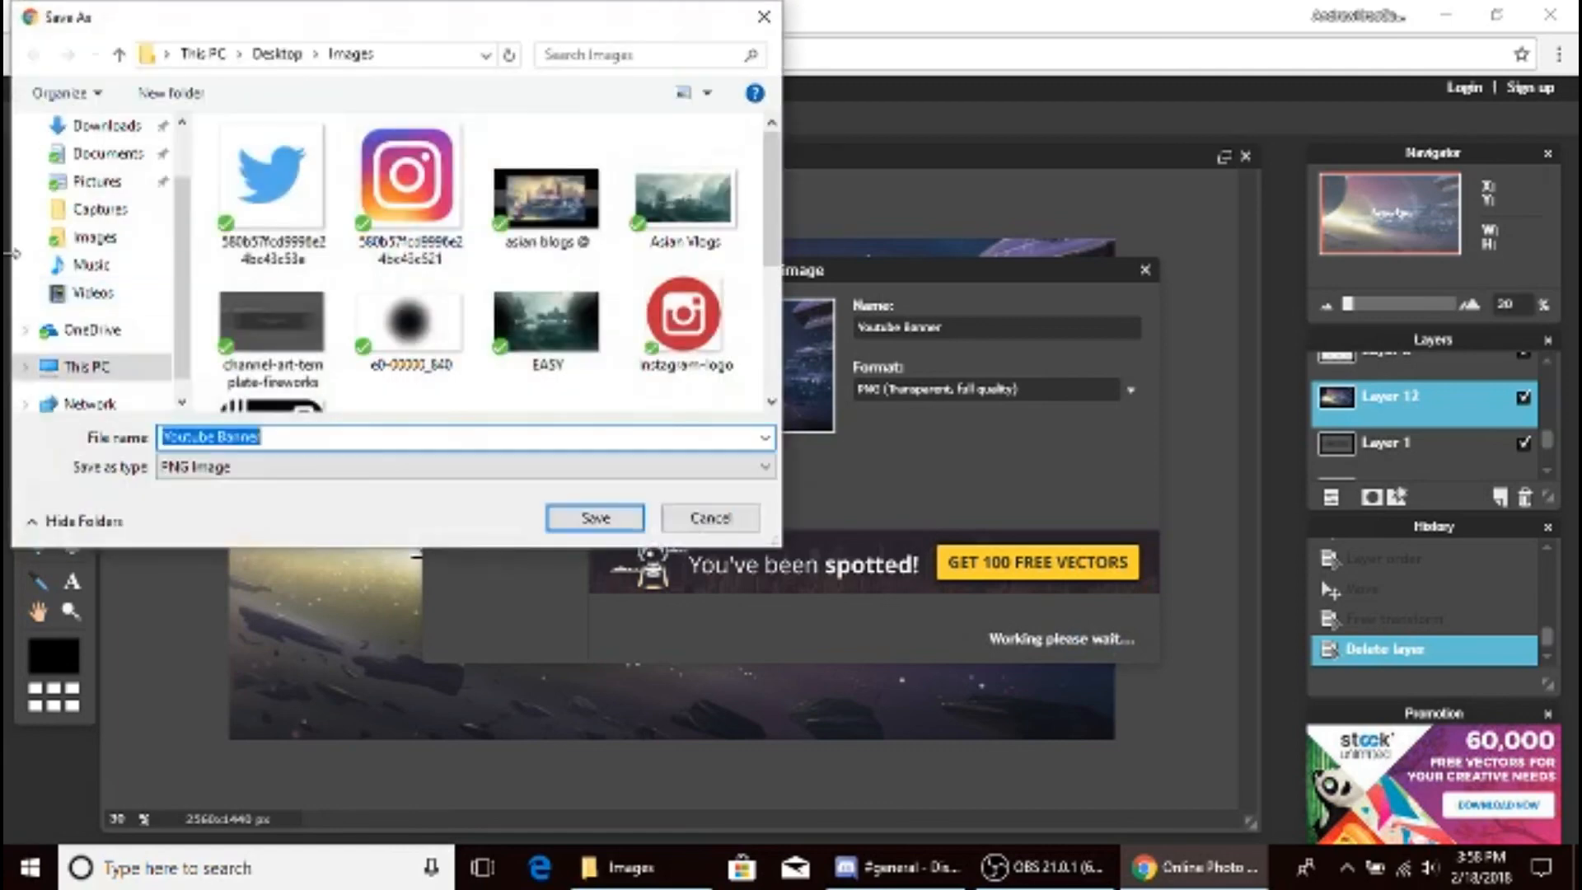
pyautogui.click(98, 237)
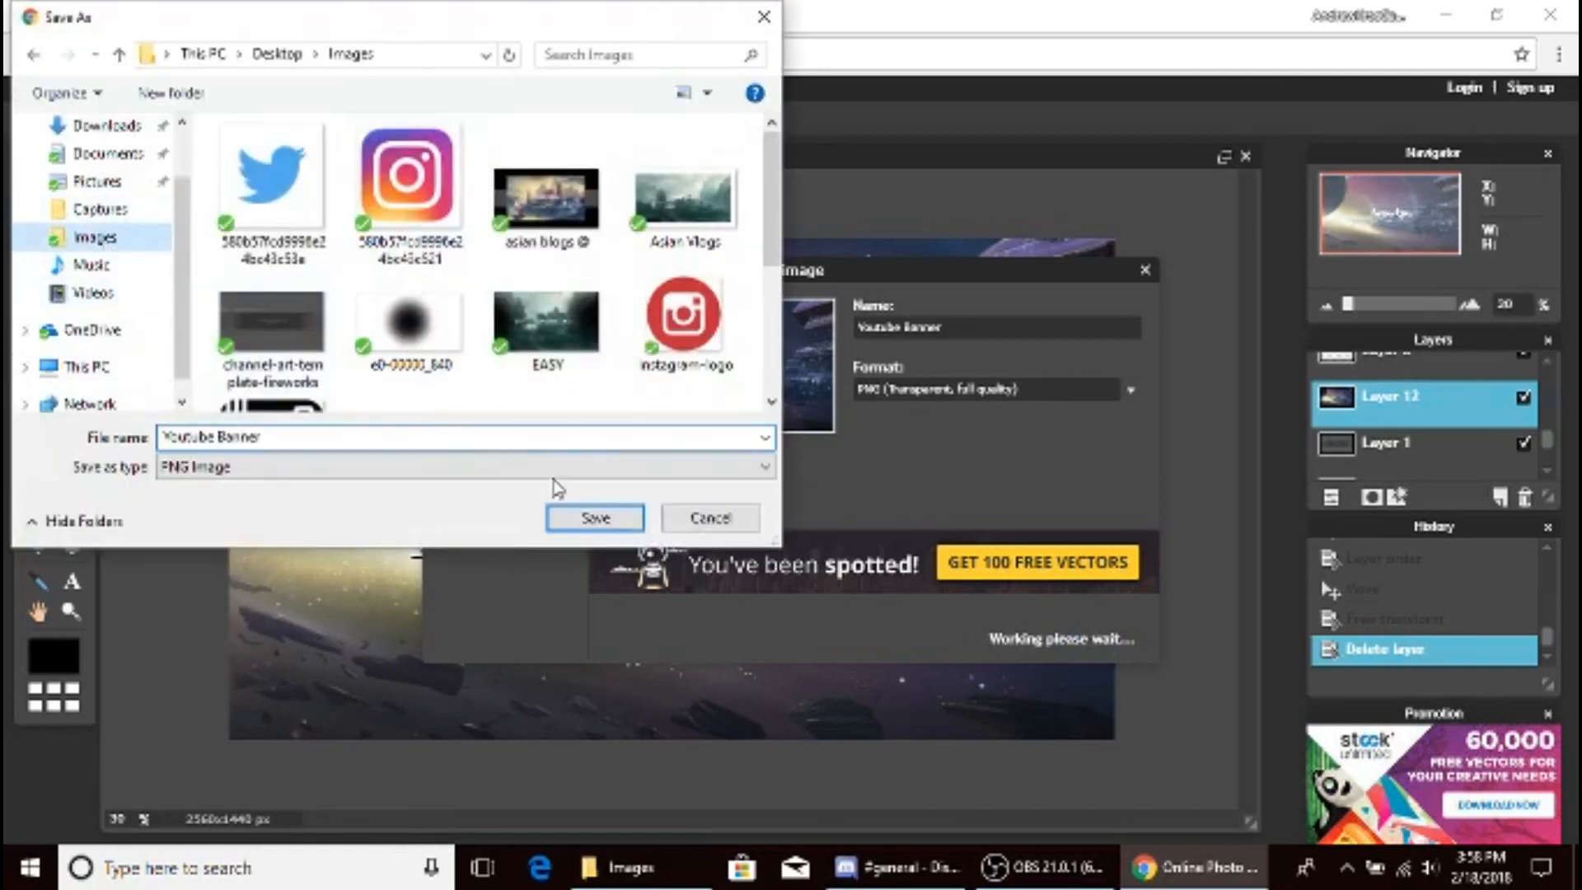
pyautogui.click(595, 517)
pyautogui.click(855, 439)
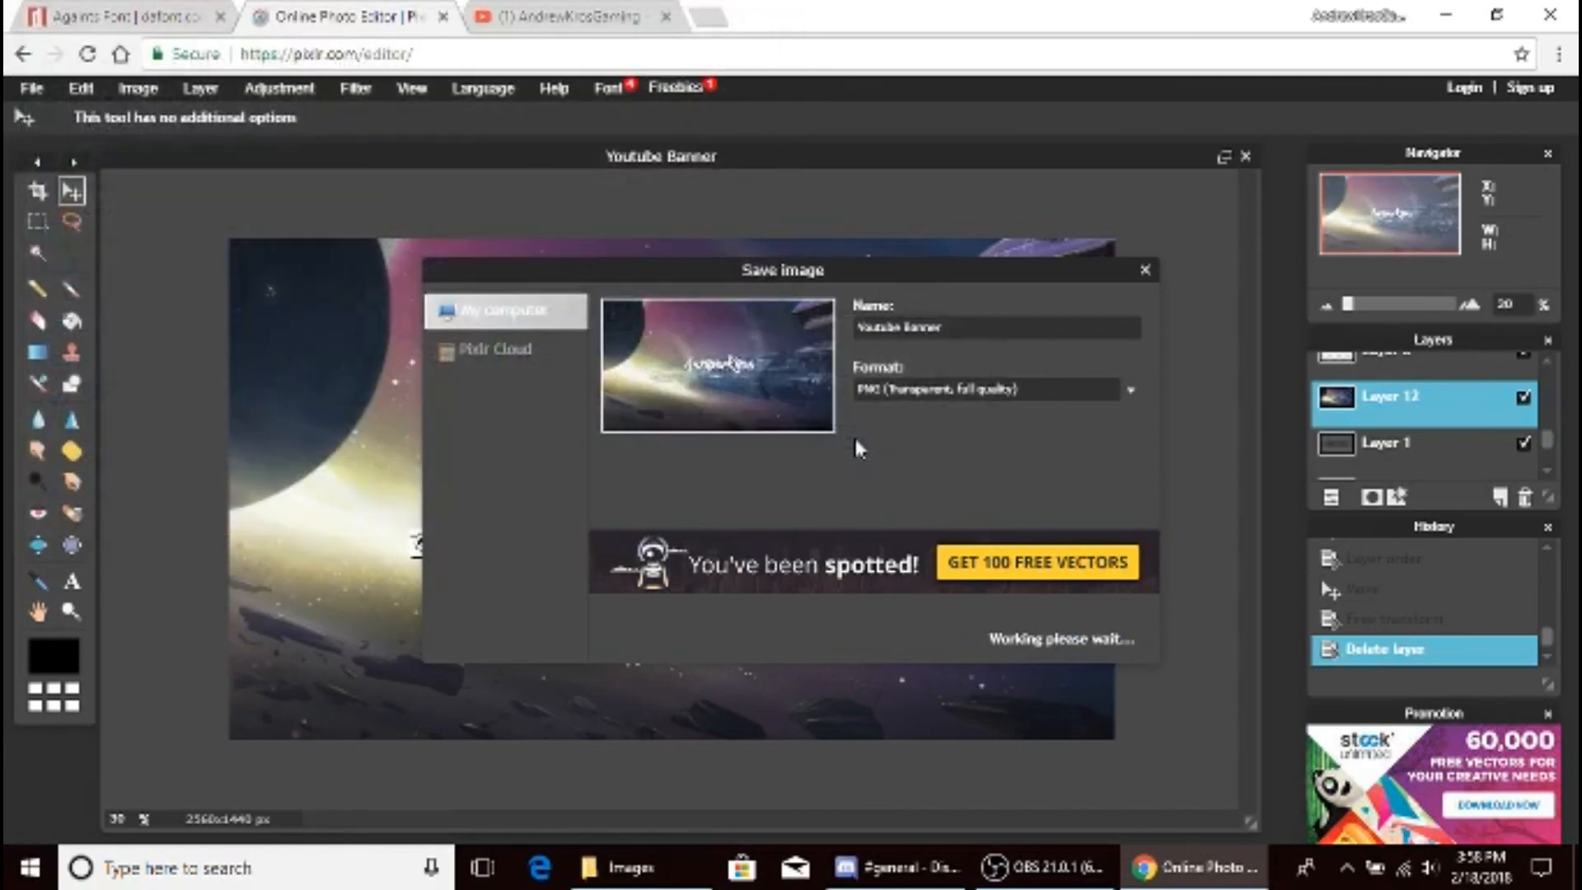
# - Return to the YouTube channel page and upload Youtube Banner from the Images folder as the new channel art
pyautogui.hotkey('ctrl', 'Tab')
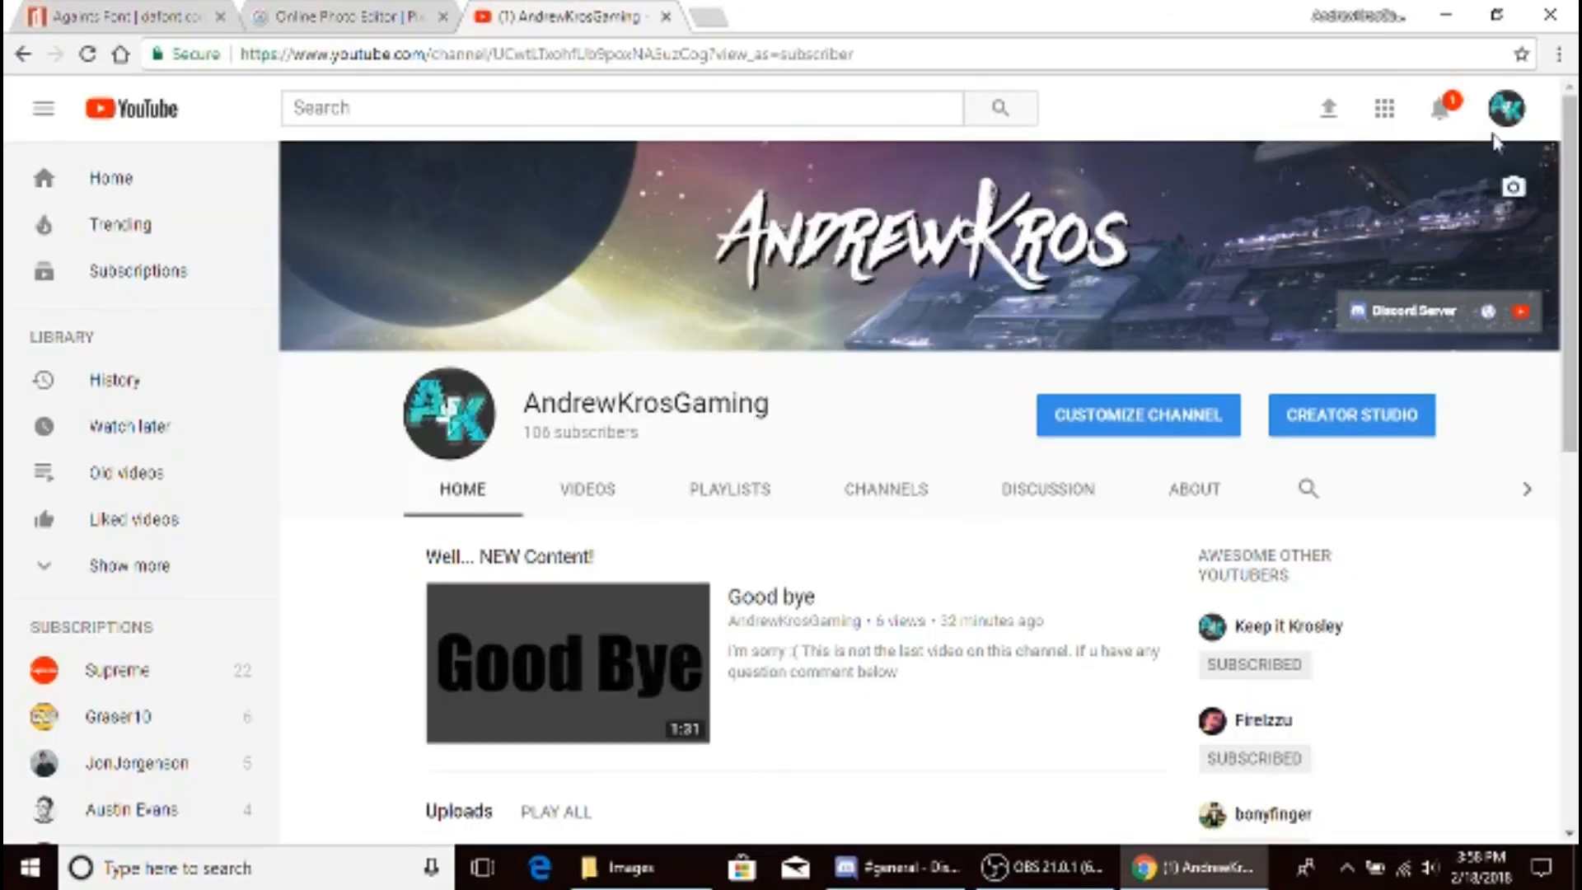
pyautogui.click(1509, 189)
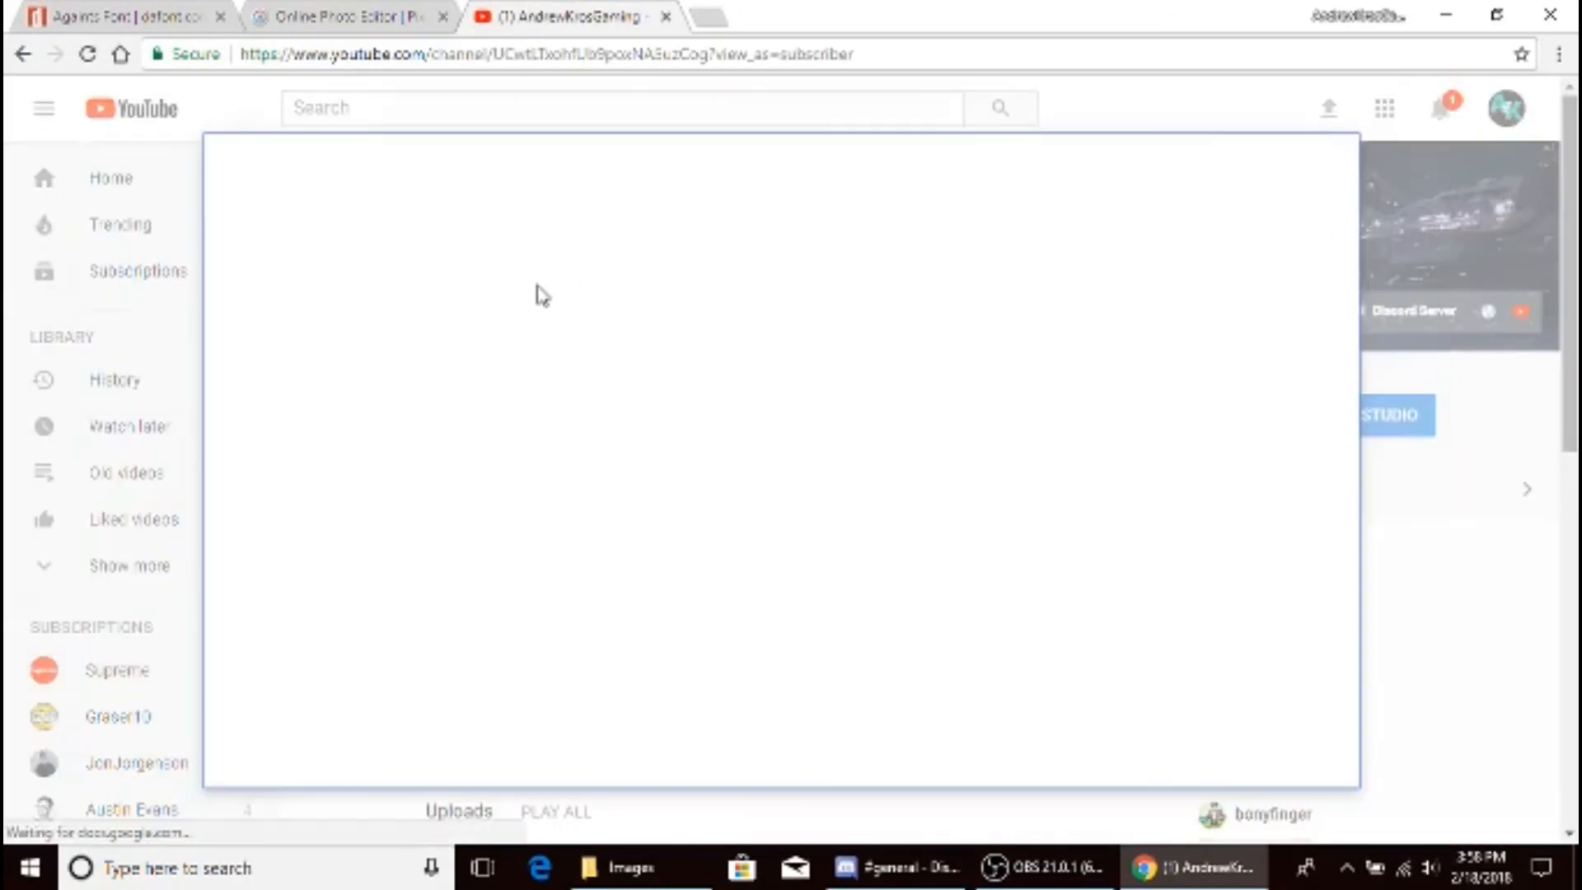
pyautogui.click(793, 527)
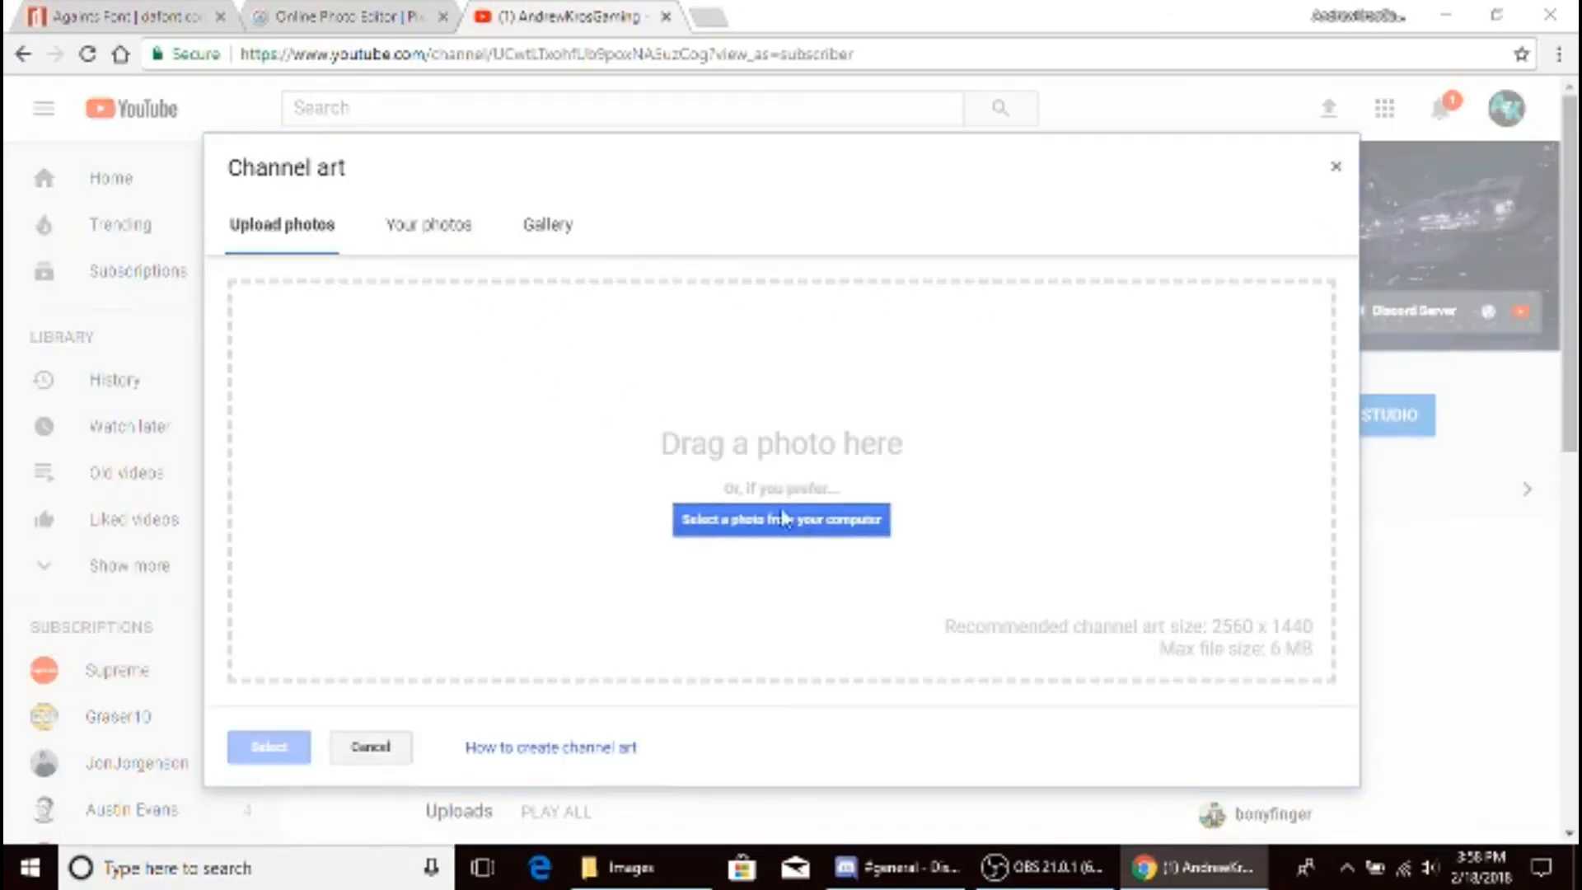
pyautogui.scroll(-5, 389, 358)
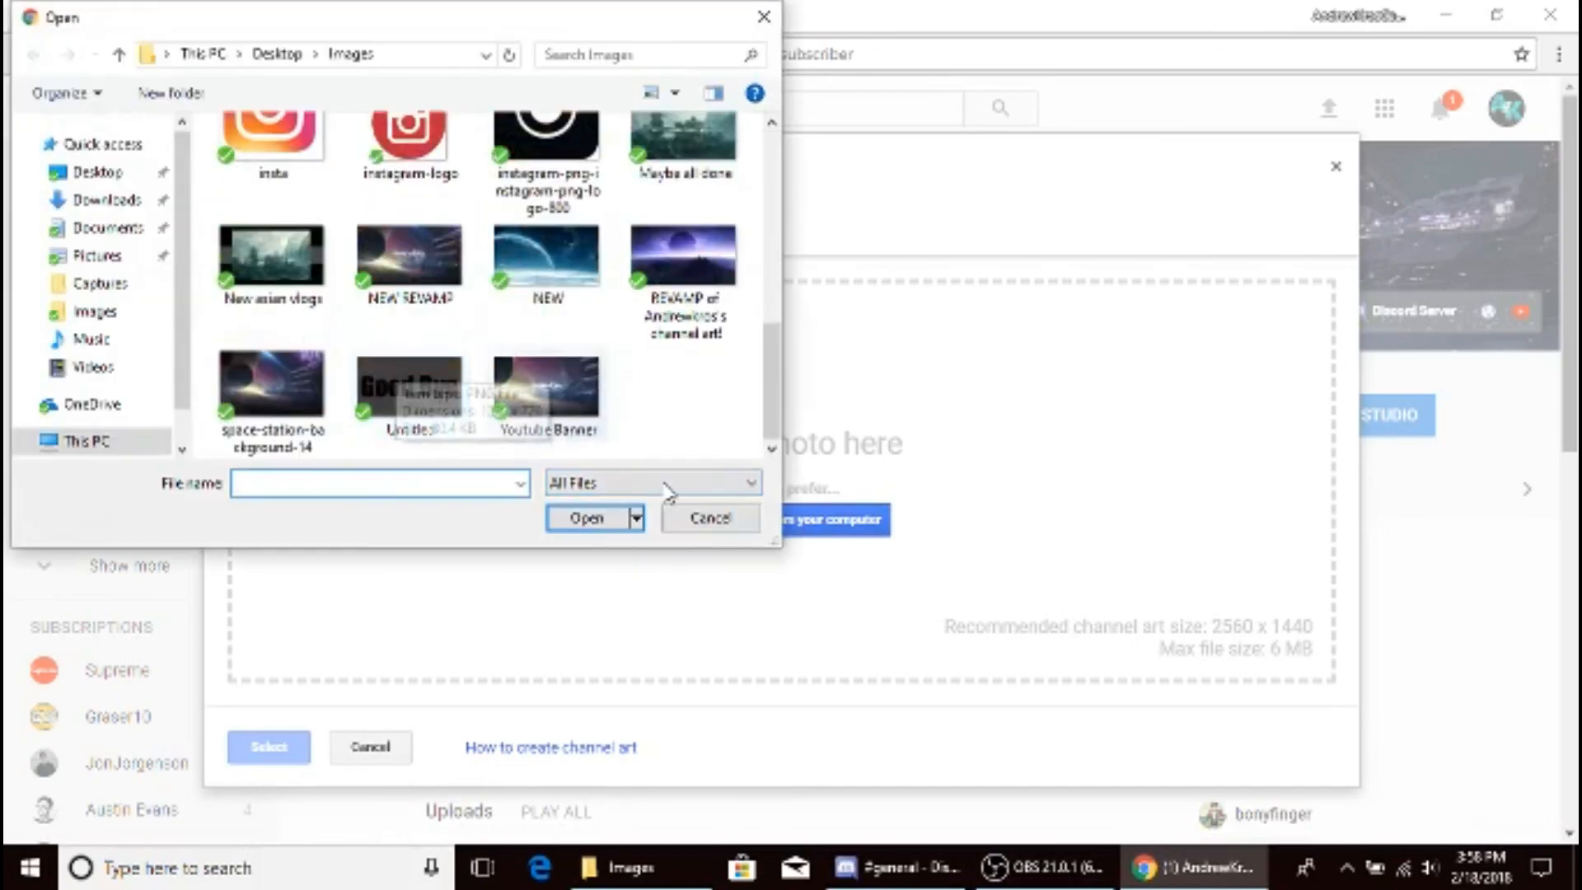
pyautogui.click(595, 435)
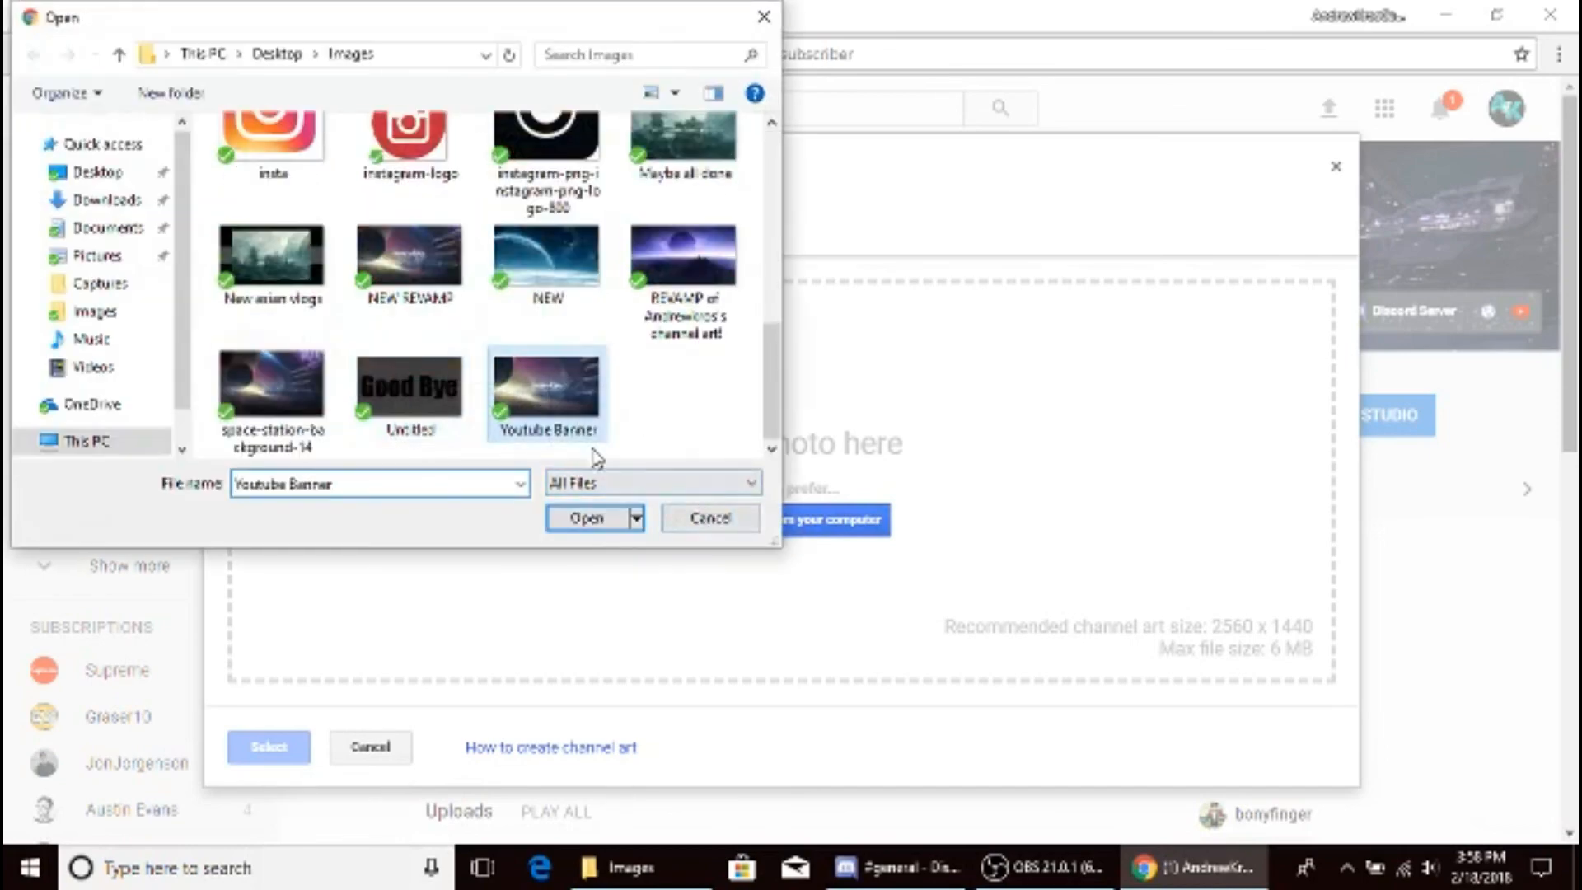
pyautogui.click(595, 519)
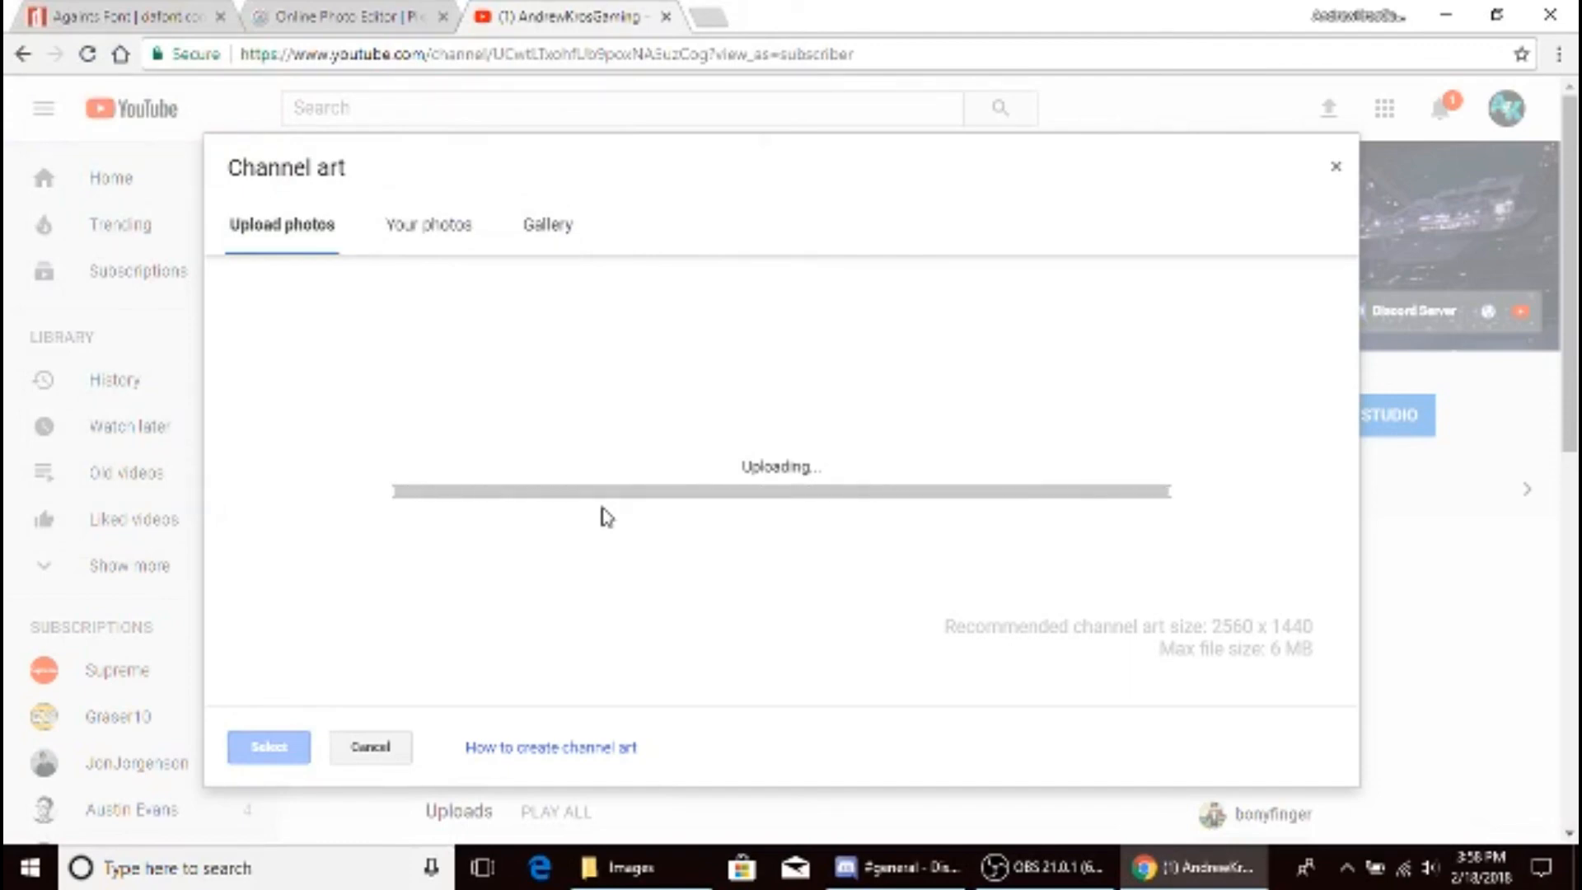
pyautogui.click(269, 746)
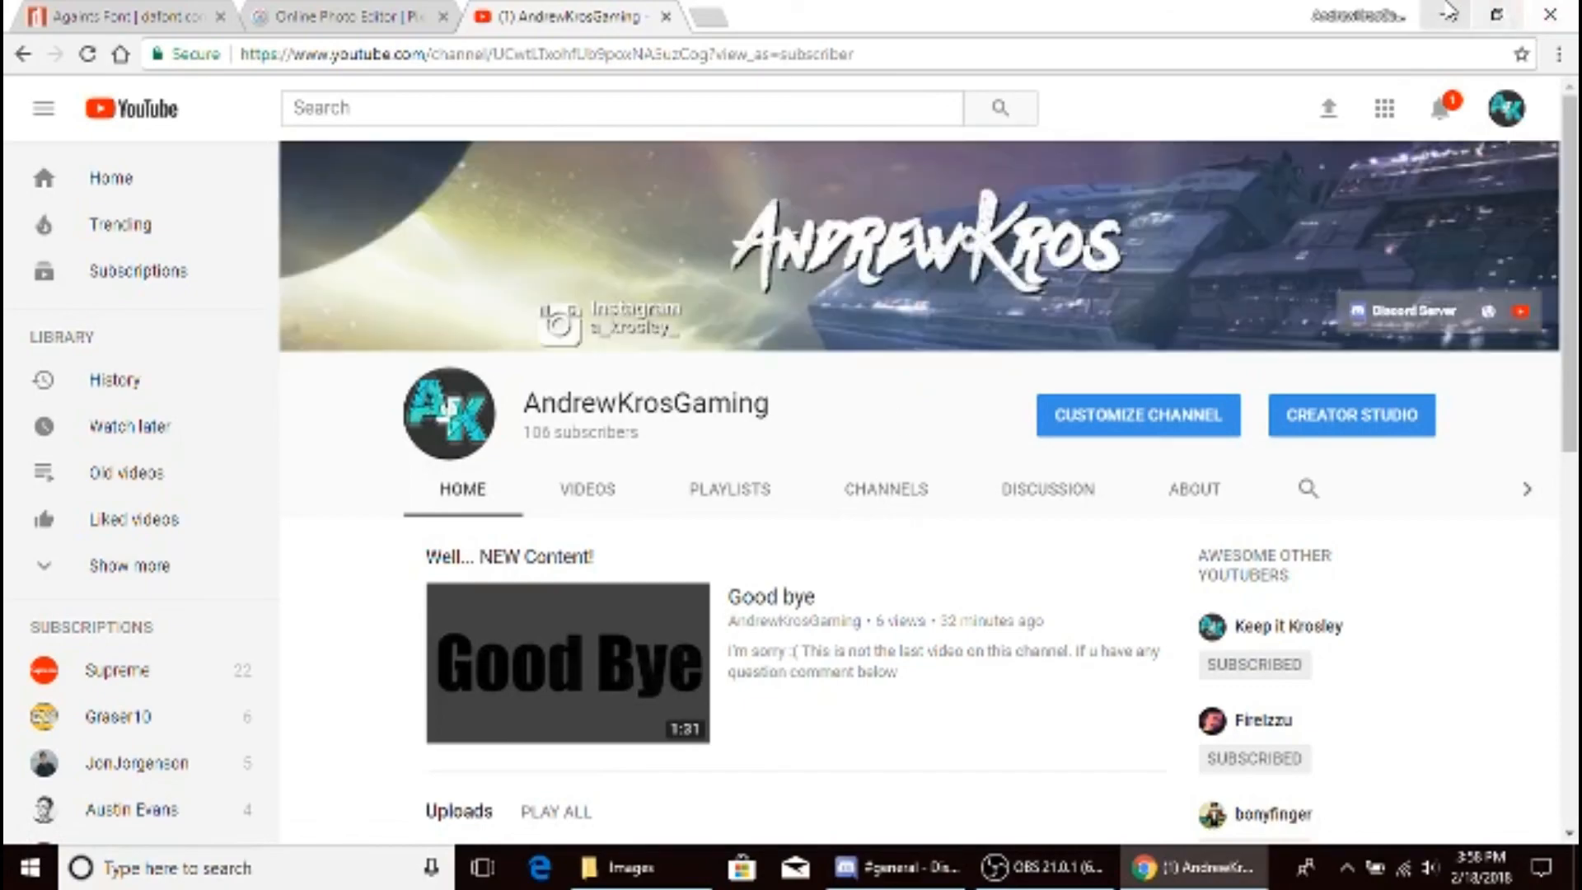
pyautogui.click(1445, 15)
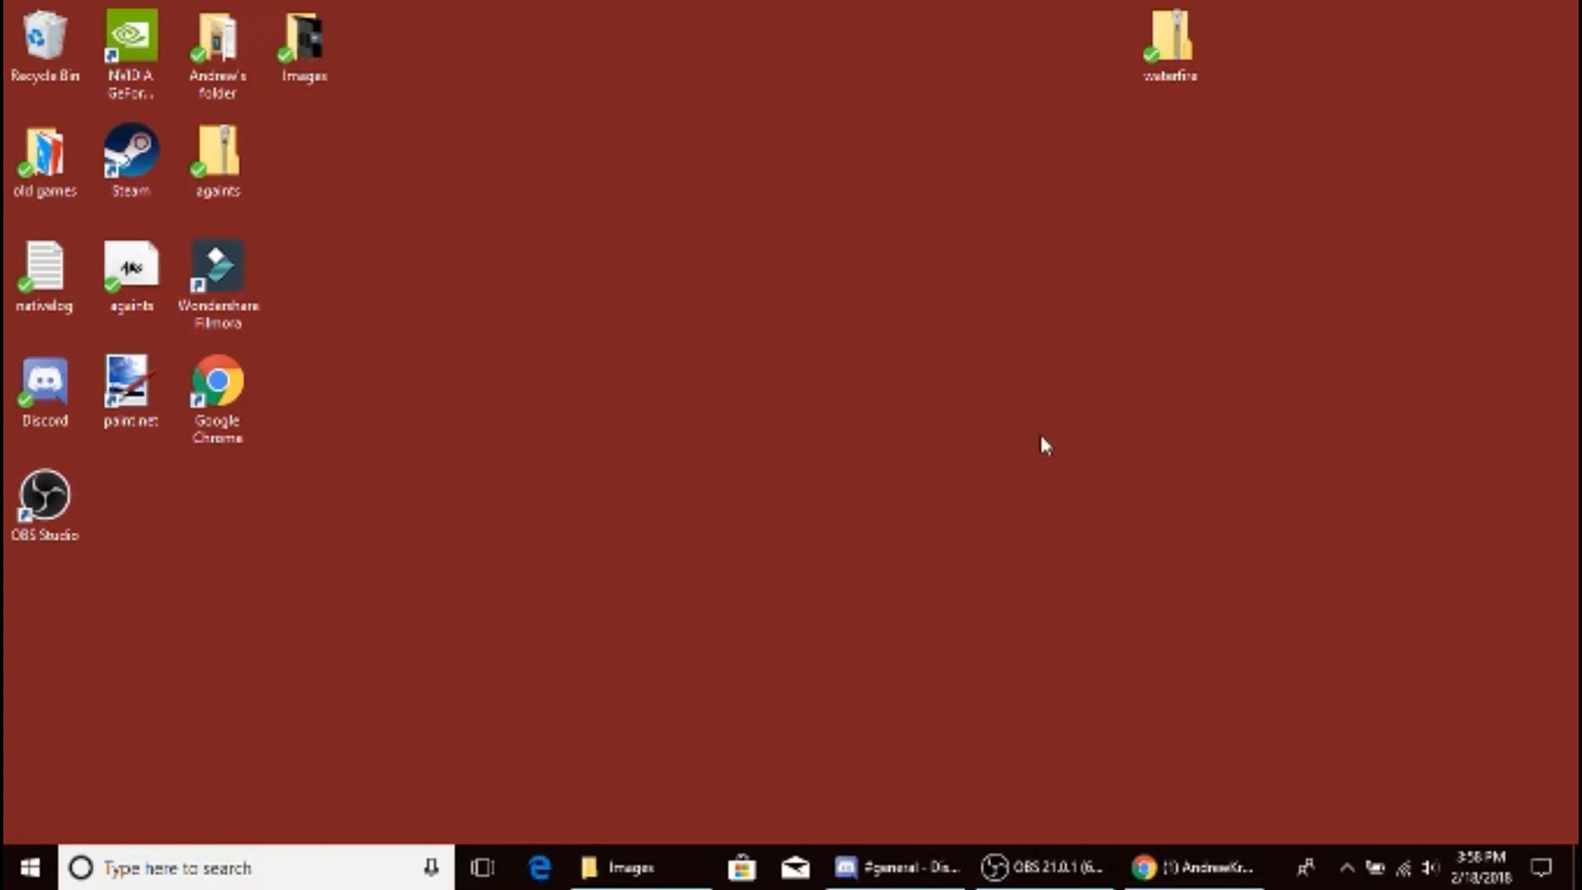
pyautogui.click(1042, 866)
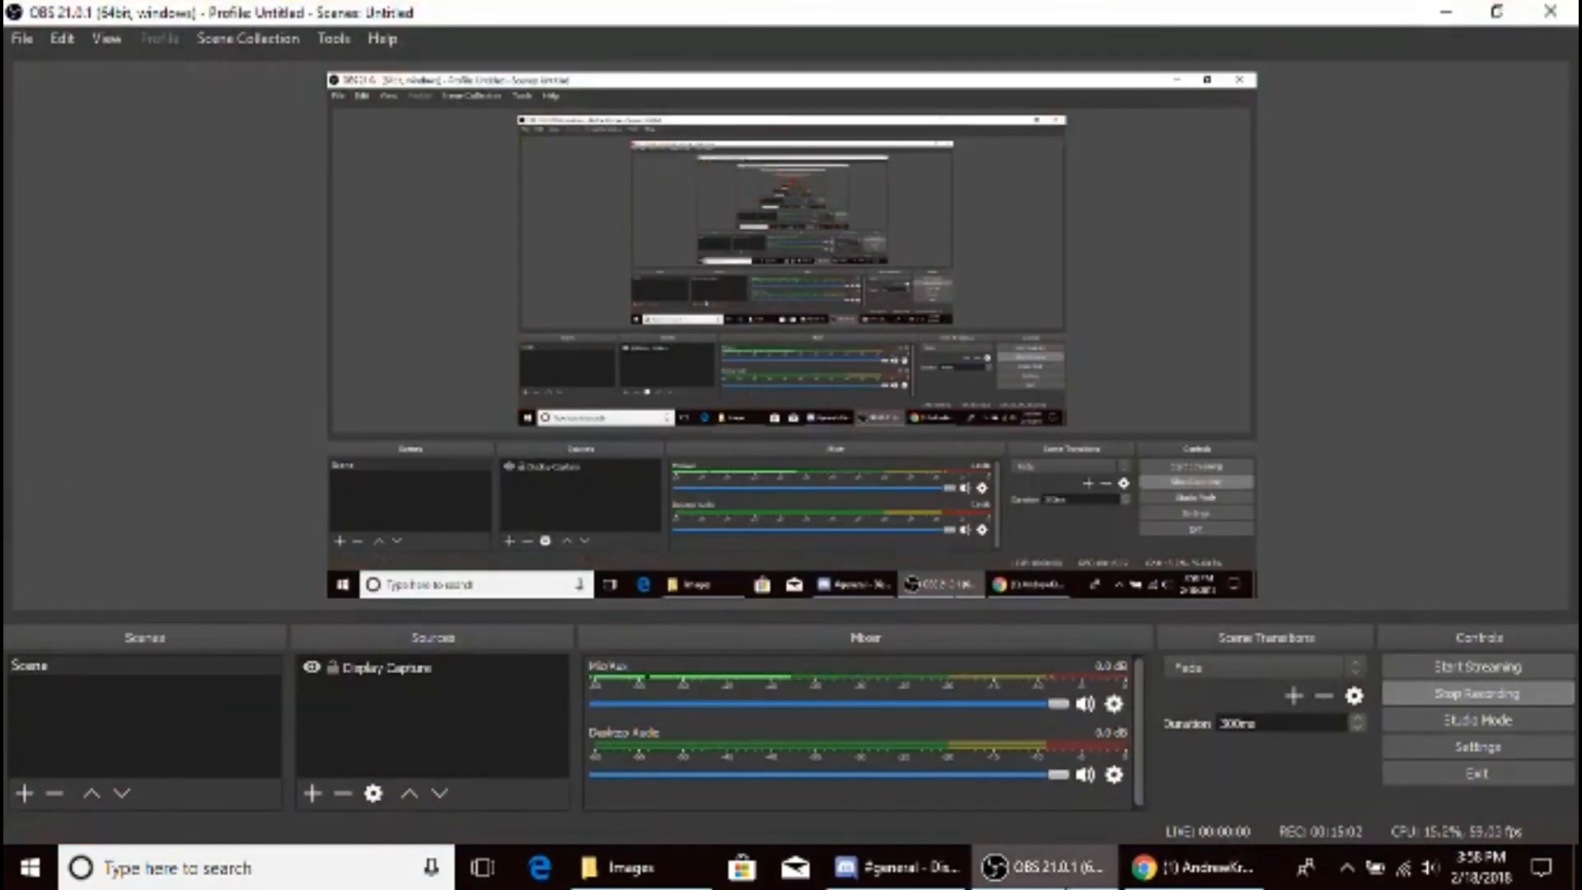